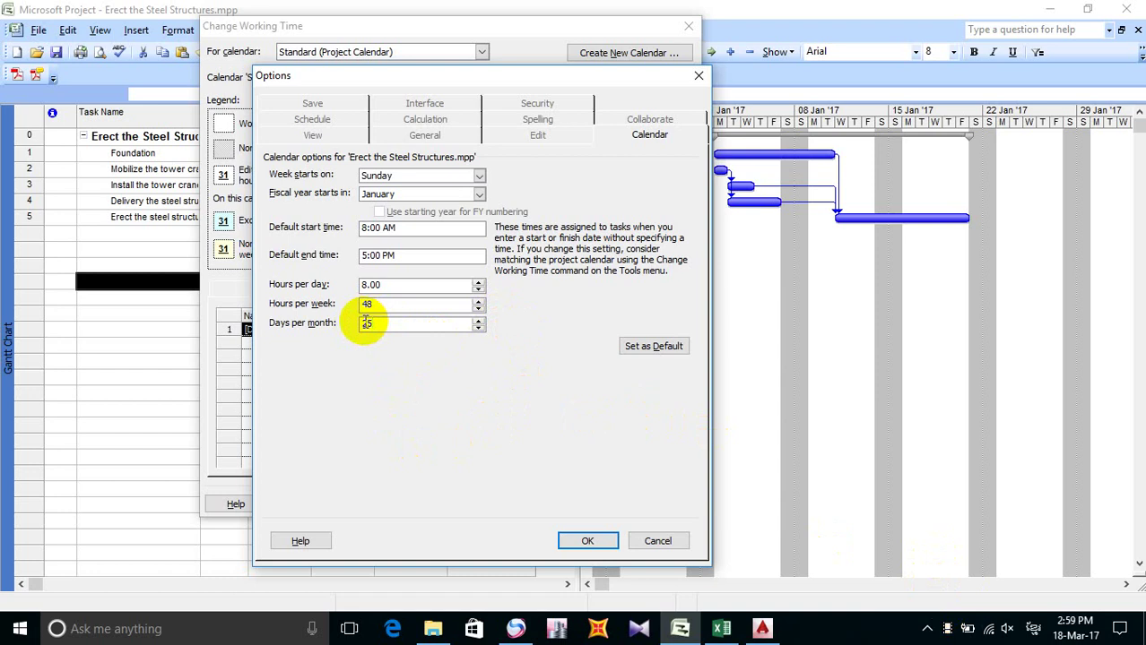
Step: Set the calendar option for days per month to 26, apply the working time changes and save the project
{"action": "key", "text": "BackSpace"}
{"action": "type", "text": "6"}
{"action": "left_click", "coordinate": [588, 542]}
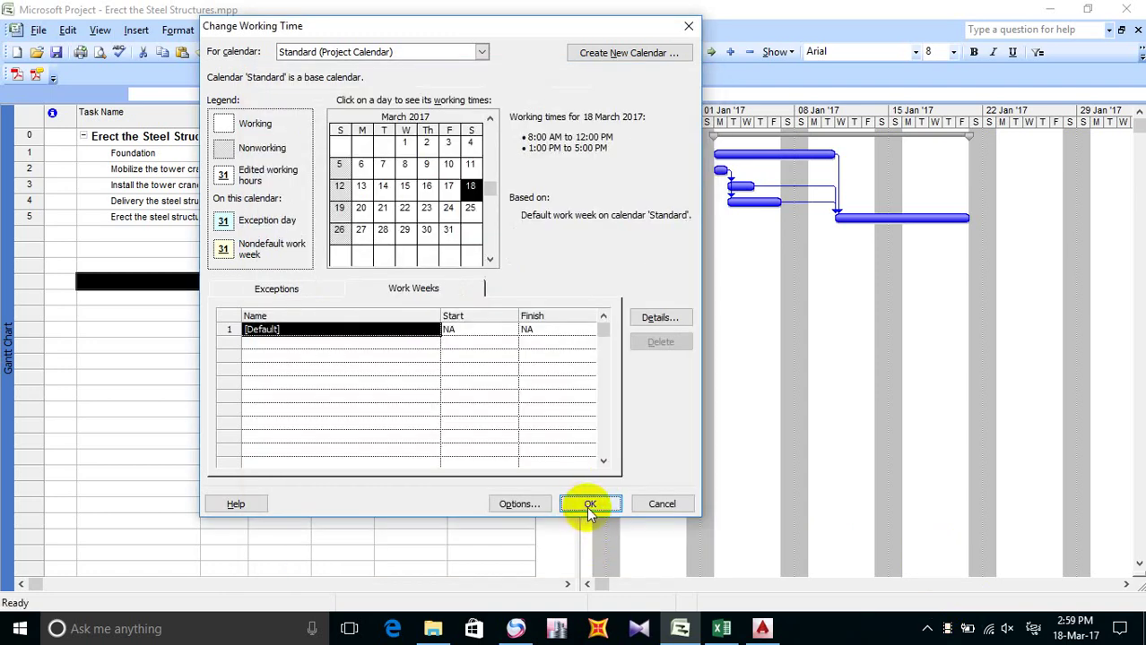
{"action": "left_click", "coordinate": [588, 505]}
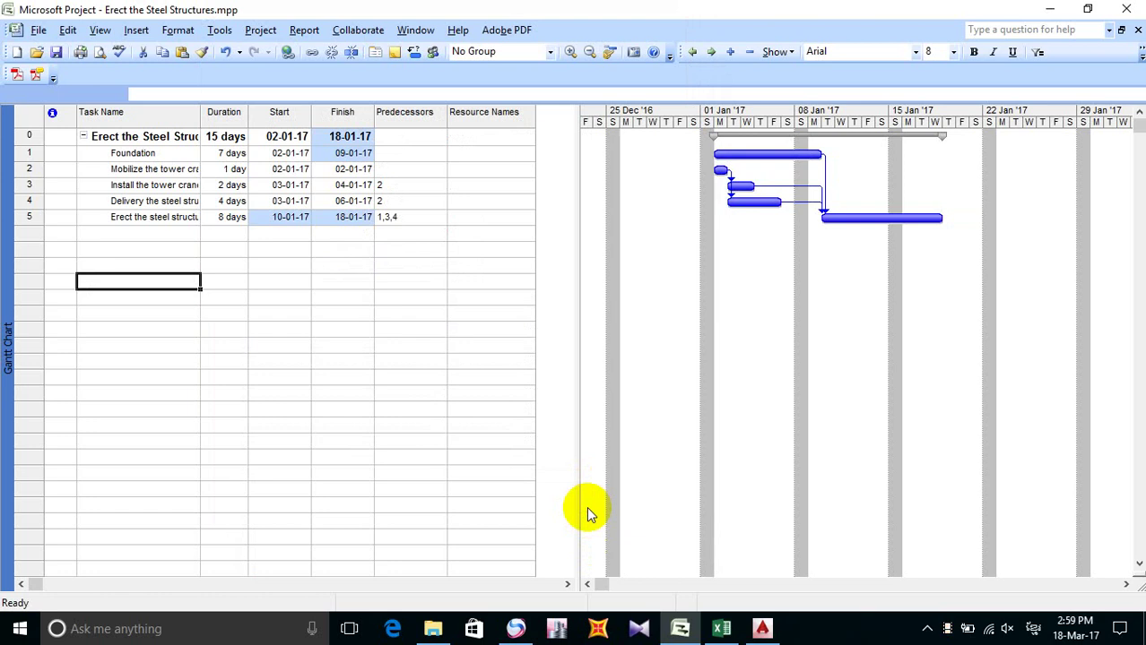
{"action": "left_click", "coordinate": [56, 54]}
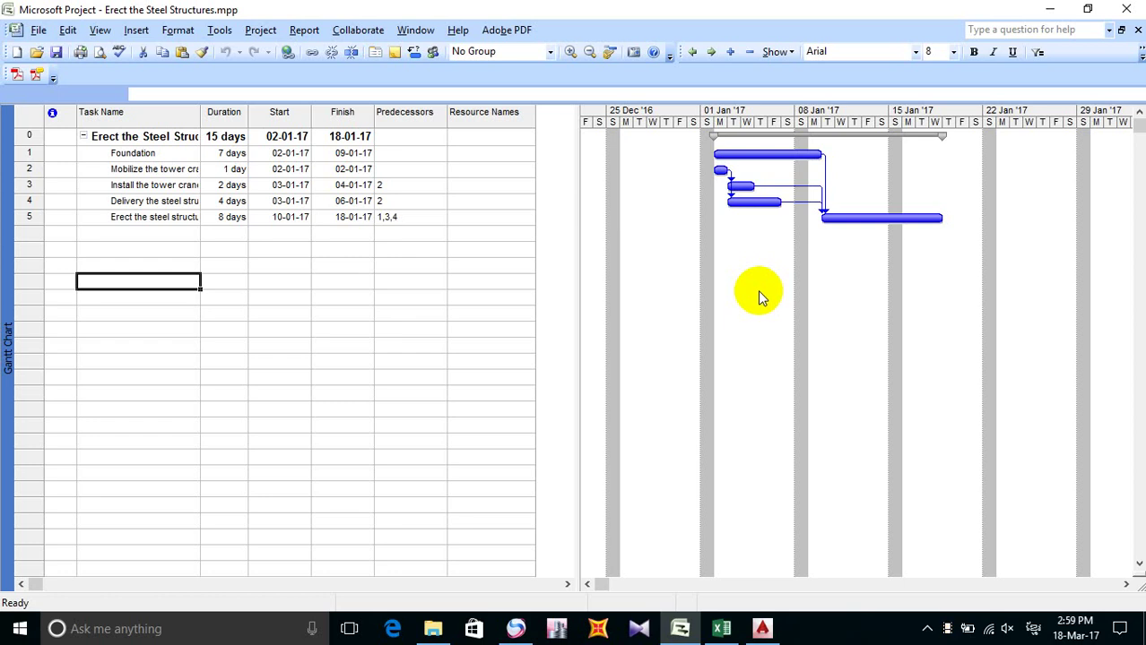
{"action": "scroll", "coordinate": [656, 292], "scroll_direction": "down", "scroll_amount": 1}
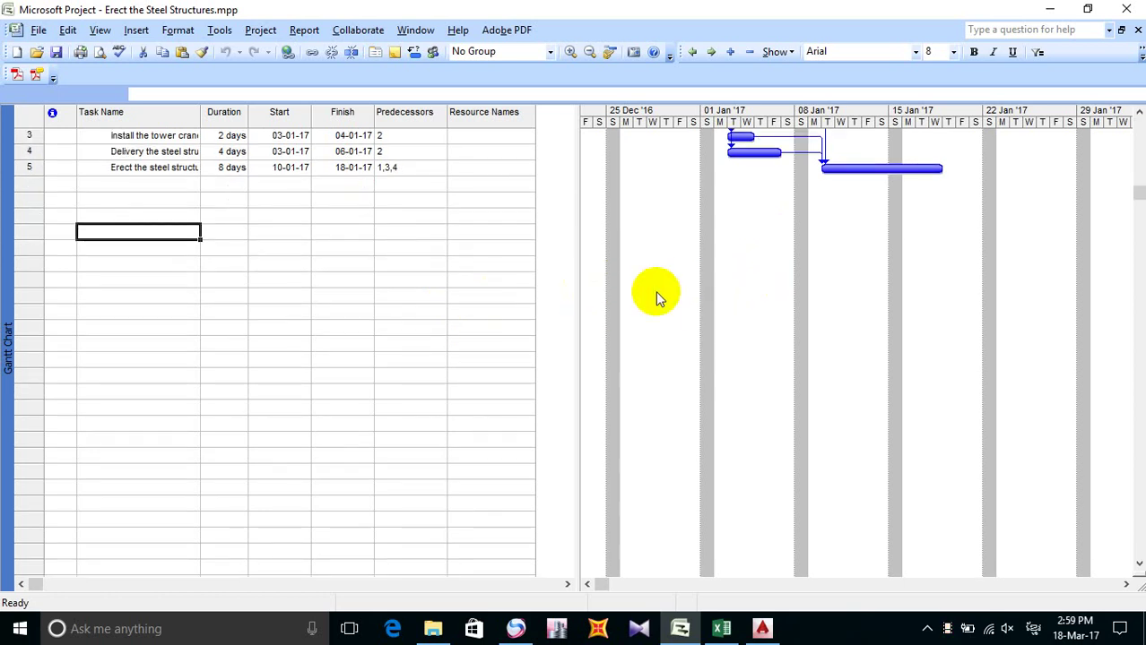
{"action": "scroll", "coordinate": [655, 290], "scroll_direction": "up", "scroll_amount": 1}
{"action": "scroll", "coordinate": [655, 290], "scroll_direction": "down", "scroll_amount": 2}
{"action": "scroll", "coordinate": [655, 290], "scroll_direction": "up", "scroll_amount": 1}
{"action": "scroll", "coordinate": [655, 290], "scroll_direction": "up", "scroll_amount": 1}
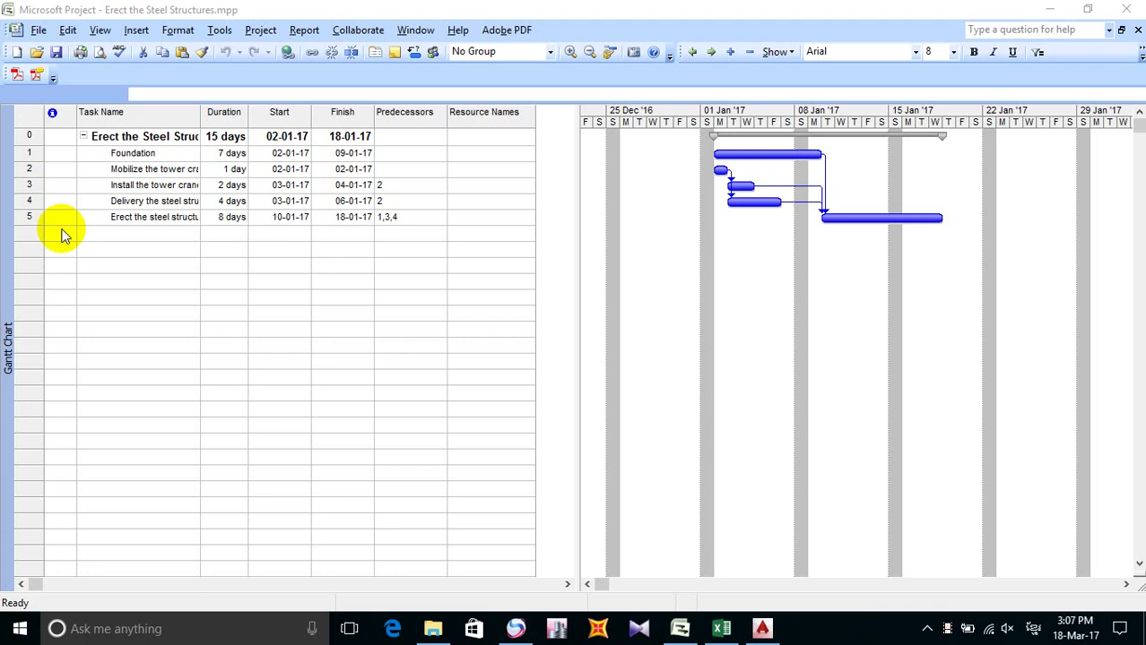
{"action": "left_click", "coordinate": [27, 237]}
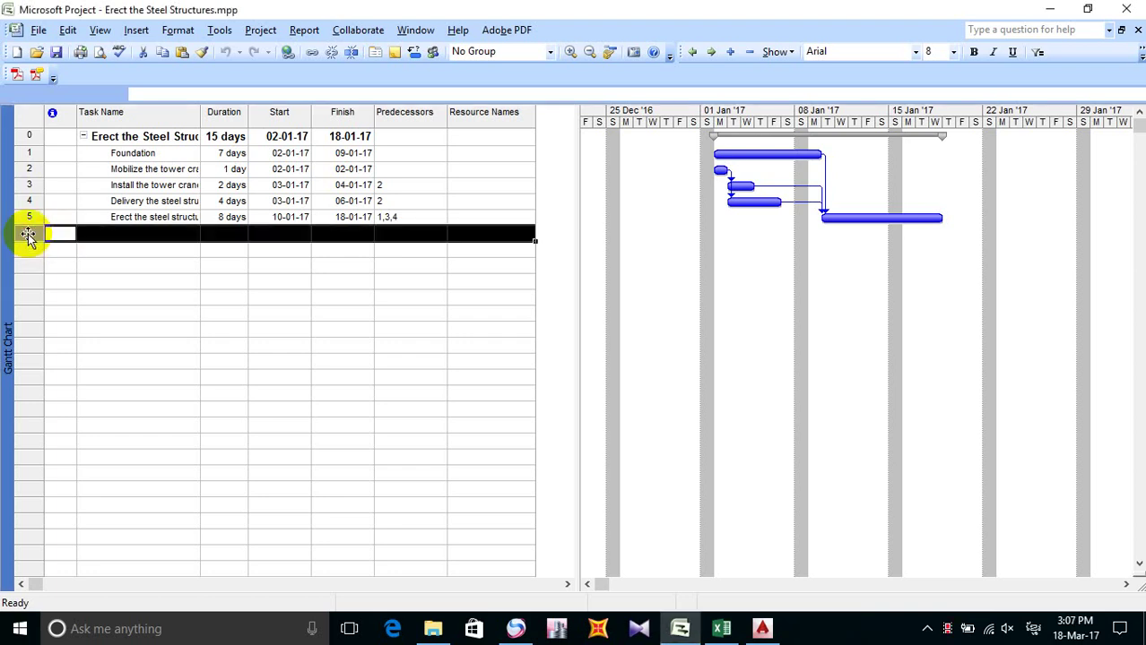
{"action": "left_click", "coordinate": [102, 236]}
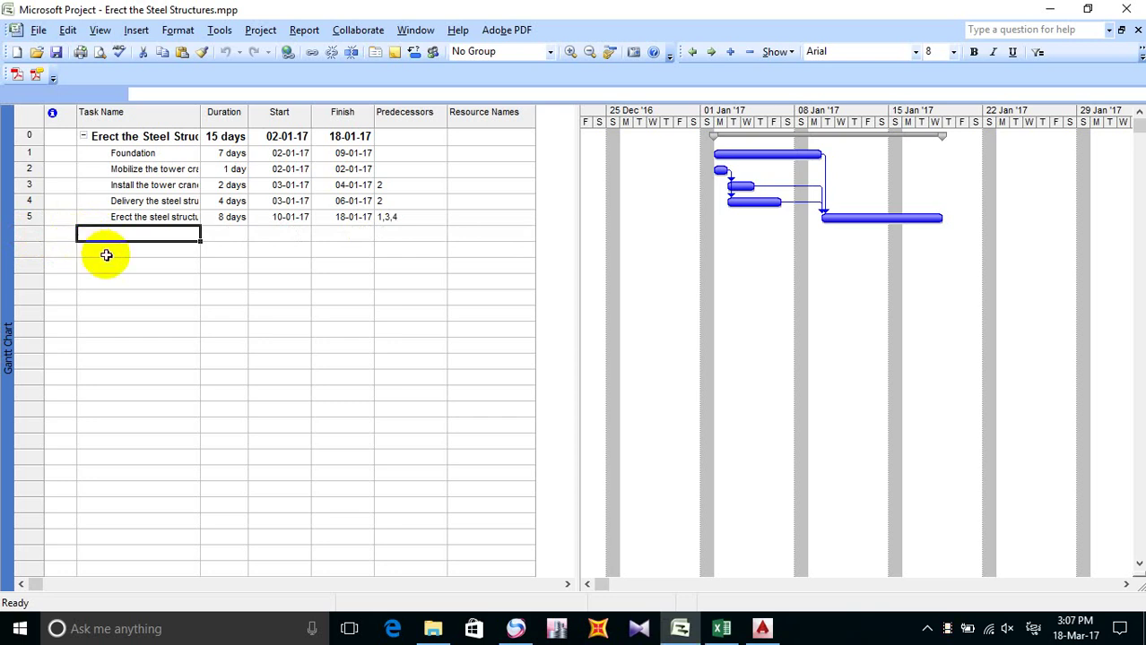
{"action": "left_click", "coordinate": [107, 252]}
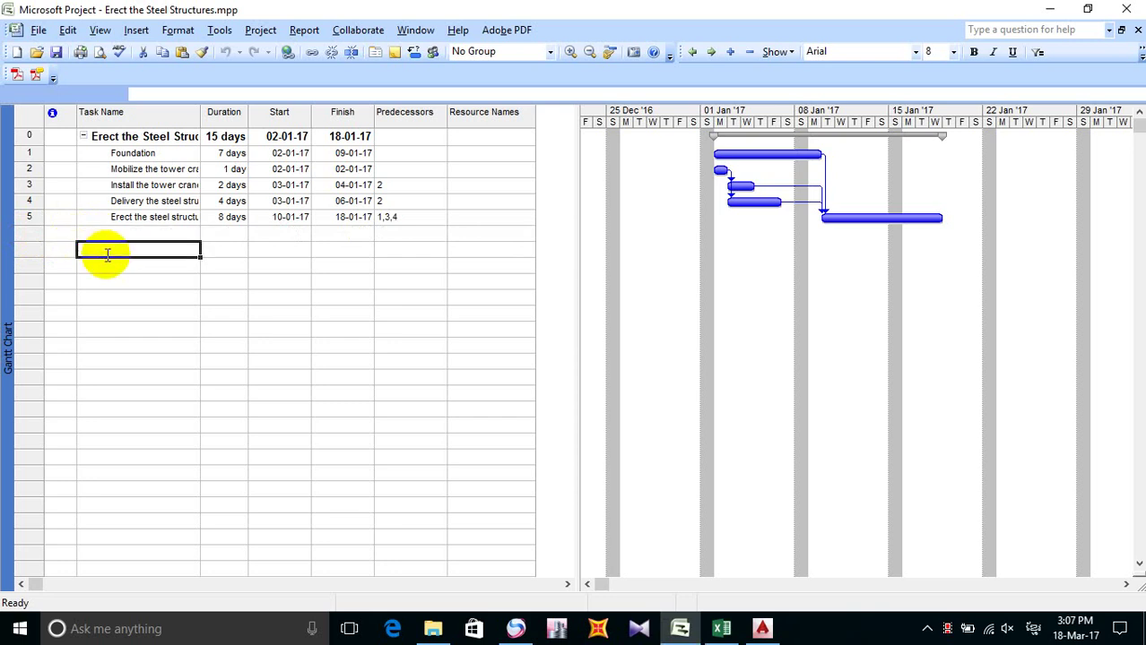
{"action": "left_click", "coordinate": [149, 278]}
{"action": "left_click", "coordinate": [225, 279]}
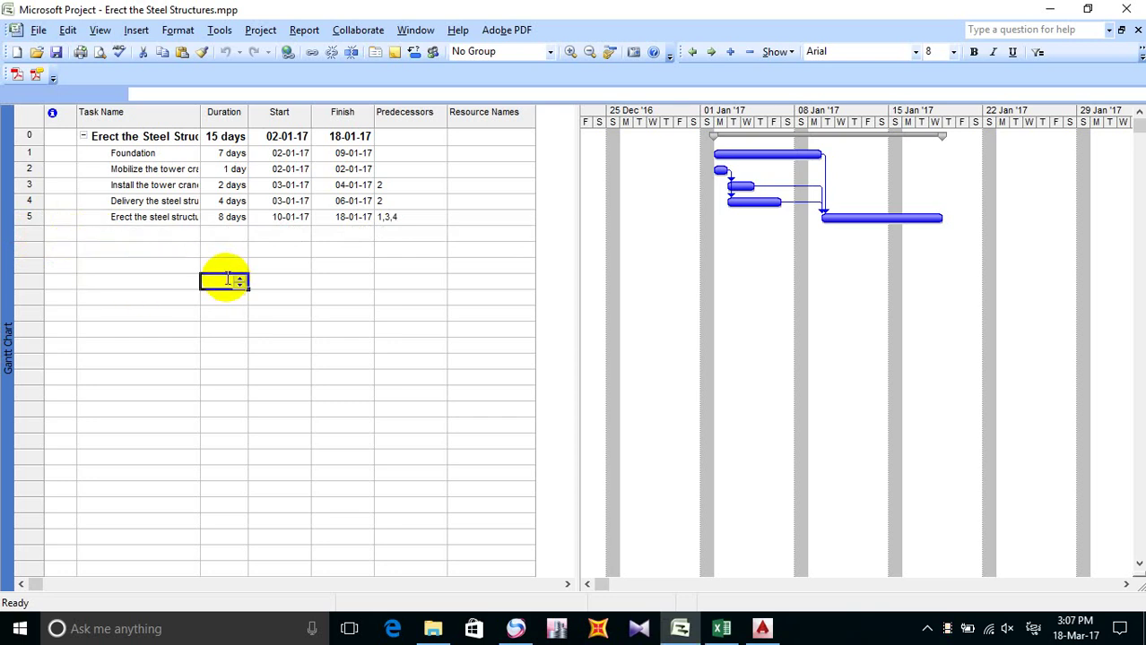
{"action": "left_click", "coordinate": [161, 278]}
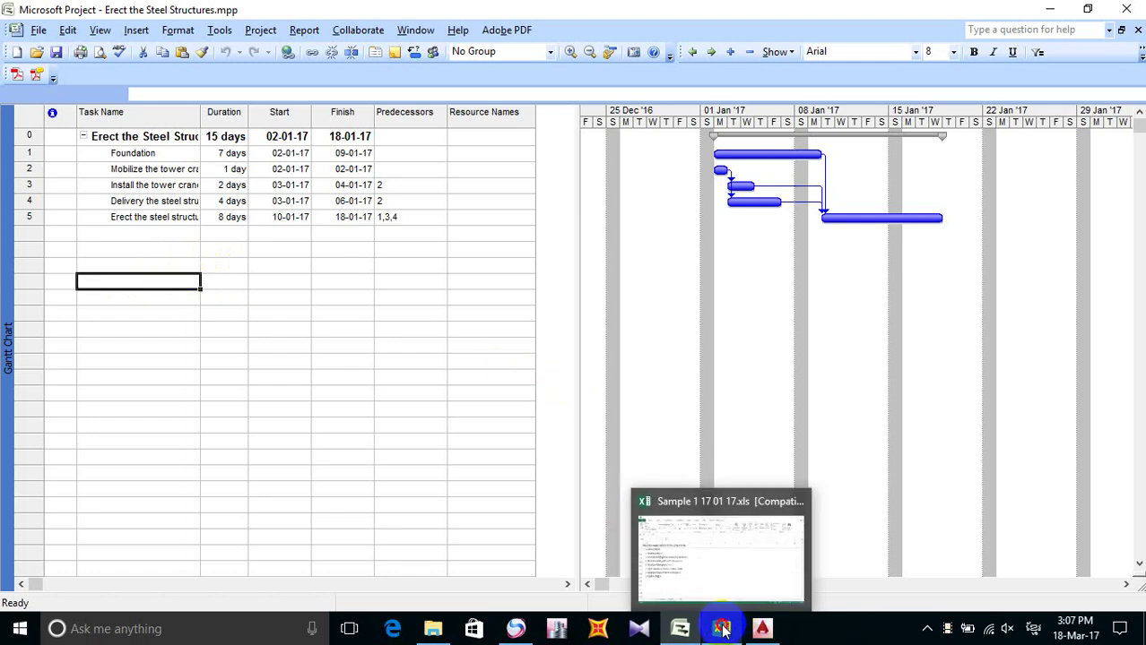
Step: Switch to Excel, enter "10. បន្ថែមថ្ងៃឈប់សម្រាក" in cell B130 of the Solution sheet and save the workbook
{"action": "left_click", "coordinate": [724, 625]}
{"action": "left_click", "coordinate": [47, 446]}
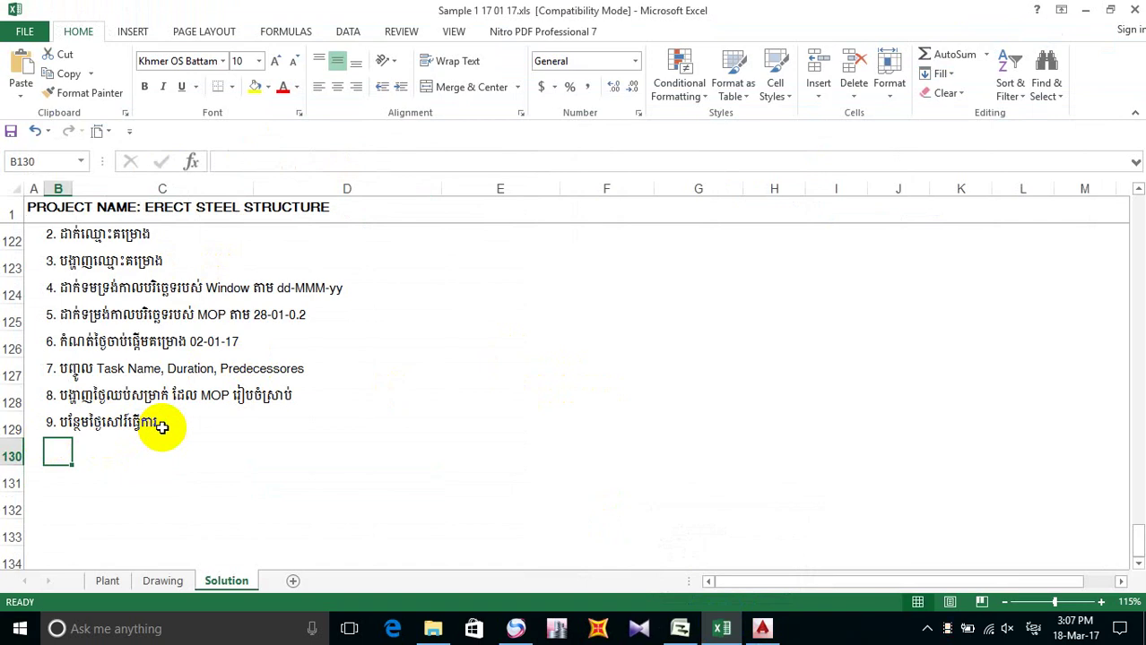
{"action": "left_click", "coordinate": [669, 634]}
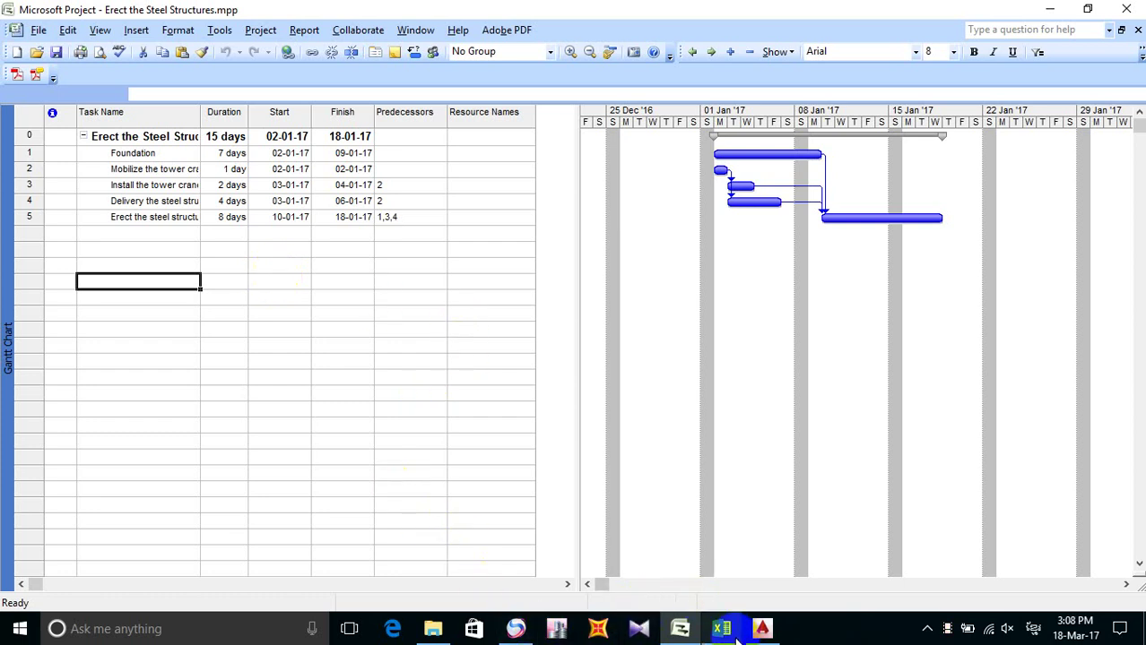
{"action": "mouse_move", "coordinate": [733, 638]}
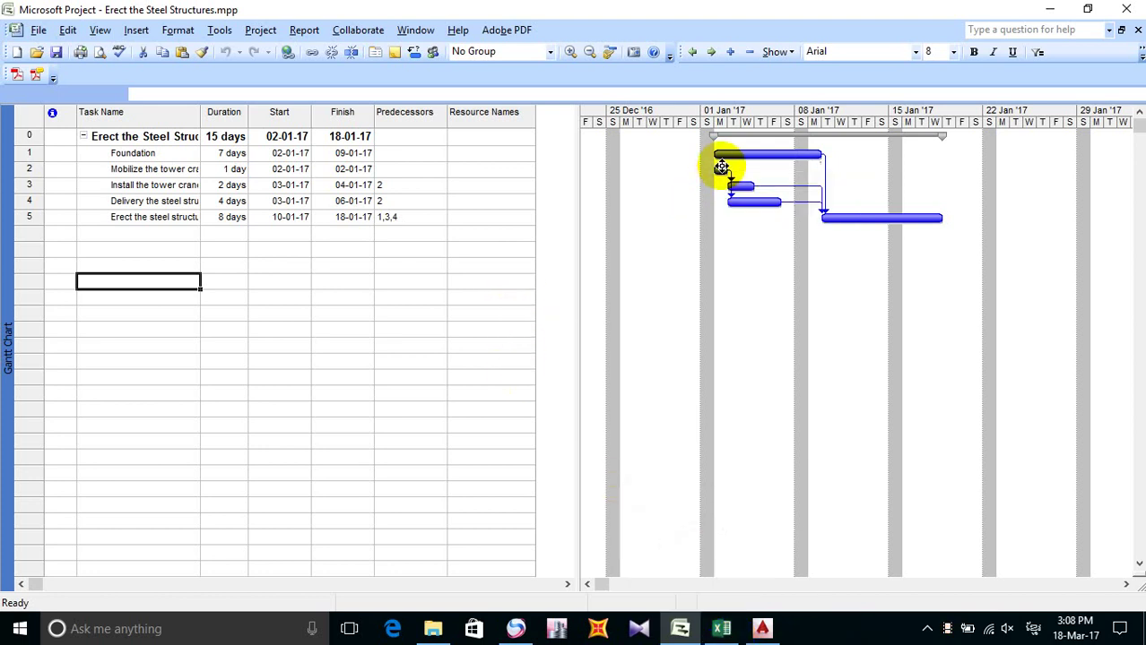
{"action": "left_click", "coordinate": [721, 632]}
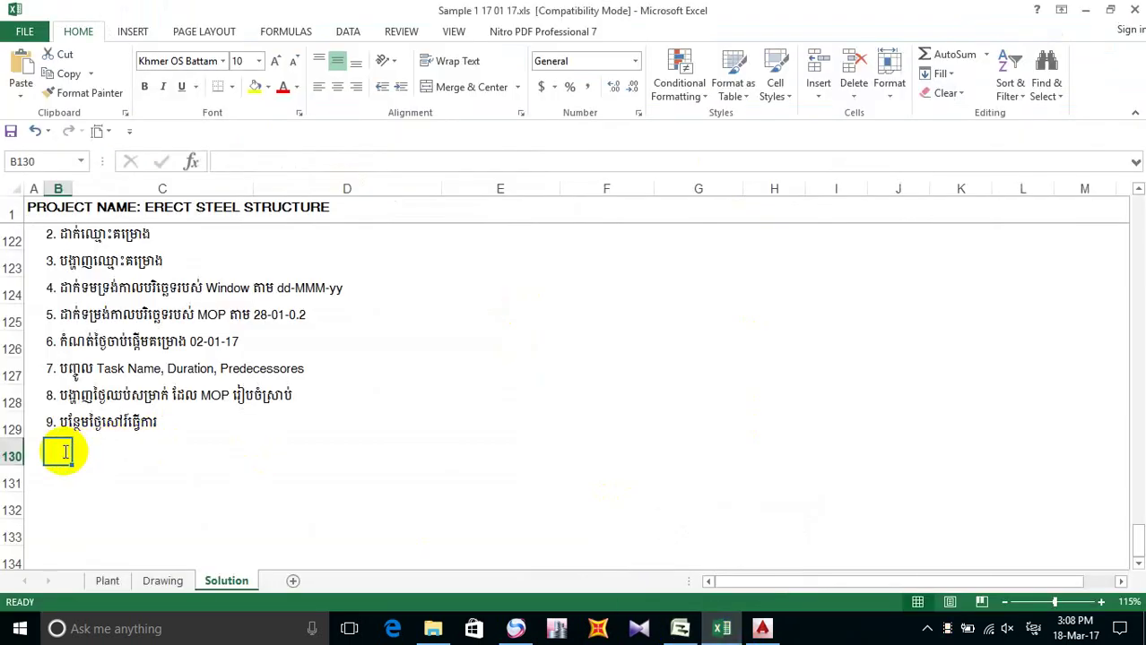
{"action": "type", "text": "10"}
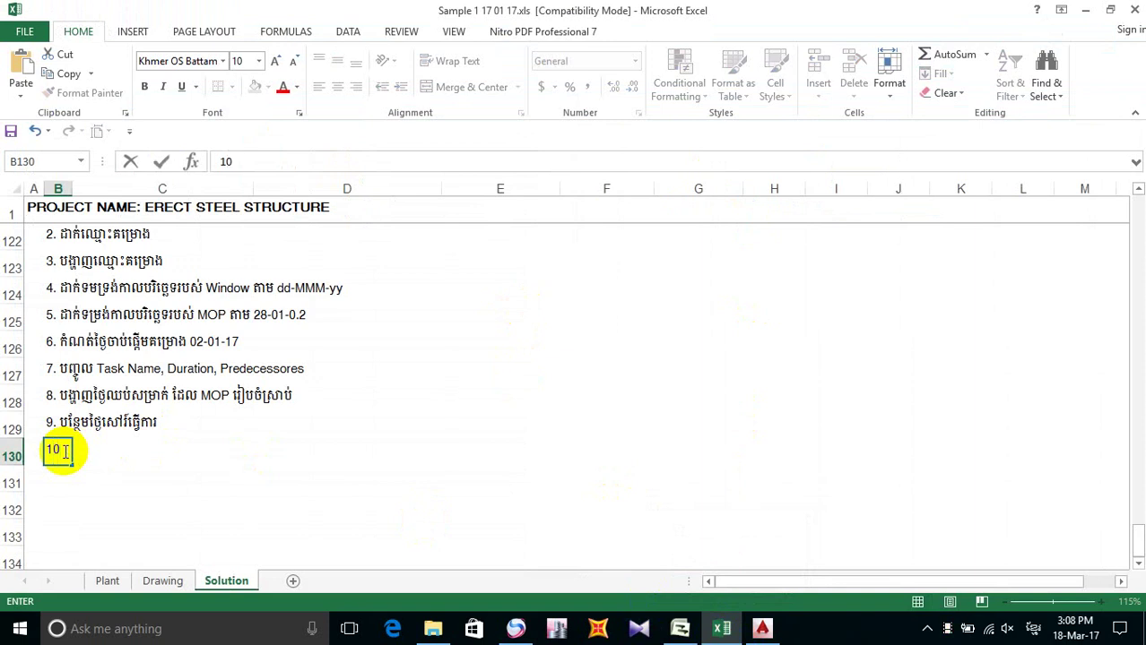
{"action": "type", "text": "."}
{"action": "key", "text": "BackSpace"}
{"action": "type", "text": "."}
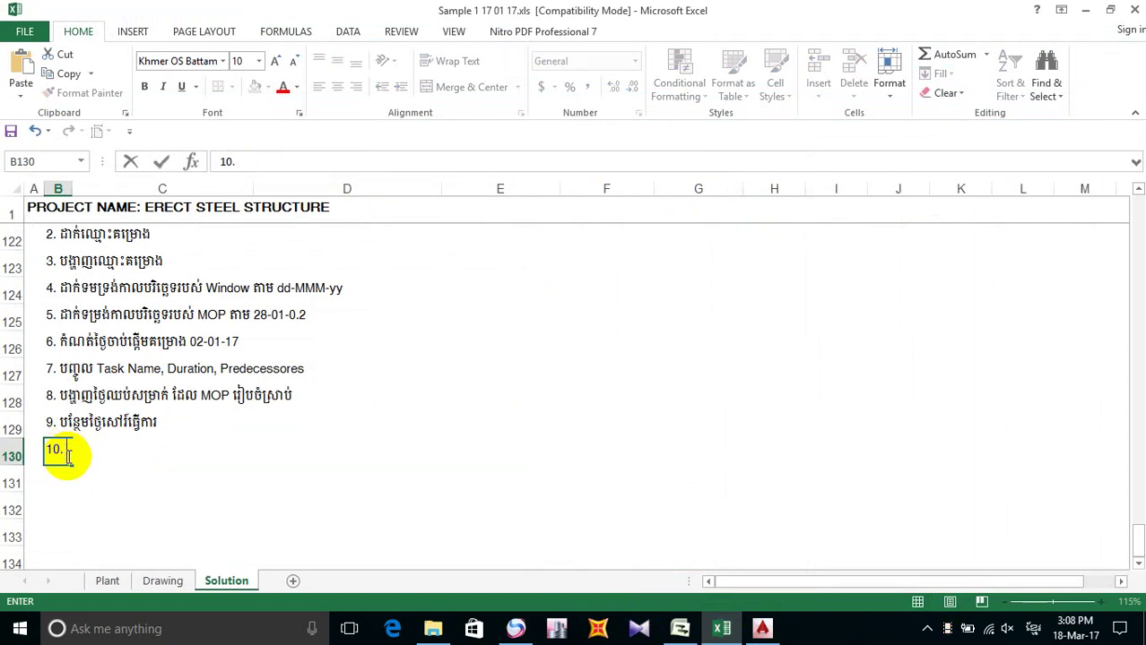
{"action": "type", "text": " ប្ញ"}
{"action": "key", "text": "BackSpace"}
{"action": "key", "text": "BackSpace"}
{"action": "type", "text": "មុនុ"}
{"action": "type", "text": "្ថែម"}
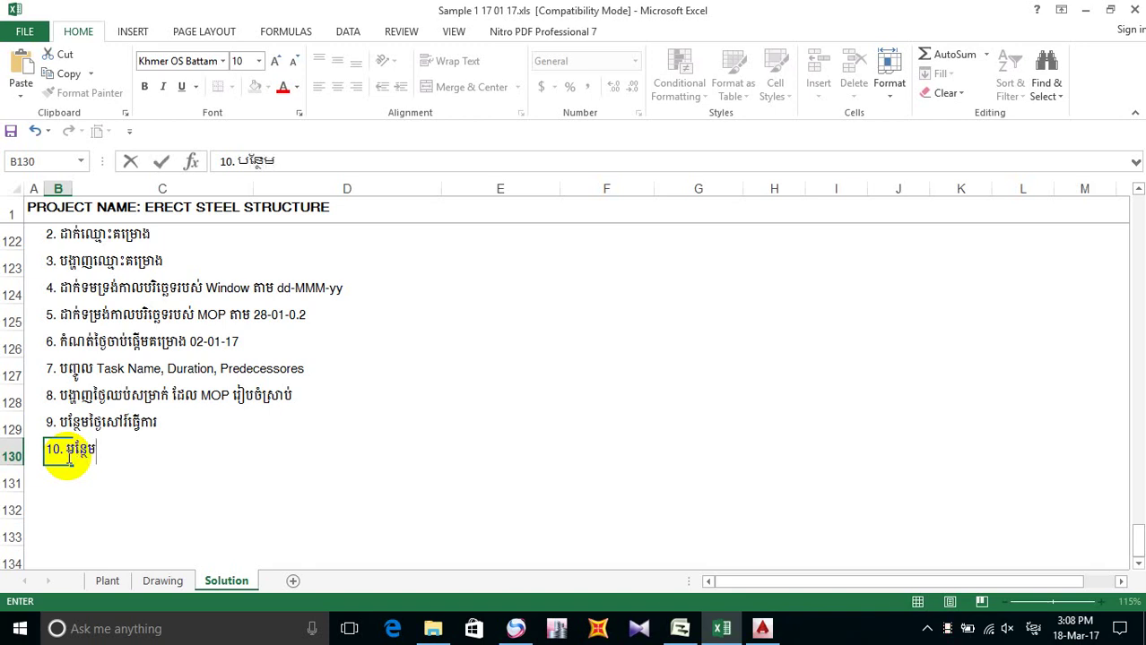
{"action": "type", "text": "ថ្ងៃ"}
{"action": "type", "text": "ឈ"}
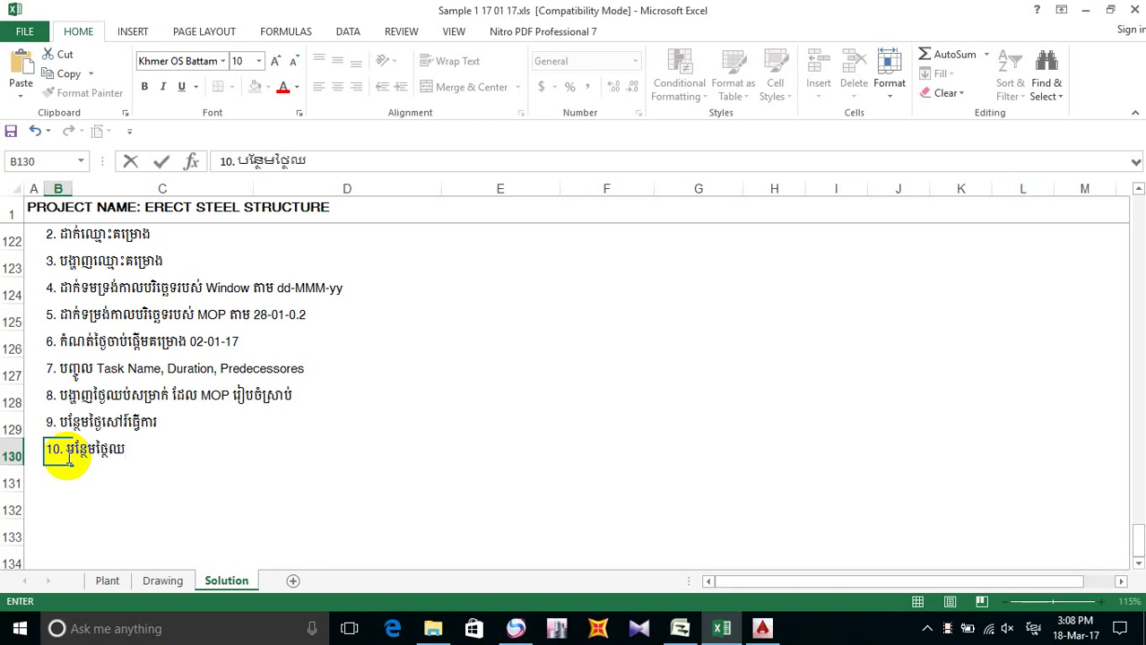
{"action": "type", "text": "ប់សម្រា"}
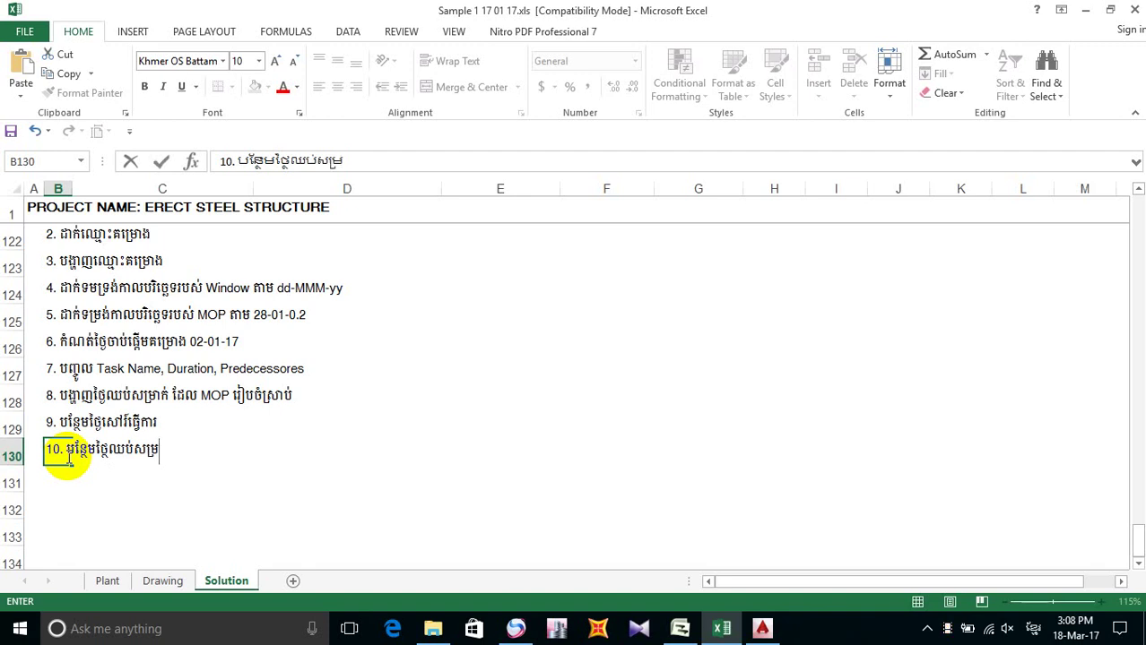
{"action": "type", "text": "ក"}
{"action": "left_click", "coordinate": [11, 131]}
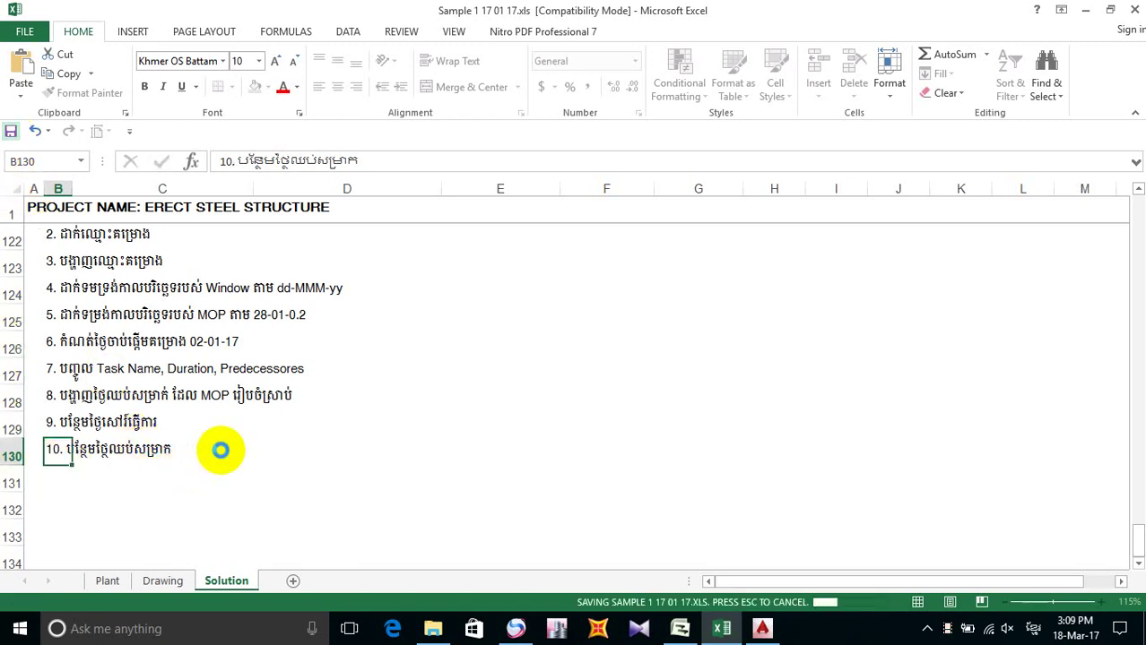
Step: Review the numbered Microsoft Office Project steps under heading 11 on the Solution sheet, covering cells B121 to D130
{"action": "left_click", "coordinate": [264, 419]}
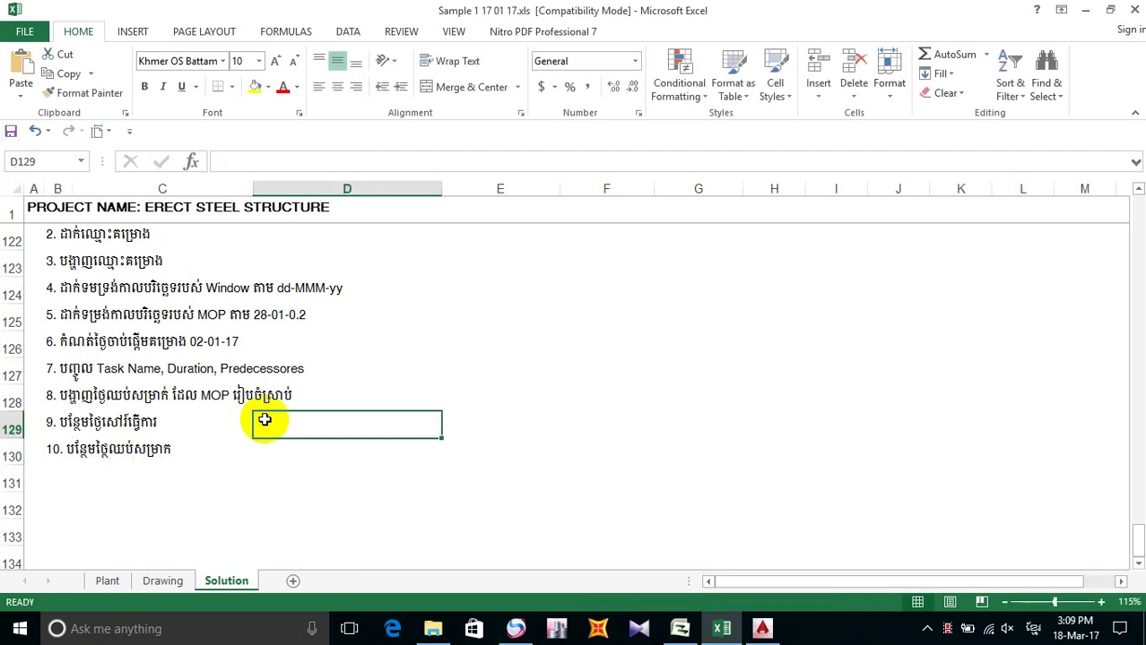
{"action": "left_click", "coordinate": [164, 479]}
{"action": "left_click", "coordinate": [54, 475]}
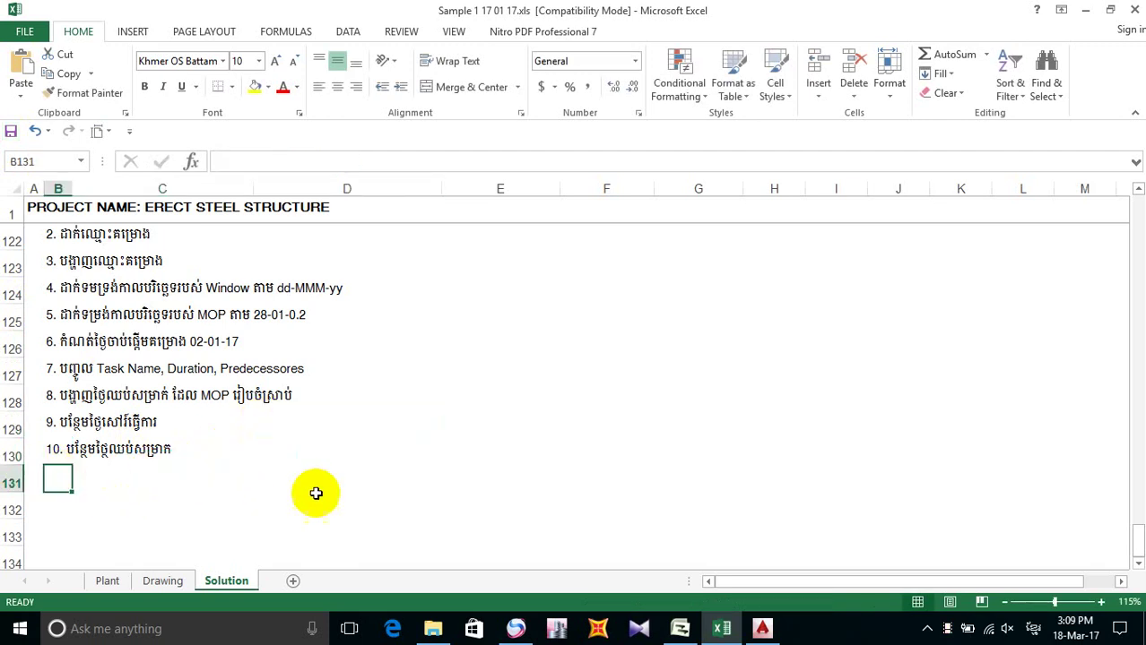
{"action": "left_click", "coordinate": [315, 462]}
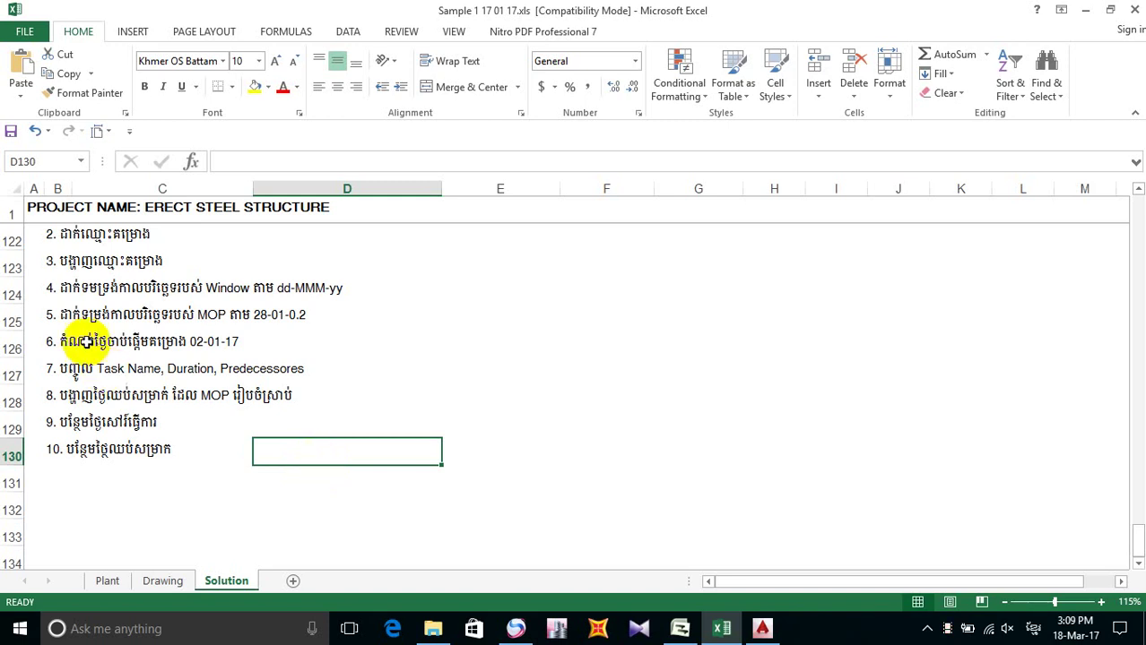
{"action": "scroll", "coordinate": [90, 332], "scroll_direction": "up", "scroll_amount": 2}
{"action": "scroll", "coordinate": [115, 359], "scroll_direction": "down", "scroll_amount": 1}
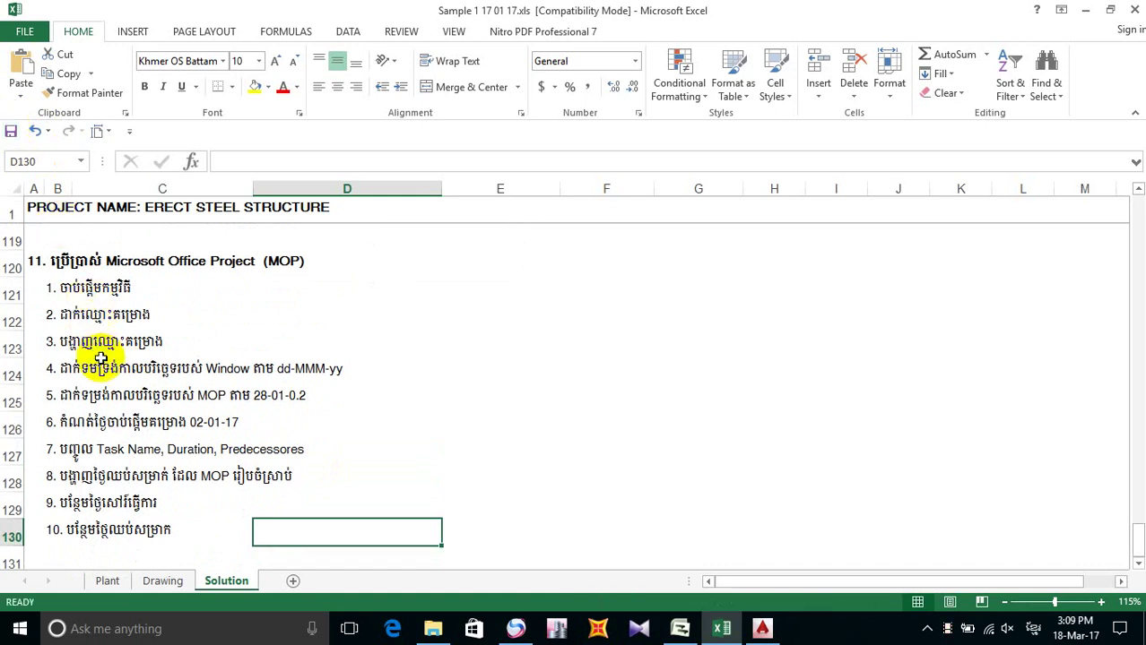
{"action": "scroll", "coordinate": [79, 325], "scroll_direction": "down", "scroll_amount": 1}
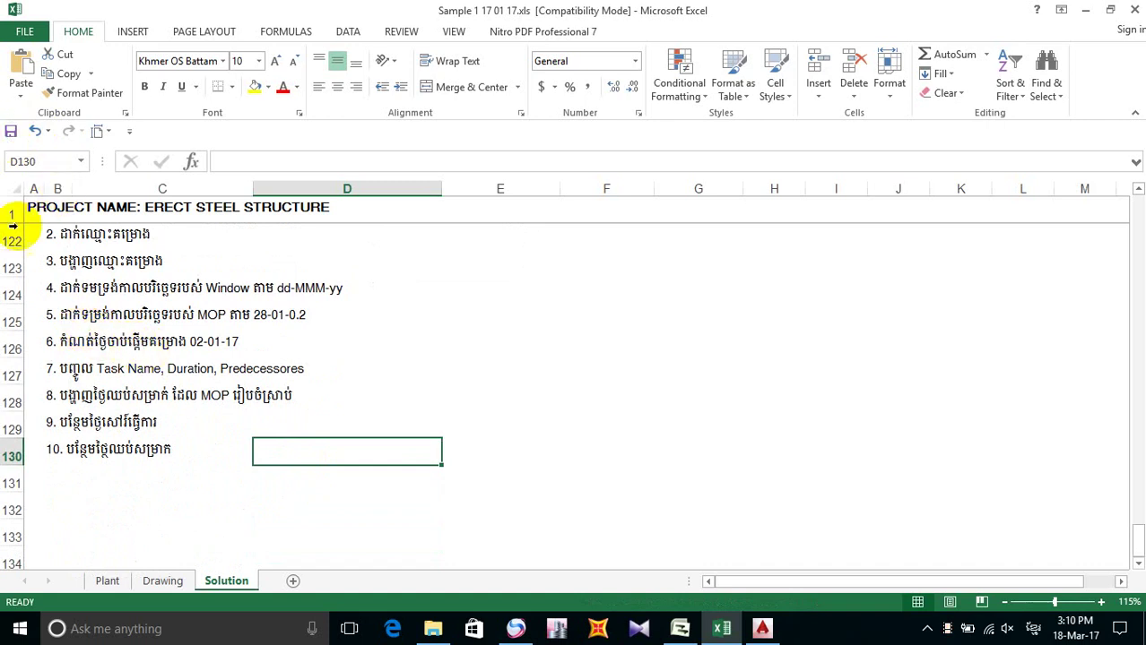
{"action": "scroll", "coordinate": [63, 273], "scroll_direction": "up", "scroll_amount": 1}
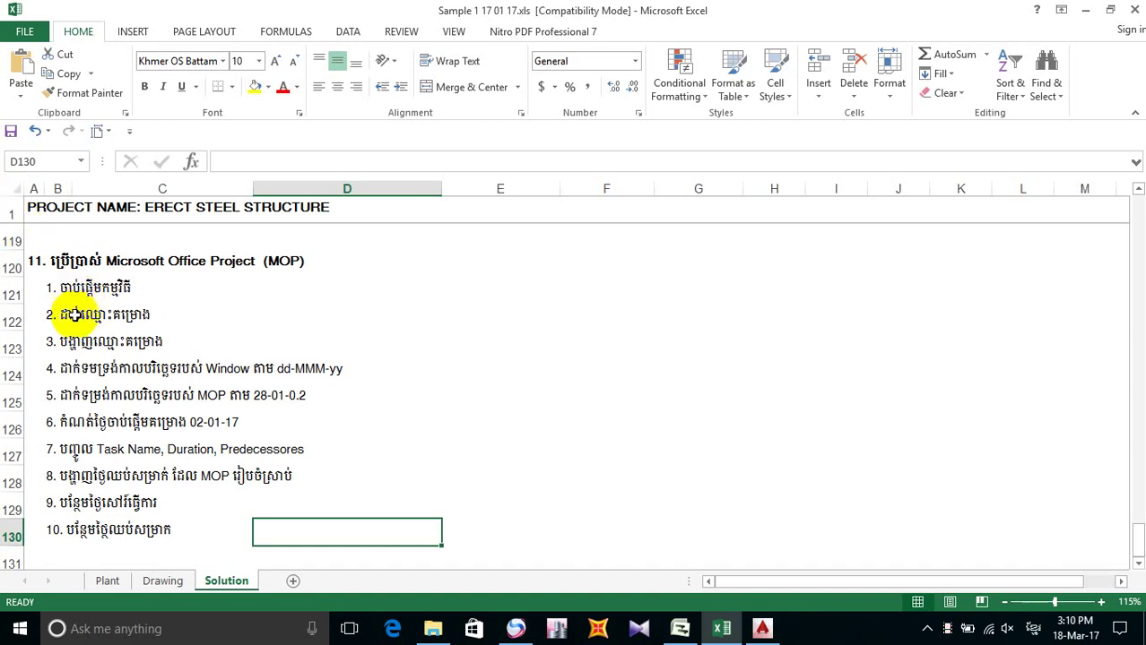
{"action": "left_click_drag", "start_coordinate": [48, 287], "coordinate": [122, 405]}
{"action": "left_click", "coordinate": [202, 502]}
{"action": "left_click", "coordinate": [205, 529]}
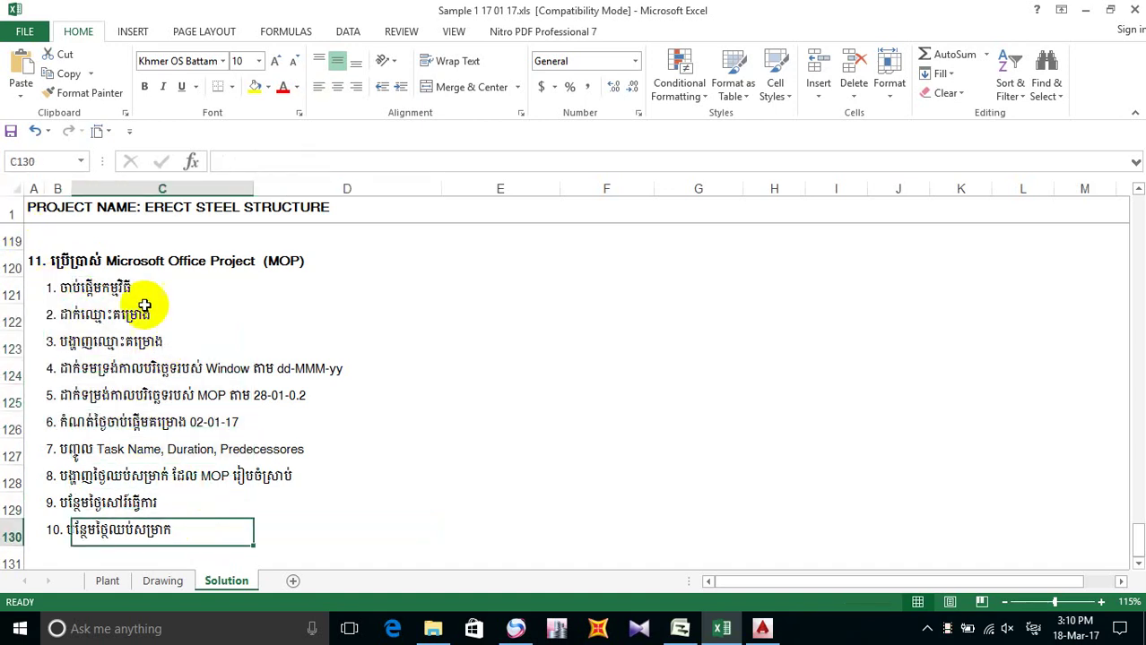
{"action": "left_click", "coordinate": [63, 294]}
{"action": "left_click_drag", "start_coordinate": [65, 302], "coordinate": [399, 545]}
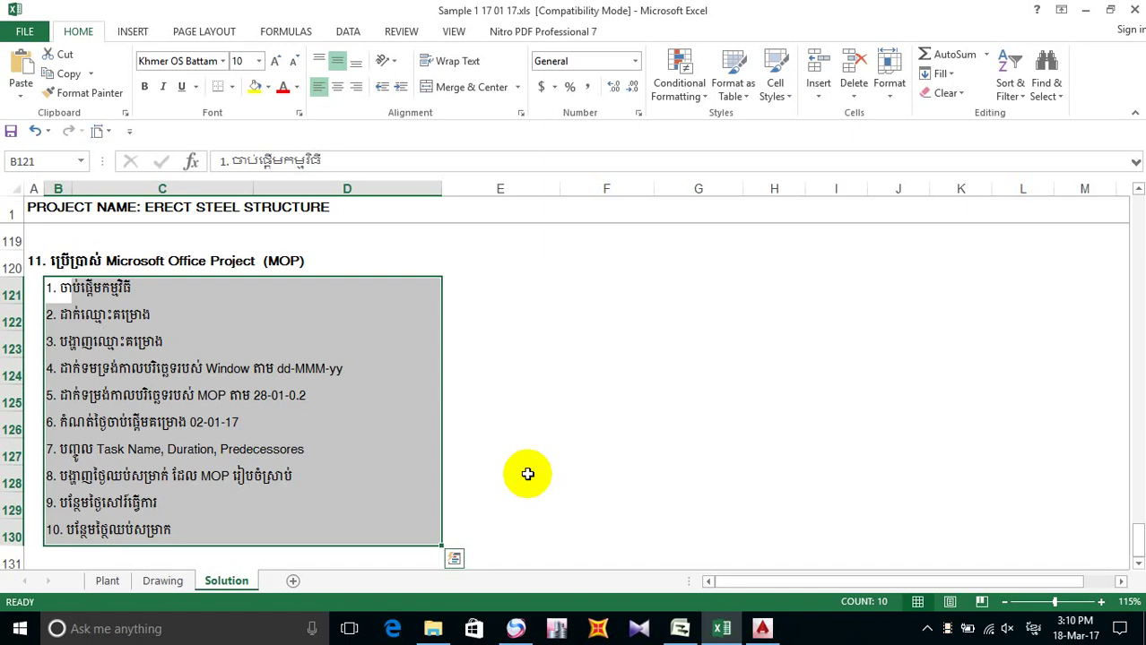
Step: Switch to Microsoft Project and select 7 January 2017 in the Standard project calendar's working time settings
{"action": "left_click", "coordinate": [679, 631]}
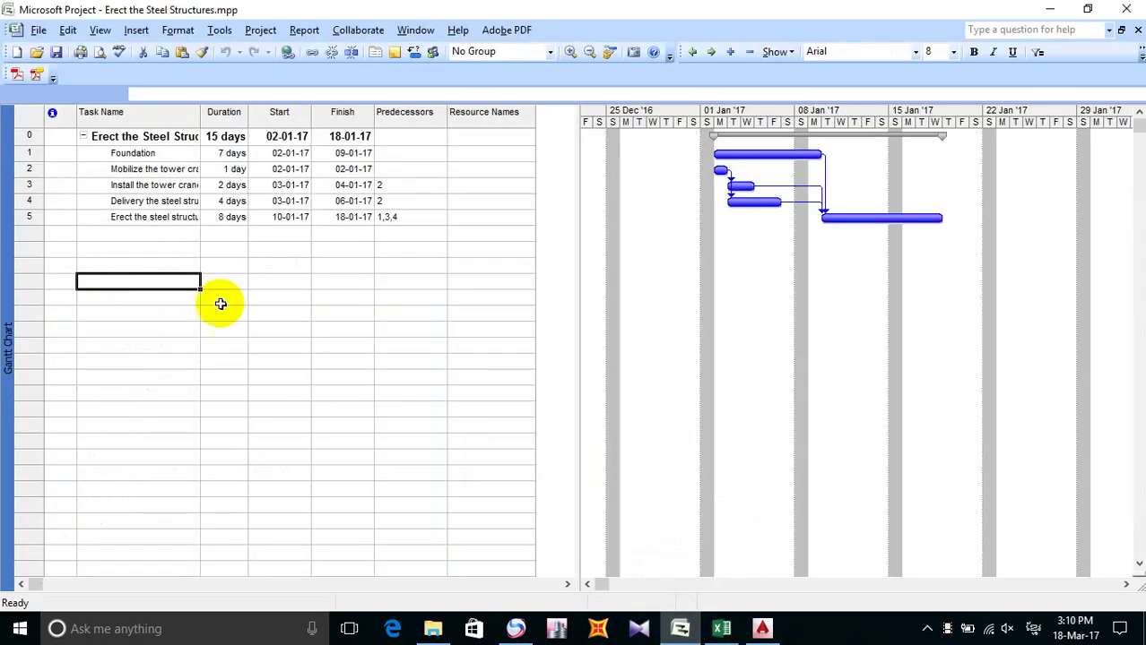
{"action": "left_click", "coordinate": [220, 30]}
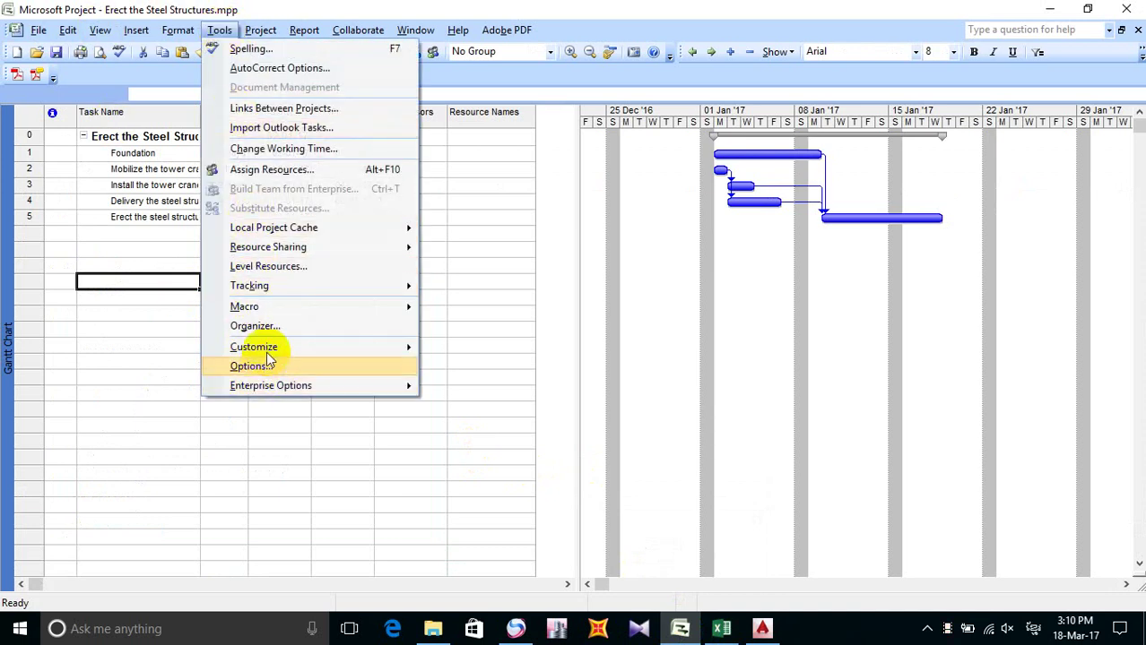
{"action": "left_click", "coordinate": [299, 150]}
{"action": "left_click_drag", "start_coordinate": [586, 72], "coordinate": [349, 30]}
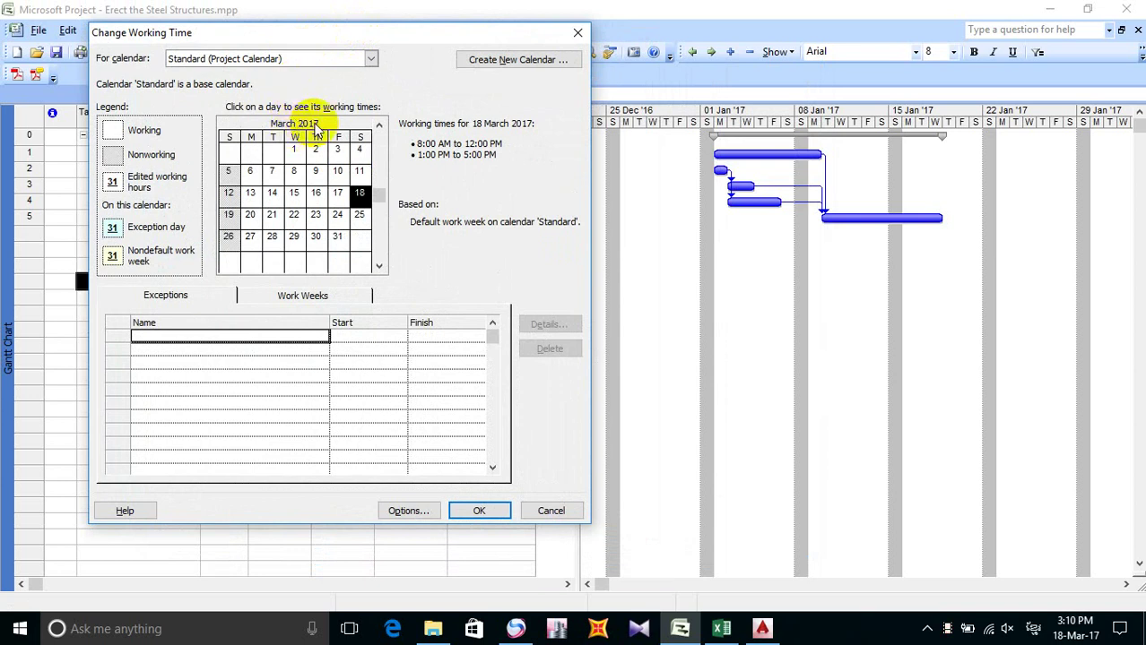
{"action": "left_click", "coordinate": [381, 127]}
{"action": "left_click", "coordinate": [380, 128]}
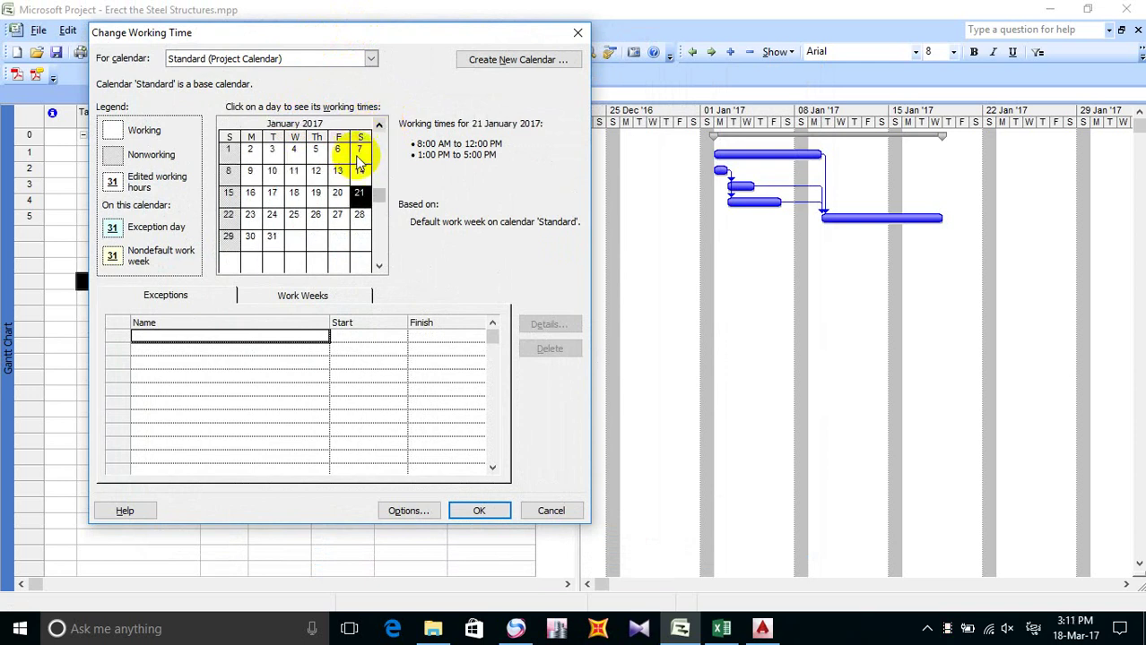
{"action": "left_click", "coordinate": [360, 151]}
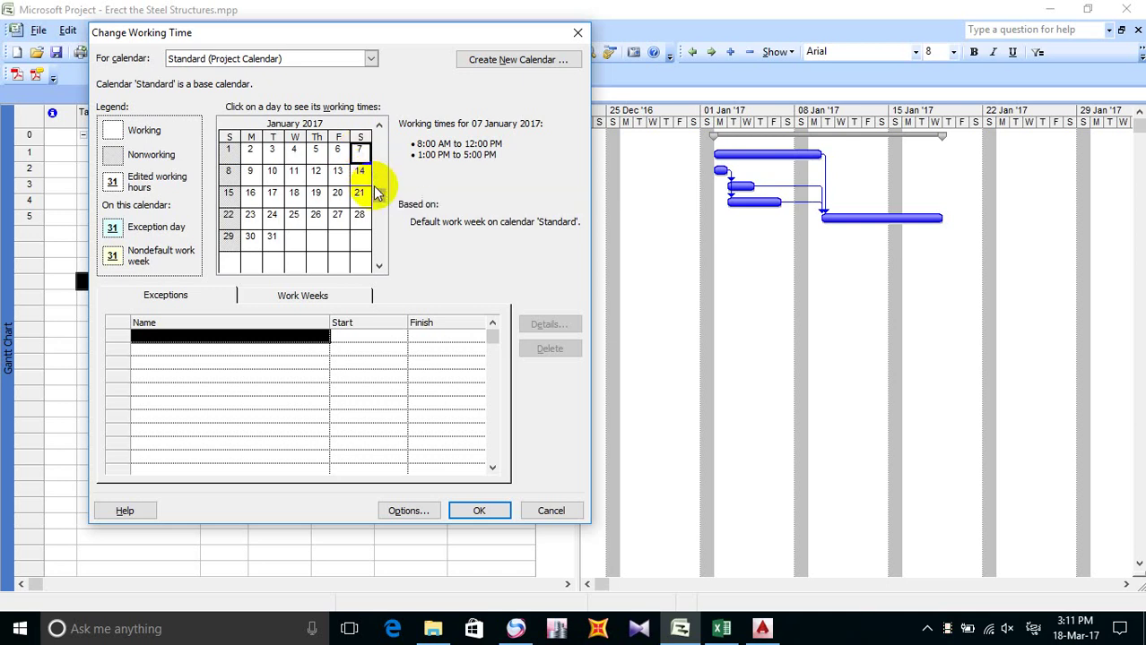
Step: Add a calendar exception named "7 មករា" for 7 January 2017 and apply the working time changes
{"action": "left_click", "coordinate": [235, 345]}
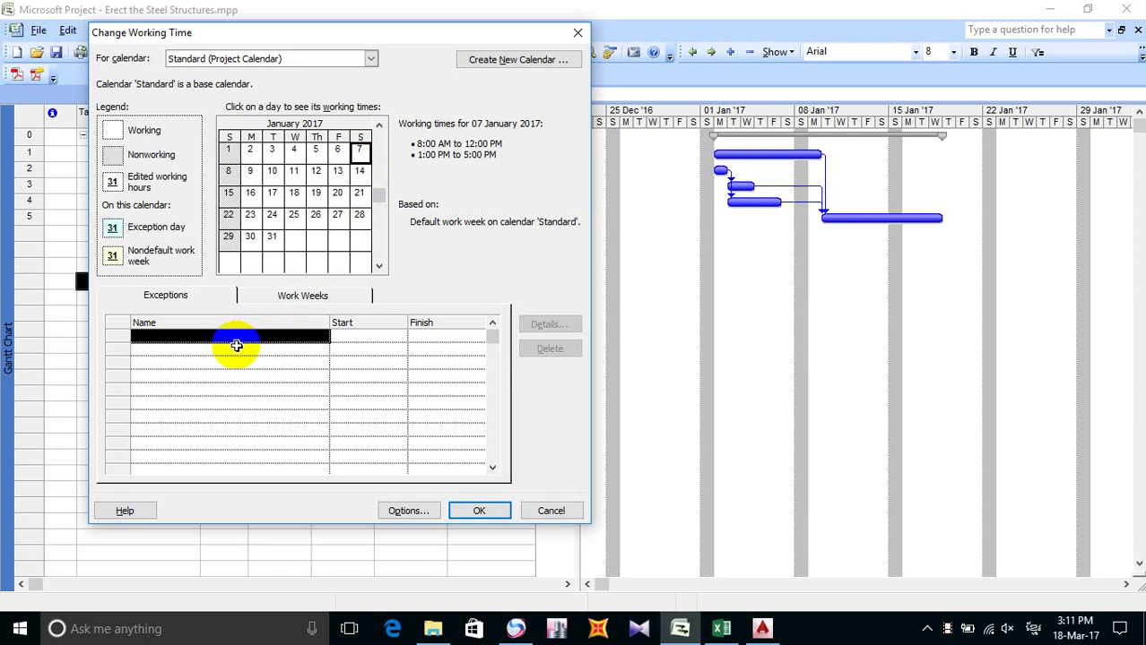
{"action": "left_click", "coordinate": [236, 337]}
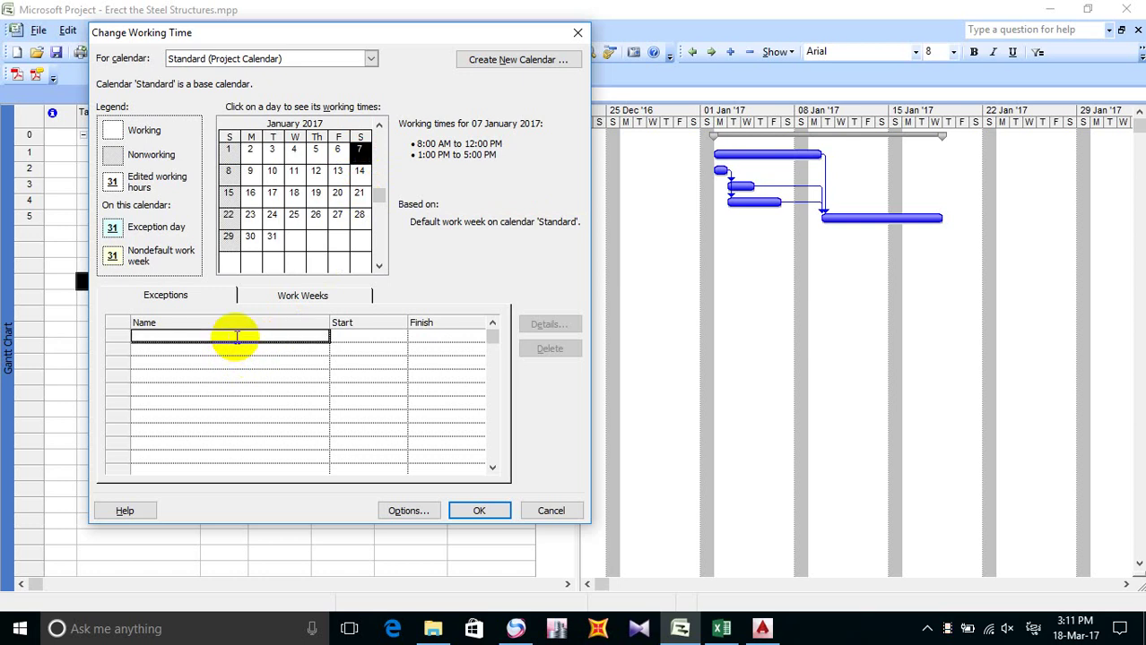
{"action": "type", "text": "7 "}
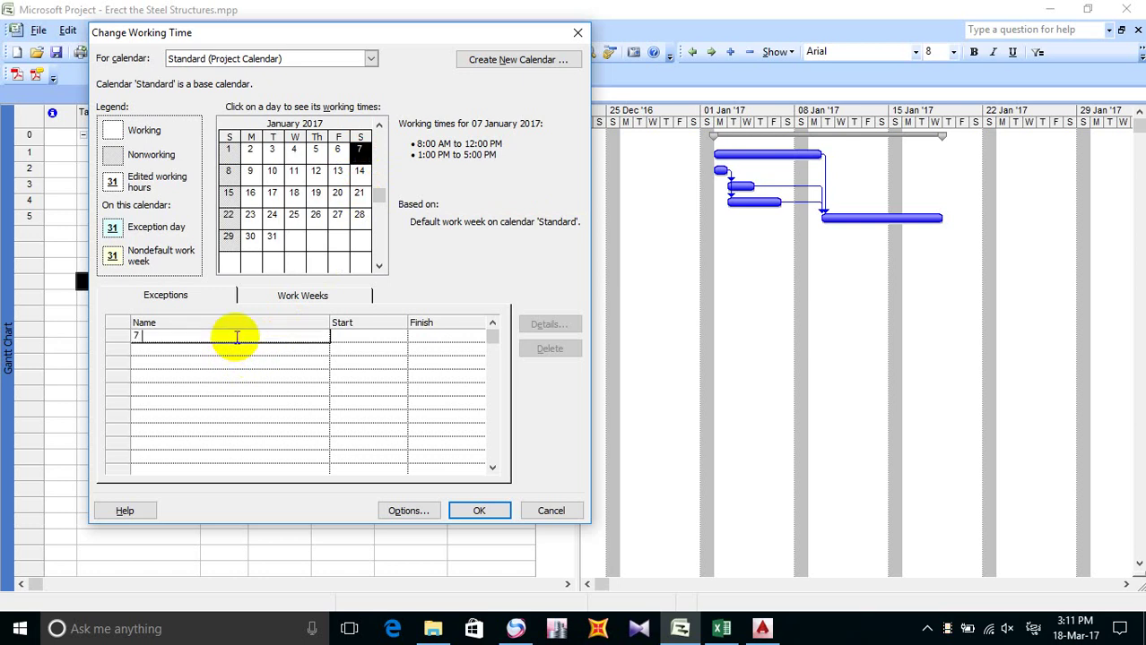
{"action": "type", "text": "ja"}
{"action": "type", "text": "ন"}
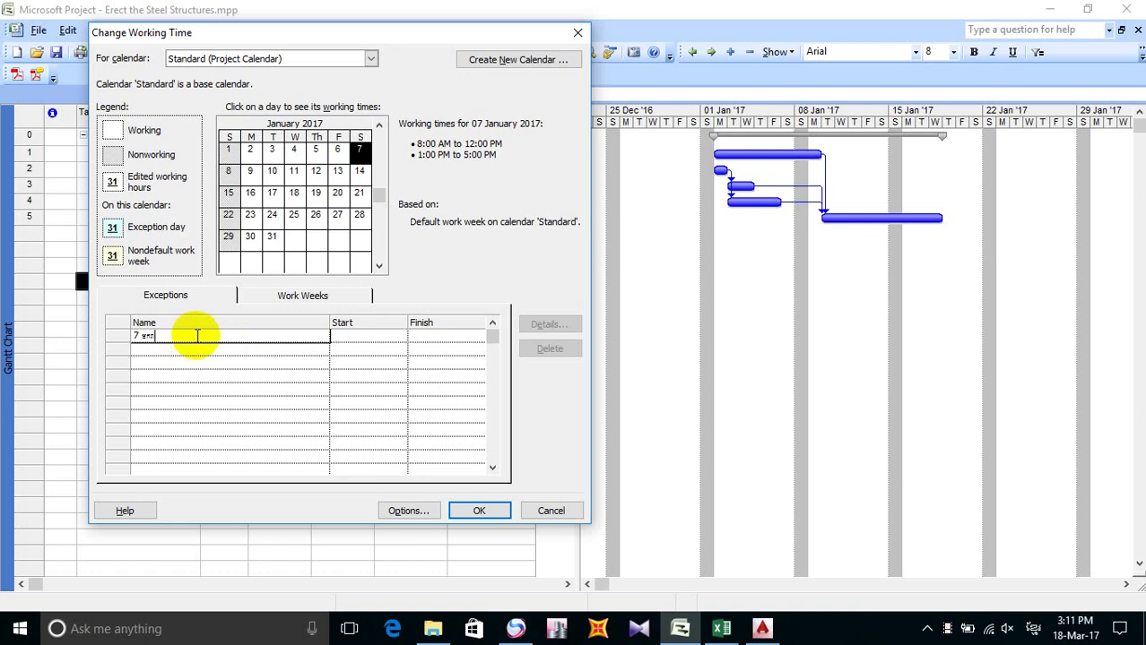
{"action": "left_click_drag", "start_coordinate": [184, 336], "coordinate": [141, 339]}
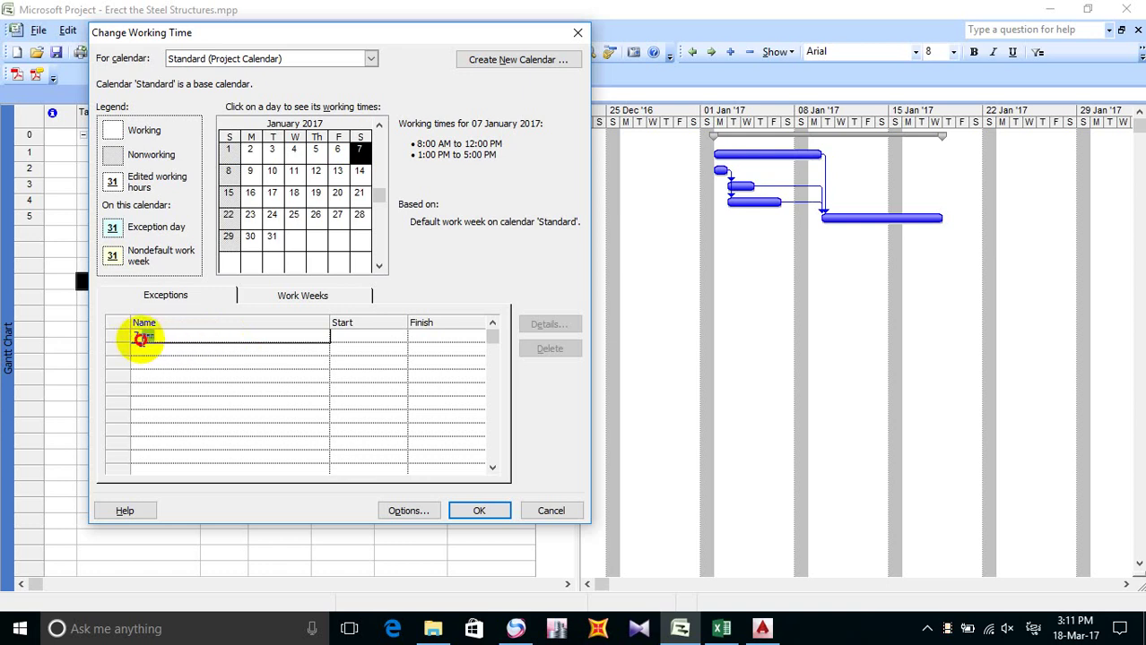
{"action": "left_click_drag", "start_coordinate": [141, 339], "coordinate": [141, 342]}
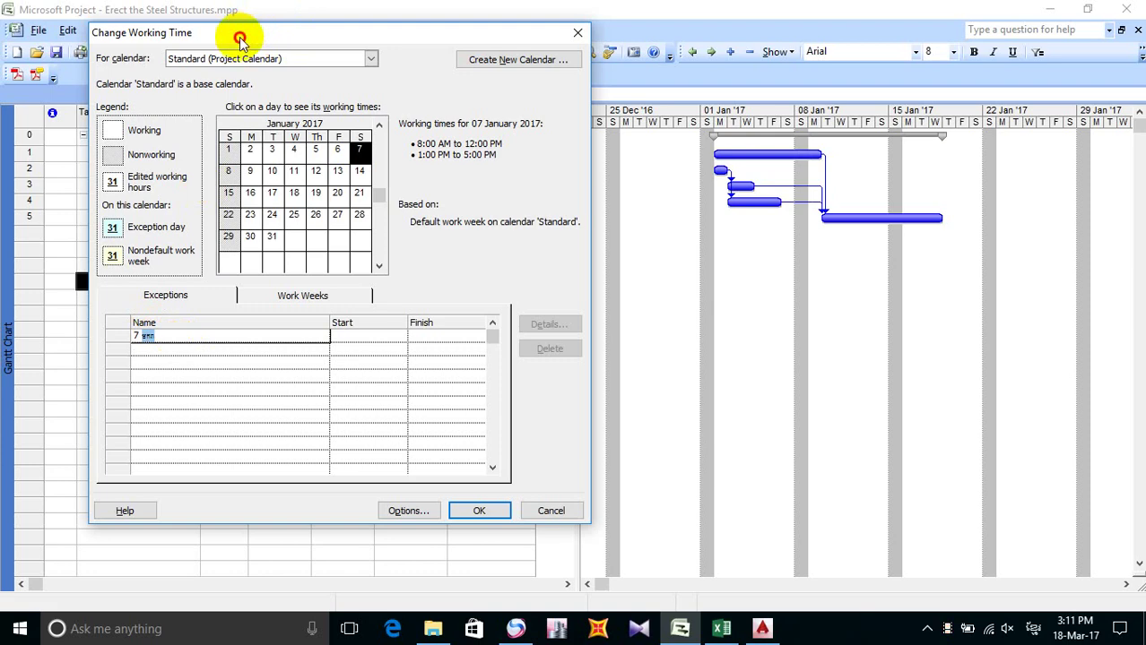
{"action": "left_click_drag", "start_coordinate": [243, 36], "coordinate": [268, 39]}
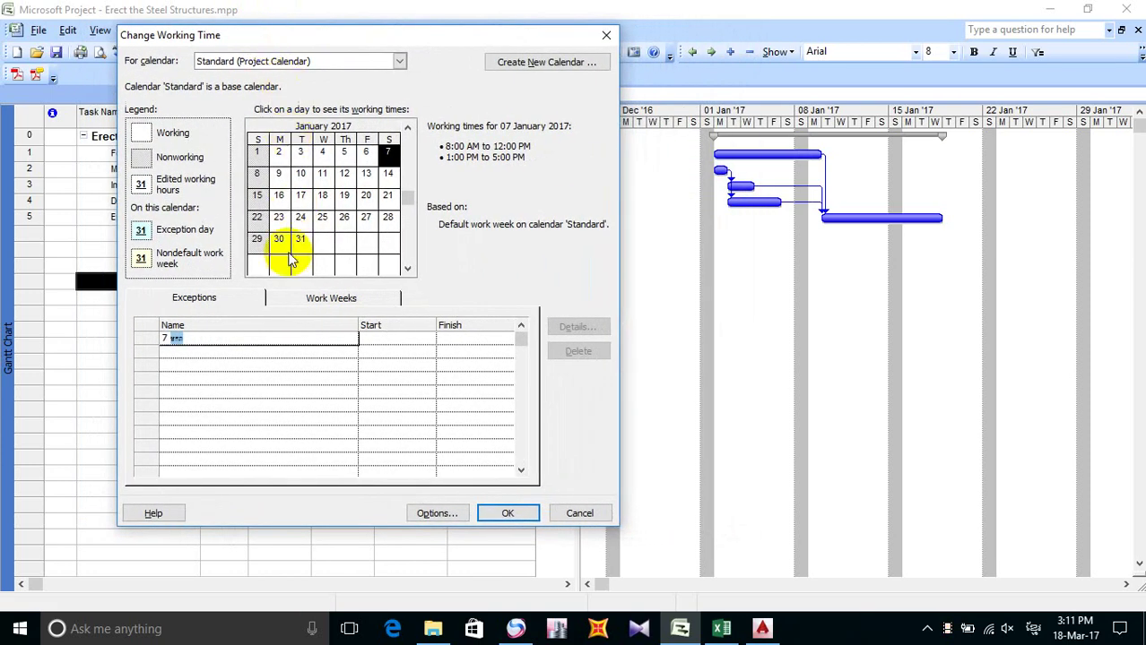
{"action": "left_click", "coordinate": [255, 337]}
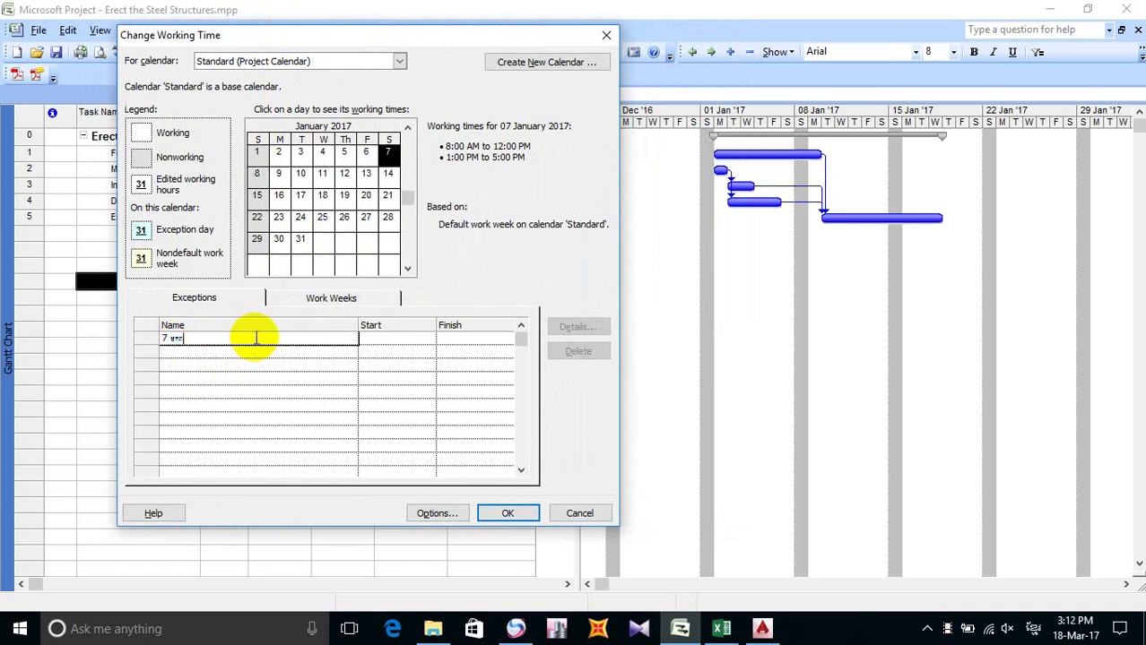
{"action": "left_click", "coordinate": [499, 519]}
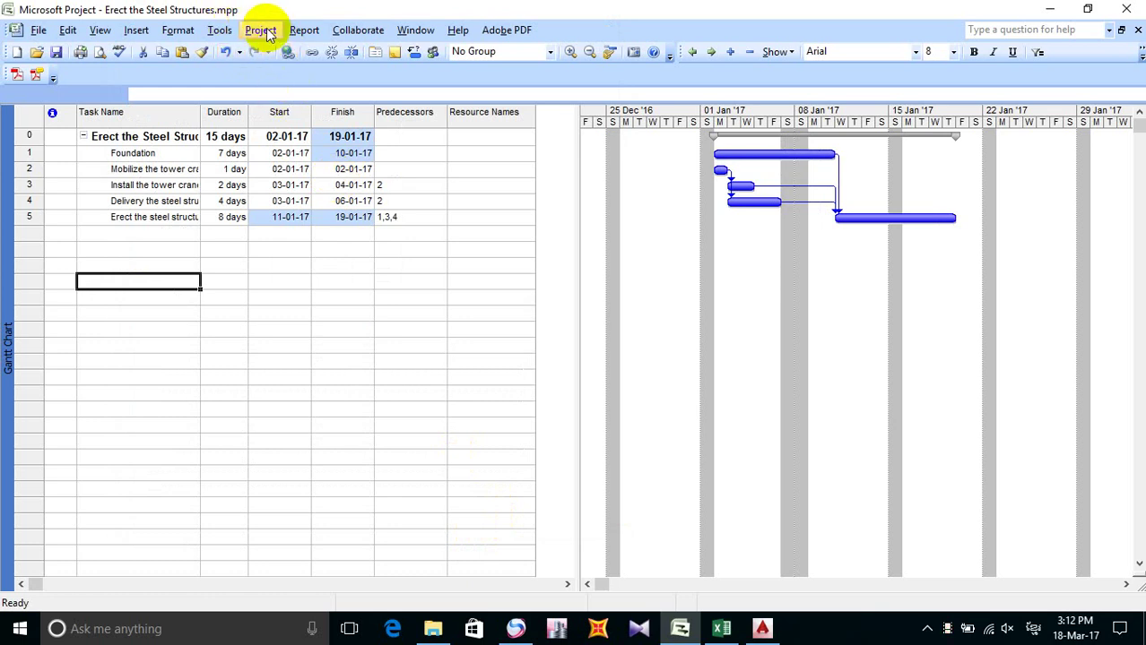
Step: Examine the Gantt chart at different timescales for the nonworking days and task bars in January 2017
{"action": "key", "text": "ctrl+slash"}
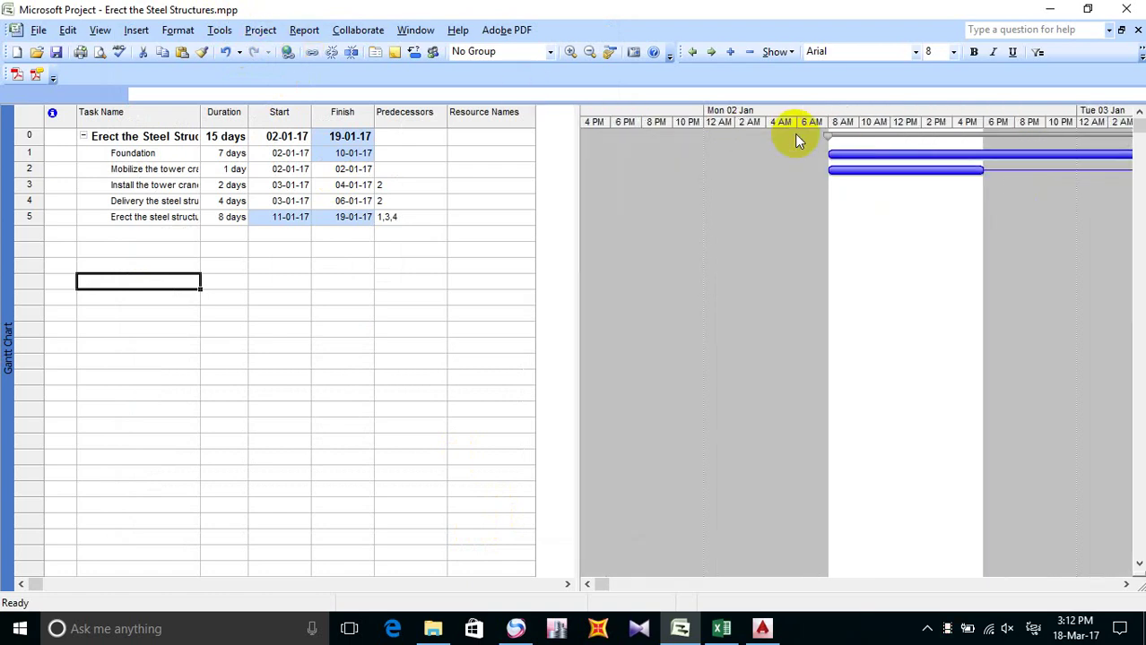
{"action": "key", "text": "ctrl+asterisk"}
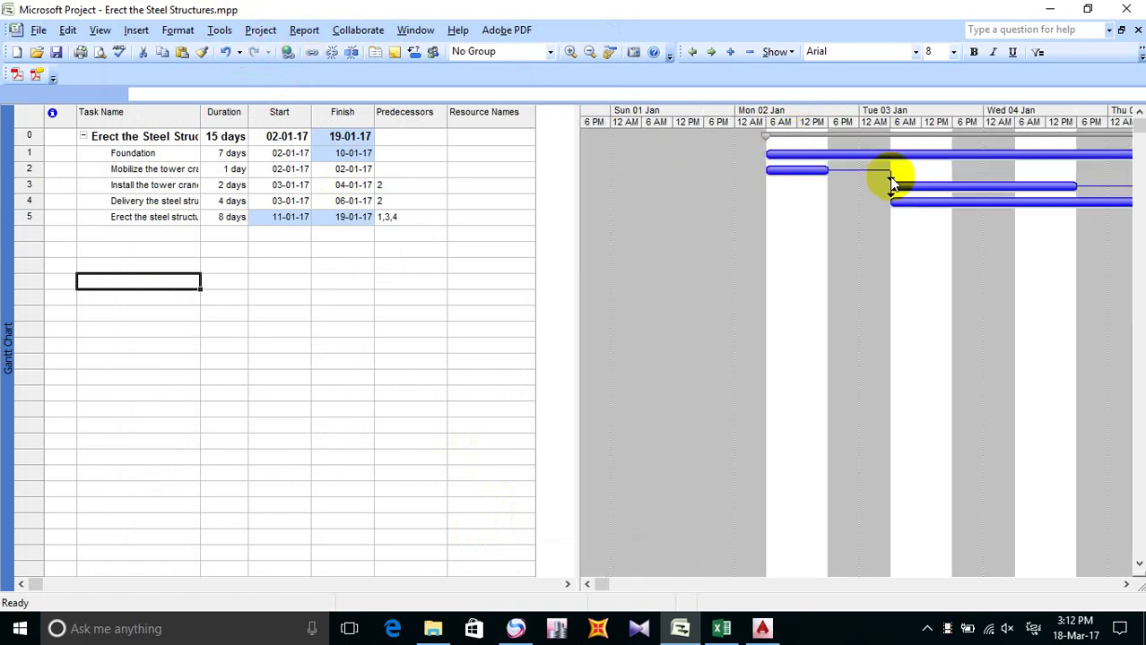
{"action": "key", "text": "ctrl+asterisk"}
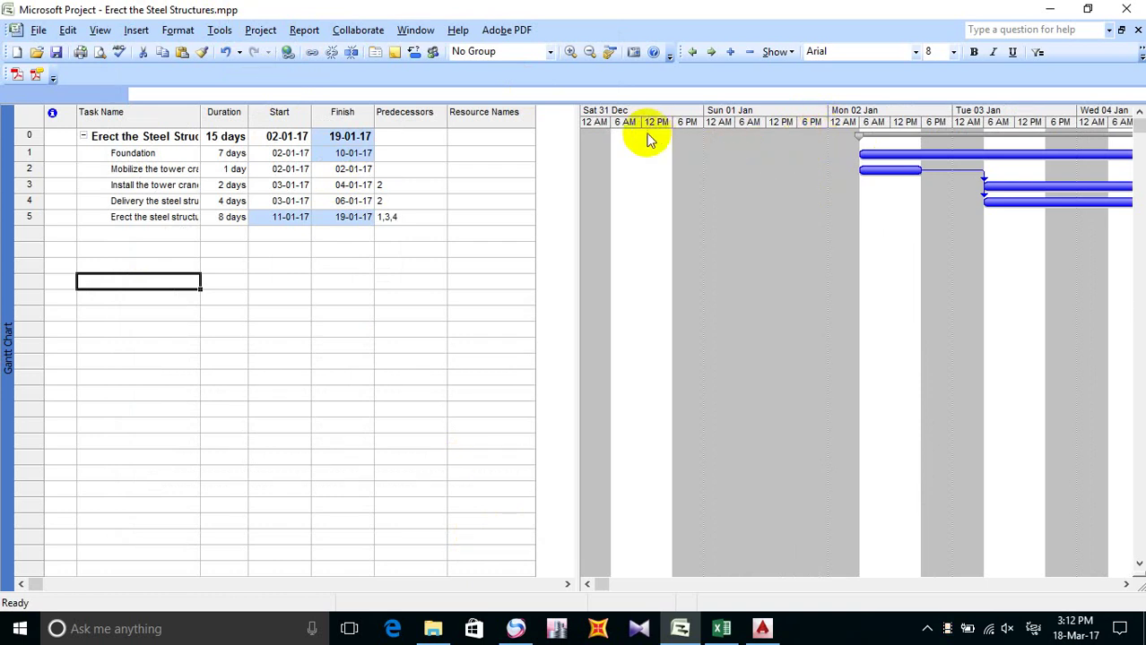
{"action": "key", "text": "ctrl+slash"}
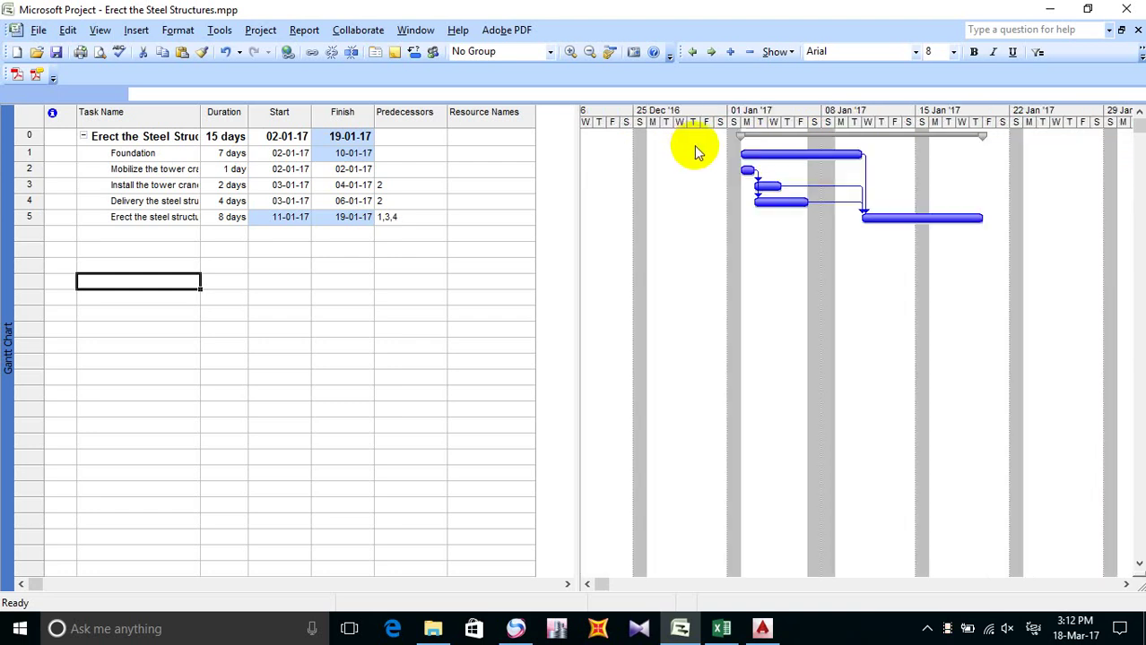
{"action": "key", "text": "ctrl+slash"}
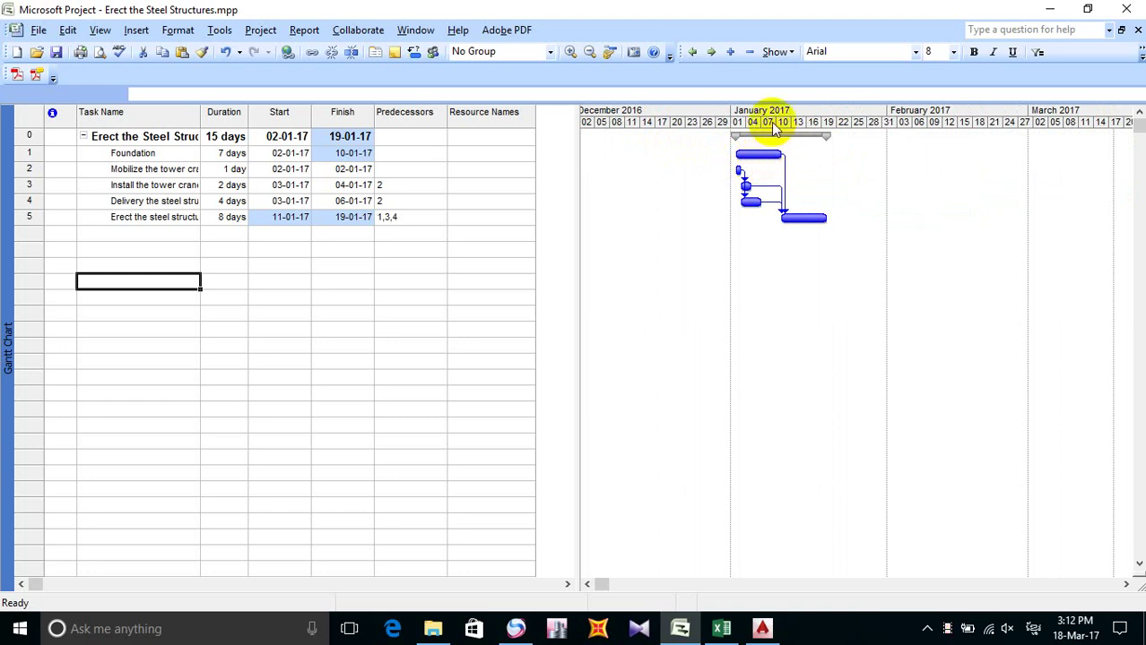
{"action": "key", "text": "ctrl+shift+asterisk"}
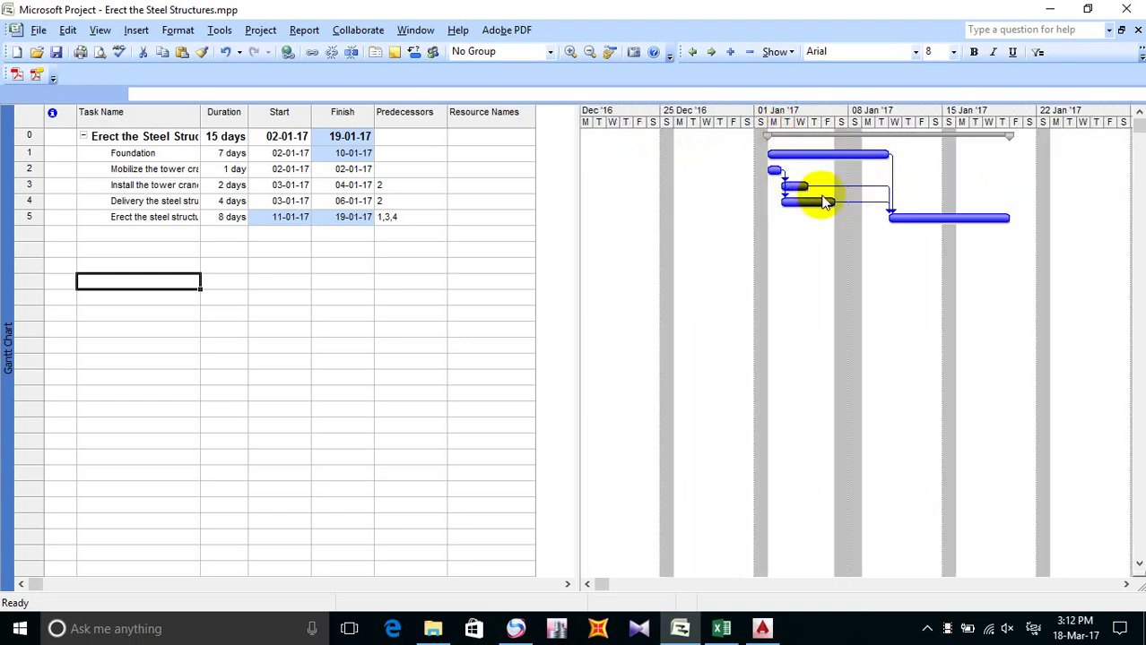
{"action": "scroll", "coordinate": [819, 196], "scroll_direction": "right", "scroll_amount": 10}
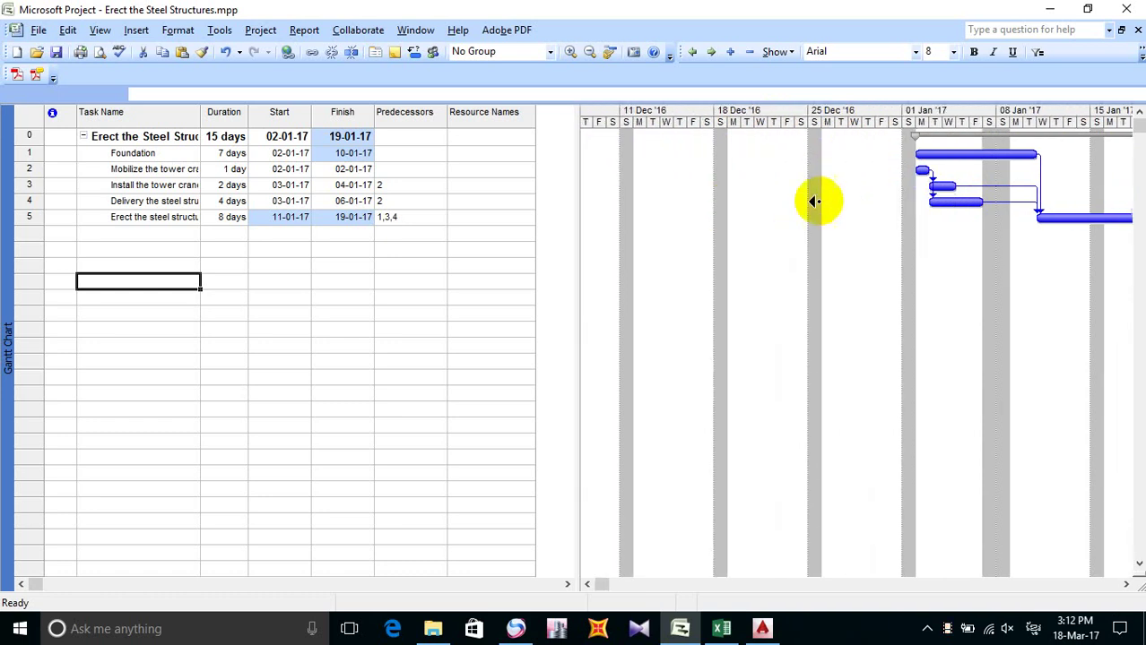
{"action": "scroll", "coordinate": [807, 206], "scroll_direction": "left", "scroll_amount": 5}
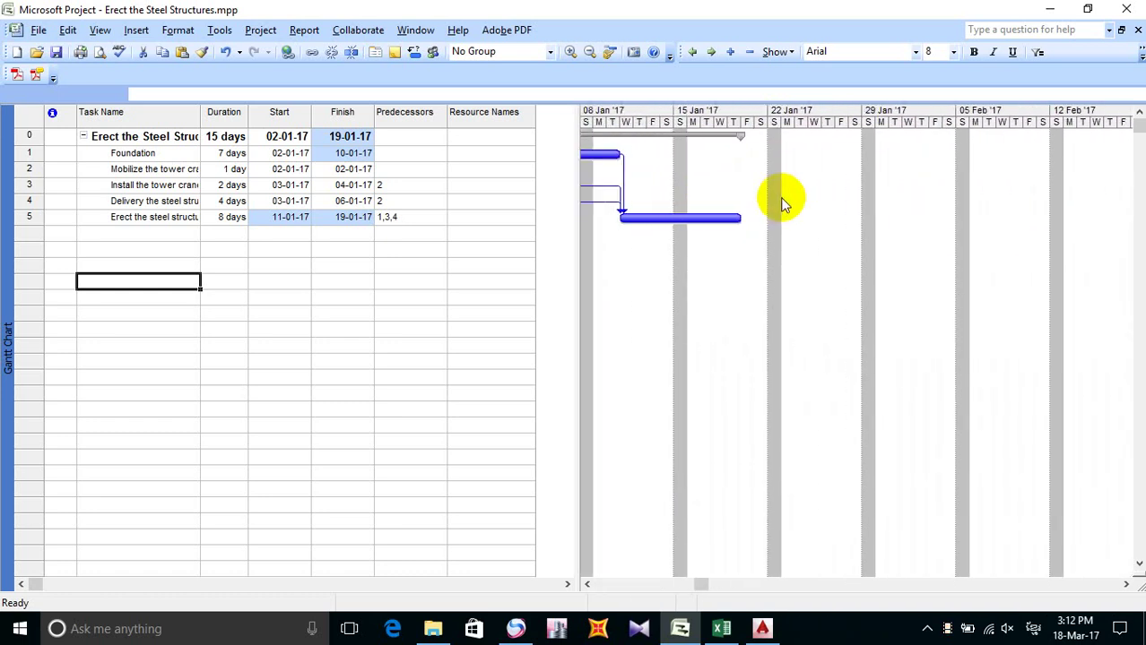
{"action": "scroll", "coordinate": [717, 217], "scroll_direction": "left", "scroll_amount": 3}
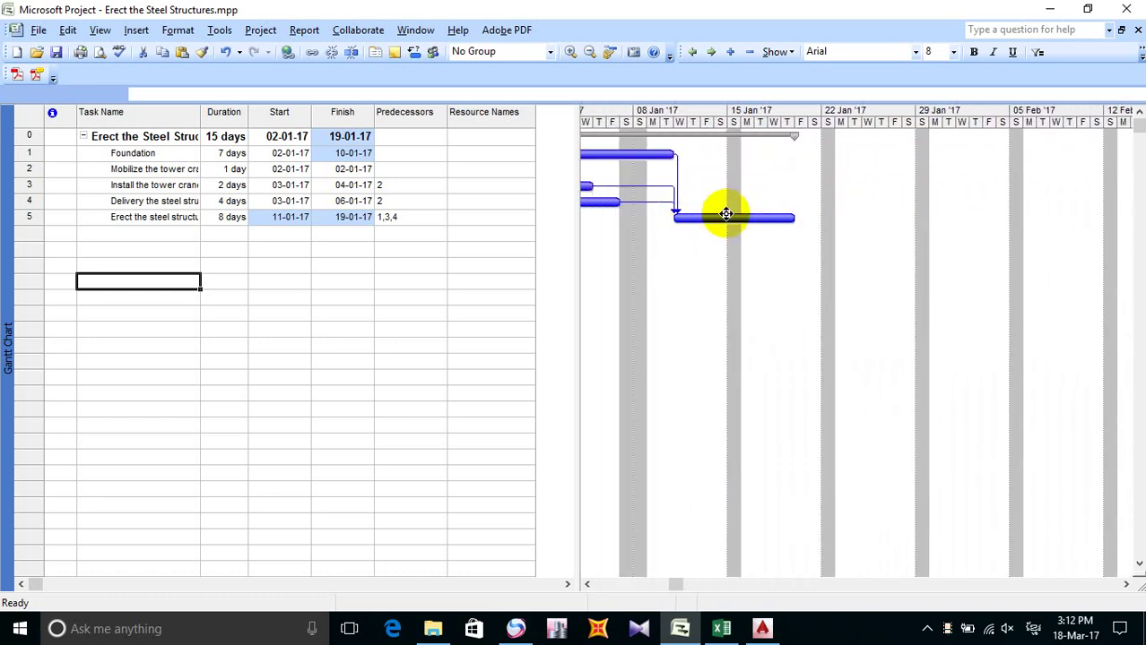
{"action": "scroll", "coordinate": [653, 221], "scroll_direction": "left", "scroll_amount": 3}
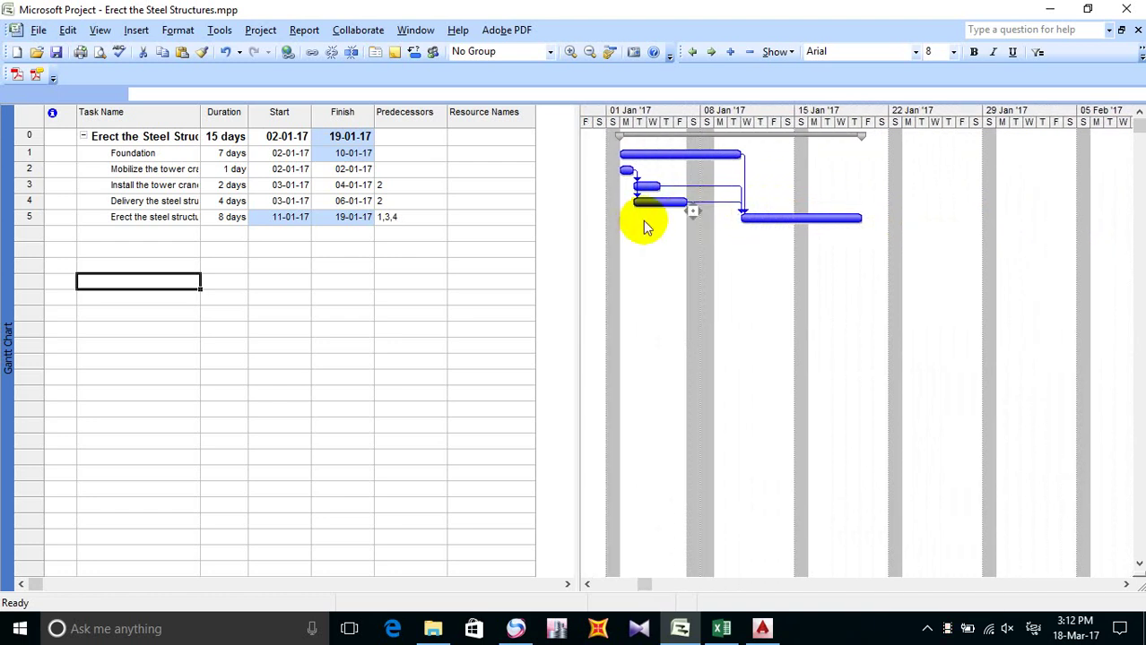
Step: Check the rescheduled start and finish dates in the task table, especially those of the steel structure erection task
{"action": "left_click", "coordinate": [301, 282]}
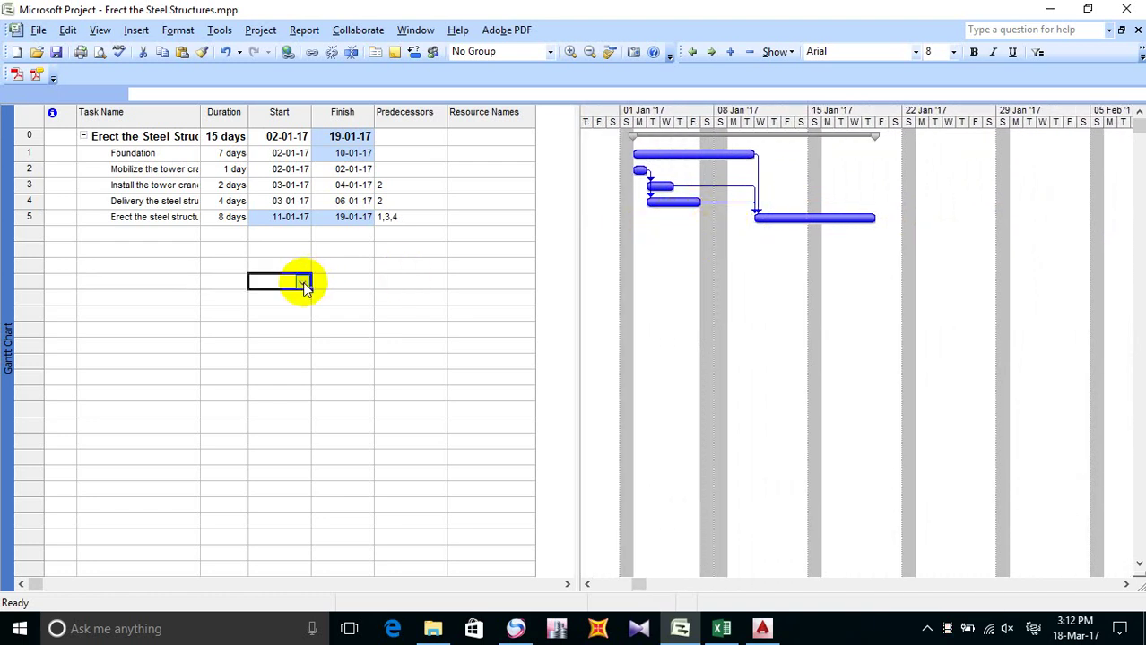
{"action": "left_click", "coordinate": [345, 220]}
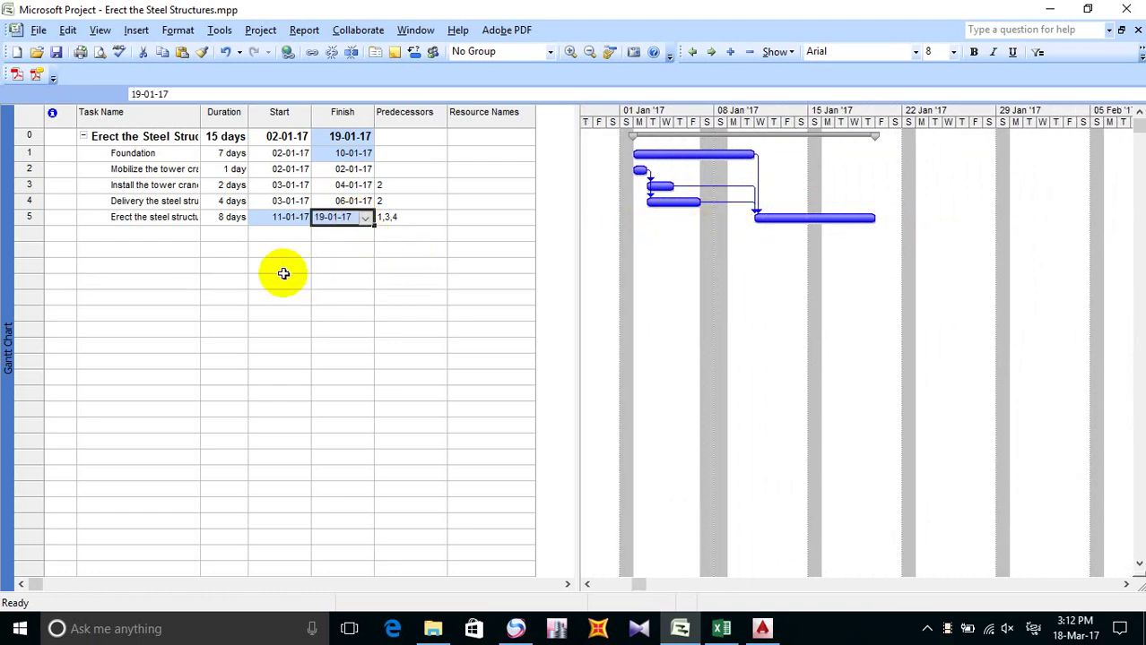
{"action": "left_click", "coordinate": [284, 269]}
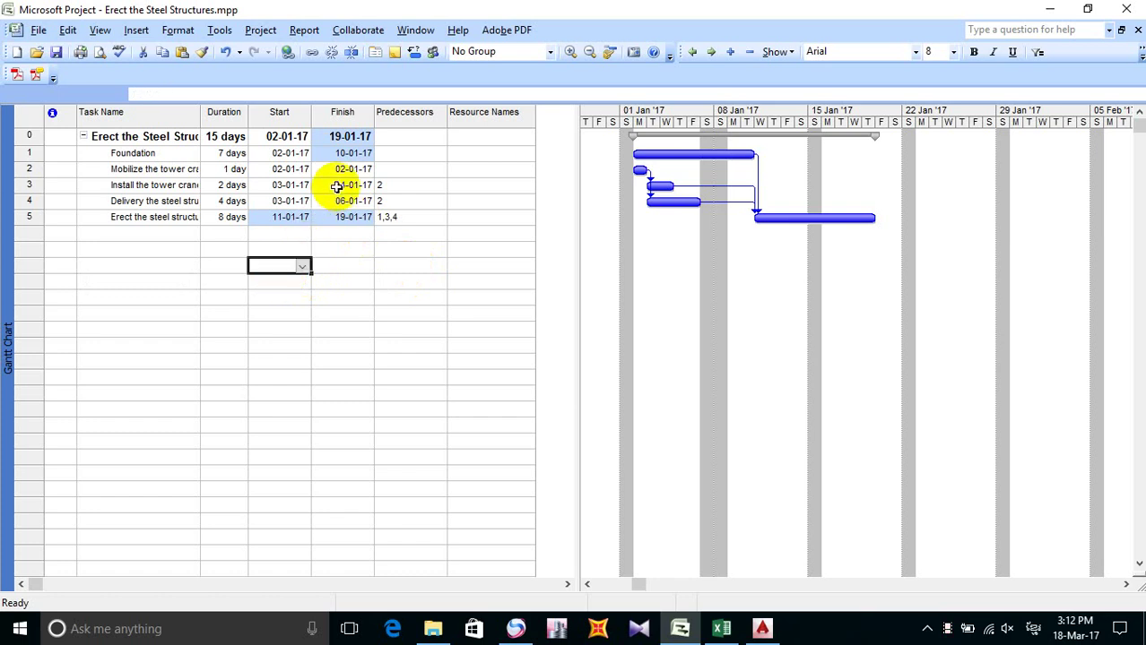
{"action": "scroll", "coordinate": [336, 186], "scroll_direction": "down", "scroll_amount": 2}
{"action": "scroll", "coordinate": [338, 193], "scroll_direction": "up", "scroll_amount": 2}
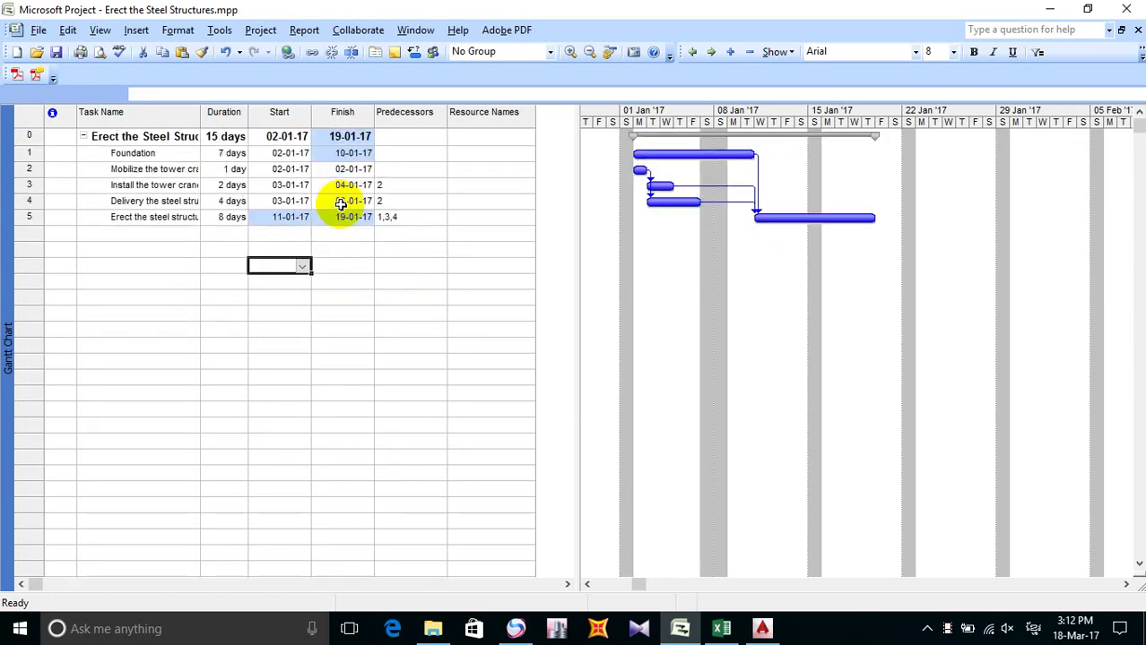
{"action": "left_click", "coordinate": [274, 216]}
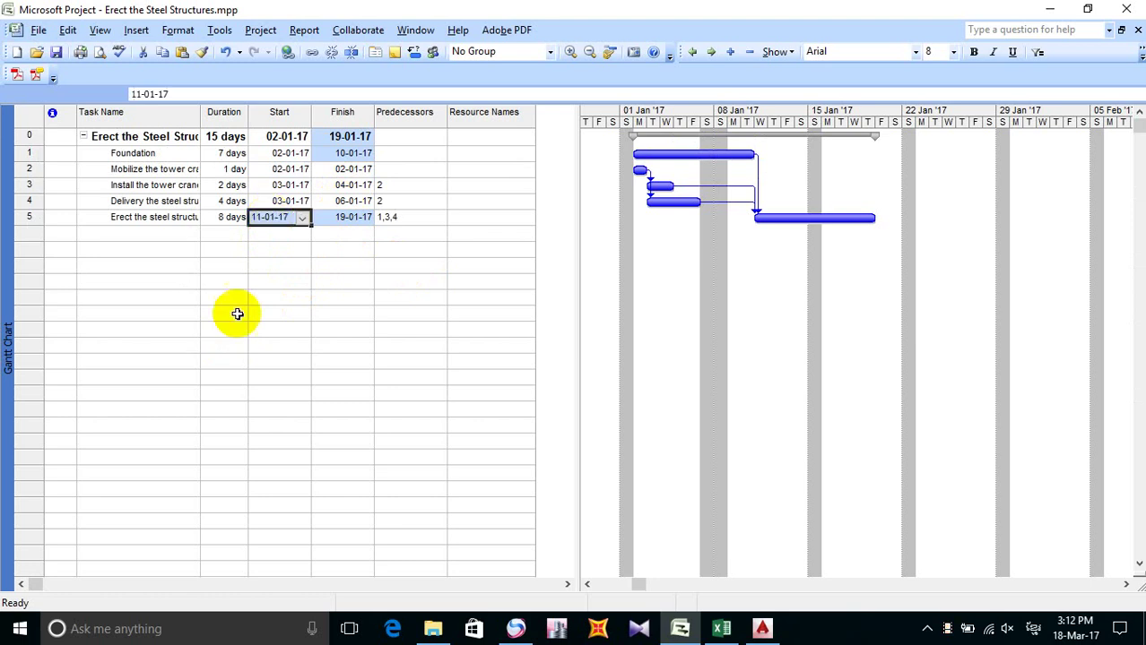
{"action": "left_click", "coordinate": [231, 332]}
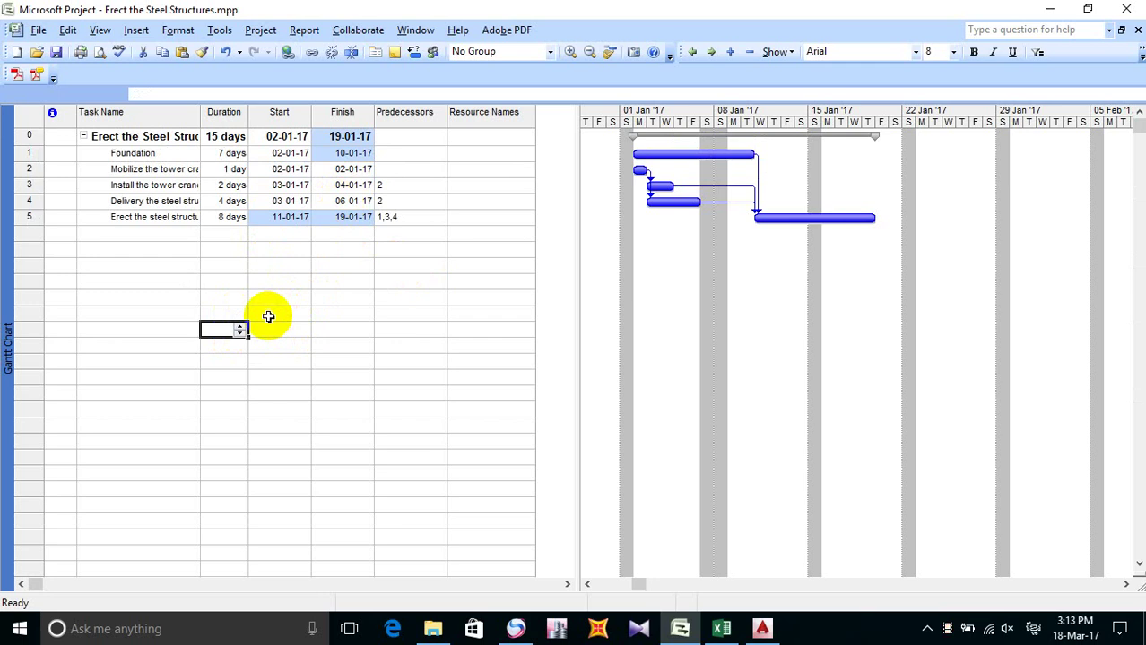
Step: Reopen the project calendar's working time settings and display January 2017 to check the 7 January exception
{"action": "left_click", "coordinate": [220, 30]}
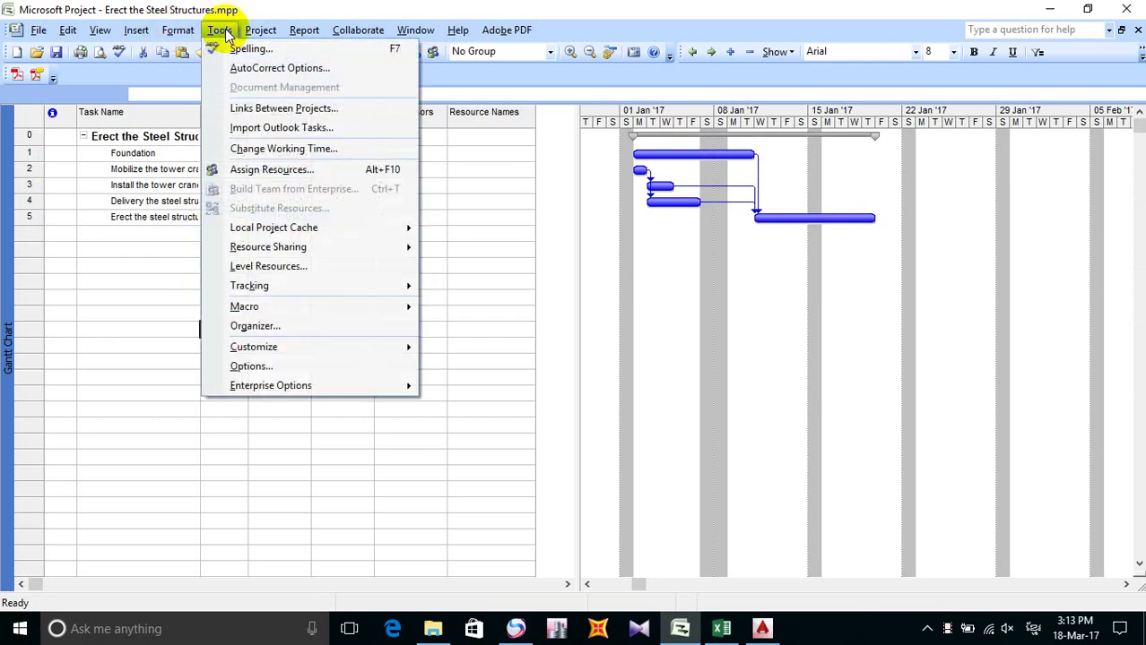
{"action": "left_click", "coordinate": [333, 152]}
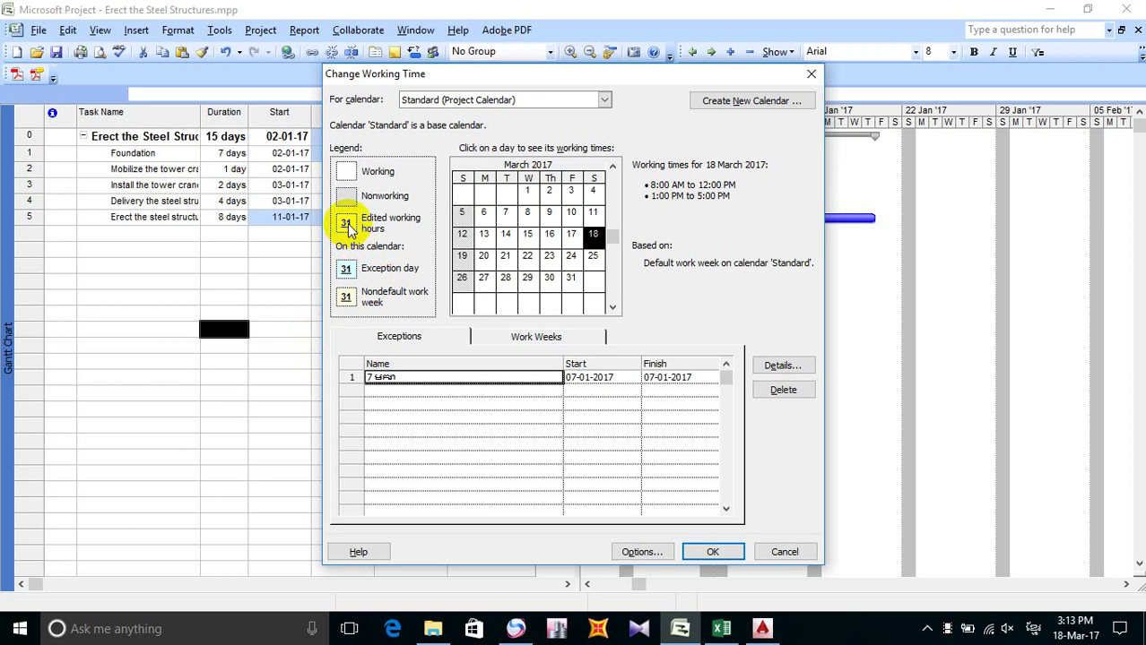
{"action": "left_click", "coordinate": [613, 167]}
{"action": "left_click", "coordinate": [613, 167]}
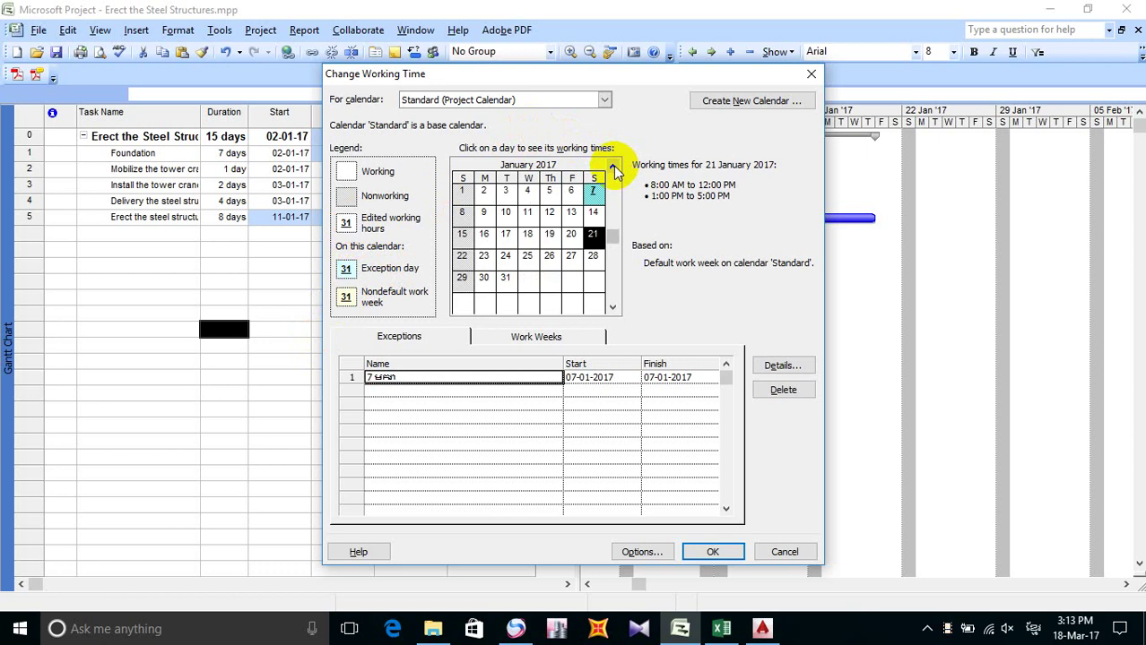
{"action": "left_click", "coordinate": [613, 166]}
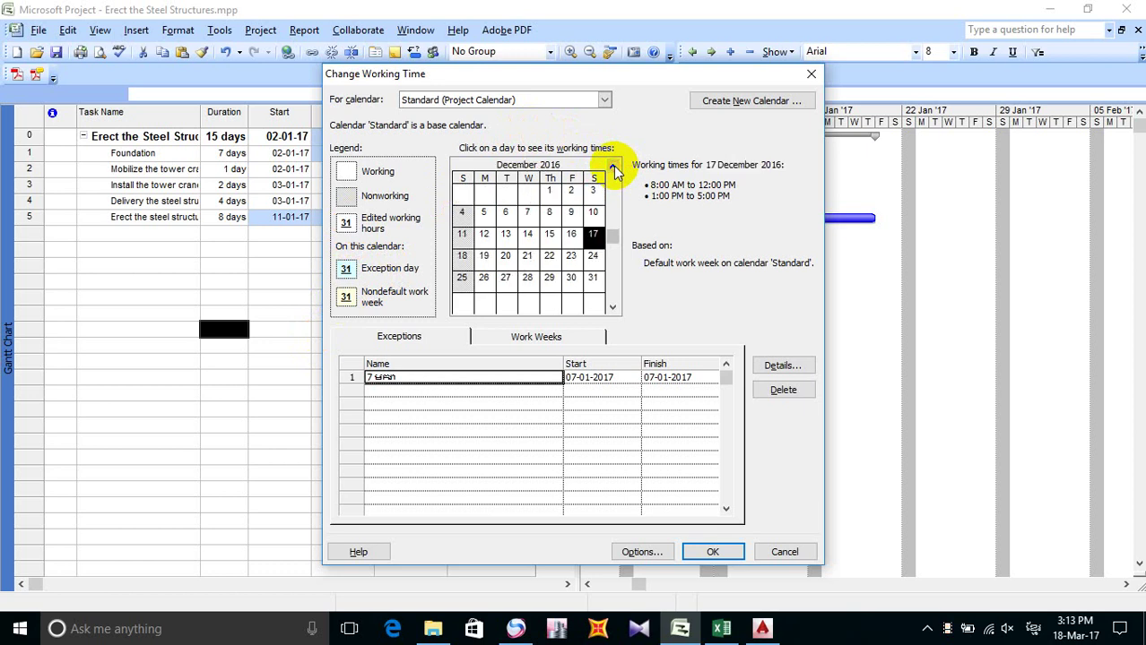
{"action": "left_click", "coordinate": [612, 308]}
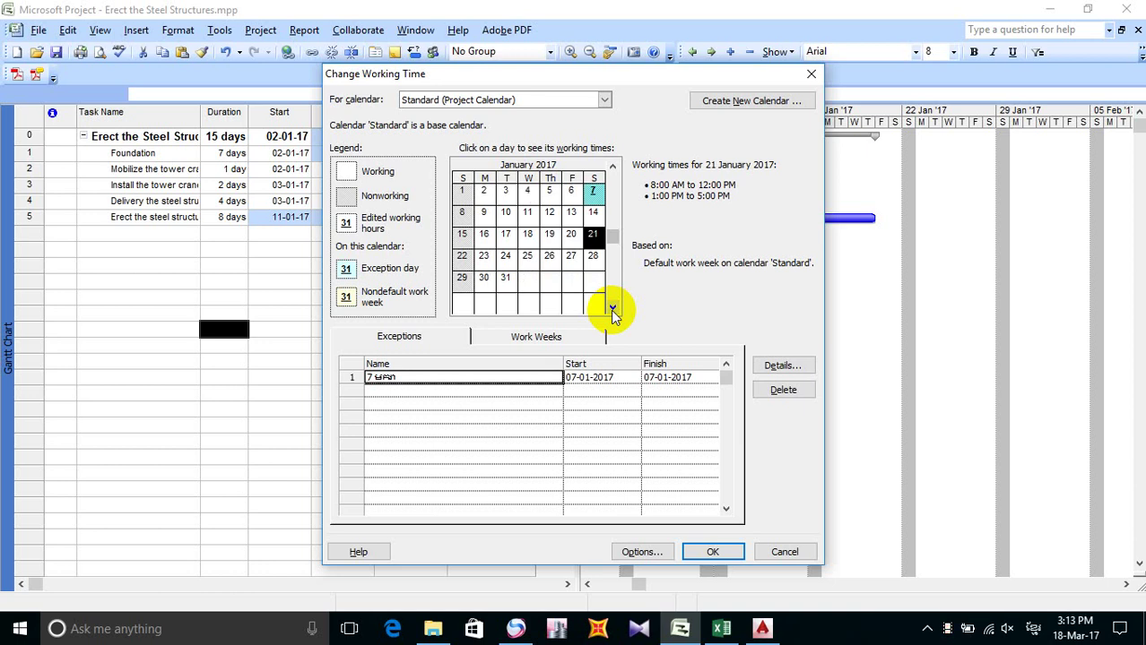
Step: Close the project calendar's working time settings without applying changes and return to the task table
{"action": "left_click", "coordinate": [790, 550]}
{"action": "left_click", "coordinate": [331, 285]}
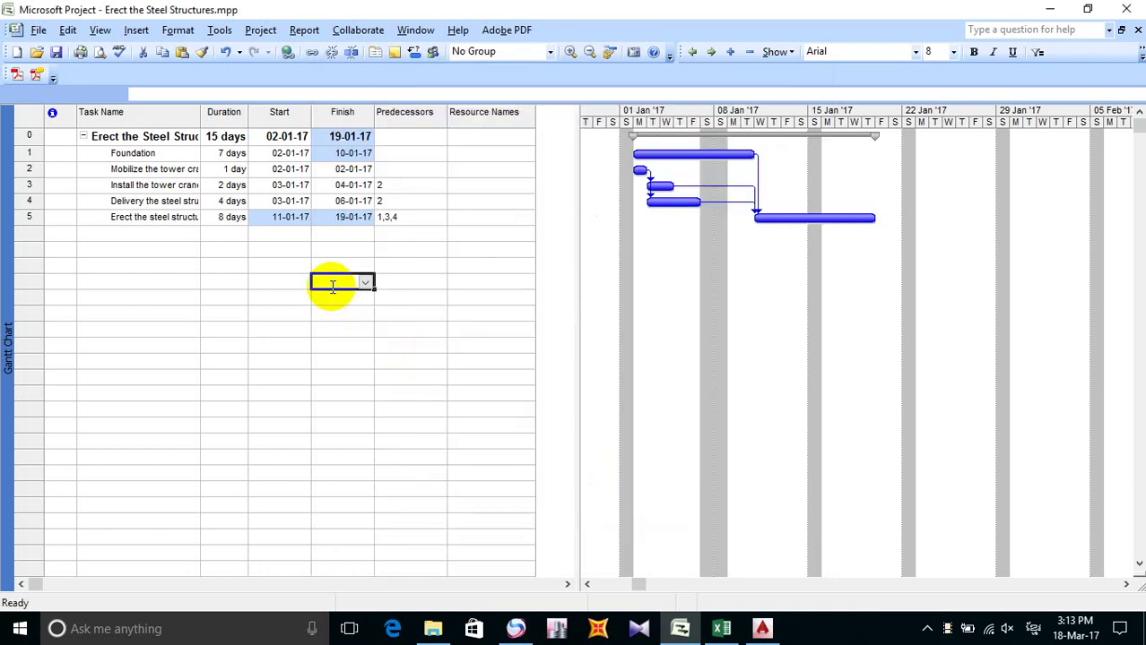
{"action": "left_click", "coordinate": [190, 297]}
{"action": "left_click", "coordinate": [106, 268]}
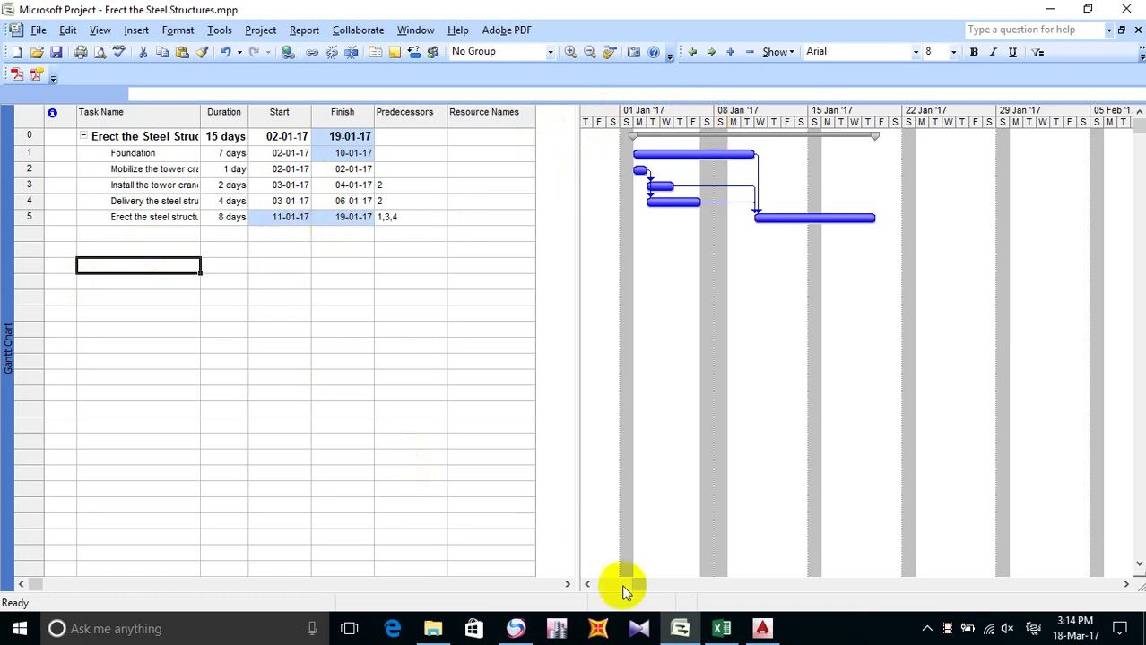
Step: Switch to Excel, add the note "11. ដាក់ Timescale ជាថ្ងៃក្នុងខែ" in cell B131 of the Solution sheet, and save the workbook
{"action": "left_click", "coordinate": [721, 628]}
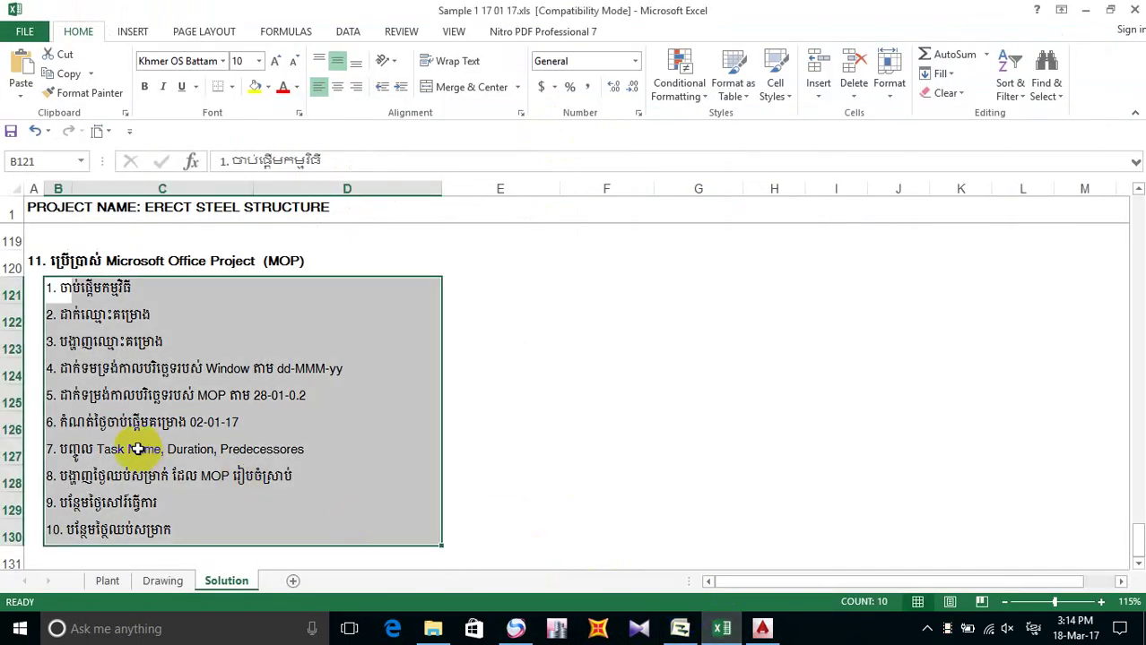
{"action": "scroll", "coordinate": [65, 410], "scroll_direction": "down", "scroll_amount": 2}
{"action": "left_click", "coordinate": [50, 396]}
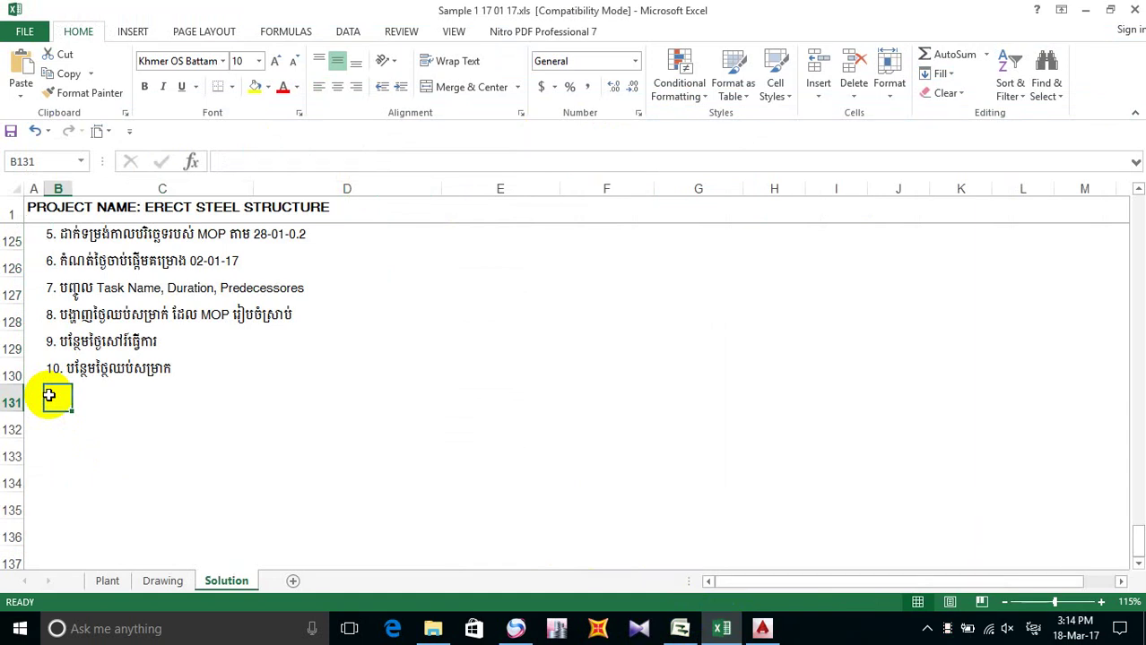
{"action": "type", "text": "11"}
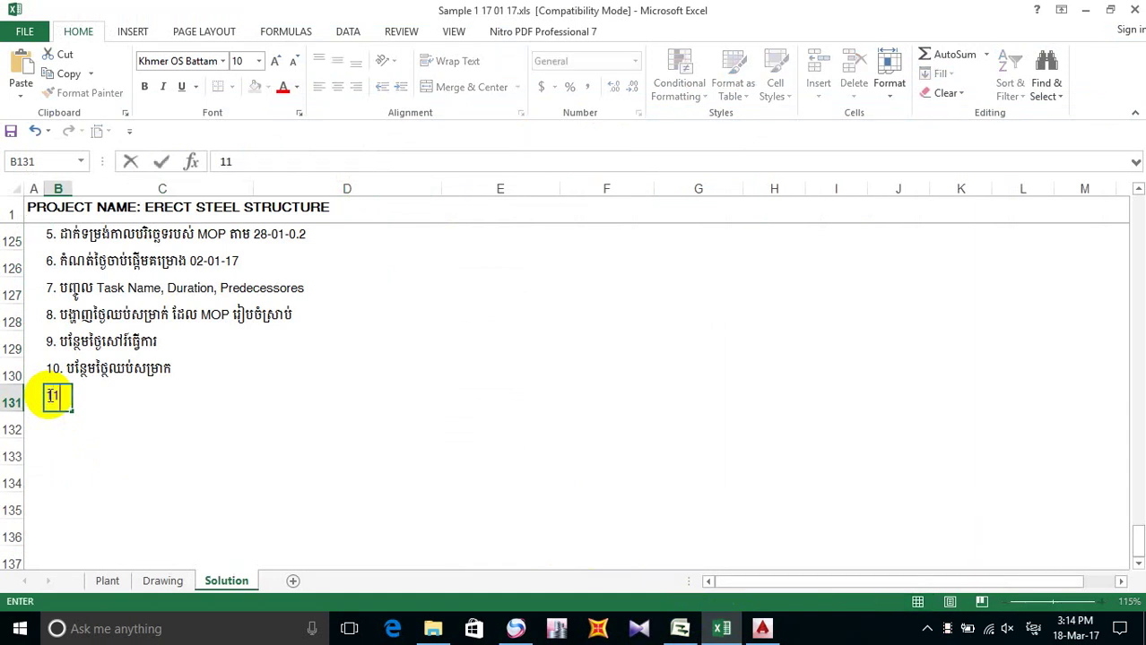
{"action": "type", "text": "."}
{"action": "type", "text": "ដាកើ"}
{"action": "key", "text": "BackSpace"}
{"action": "key", "text": "BackSpace"}
{"action": "type", "text": "ក់"}
{"action": "key", "text": "alt+shift"}
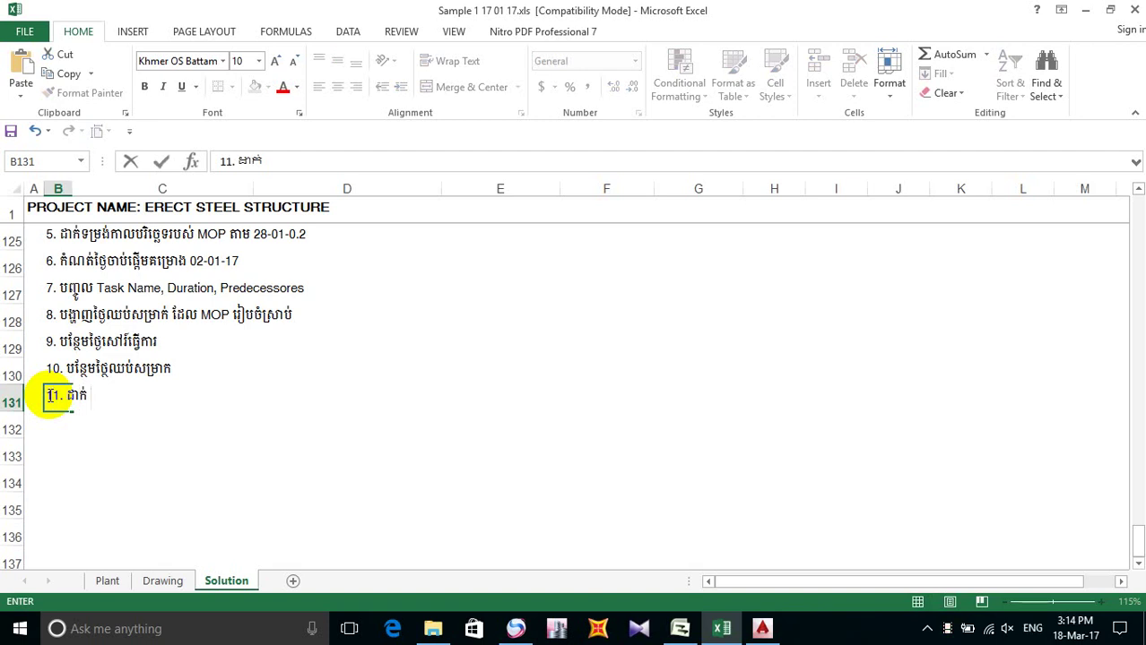
{"action": "type", "text": "Time s"}
{"action": "key", "text": "BackSpace"}
{"action": "type", "text": "scal"}
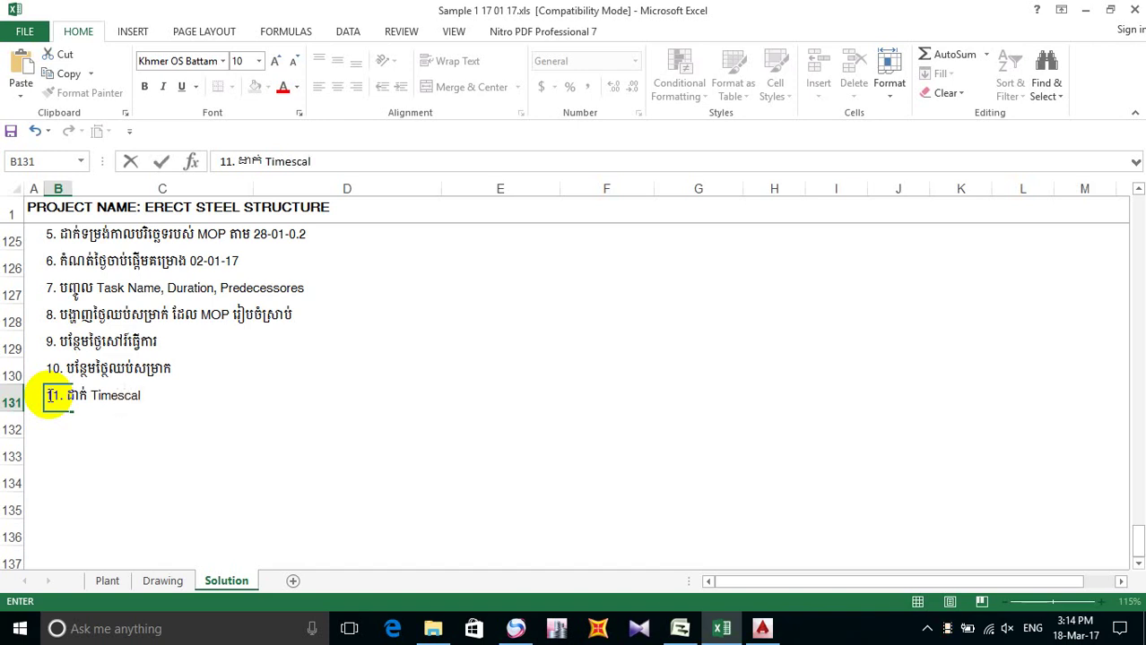
{"action": "type", "text": "e"}
{"action": "key", "text": "alt+shift"}
{"action": "type", "text": "ជាថ្"}
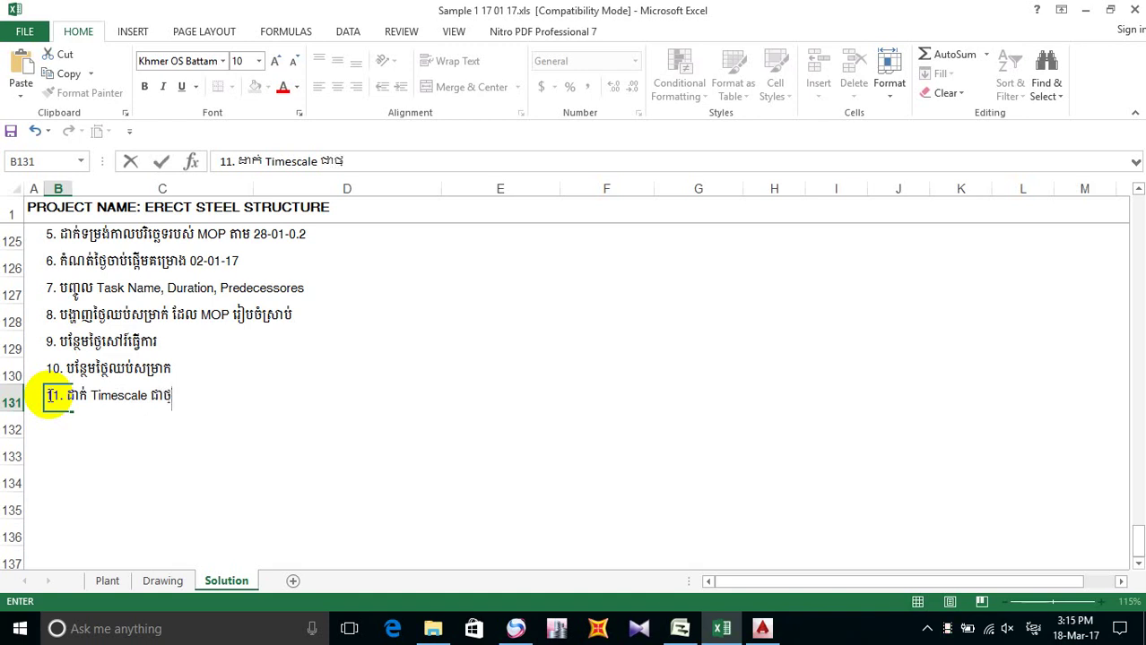
{"action": "type", "text": "ងៃ"}
{"action": "key", "text": "BackSpace"}
{"action": "key", "text": "BackSpace"}
{"action": "type", "text": "ងៃកន"}
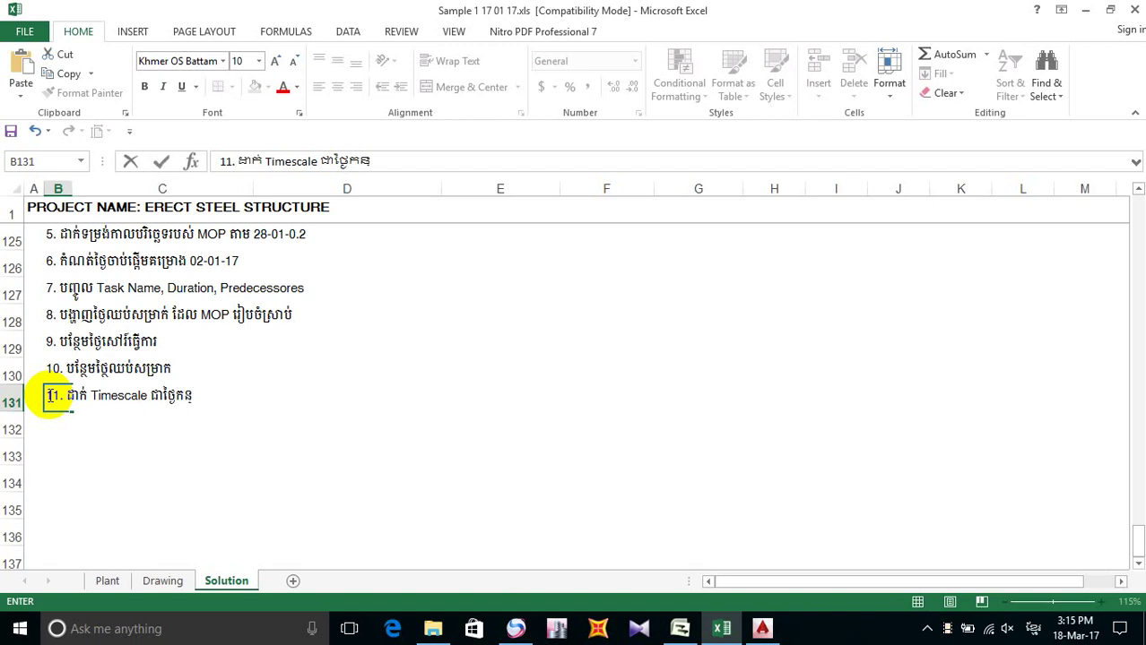
{"action": "key", "text": "BackSpace"}
{"action": "type", "text": "្នុងខែ"}
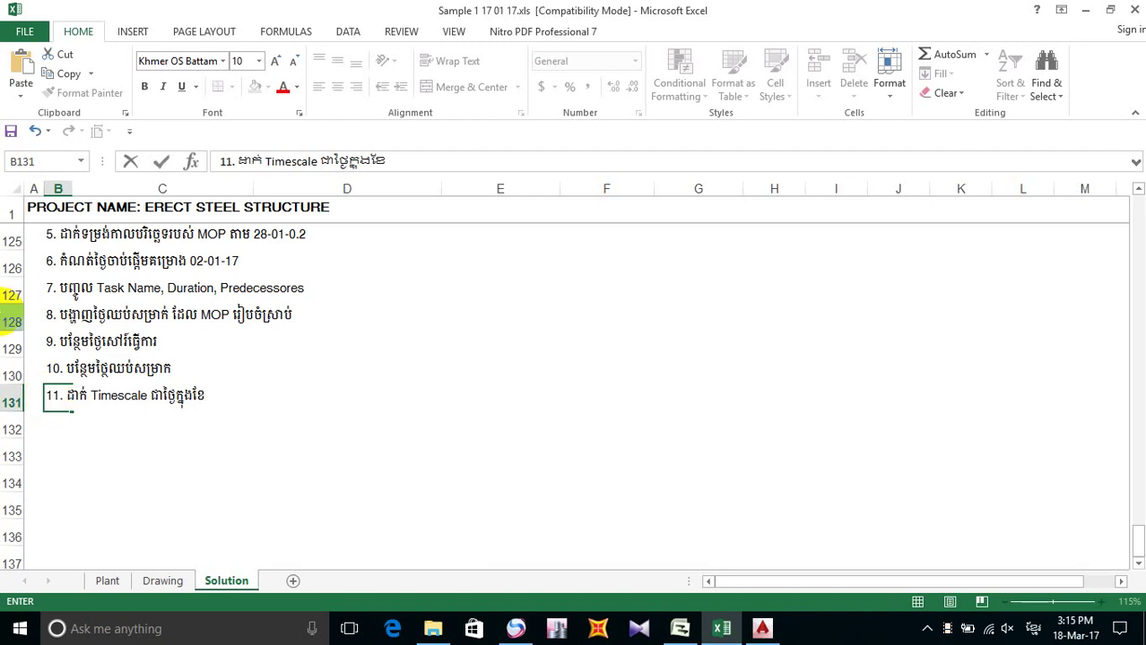
{"action": "left_click", "coordinate": [183, 462]}
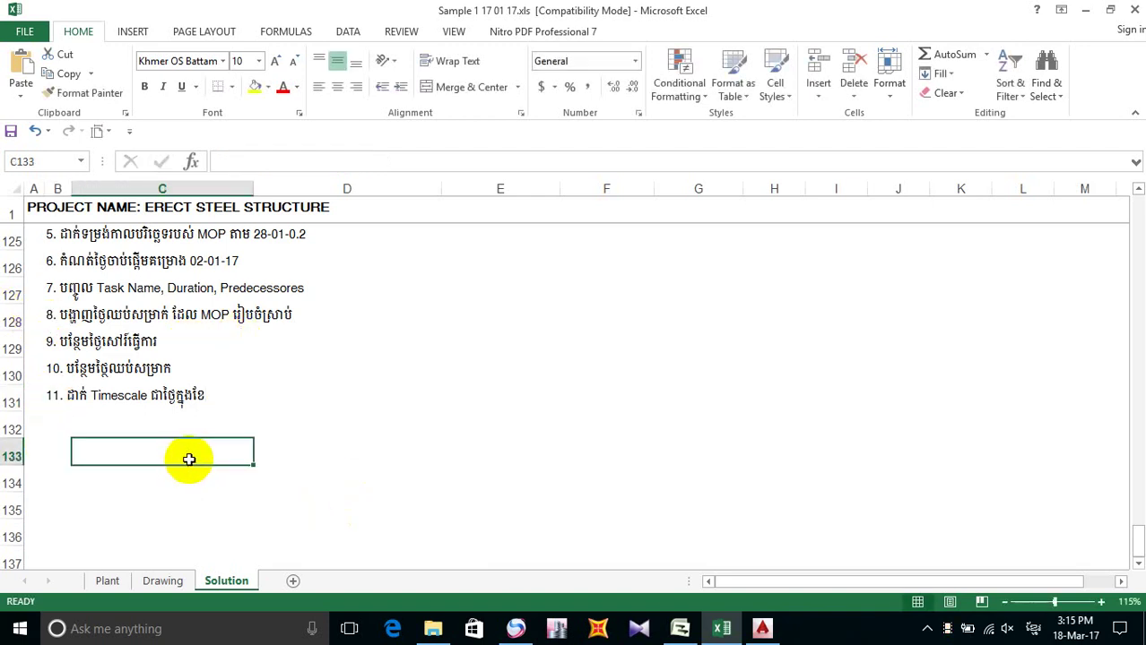
{"action": "left_click", "coordinate": [10, 132]}
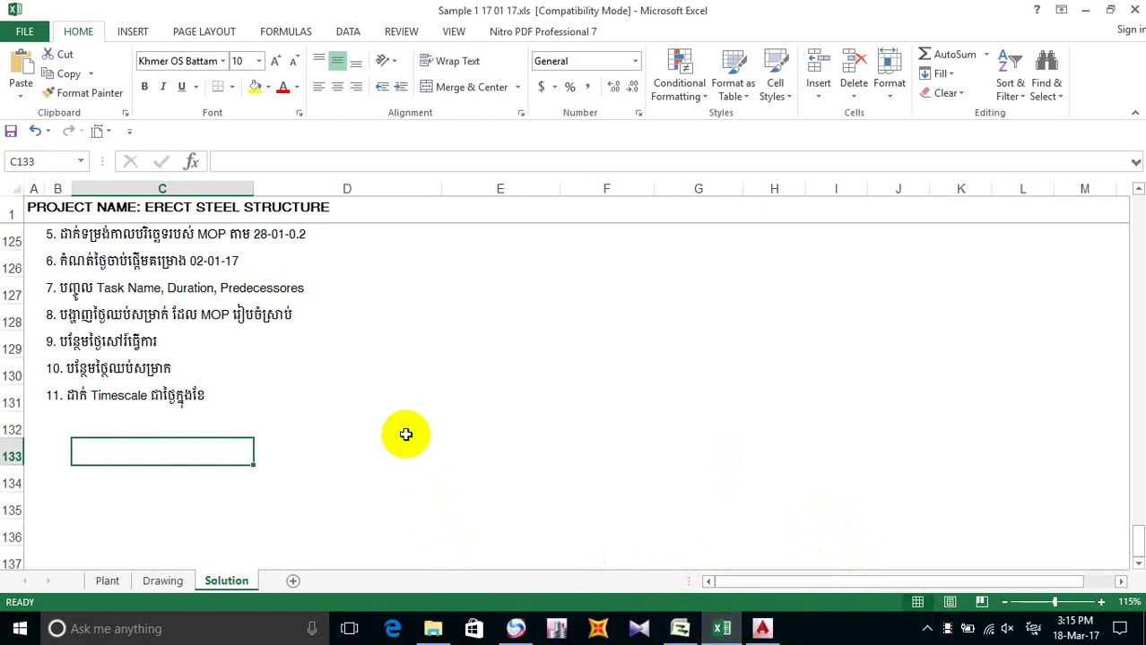
Step: Switch to Microsoft Project and set the Gantt timescale's bottom tier label to the day-of-month format "01, 02, ..."
{"action": "left_click", "coordinate": [695, 635]}
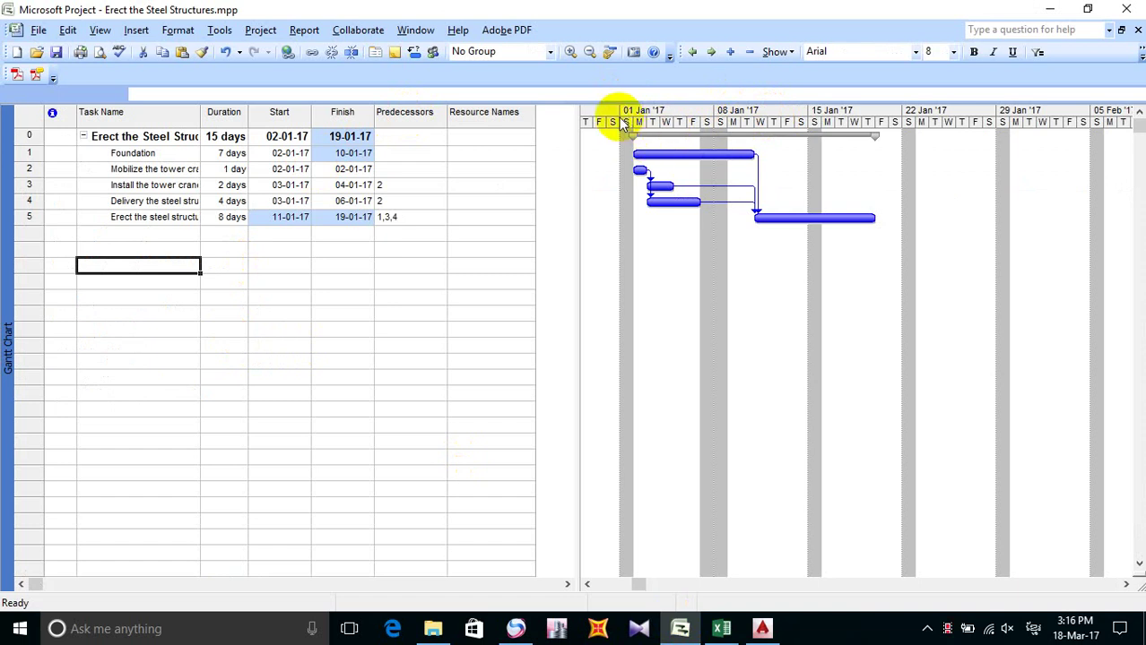
{"action": "mouse_move", "coordinate": [659, 125]}
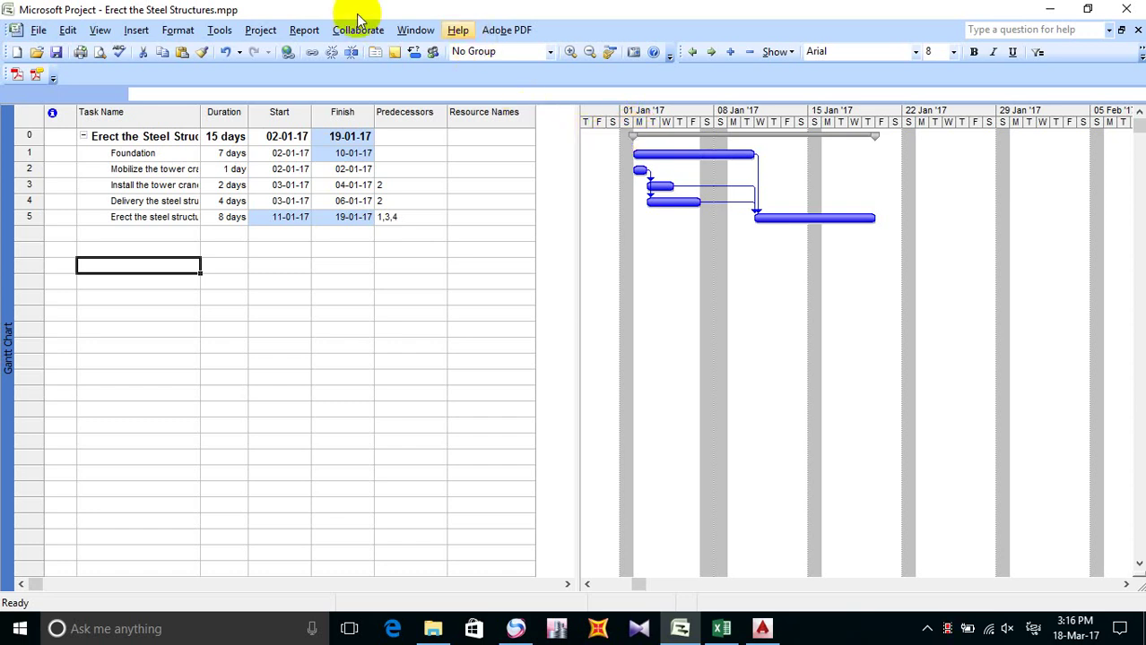
{"action": "left_click", "coordinate": [174, 32]}
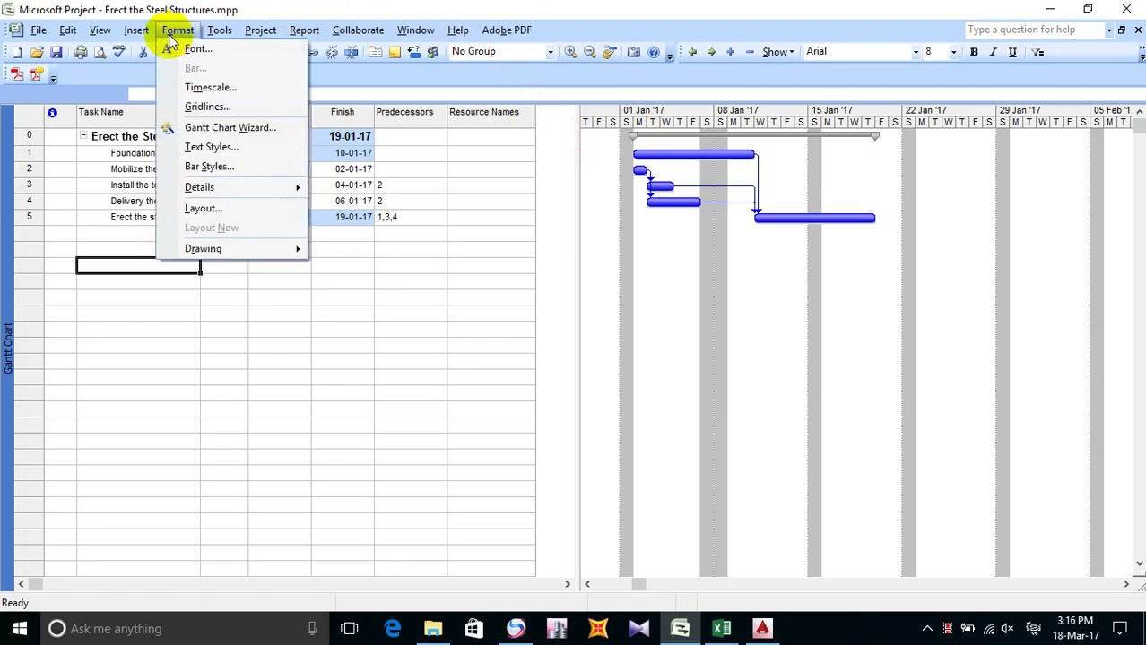
{"action": "left_click", "coordinate": [223, 88]}
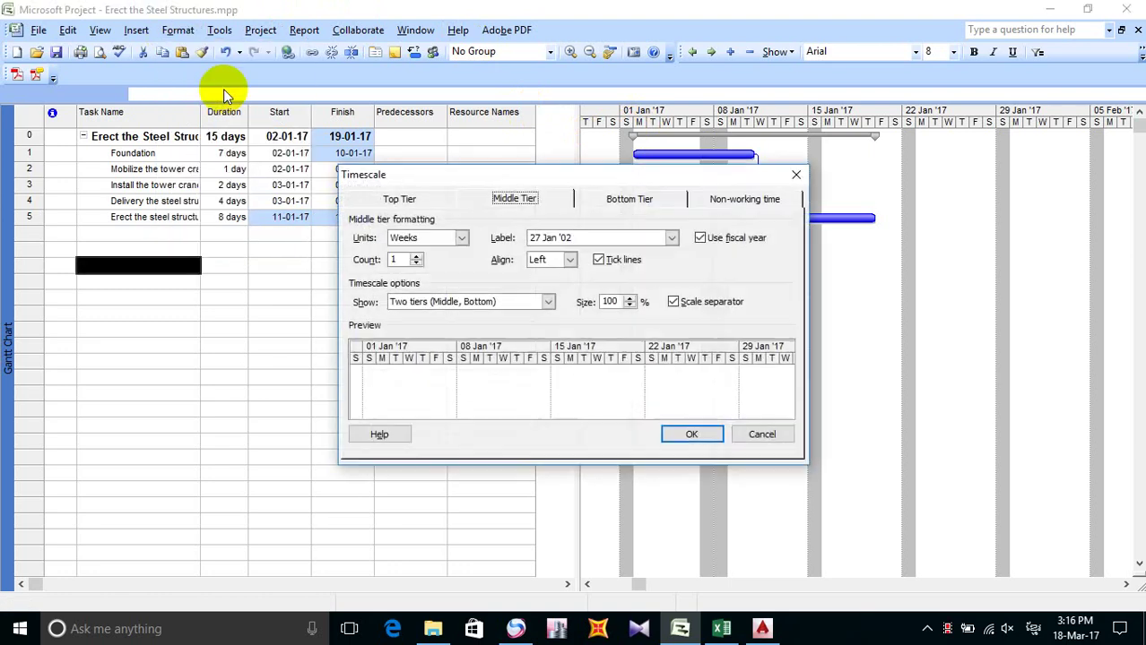
{"action": "left_click_drag", "start_coordinate": [560, 178], "coordinate": [350, 88]}
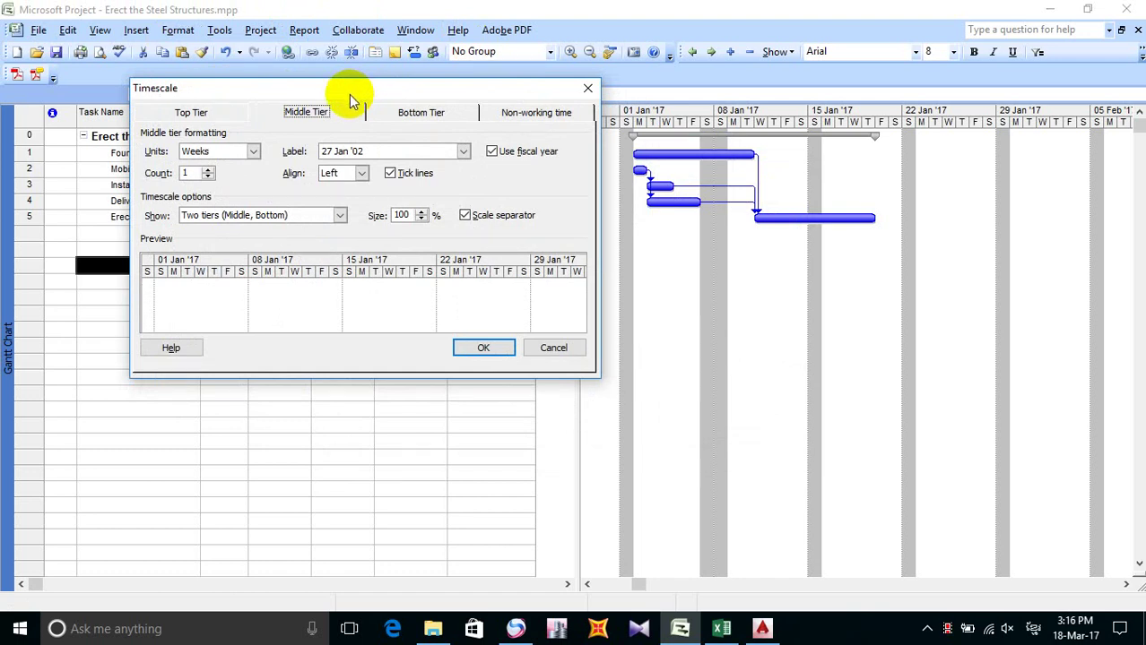
{"action": "left_click", "coordinate": [439, 117]}
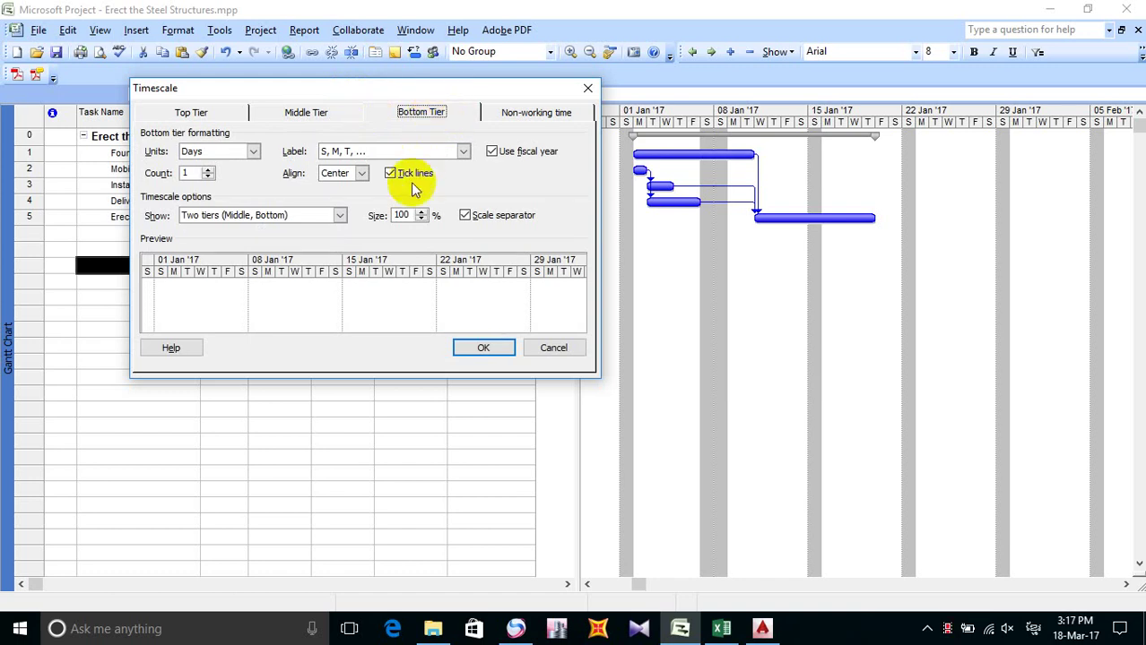
{"action": "left_click", "coordinate": [463, 155]}
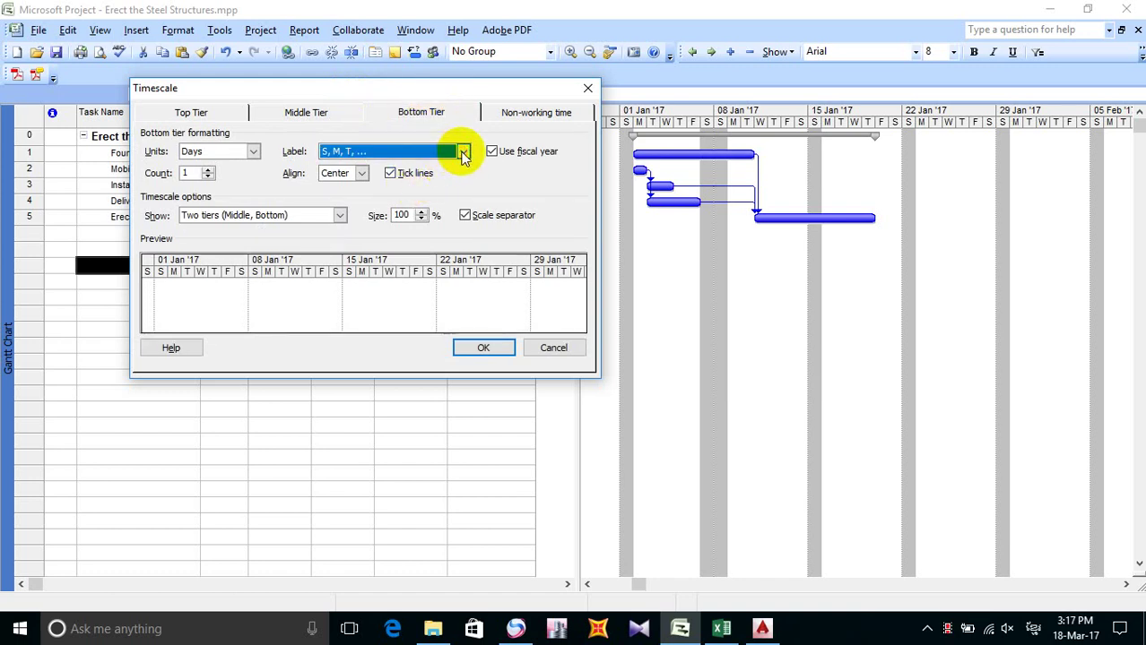
{"action": "left_click", "coordinate": [463, 154]}
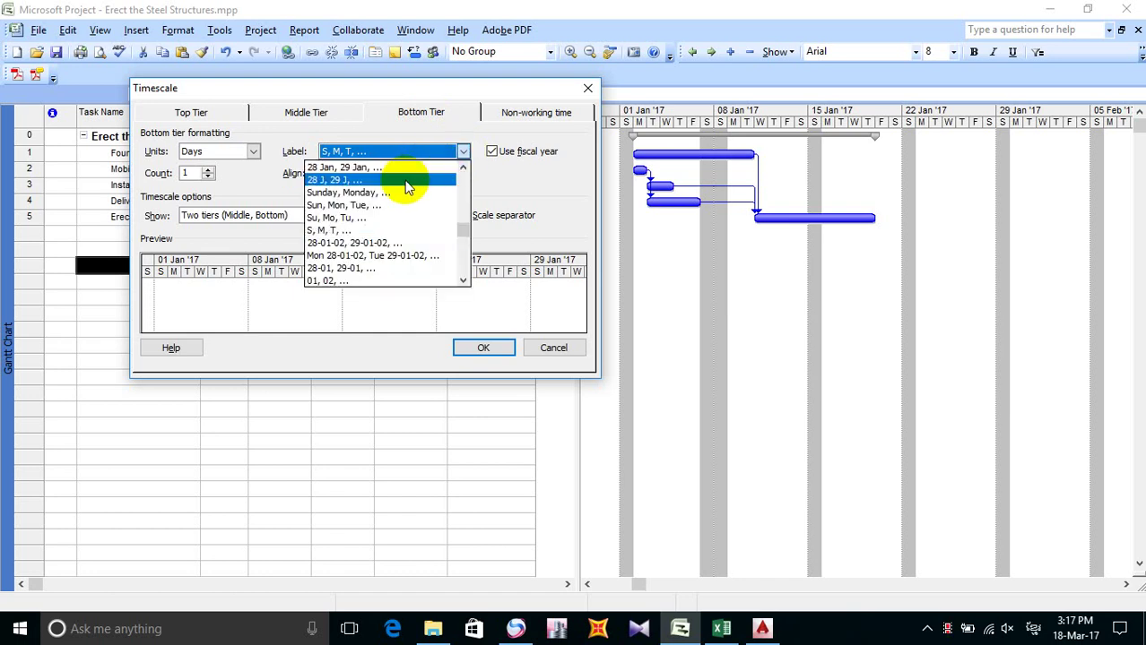
{"action": "left_click", "coordinate": [366, 281]}
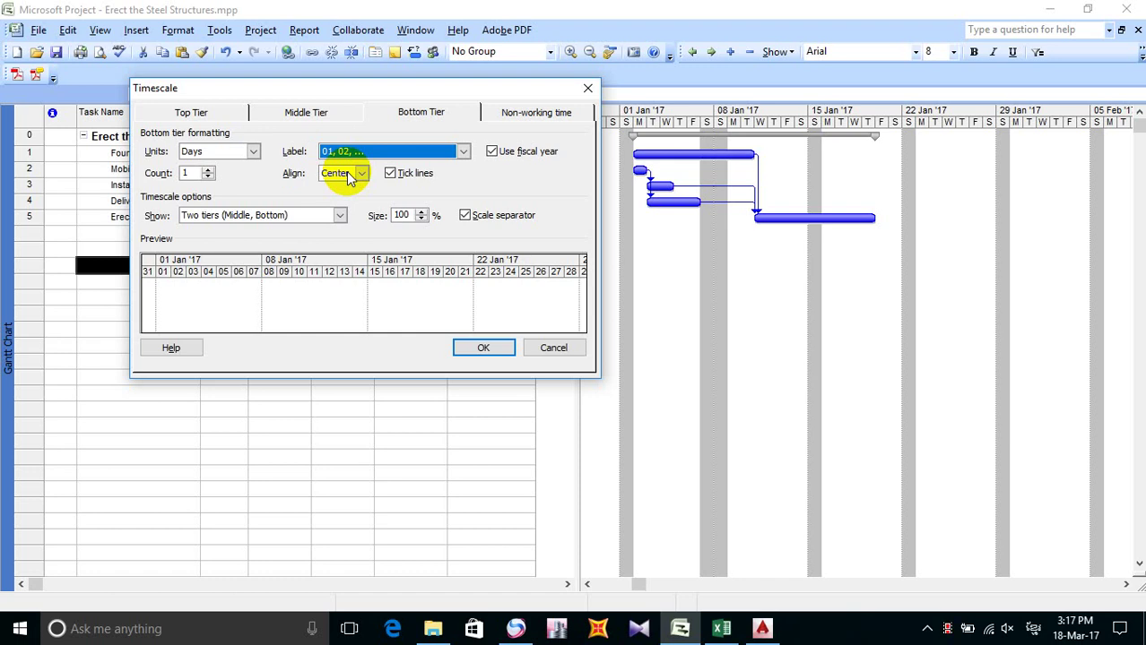
{"action": "left_click", "coordinate": [502, 351]}
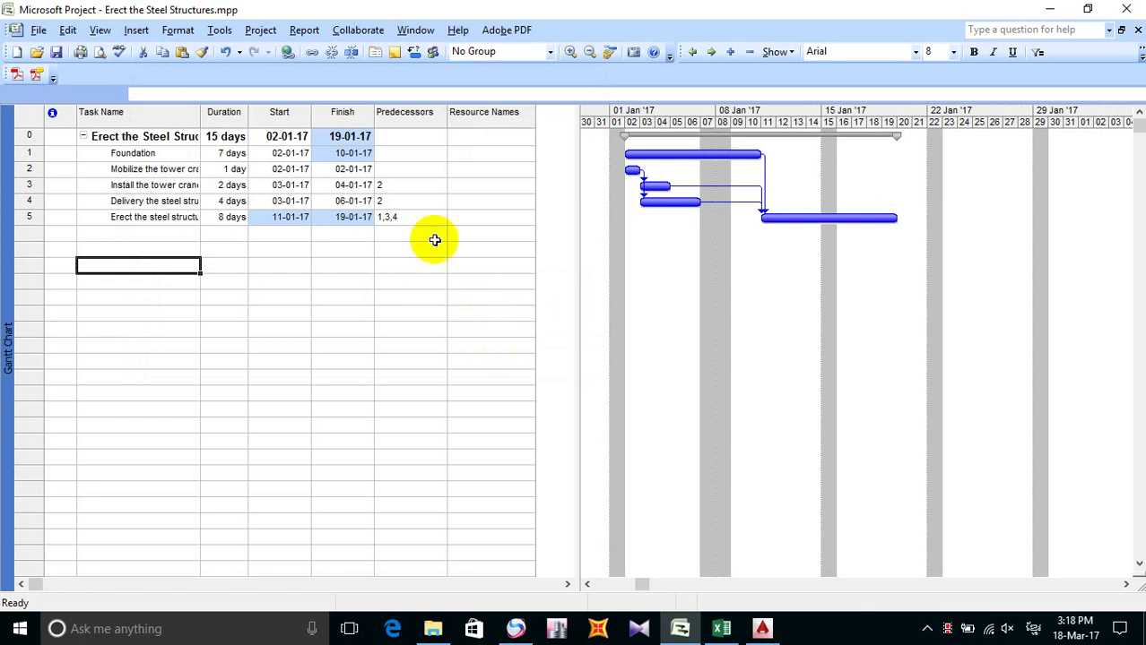
Step: Check the steel structure erection task's start and finish dates, viewing the finish date in its date picker
{"action": "left_click", "coordinate": [334, 218]}
{"action": "left_click", "coordinate": [269, 218]}
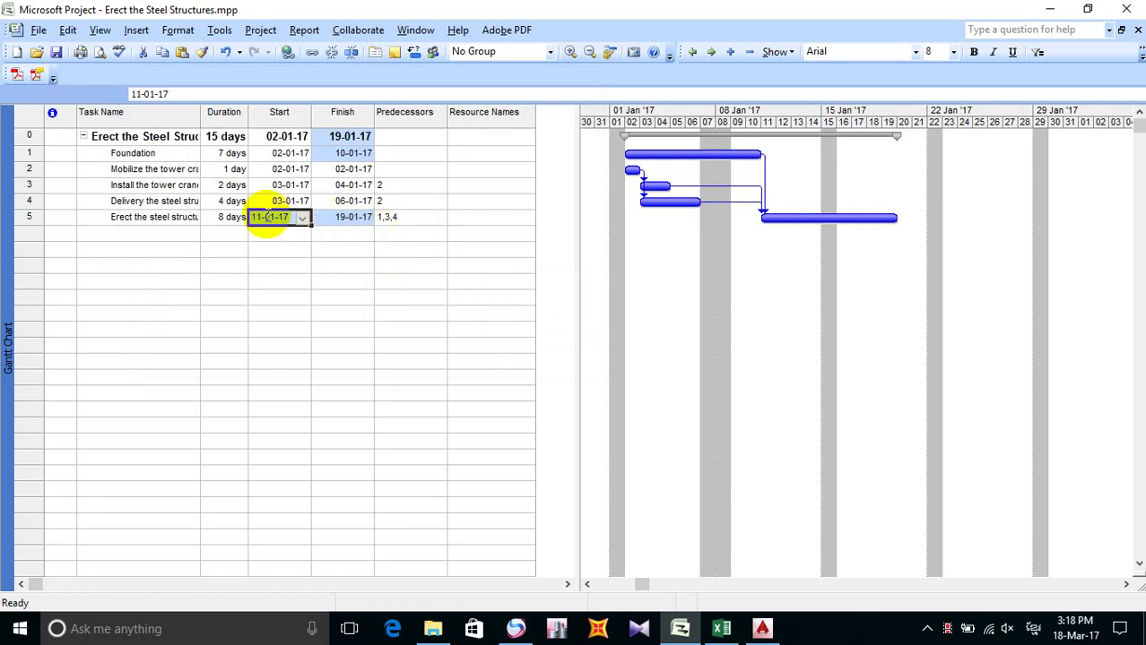
{"action": "left_click_drag", "start_coordinate": [291, 222], "coordinate": [360, 222]}
{"action": "left_click", "coordinate": [361, 220]}
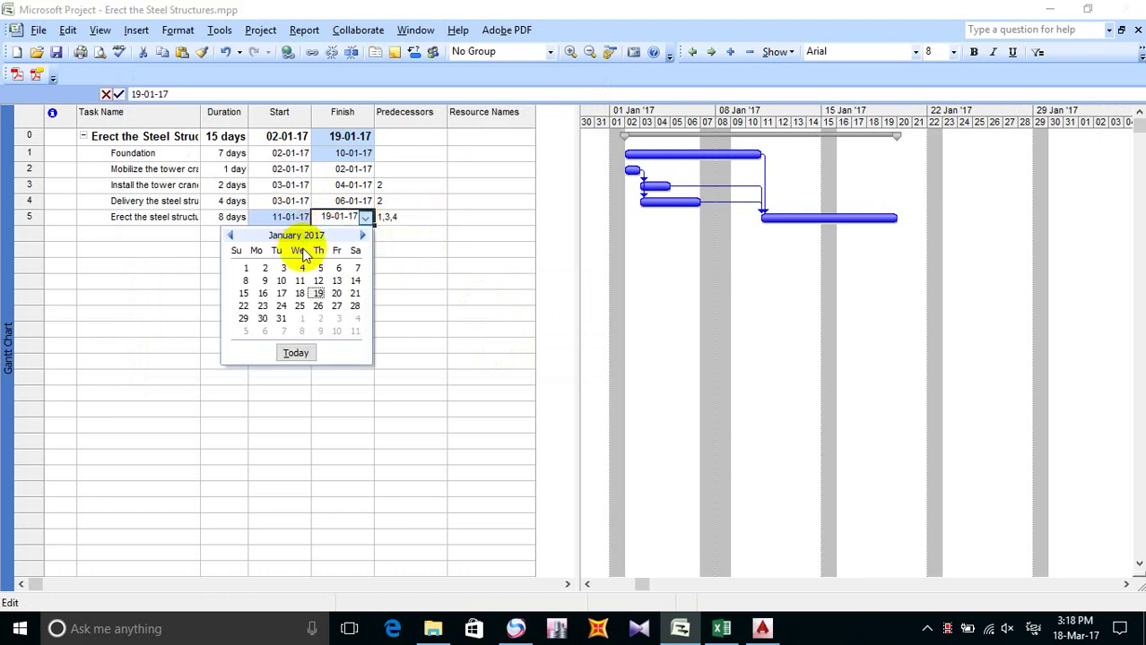
{"action": "left_click", "coordinate": [466, 278]}
{"action": "left_click", "coordinate": [339, 297]}
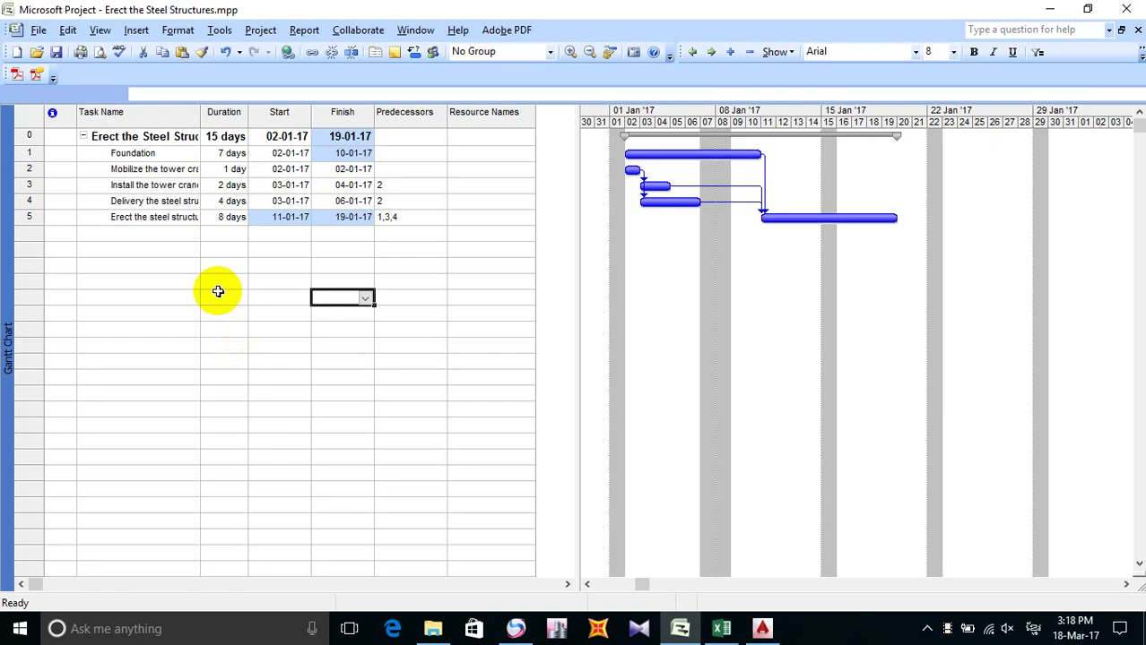
Step: Switch to Excel, add the note "12. ដាក់ Gridline" in cell B132 of the Solution sheet, and save the workbook
{"action": "left_click", "coordinate": [720, 629]}
{"action": "left_click", "coordinate": [46, 403]}
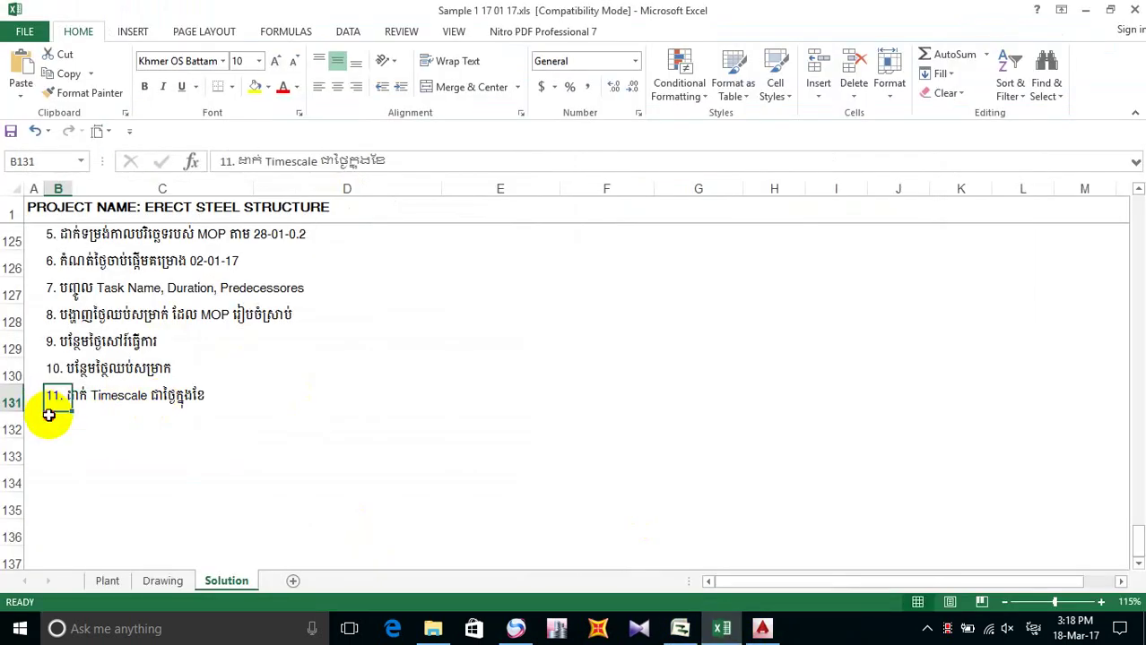
{"action": "left_click", "coordinate": [49, 421]}
{"action": "type", "text": "12."}
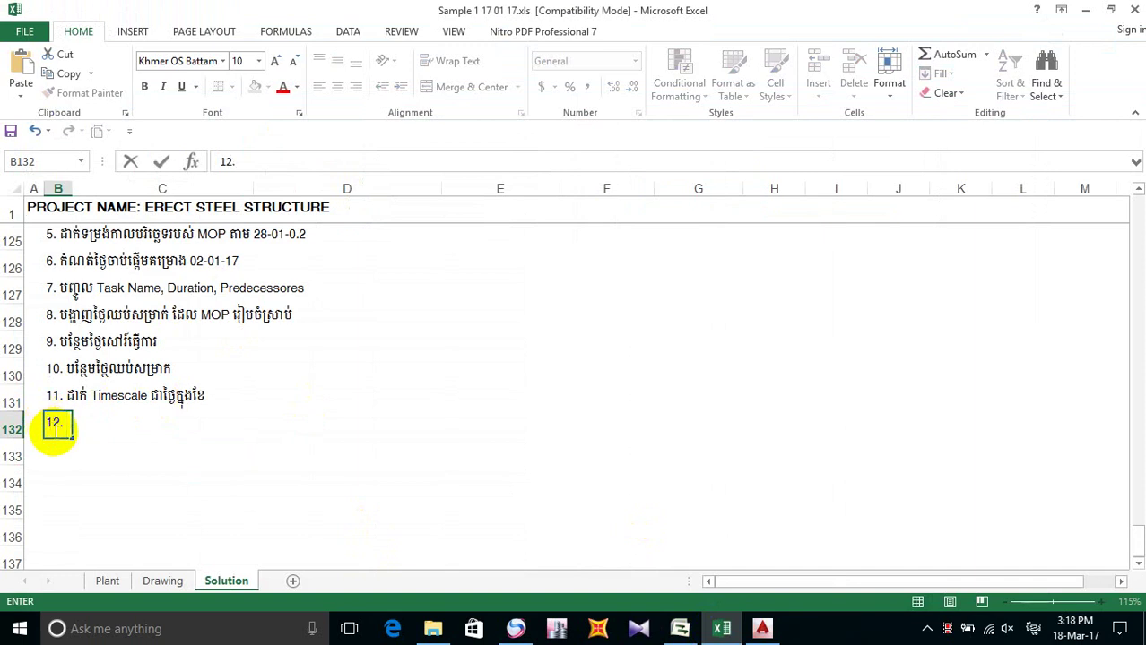
{"action": "type", "text": "ដាក់"}
{"action": "key", "text": "alt+shift"}
{"action": "type", "text": "G"}
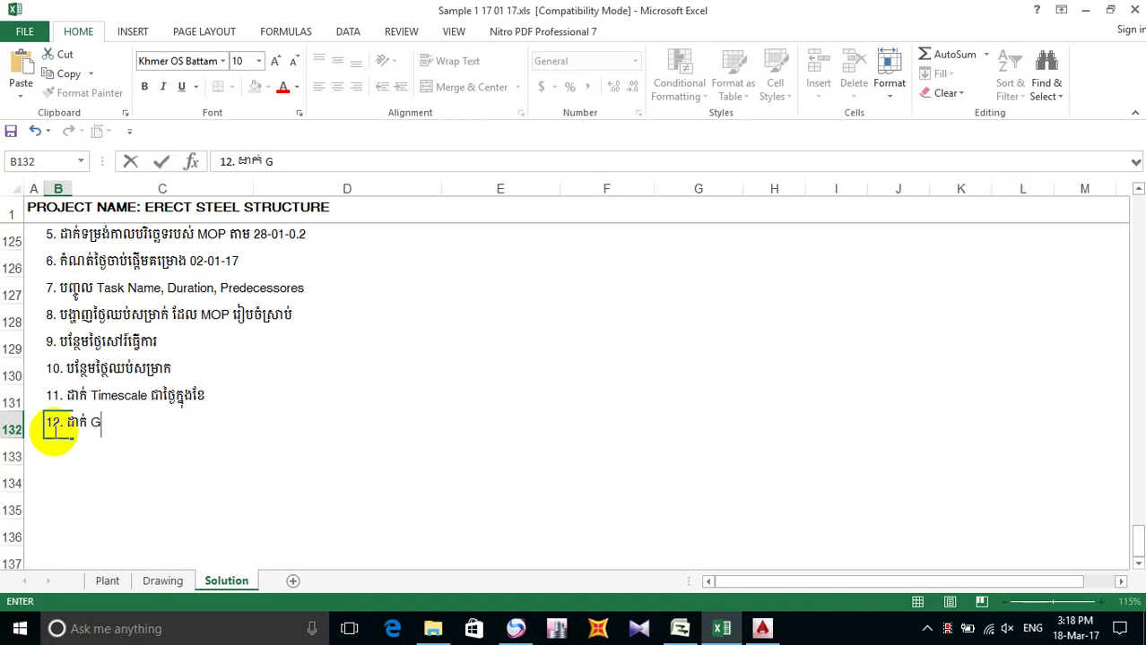
{"action": "type", "text": "ridline"}
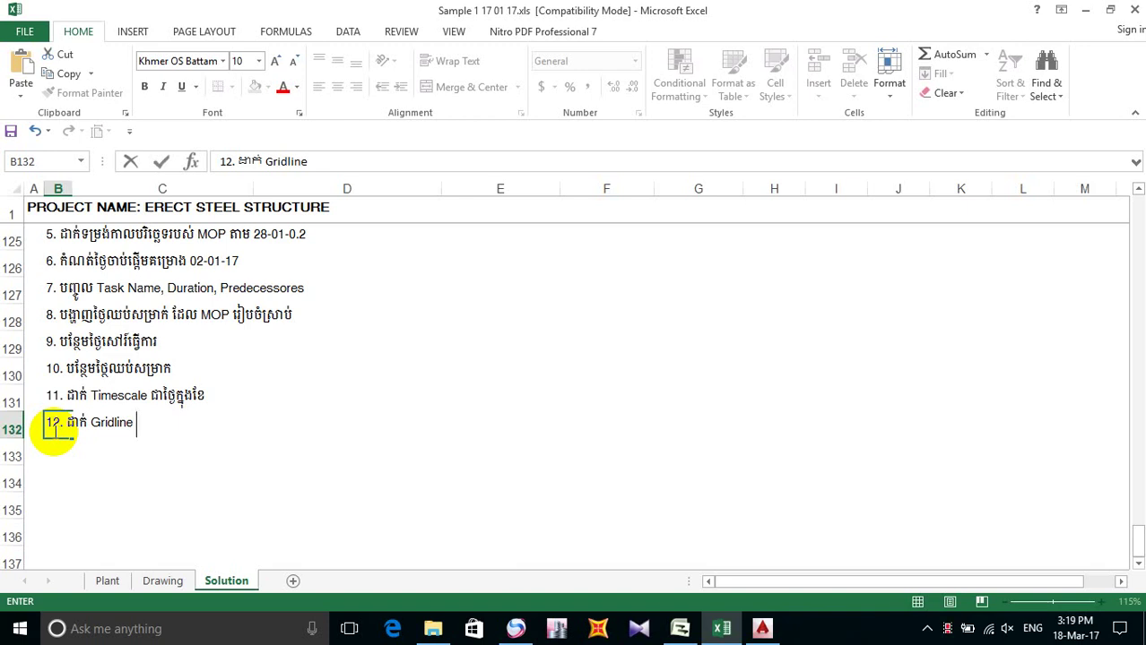
{"action": "left_click", "coordinate": [269, 457]}
{"action": "left_click", "coordinate": [79, 457]}
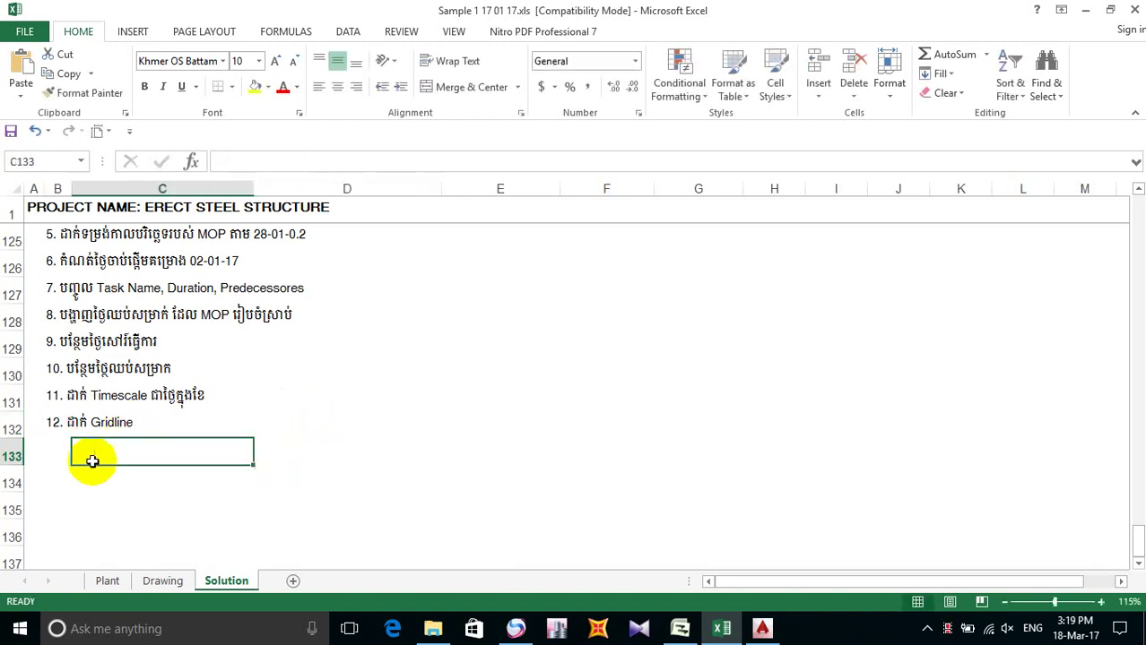
{"action": "left_click", "coordinate": [54, 452]}
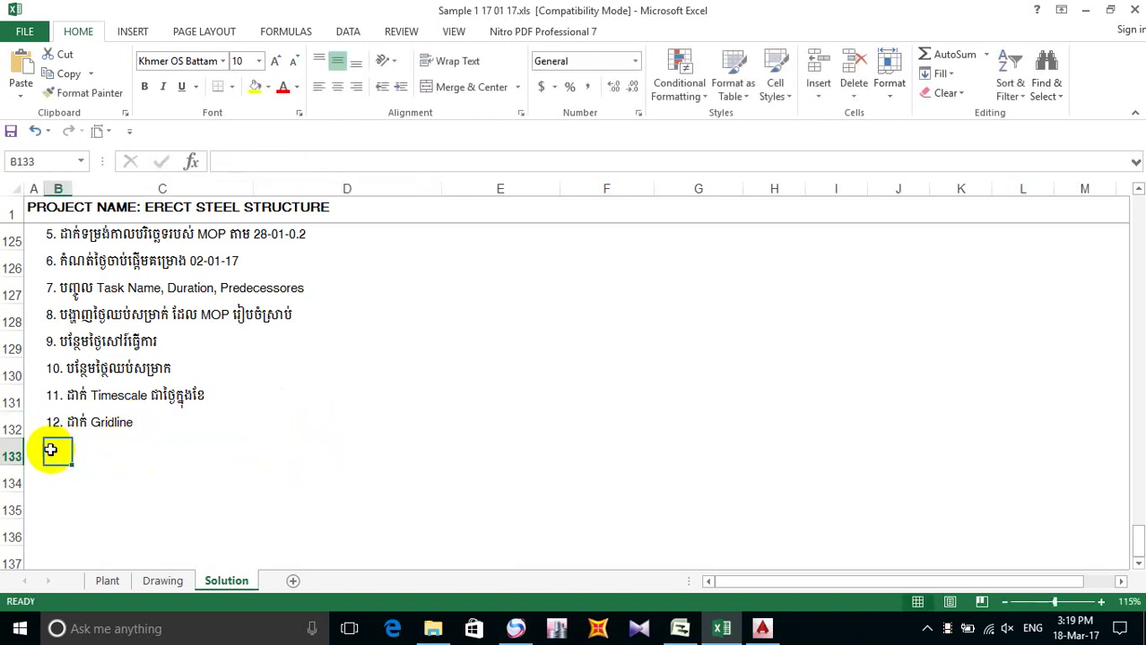
{"action": "left_click", "coordinate": [9, 131]}
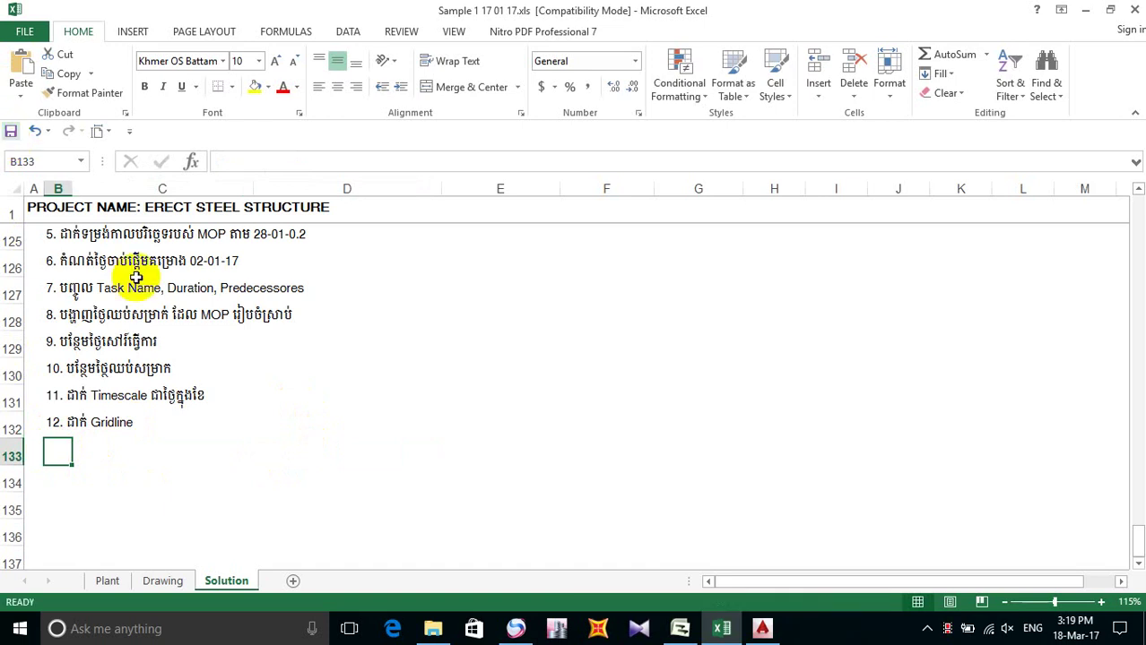
{"action": "left_click", "coordinate": [135, 471]}
{"action": "left_click", "coordinate": [60, 455]}
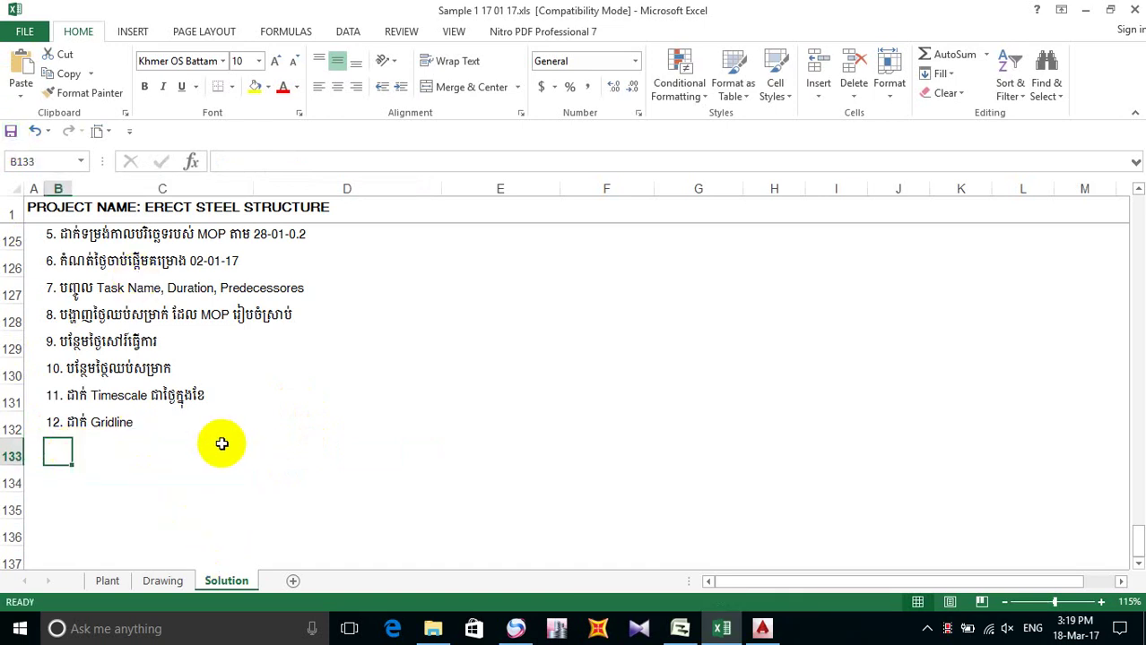
{"action": "left_click", "coordinate": [112, 447]}
{"action": "left_click", "coordinate": [56, 447]}
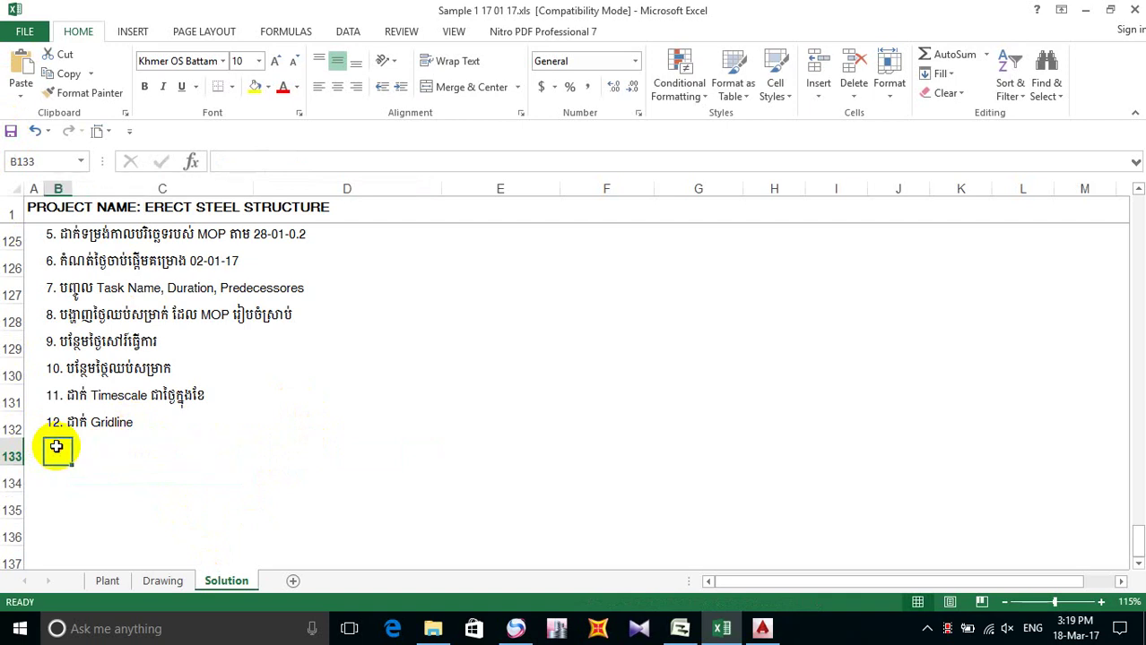
{"action": "left_click", "coordinate": [122, 447]}
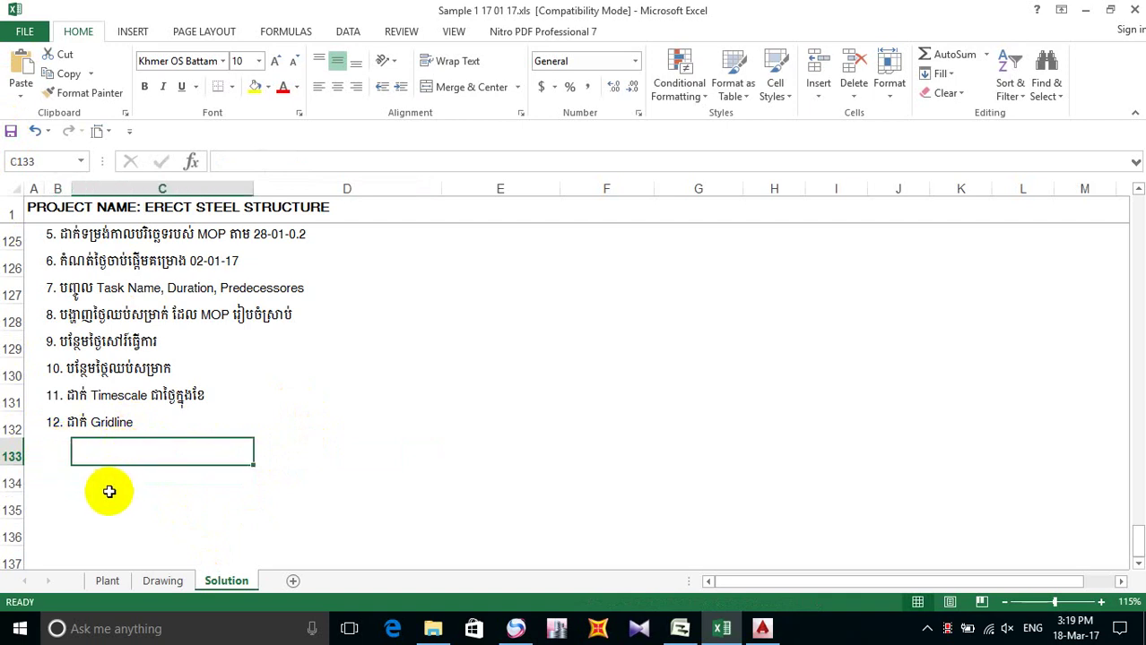
{"action": "left_click", "coordinate": [54, 448]}
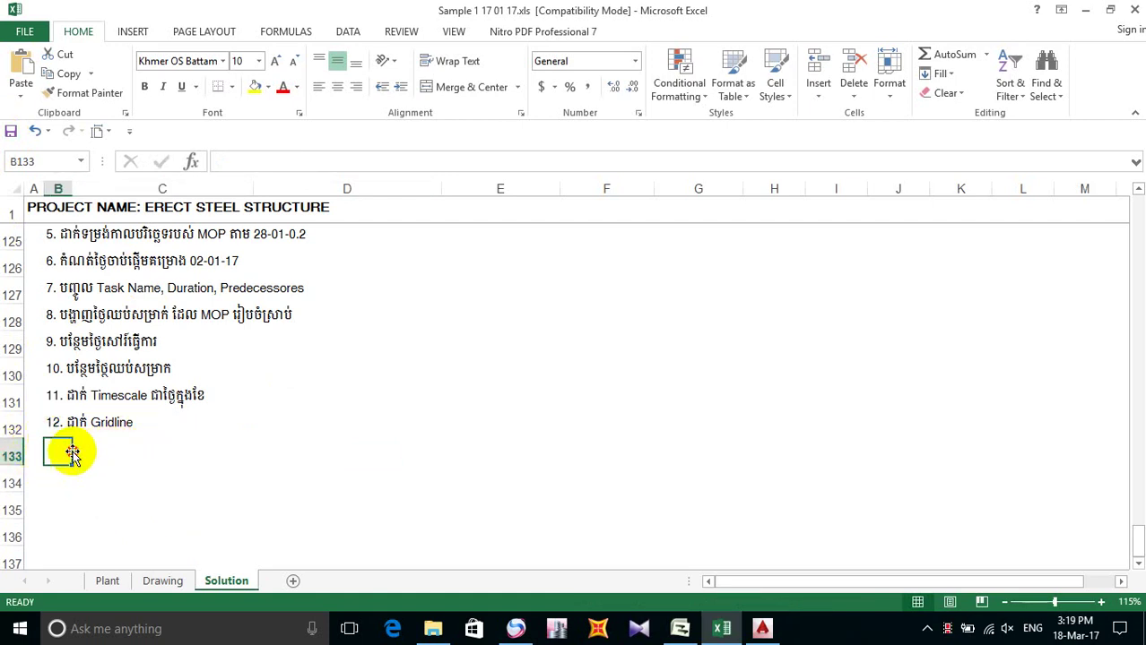
{"action": "left_click", "coordinate": [81, 450]}
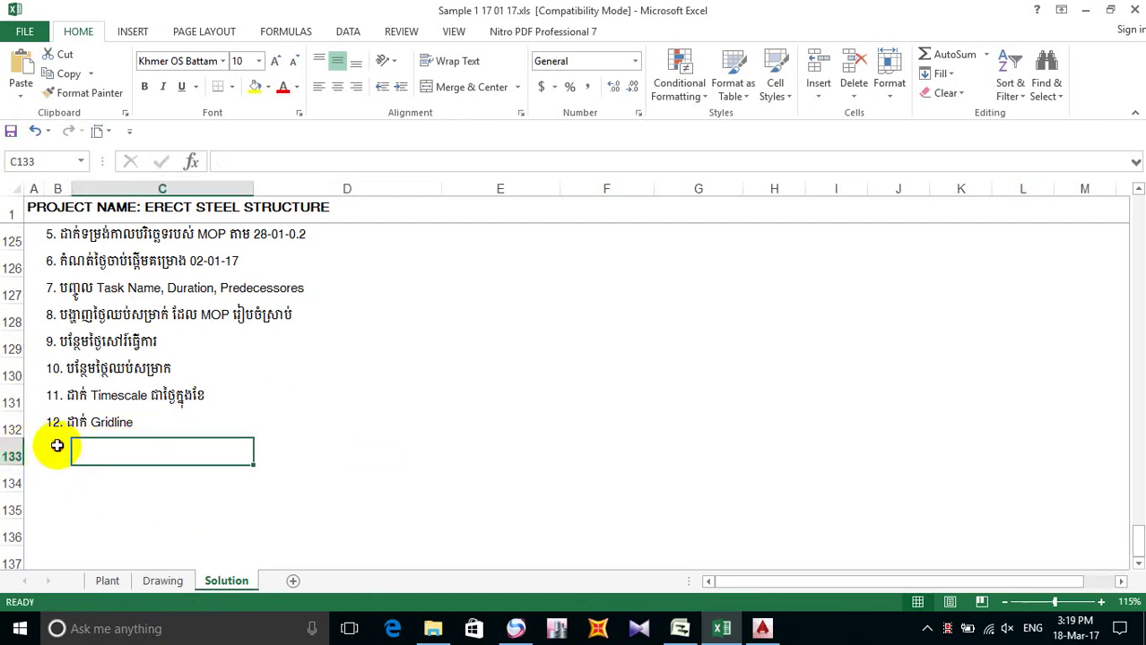
{"action": "left_click", "coordinate": [58, 445]}
{"action": "left_click", "coordinate": [88, 445]}
{"action": "left_click", "coordinate": [55, 446]}
{"action": "left_click", "coordinate": [98, 450]}
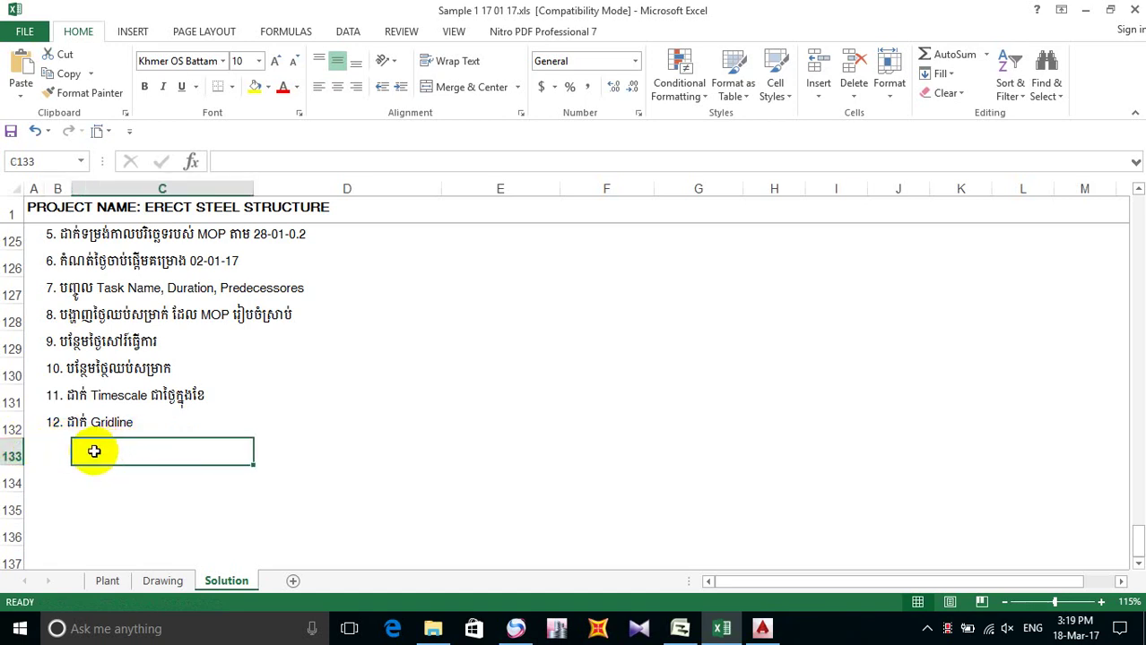
{"action": "left_click", "coordinate": [52, 450]}
{"action": "left_click", "coordinate": [124, 457]}
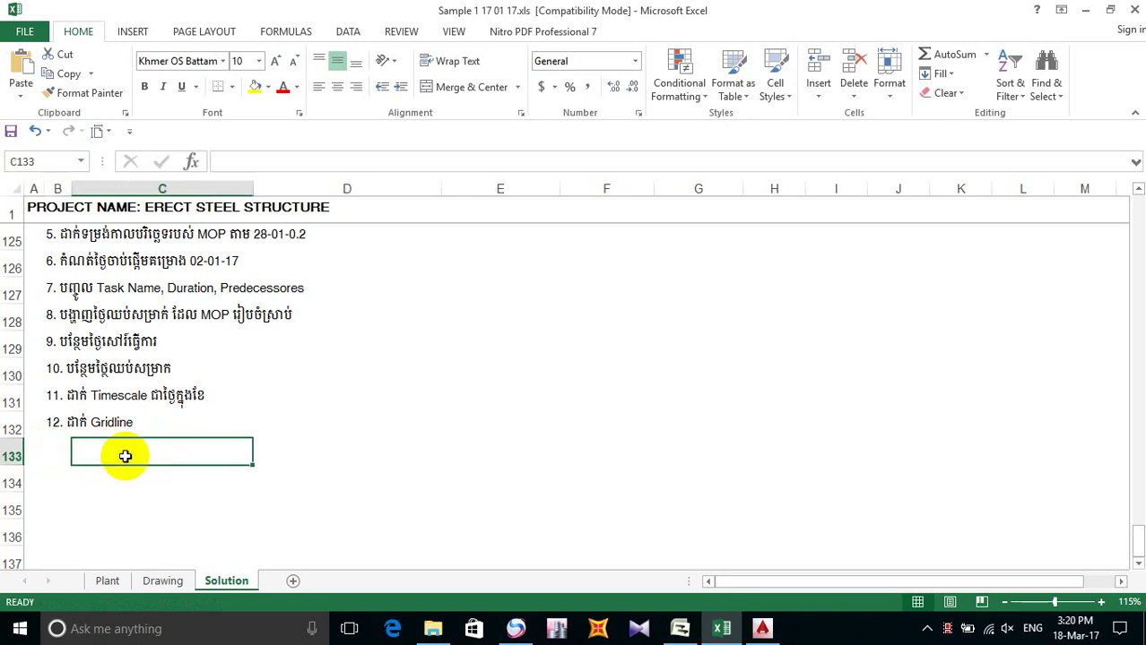
{"action": "left_click", "coordinate": [56, 442]}
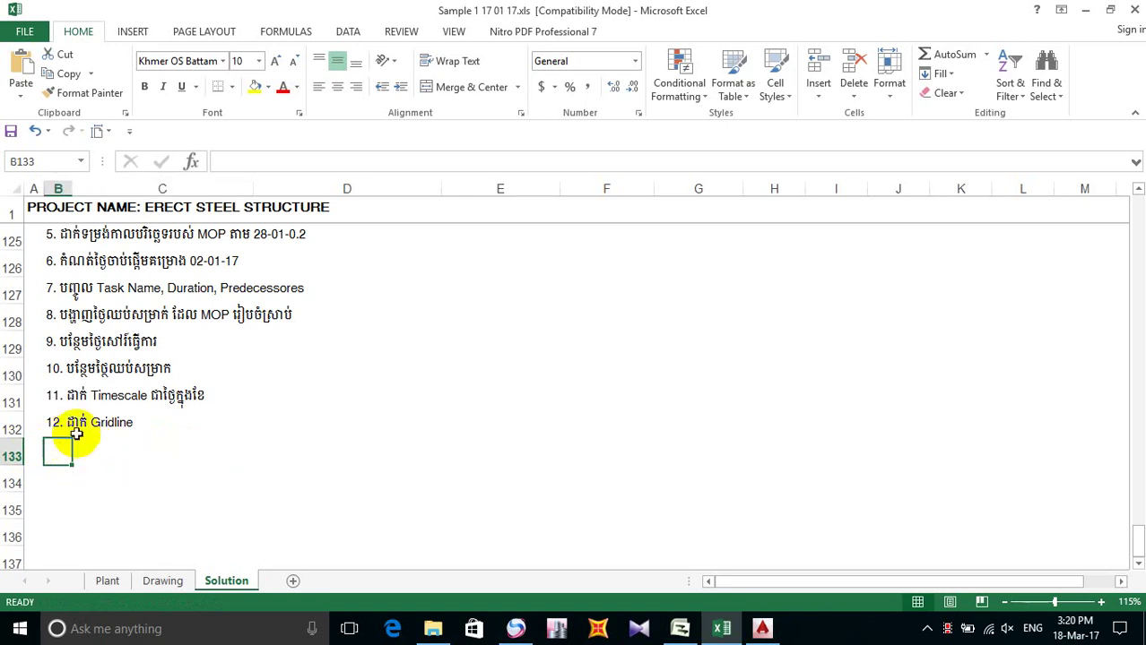
{"action": "left_click", "coordinate": [133, 443]}
{"action": "left_click", "coordinate": [224, 425]}
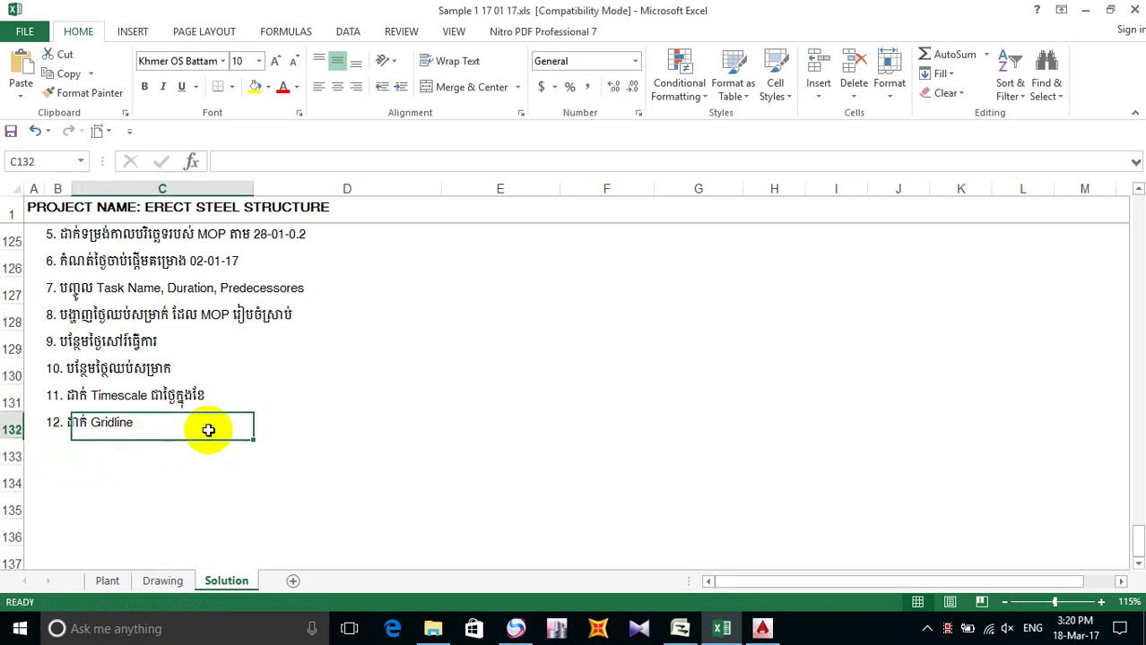
{"action": "left_click", "coordinate": [286, 432]}
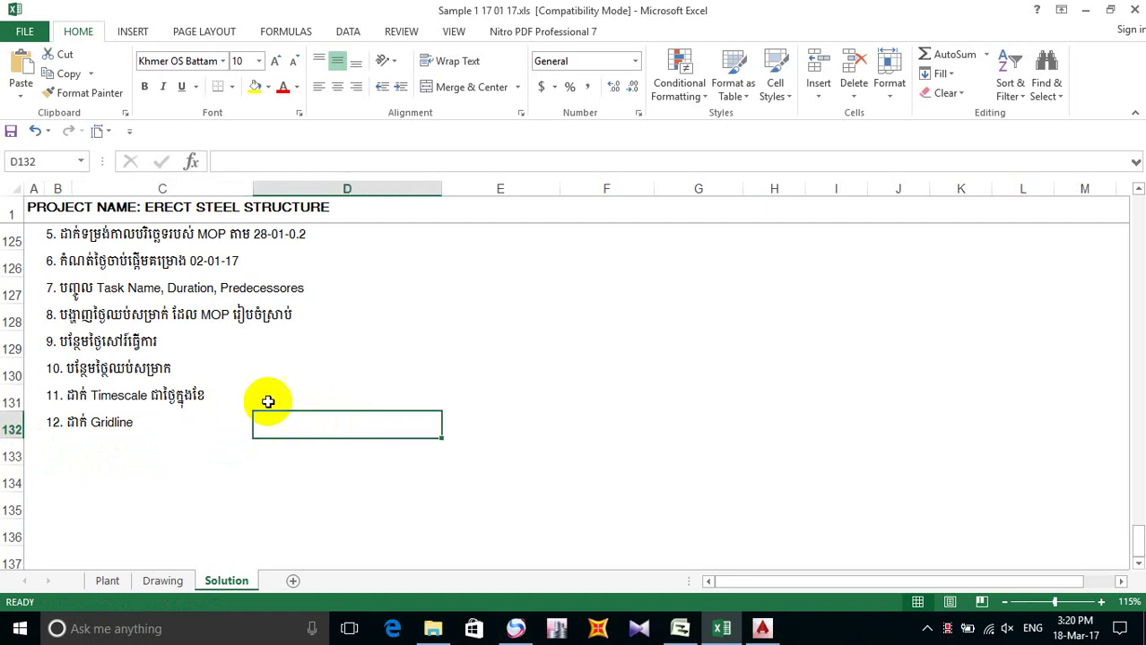
{"action": "left_click", "coordinate": [294, 391]}
{"action": "left_click", "coordinate": [378, 360]}
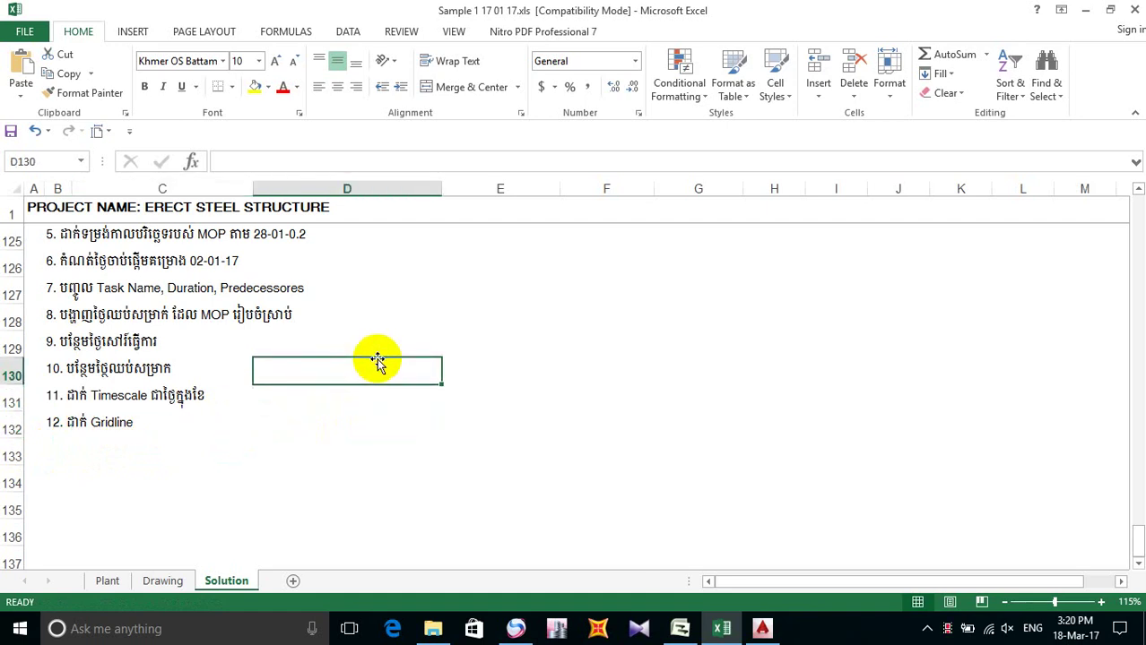
{"action": "left_click", "coordinate": [12, 132]}
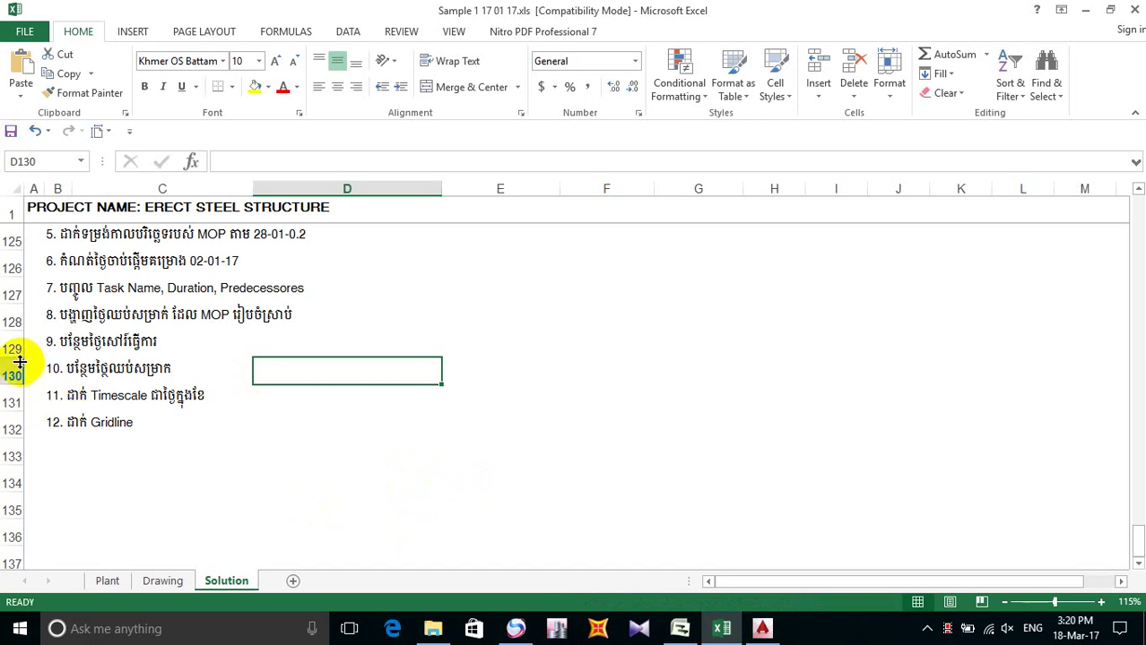
{"action": "left_click", "coordinate": [11, 131]}
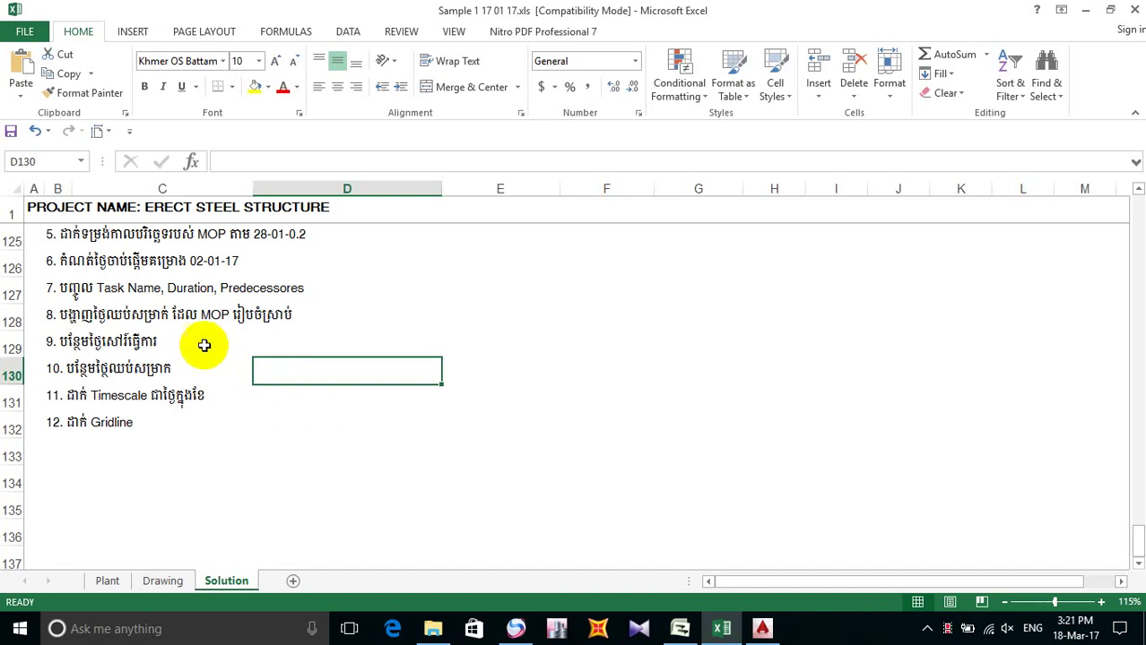
{"action": "left_click", "coordinate": [57, 445]}
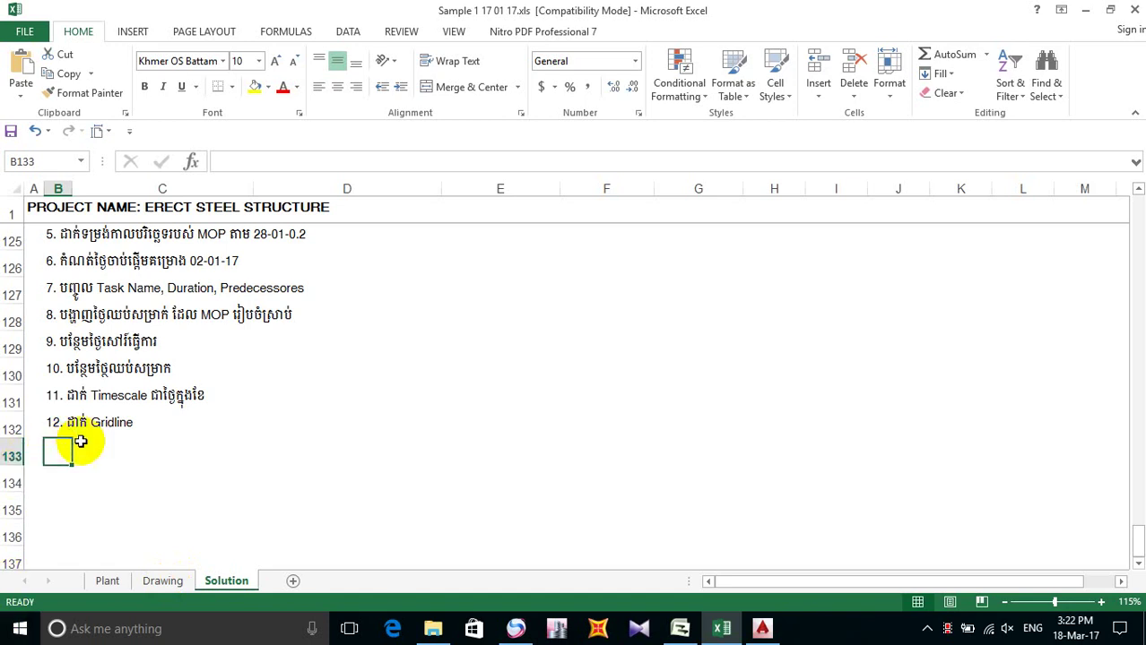
{"action": "left_click", "coordinate": [83, 443]}
{"action": "left_click", "coordinate": [64, 443]}
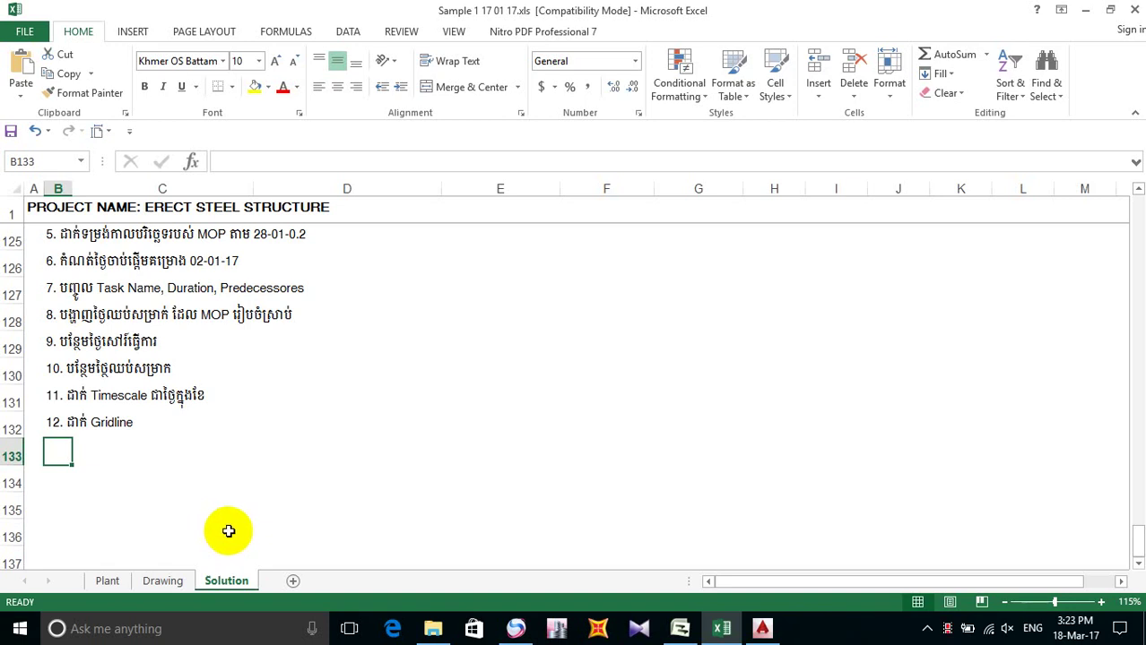
Step: Switch to Microsoft Project and set the Gantt Rows gridlines to a solid line in Silver
{"action": "left_click", "coordinate": [680, 629]}
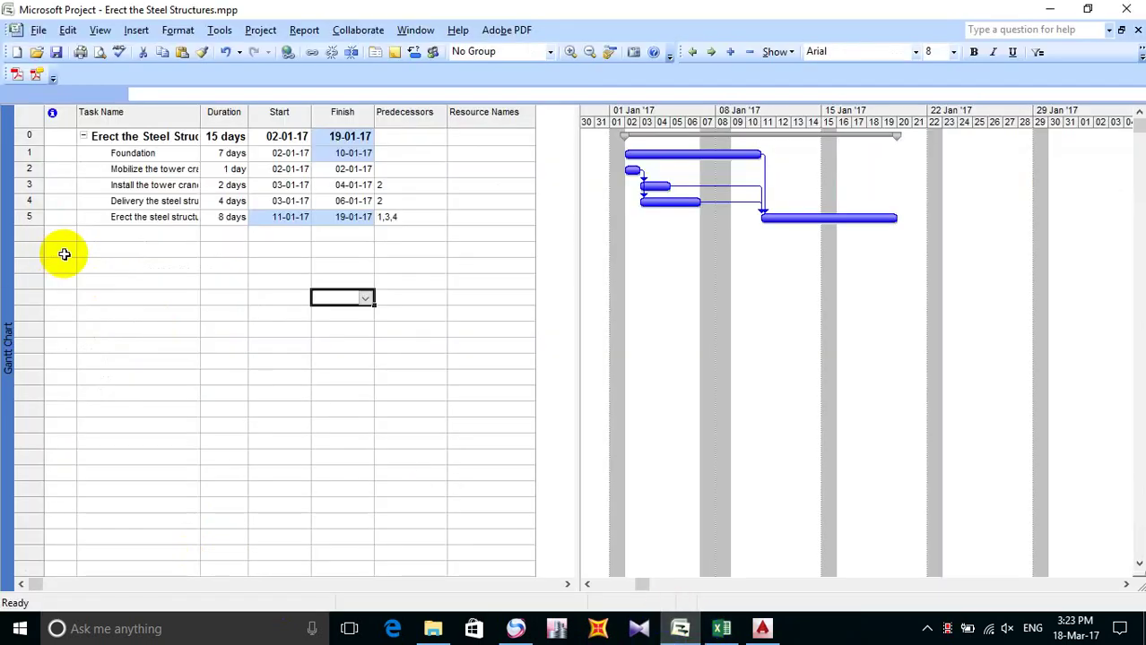
{"action": "double_click", "coordinate": [64, 258]}
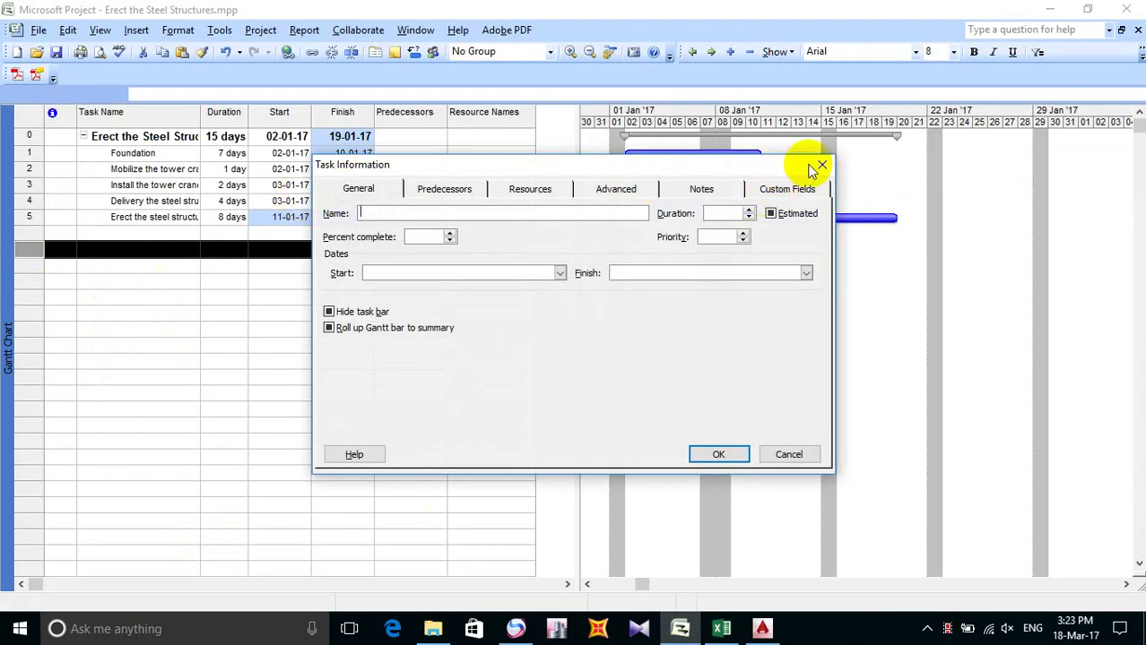
{"action": "left_click", "coordinate": [823, 167]}
{"action": "left_click", "coordinate": [327, 311]}
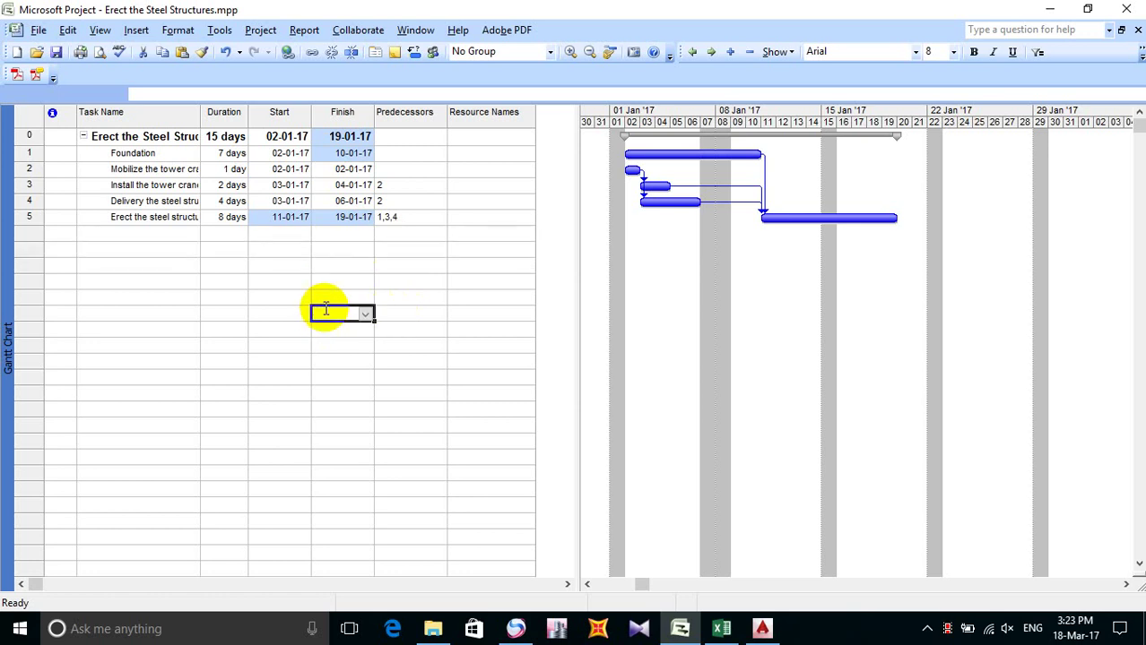
{"action": "left_click", "coordinate": [179, 31]}
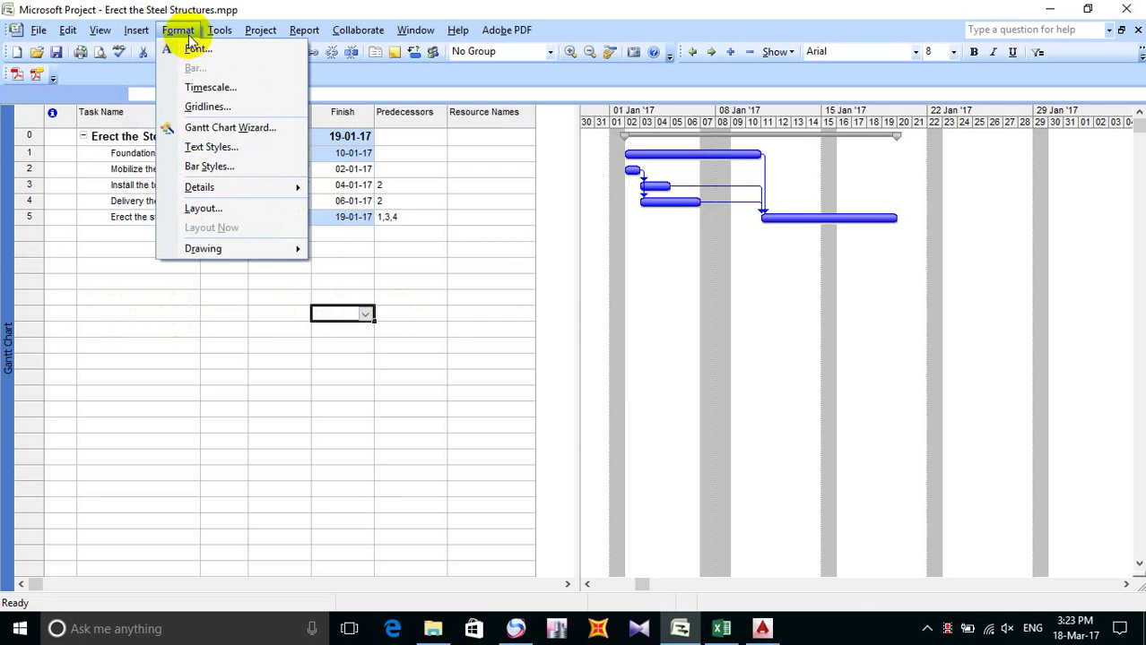
{"action": "left_click", "coordinate": [205, 108]}
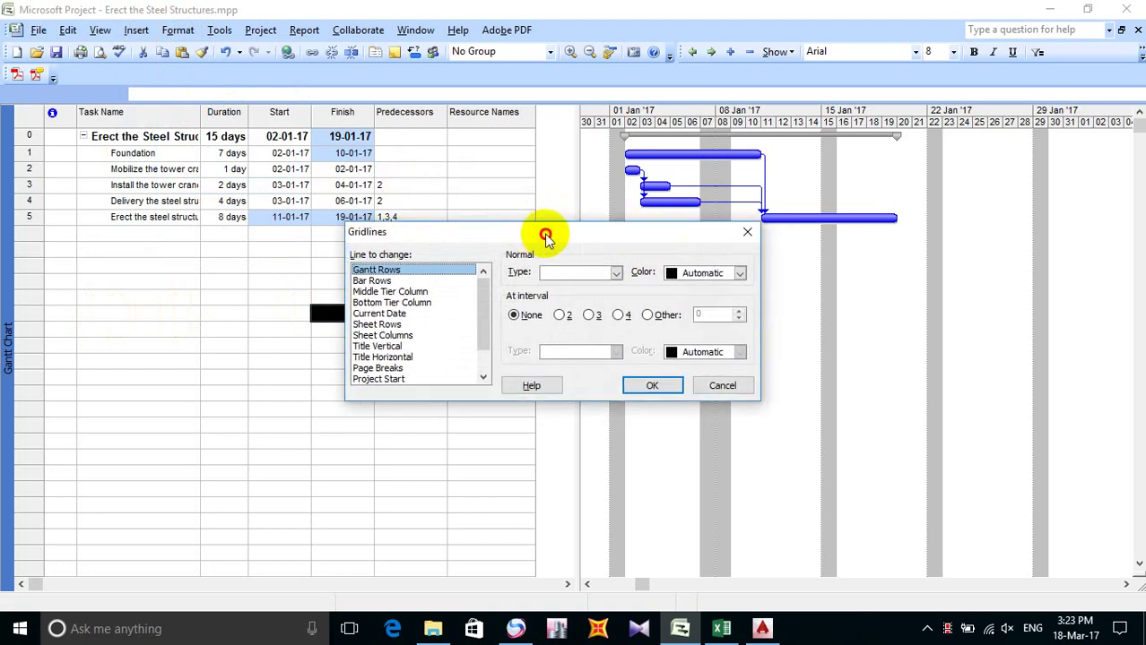
{"action": "left_click_drag", "start_coordinate": [543, 233], "coordinate": [237, 142]}
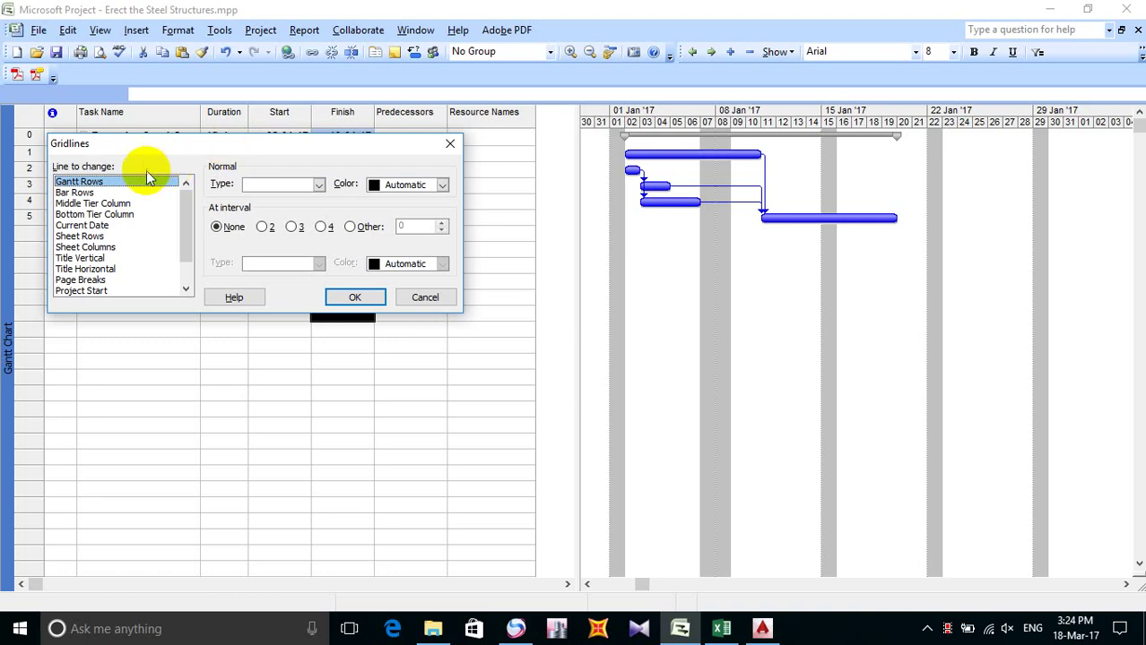
{"action": "left_click", "coordinate": [318, 184]}
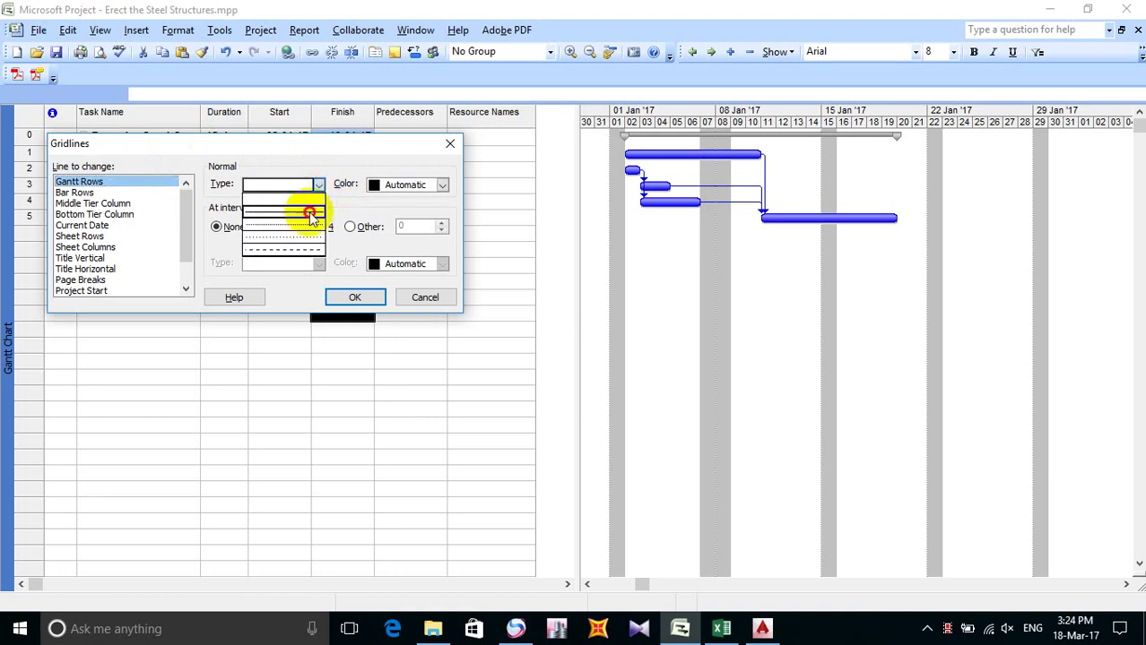
{"action": "left_click", "coordinate": [310, 215]}
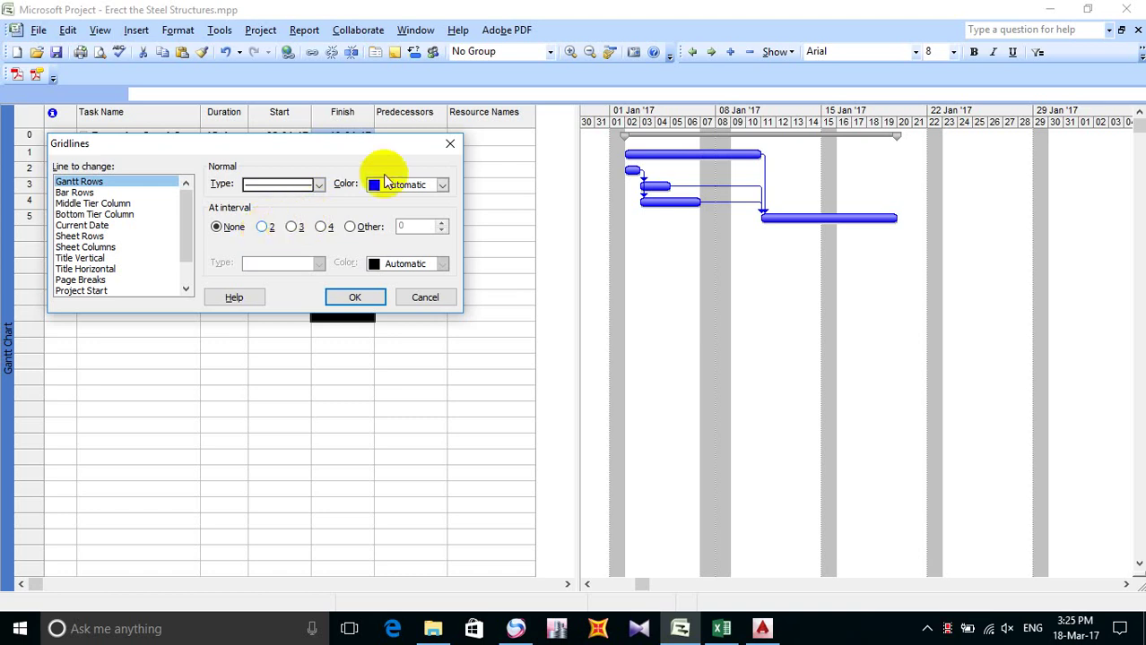
{"action": "left_click", "coordinate": [447, 185]}
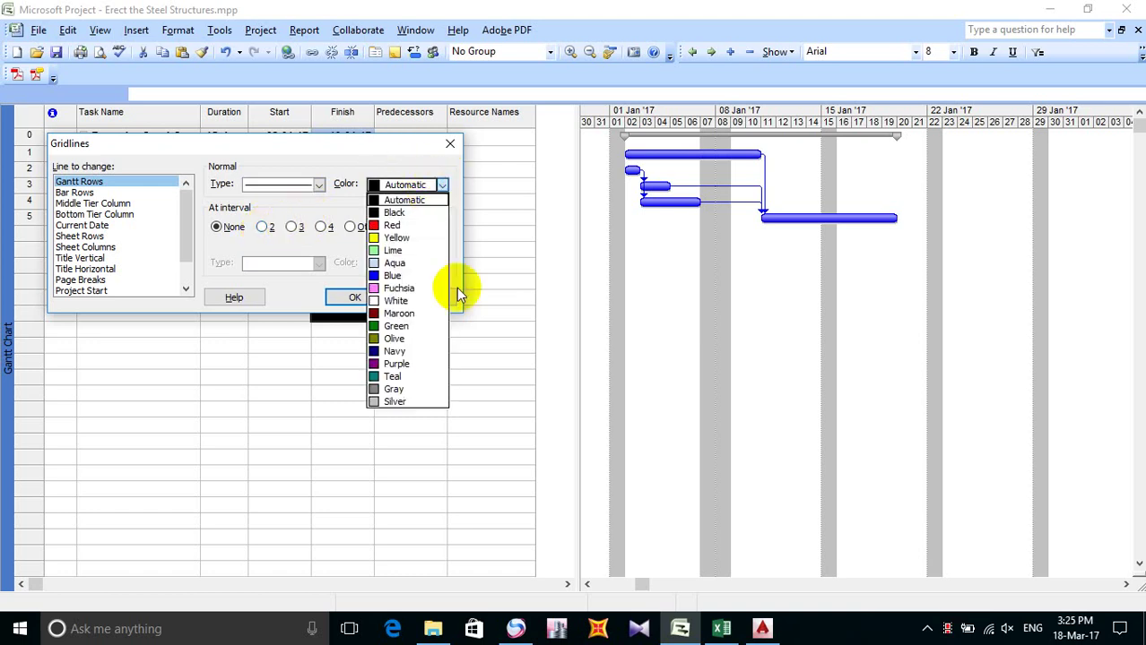
{"action": "left_click", "coordinate": [395, 403]}
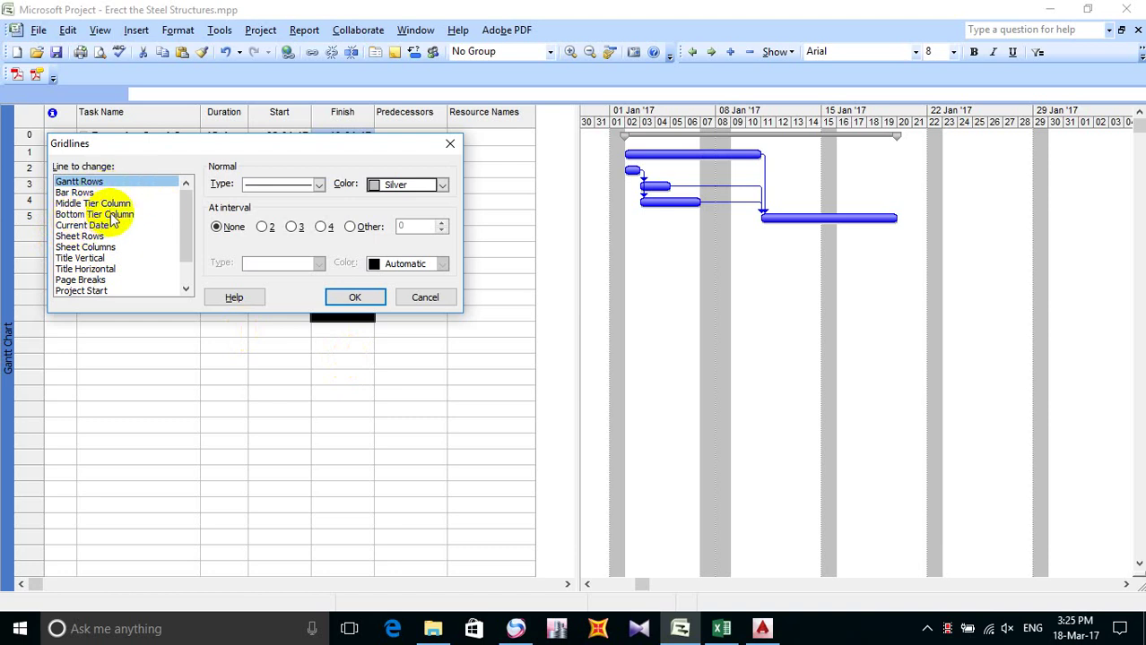
Step: Set the Bottom Tier Column gridlines to a solid line in Silver
{"action": "left_click", "coordinate": [114, 216]}
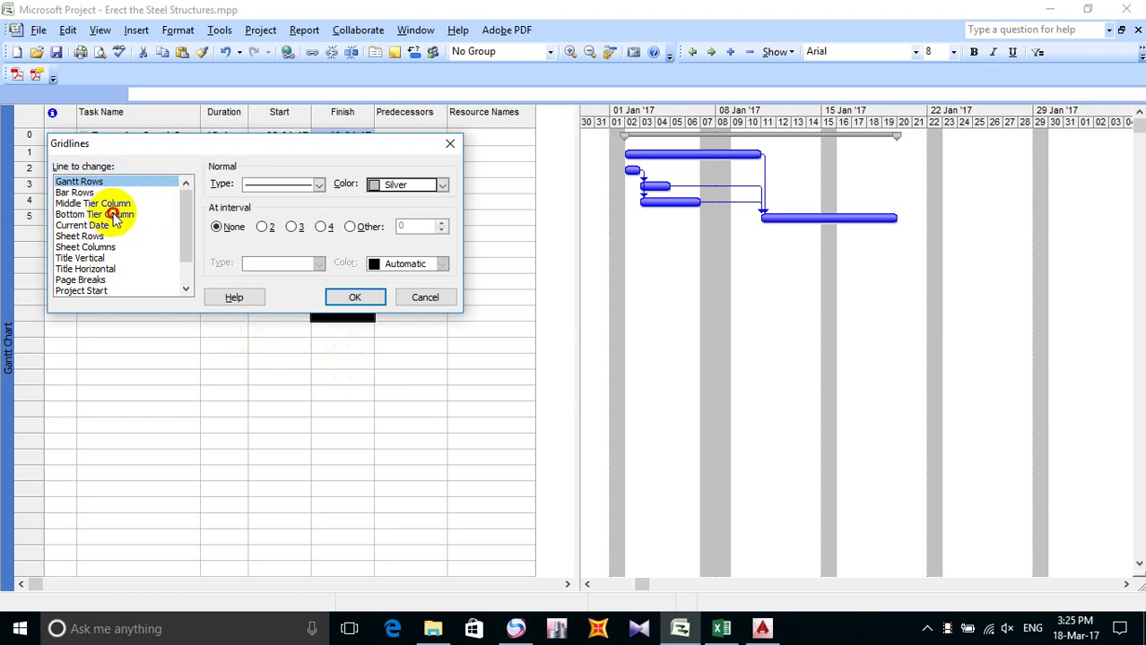
{"action": "left_click", "coordinate": [317, 185]}
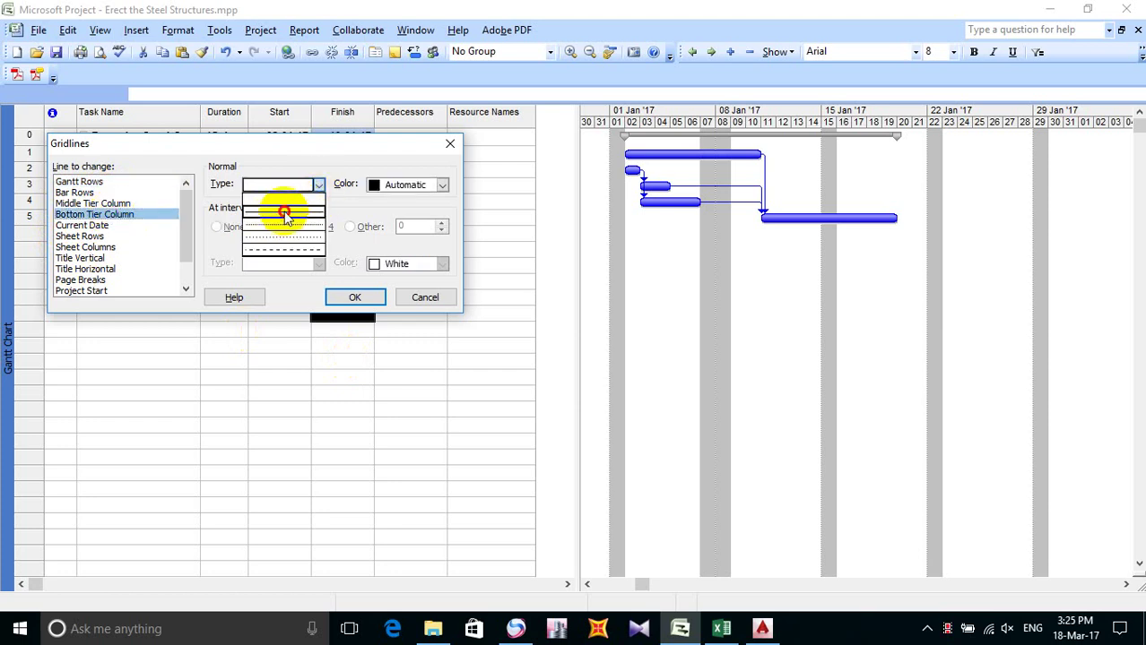
{"action": "left_click", "coordinate": [285, 213]}
{"action": "left_click", "coordinate": [442, 185]}
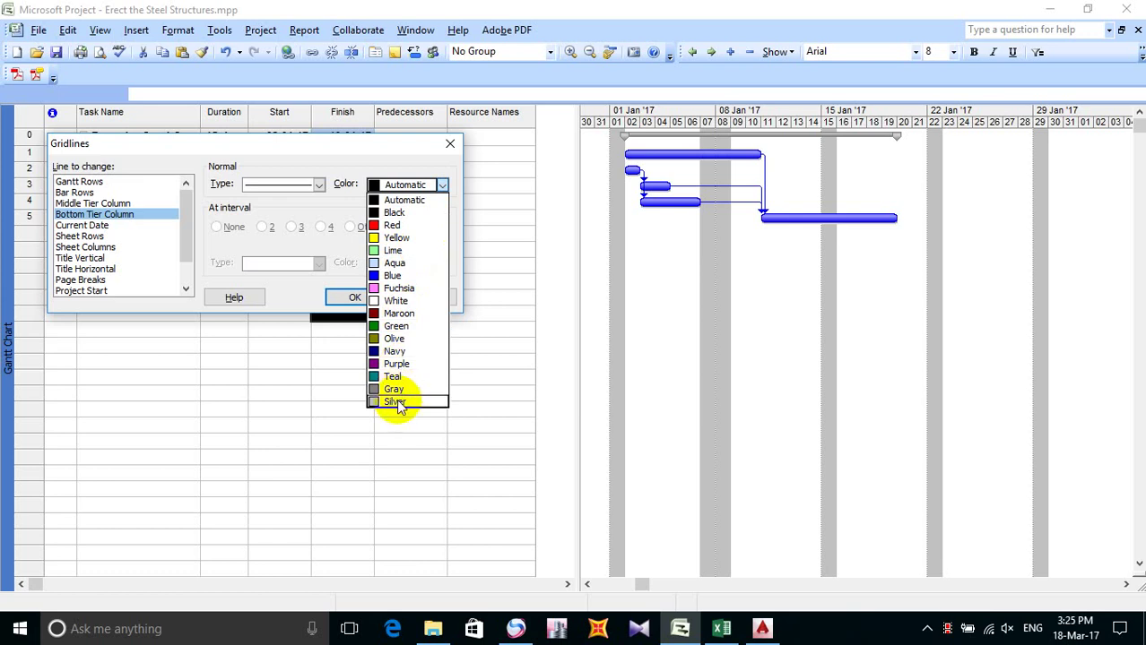
{"action": "left_click", "coordinate": [395, 400]}
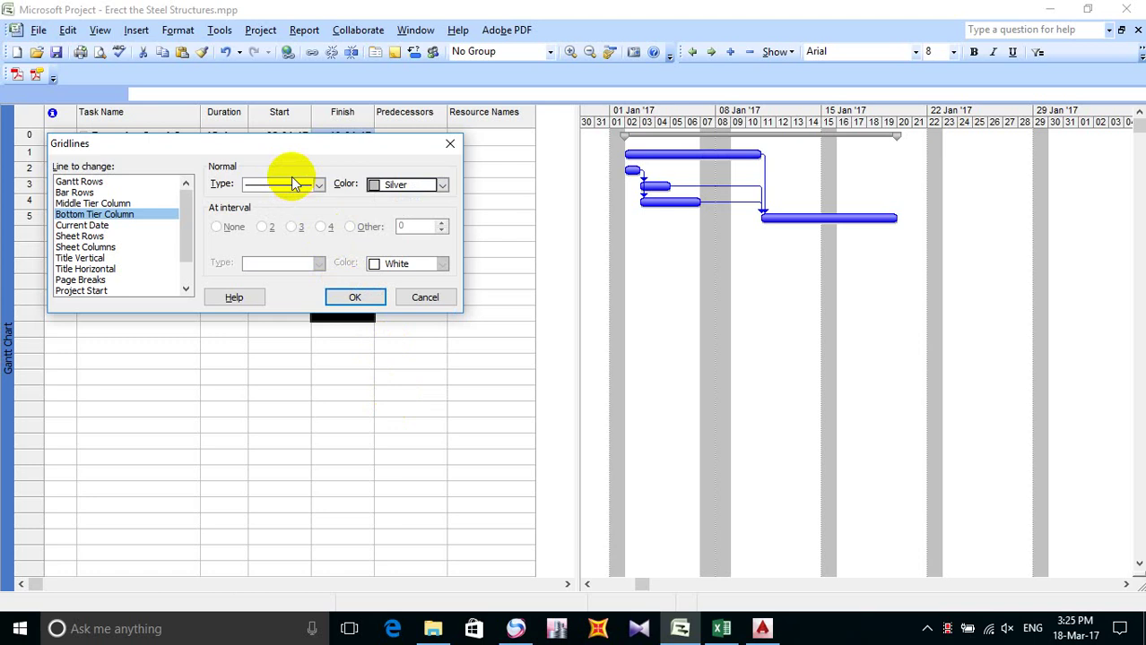
Step: Set the colour of the Sheet Rows and Sheet Columns gridlines to Automatic and apply the gridline settings
{"action": "left_click", "coordinate": [80, 236]}
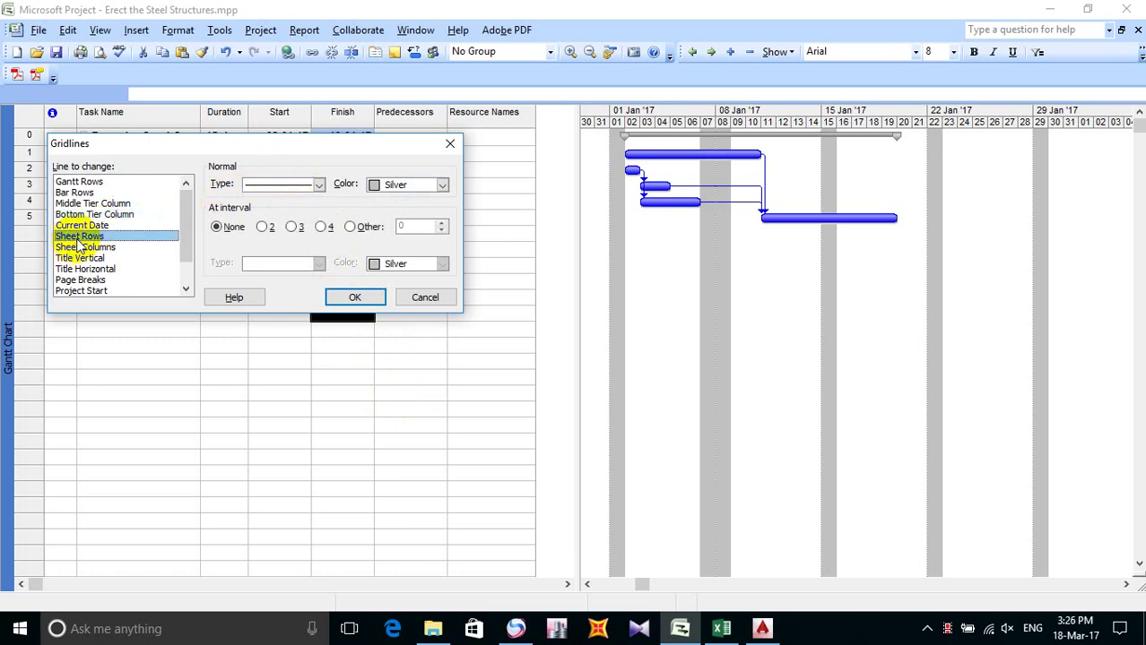
{"action": "left_click", "coordinate": [442, 186]}
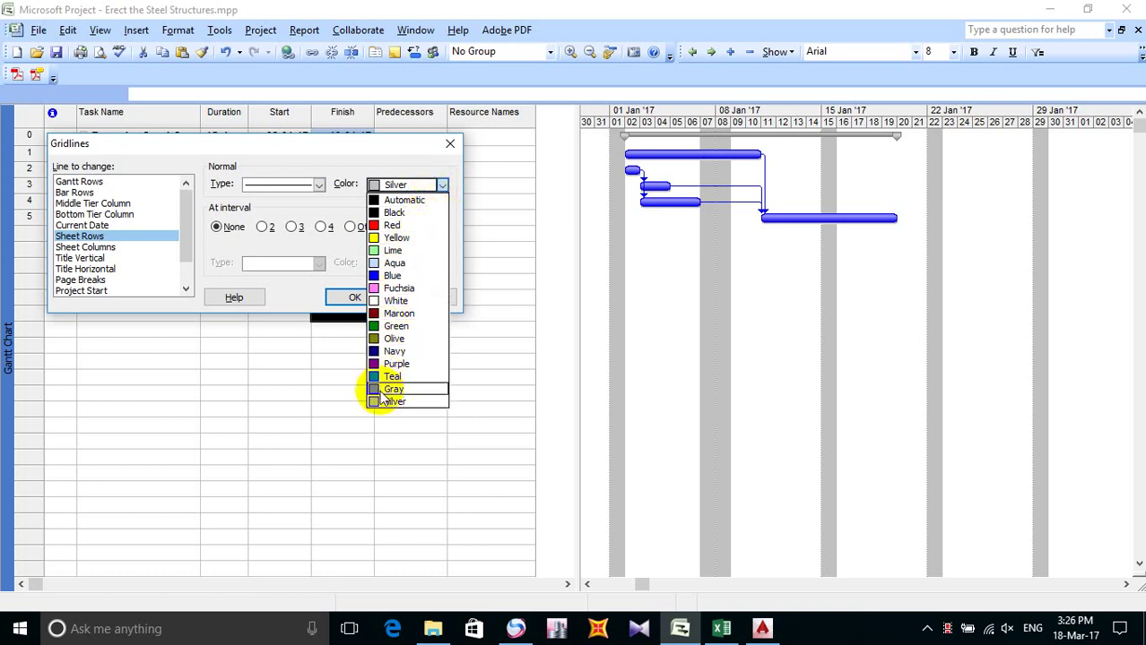
{"action": "left_click", "coordinate": [423, 201]}
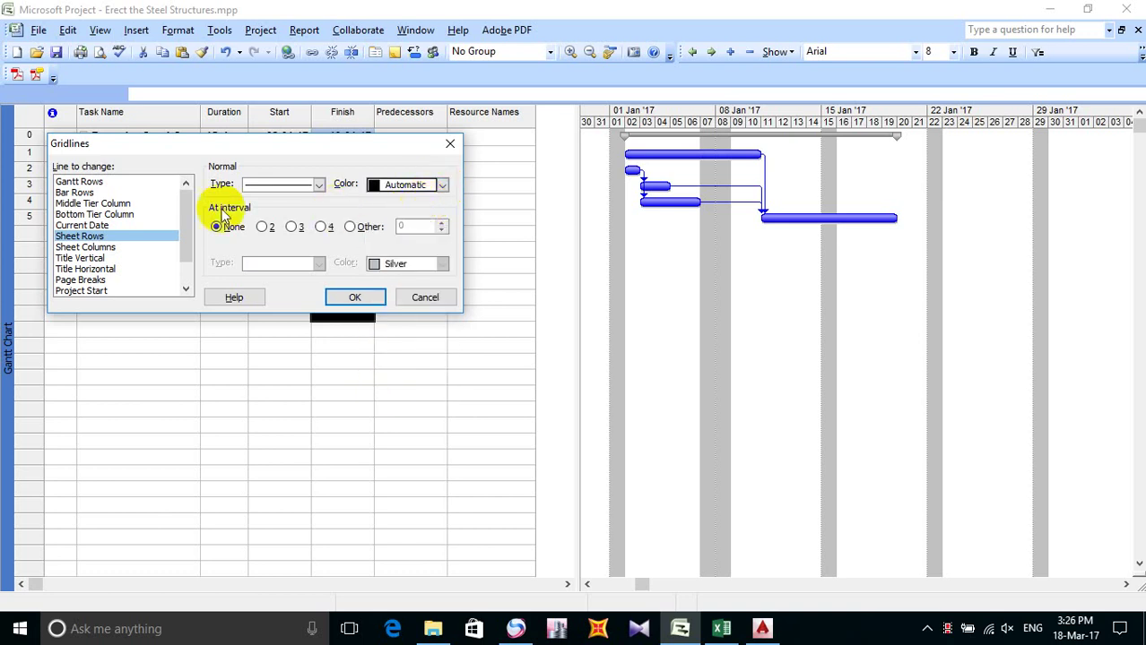
{"action": "left_click", "coordinate": [93, 249]}
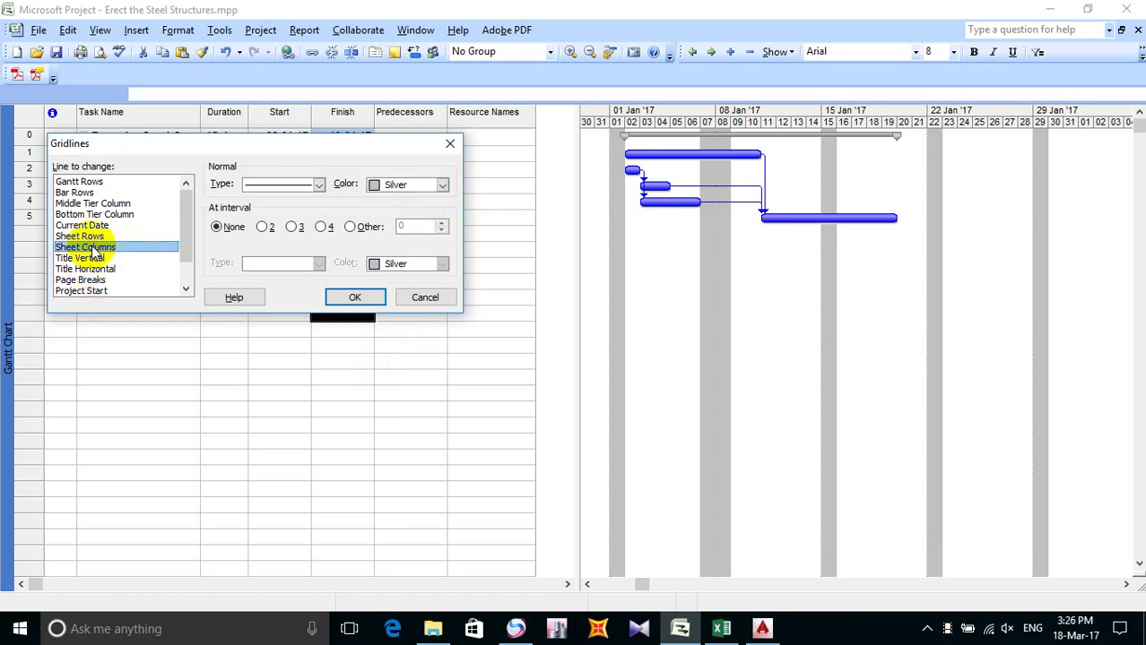
{"action": "left_click", "coordinate": [443, 184]}
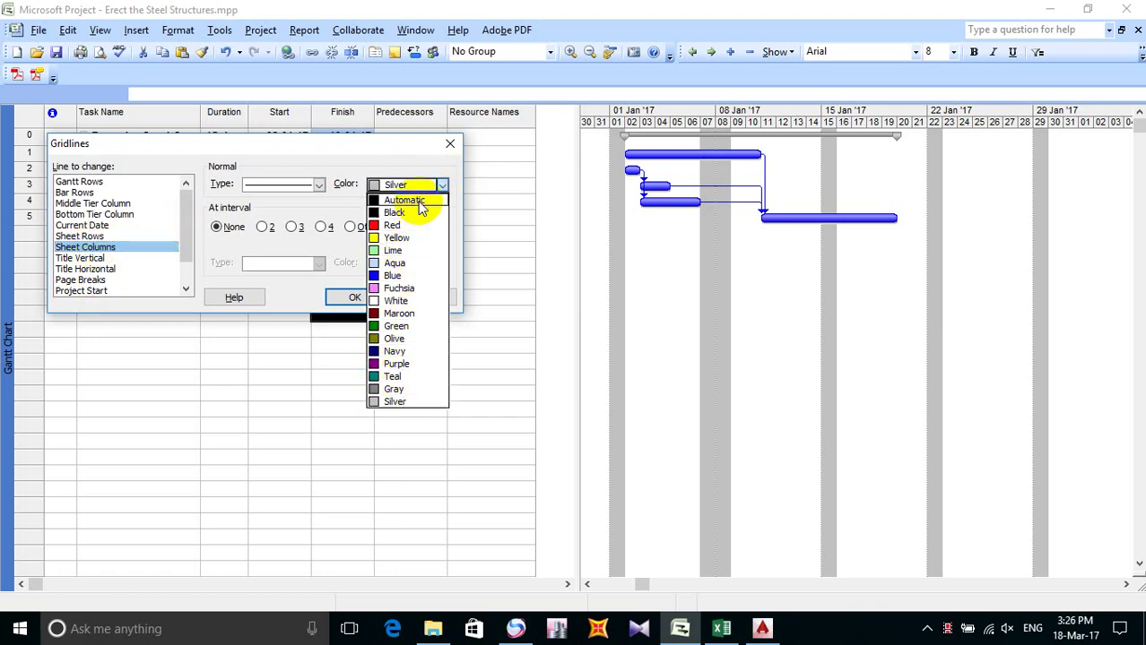
{"action": "left_click", "coordinate": [417, 201]}
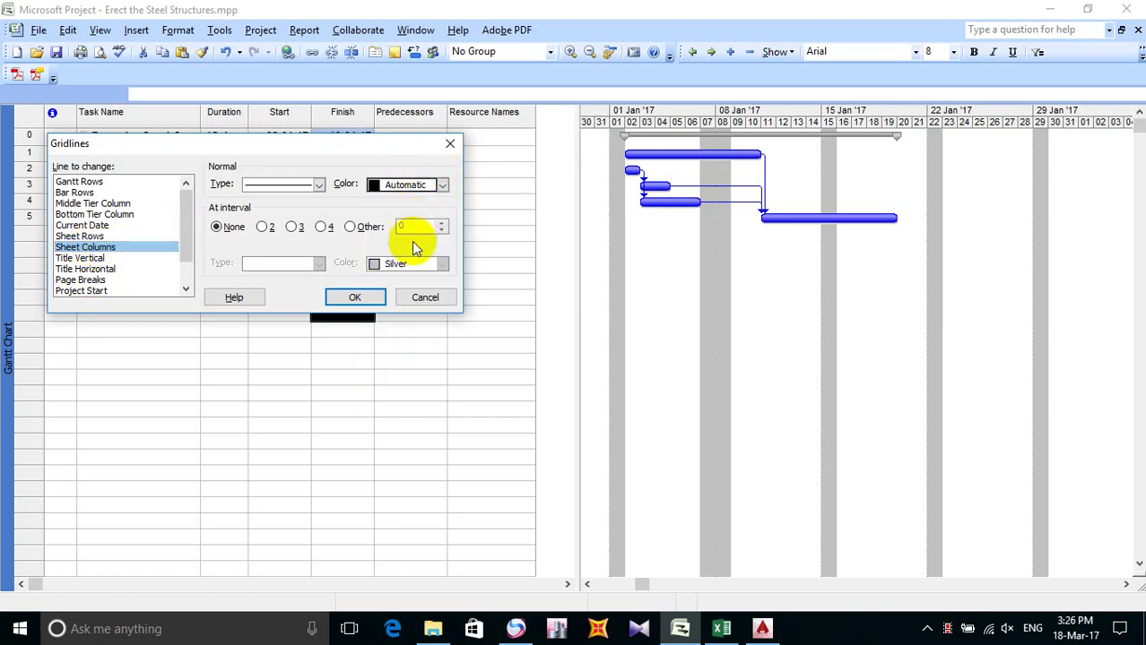
{"action": "left_click", "coordinate": [359, 302]}
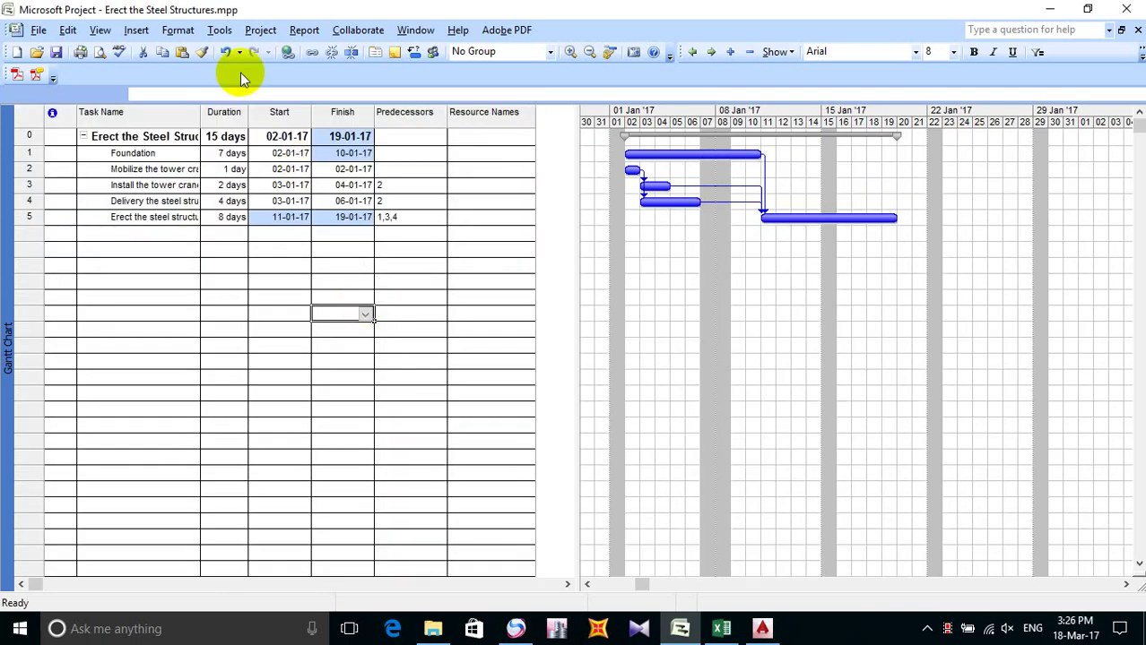
Step: Review the available line types in the Gridlines settings and save the project
{"action": "left_click", "coordinate": [177, 33]}
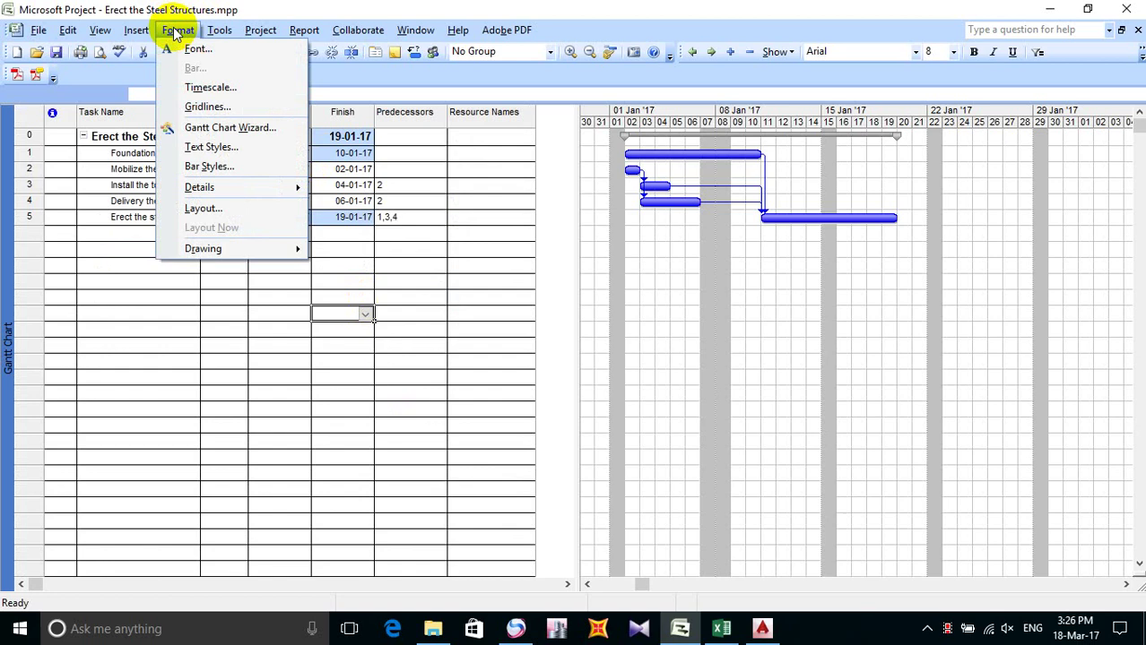
{"action": "left_click", "coordinate": [218, 111]}
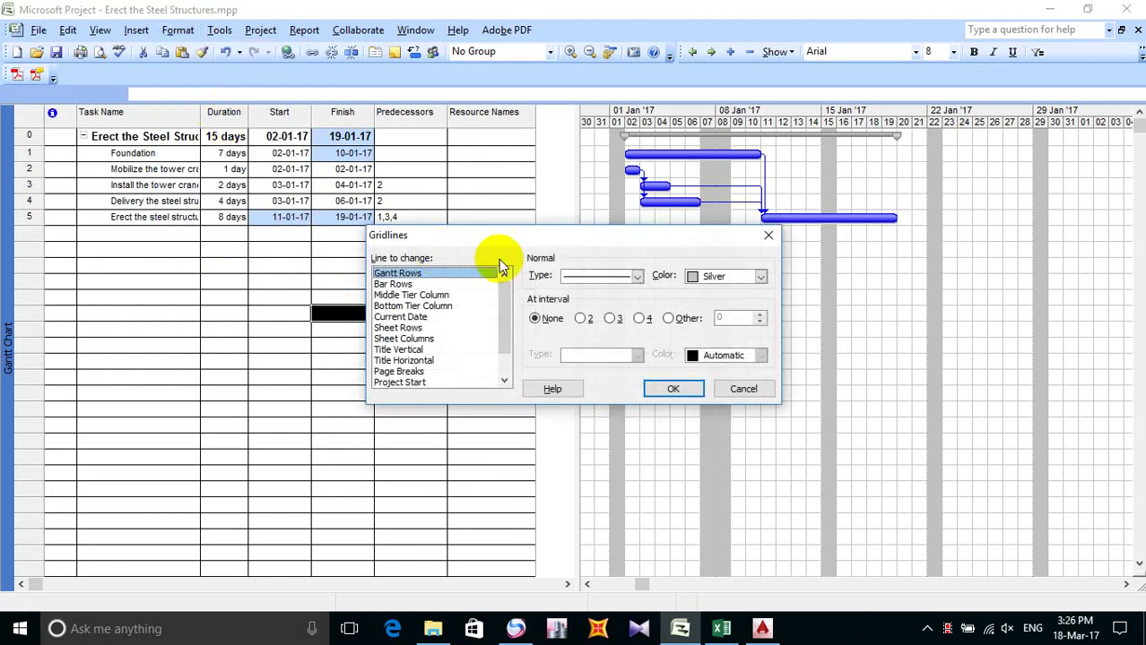
{"action": "left_click_drag", "start_coordinate": [536, 237], "coordinate": [376, 127]}
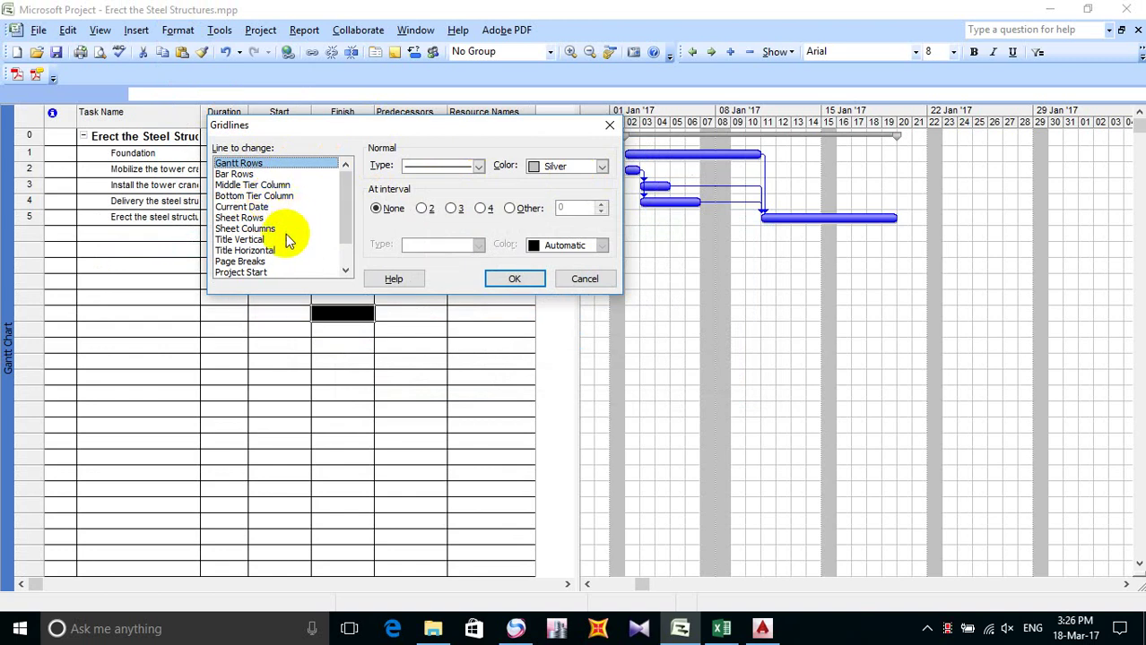
{"action": "left_click", "coordinate": [515, 280]}
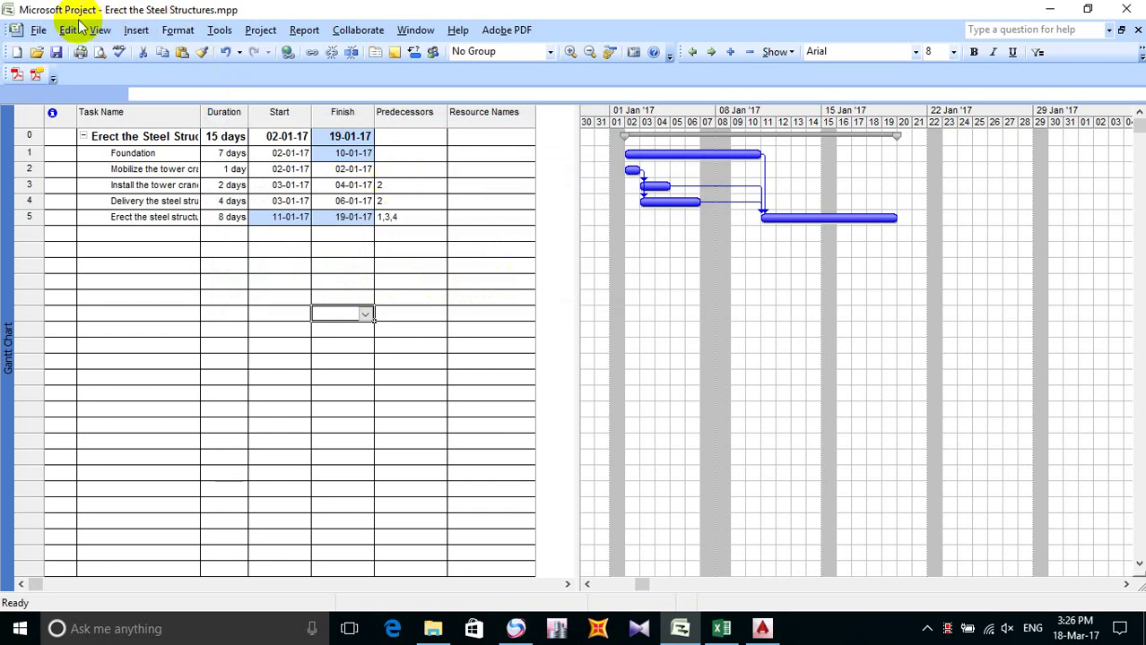
{"action": "left_click", "coordinate": [55, 52]}
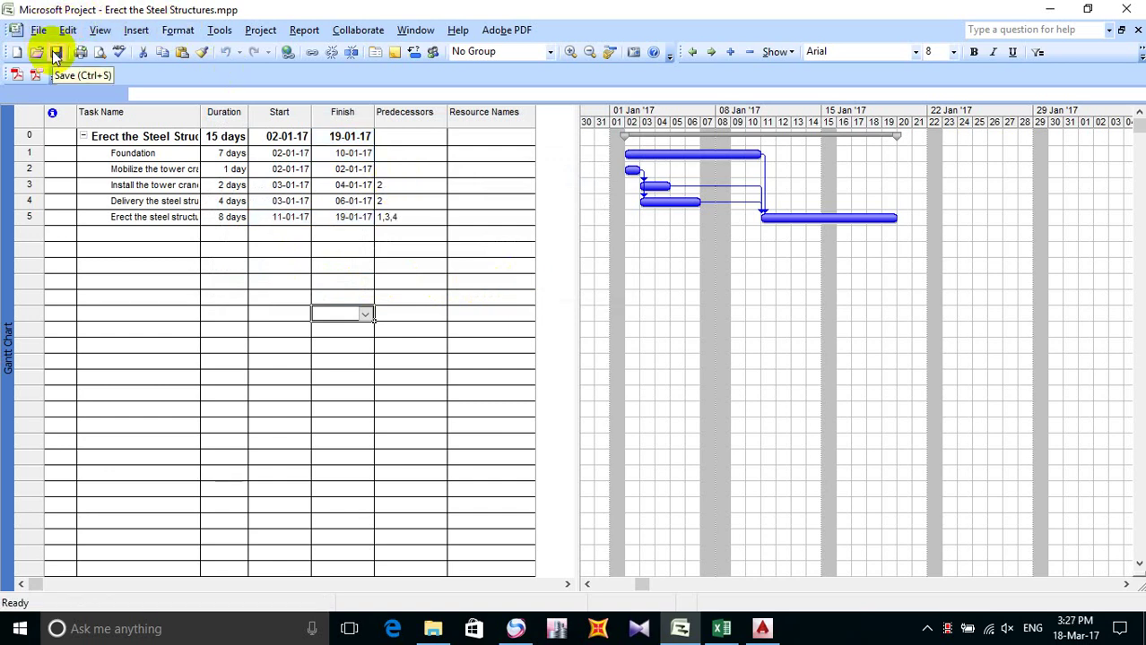
{"action": "left_click", "coordinate": [56, 52]}
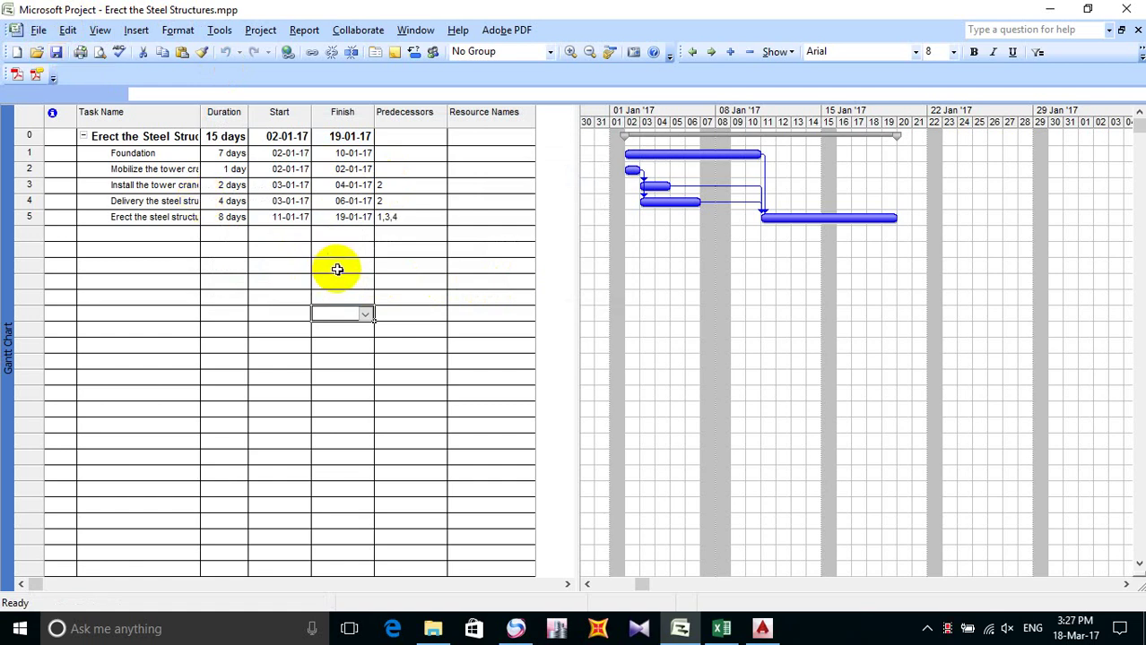
{"action": "left_click", "coordinate": [436, 267]}
{"action": "left_click", "coordinate": [266, 280]}
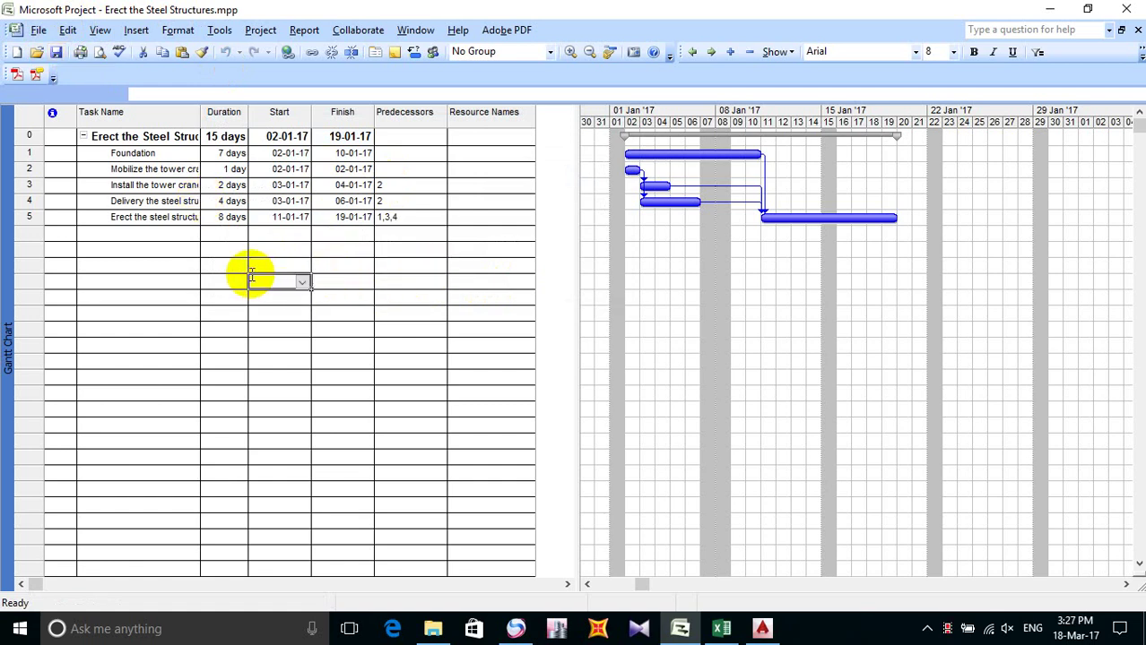
{"action": "left_click", "coordinate": [130, 262]}
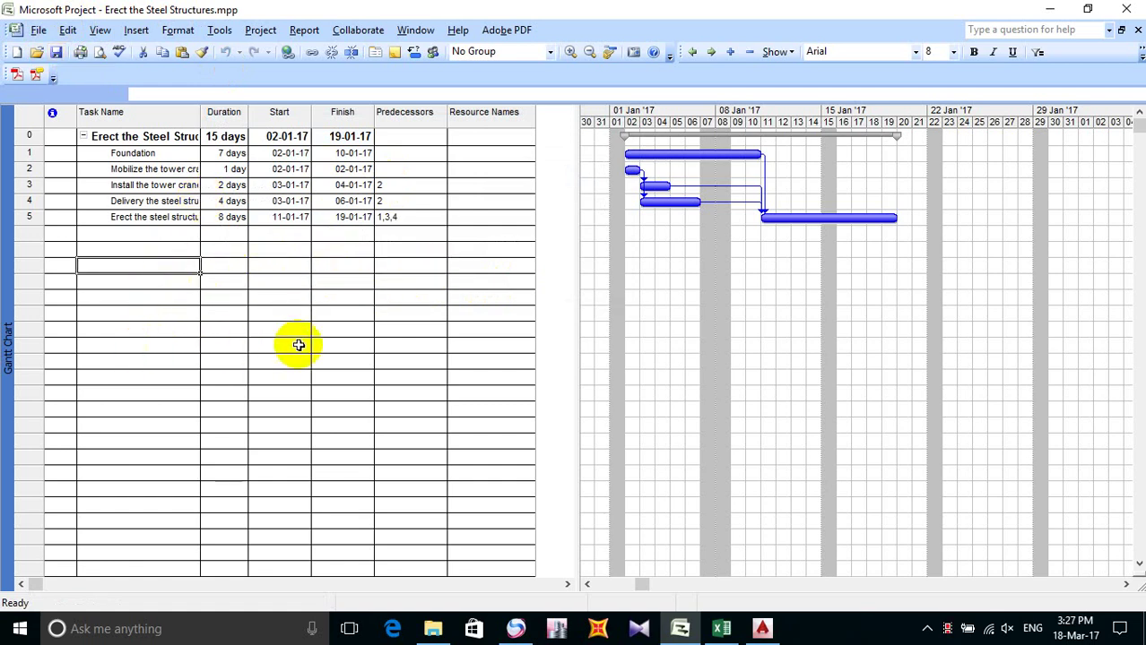
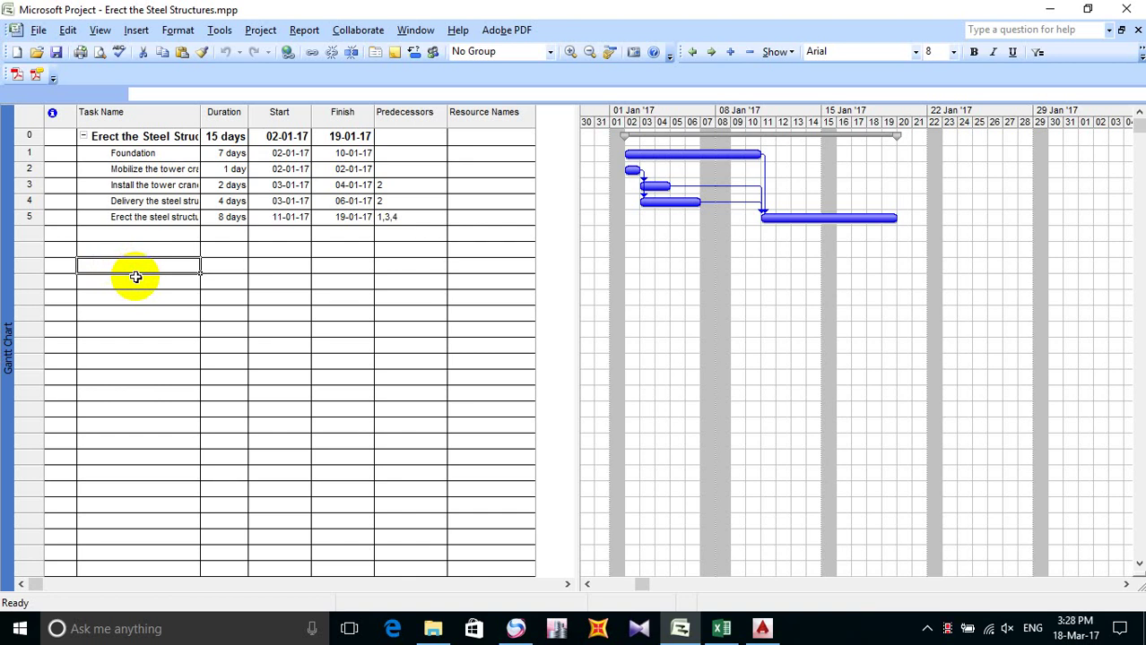
Step: Switch to Excel, add the note "13. ដាក់ Gantt Chart តាមទម្រង់ Critical Path" in cell B133 of the Solution sheet, and save the workbook
{"action": "left_click", "coordinate": [725, 627]}
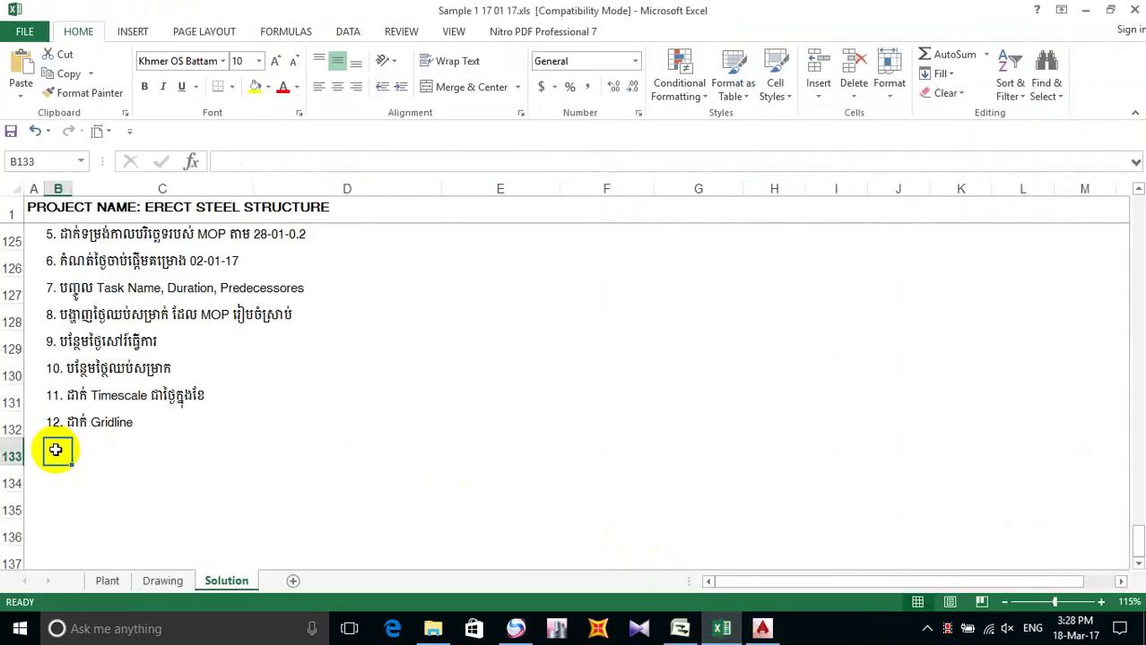
{"action": "type", "text": "13"}
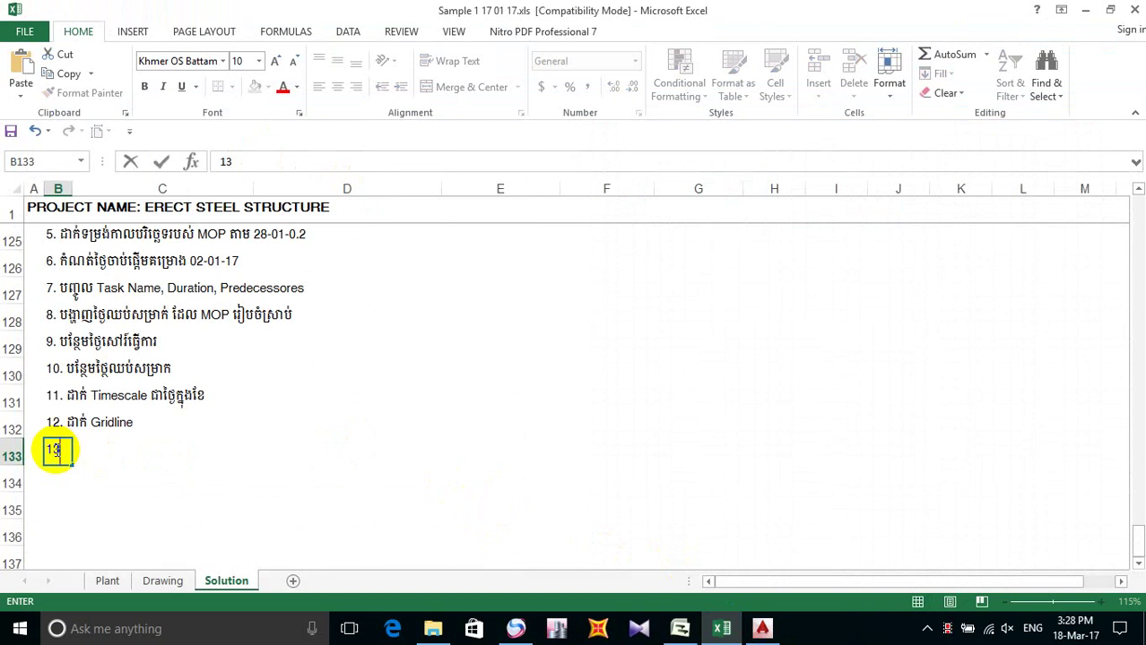
{"action": "type", "text": ". ដាក់"}
{"action": "key", "text": "alt+shift"}
{"action": "type", "text": "Gan"}
{"action": "key", "text": "BackSpace"}
{"action": "key", "text": "BackSpace"}
{"action": "type", "text": "a"}
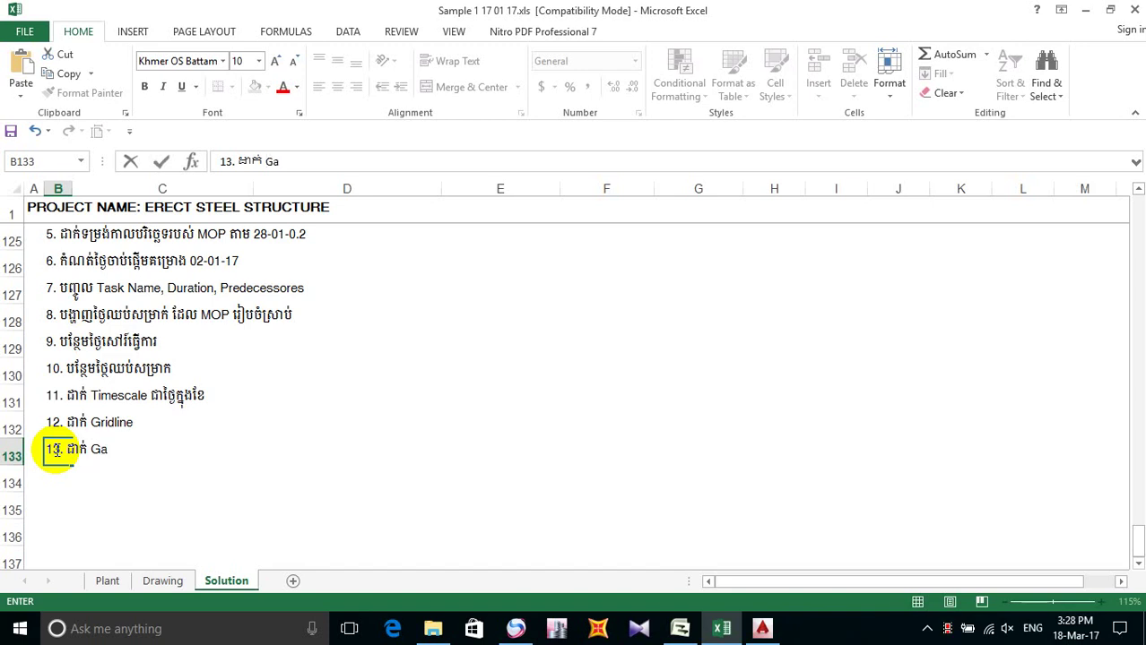
{"action": "type", "text": "nt"}
{"action": "type", "text": " C"}
{"action": "key", "text": "BackSpace"}
{"action": "type", "text": "tCah"}
{"action": "key", "text": "BackSpace"}
{"action": "key", "text": "BackSpace"}
{"action": "type", "text": "ha"}
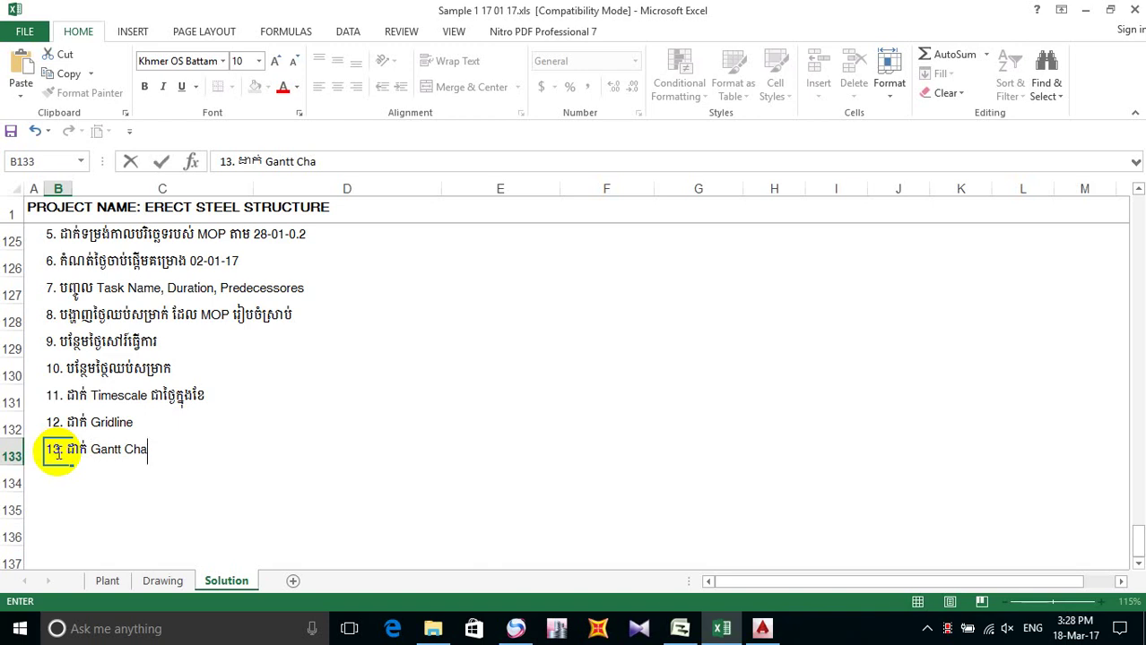
{"action": "type", "text": "rt "}
{"action": "type", "text": "ព"}
{"action": "type", "text": "ម"}
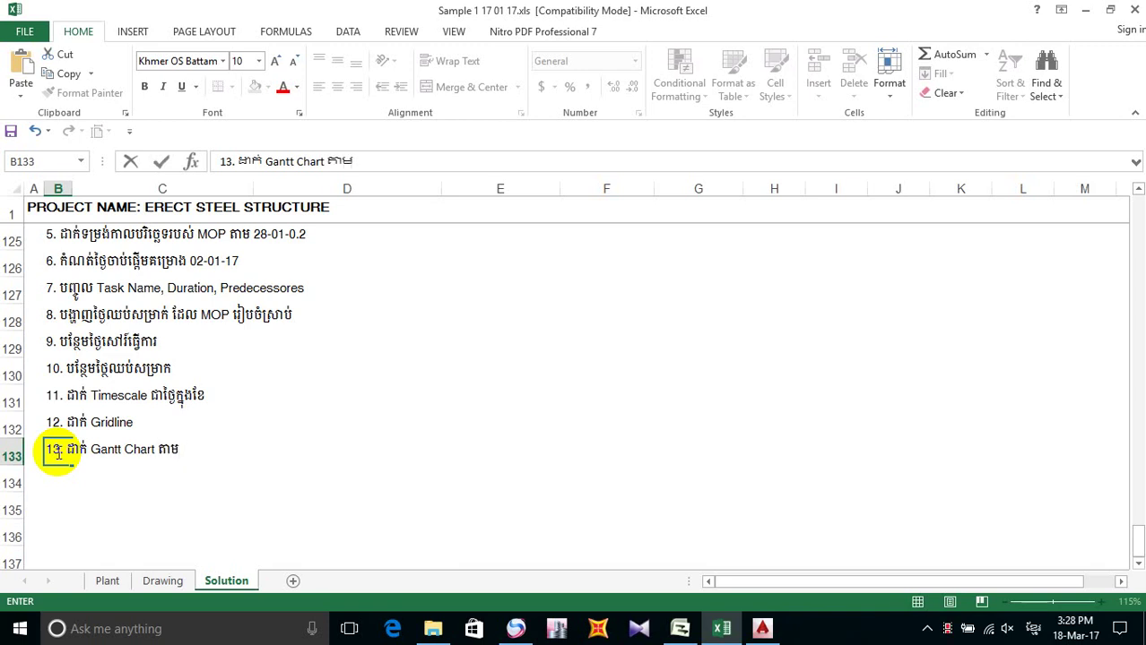
{"action": "type", "text": "ទម្រង់"}
{"action": "key", "text": "alt+shift"}
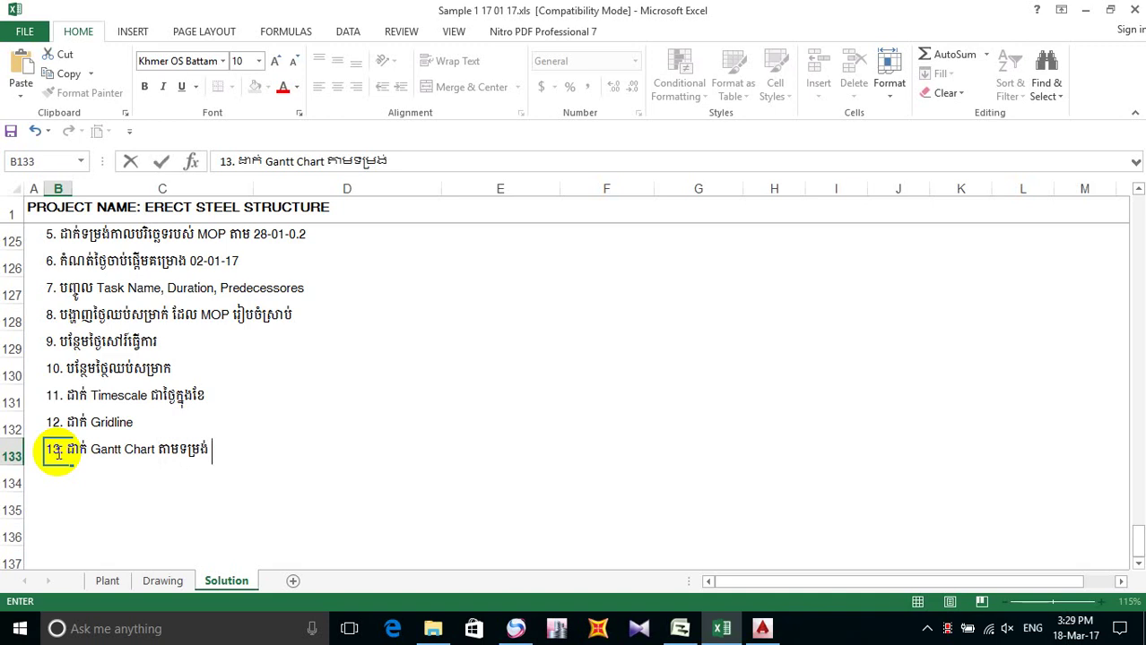
{"action": "type", "text": "Critical P"}
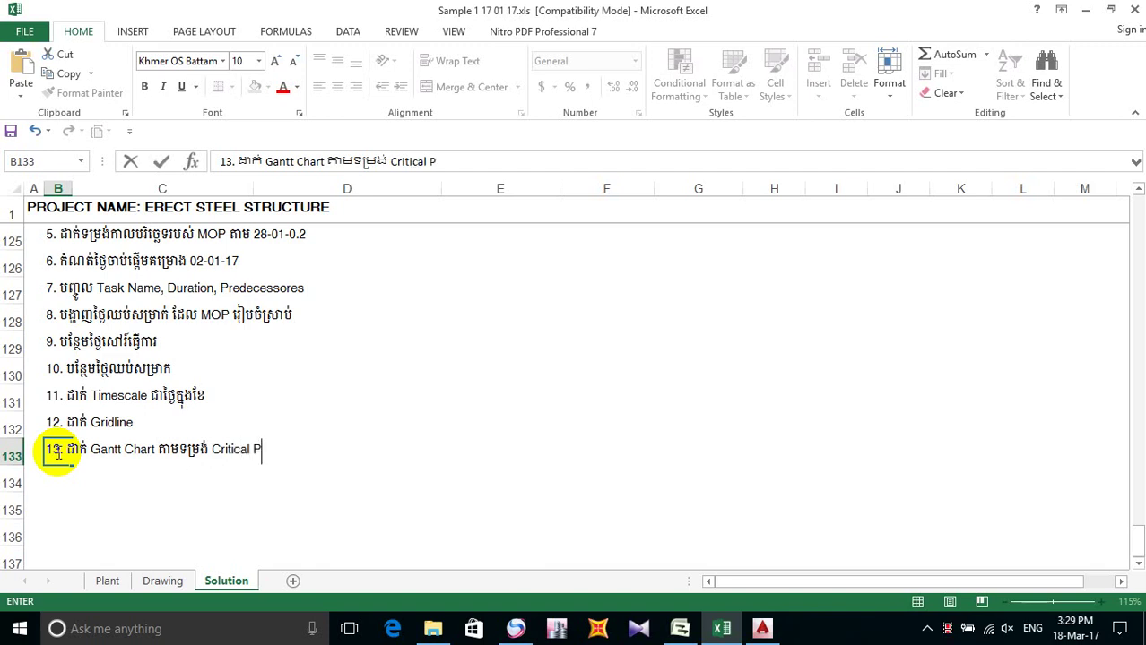
{"action": "type", "text": "ath"}
{"action": "left_click", "coordinate": [431, 396]}
{"action": "left_click", "coordinate": [12, 131]}
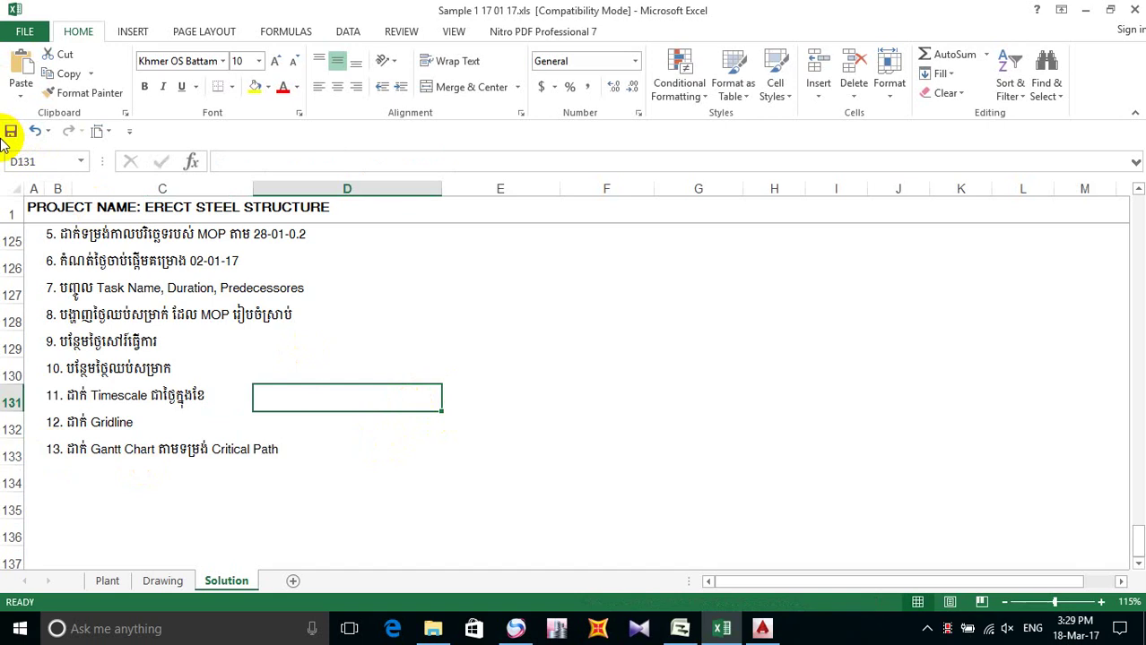
{"action": "left_click", "coordinate": [9, 133]}
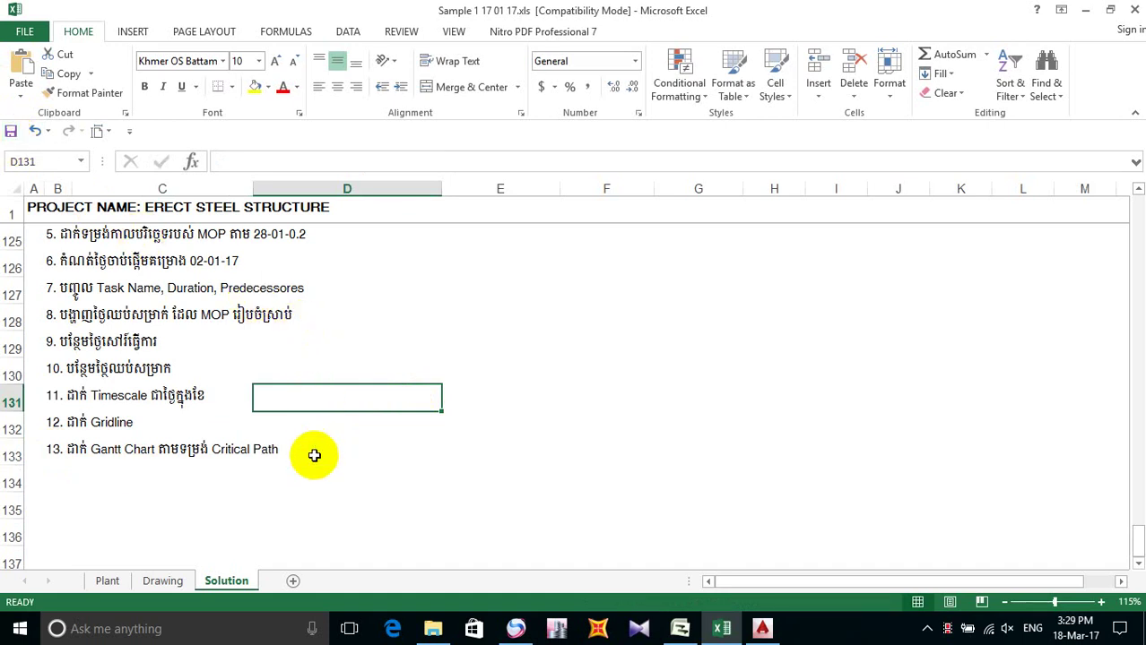
{"action": "left_click", "coordinate": [432, 470]}
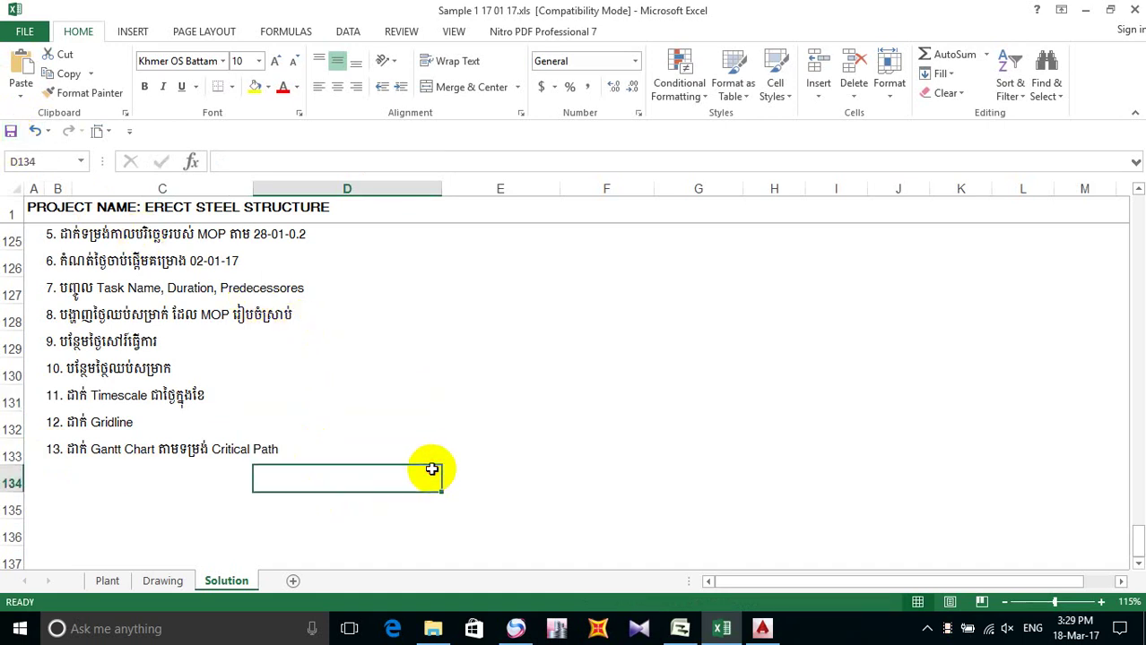
{"action": "left_click", "coordinate": [52, 475]}
{"action": "left_click", "coordinate": [96, 473]}
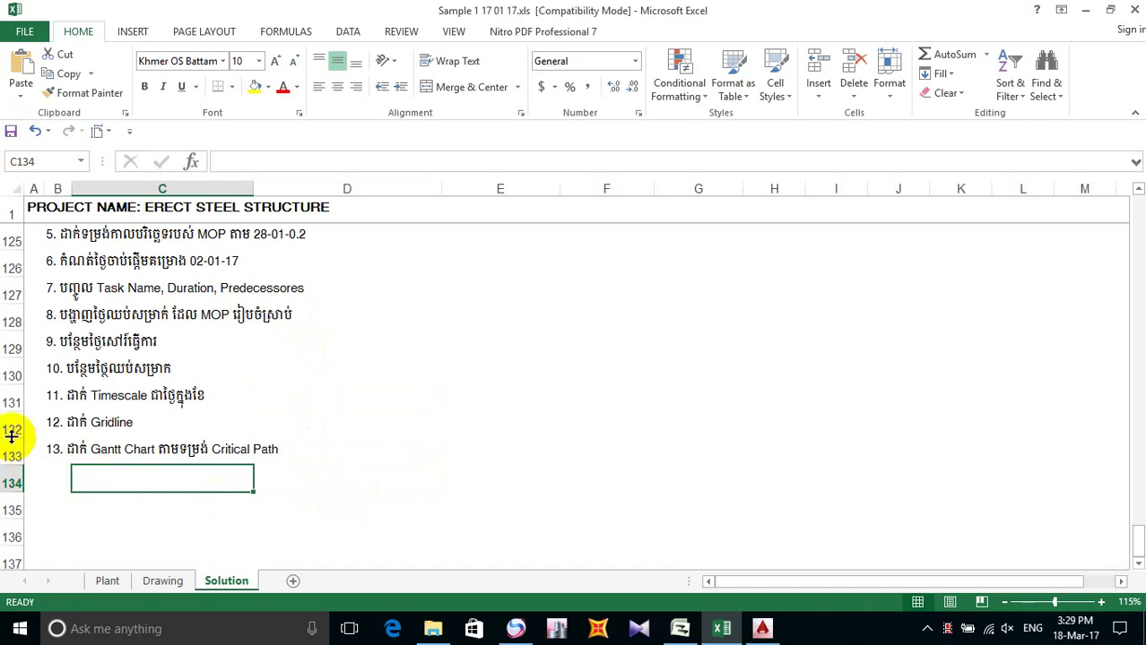
{"action": "left_click", "coordinate": [50, 475]}
{"action": "left_click", "coordinate": [115, 480]}
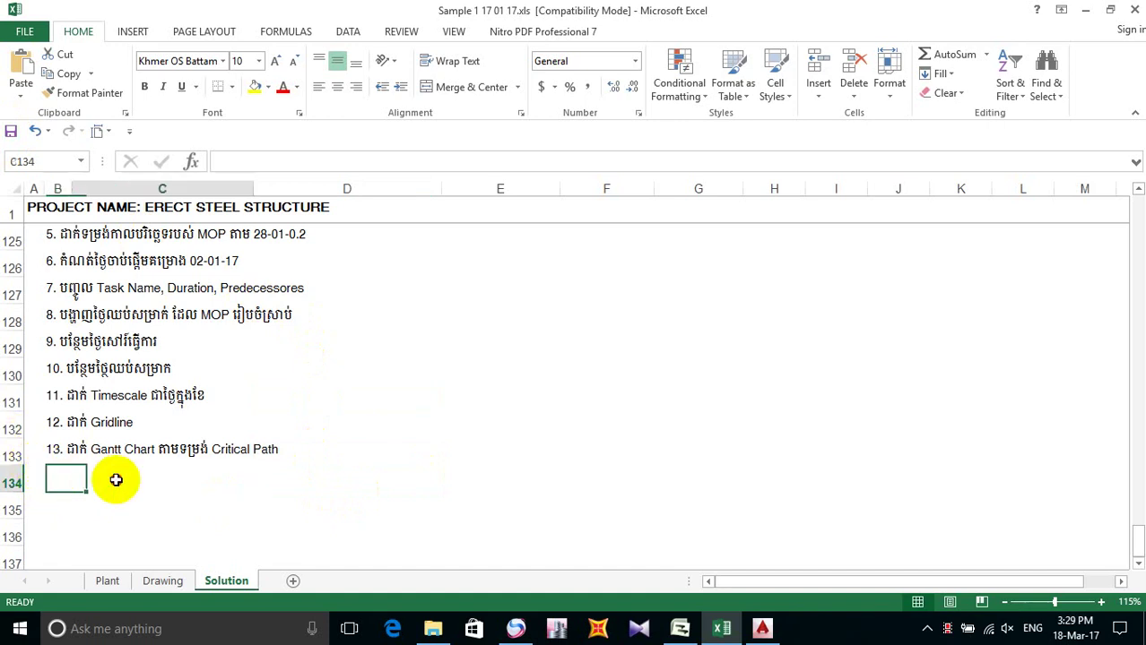
{"action": "left_click", "coordinate": [64, 473]}
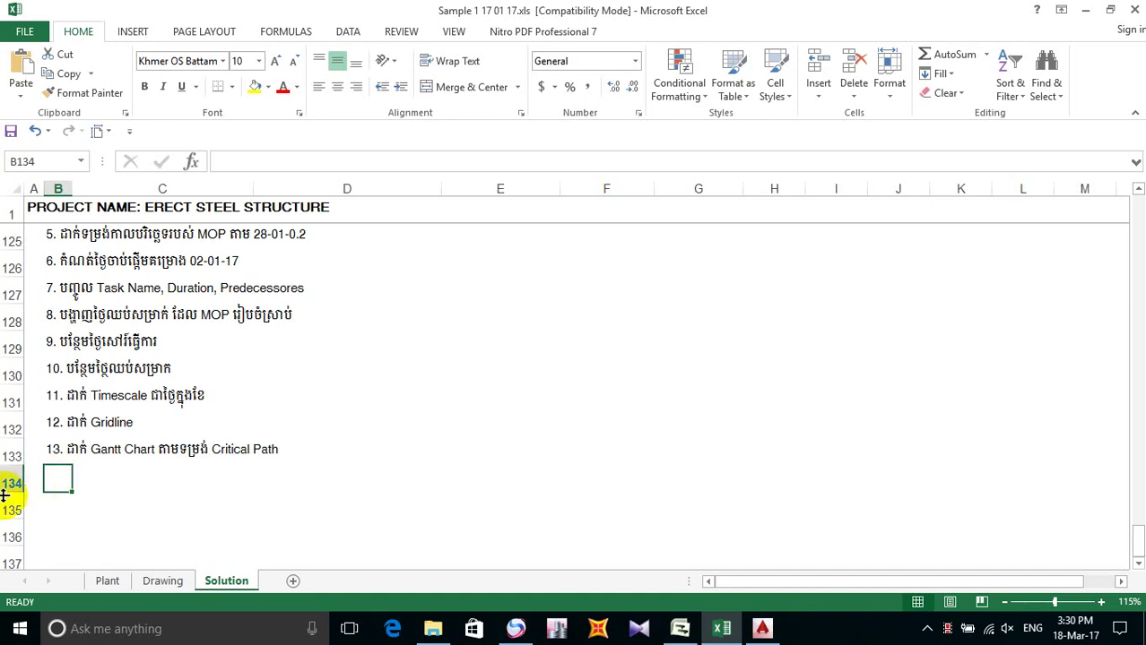
{"action": "left_click", "coordinate": [128, 477]}
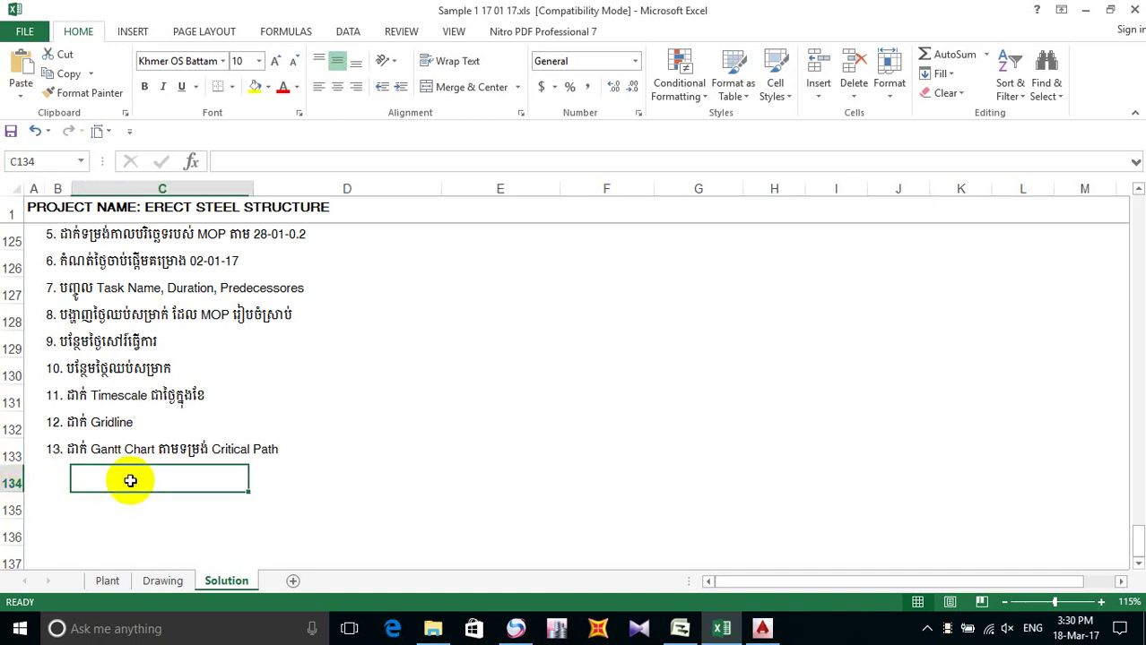
{"action": "left_click", "coordinate": [51, 476]}
Step: Save the workbook again with cell B134 selected for the next note
{"action": "left_click", "coordinate": [8, 132]}
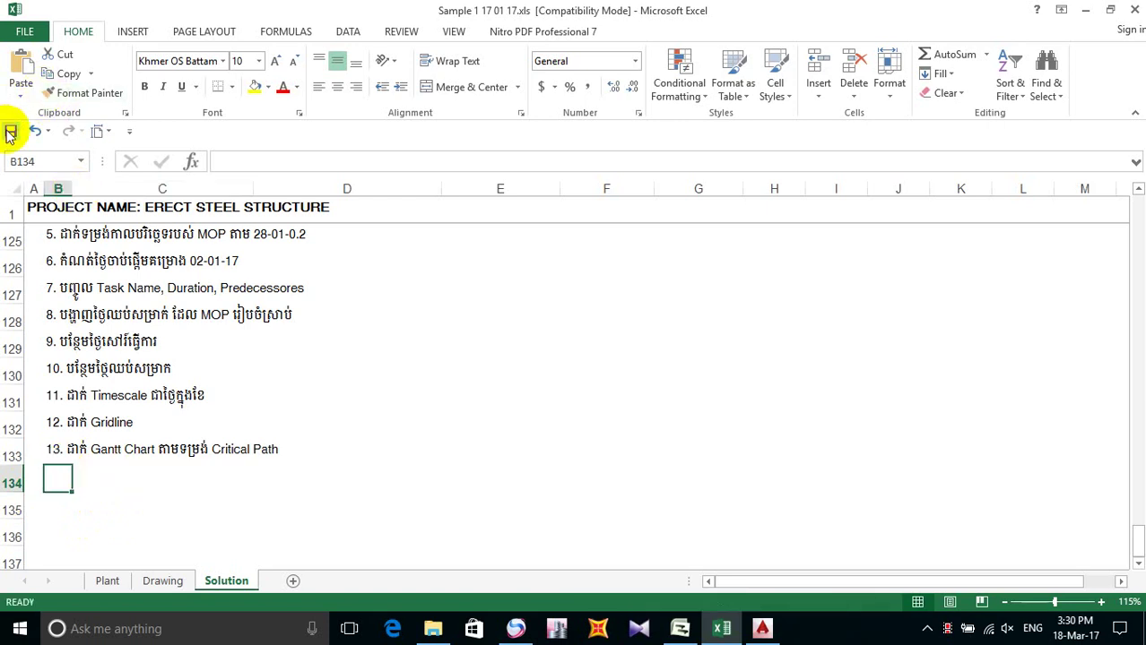
{"action": "left_click", "coordinate": [10, 132]}
{"action": "left_click", "coordinate": [98, 502]}
{"action": "left_click", "coordinate": [61, 473]}
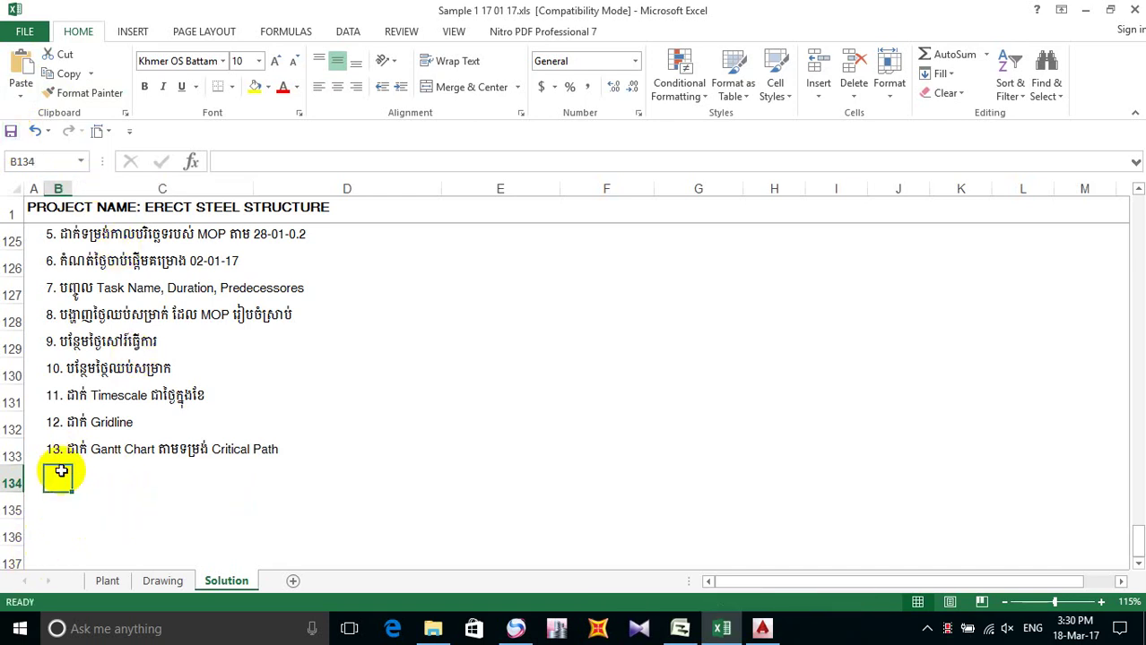
Step: Switch to Microsoft Project, start the Gantt Chart Wizard and choose Critical path as the information to display in the Gantt Chart
{"action": "left_click", "coordinate": [728, 632]}
{"action": "left_click", "coordinate": [679, 628]}
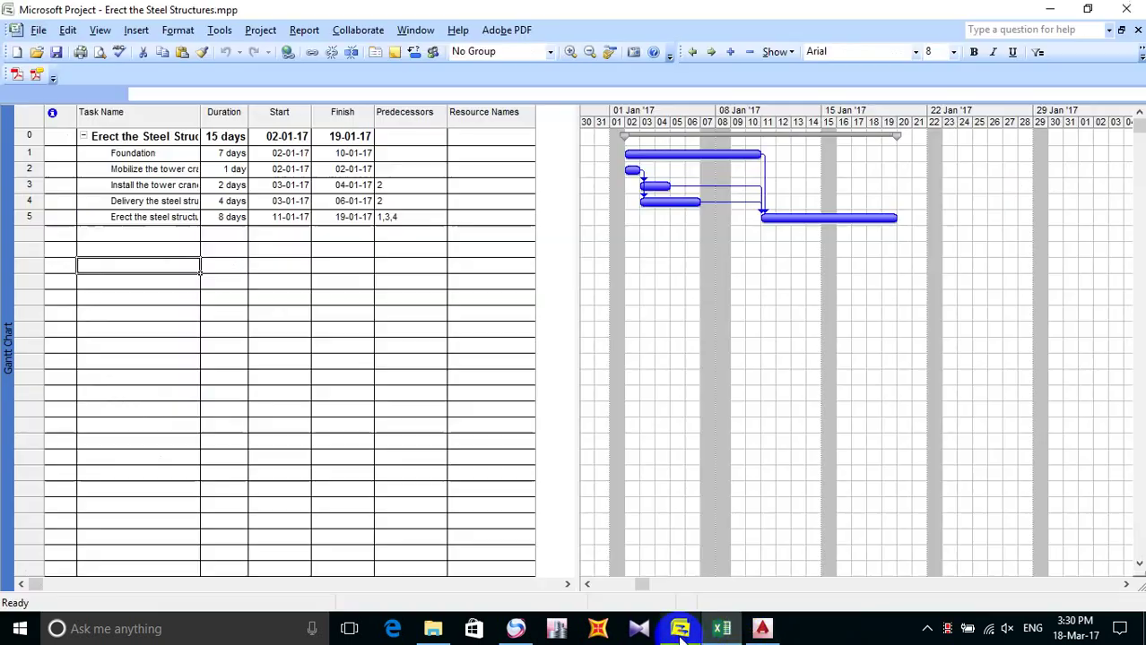
{"action": "left_click", "coordinate": [186, 266]}
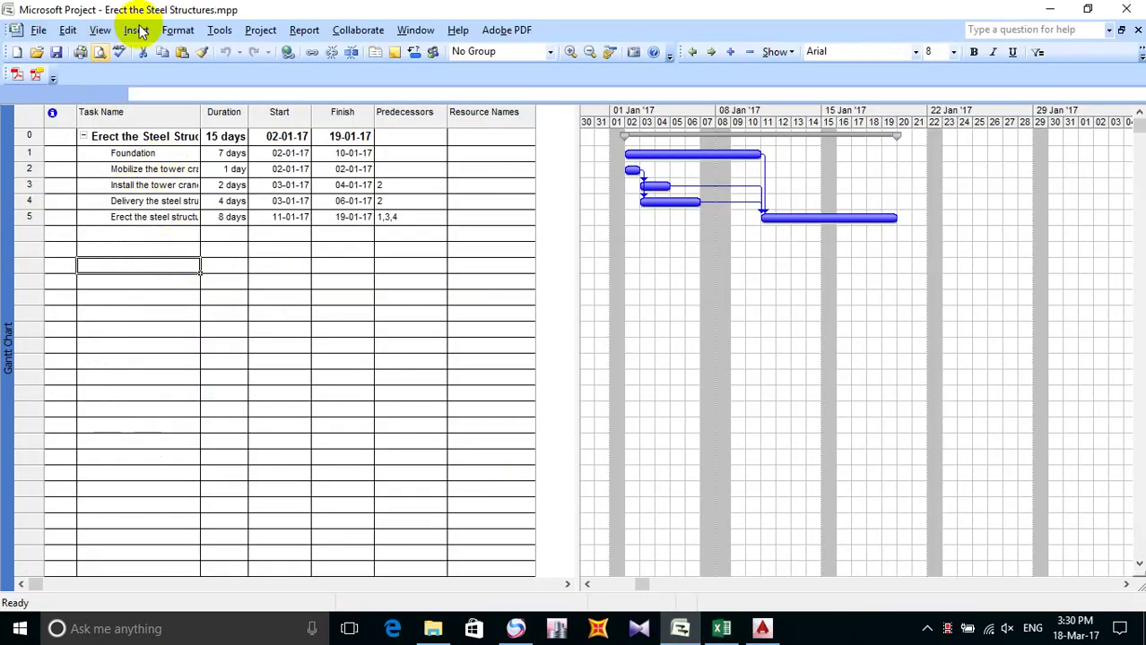
{"action": "left_click", "coordinate": [175, 30]}
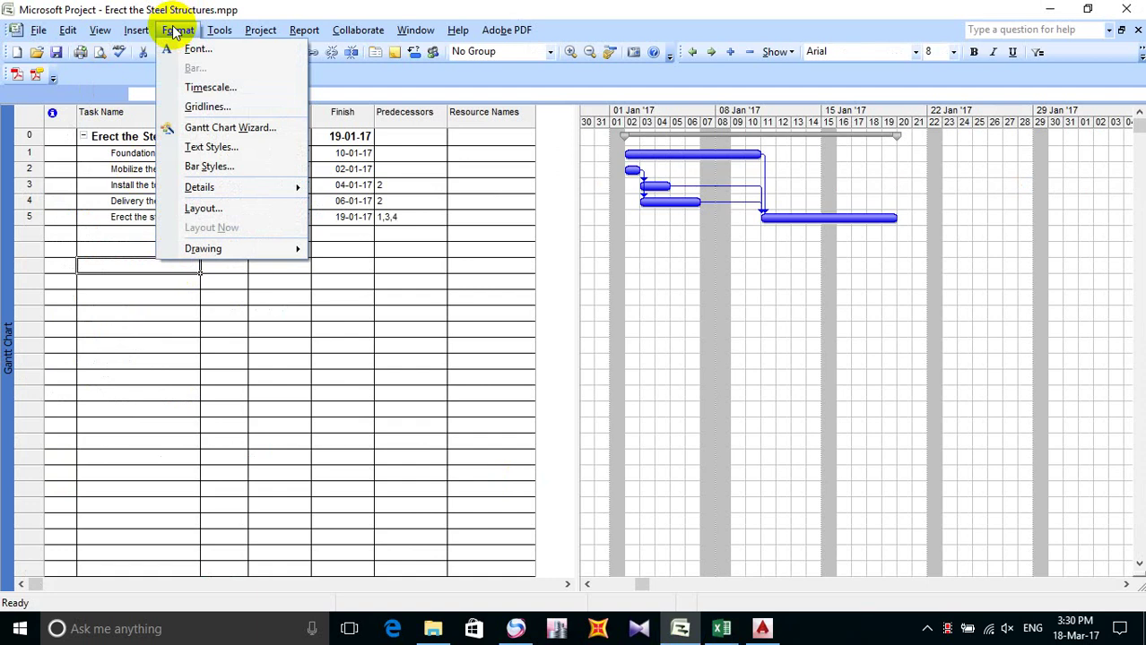
{"action": "left_click", "coordinate": [259, 128]}
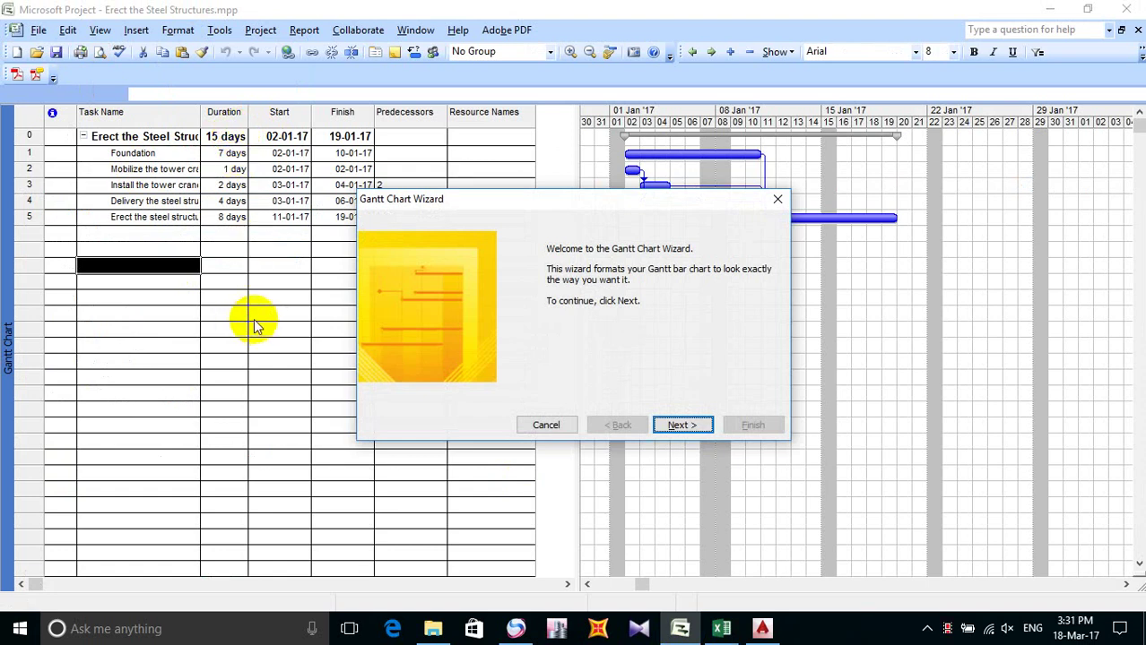
{"action": "left_click_drag", "start_coordinate": [600, 204], "coordinate": [303, 193]}
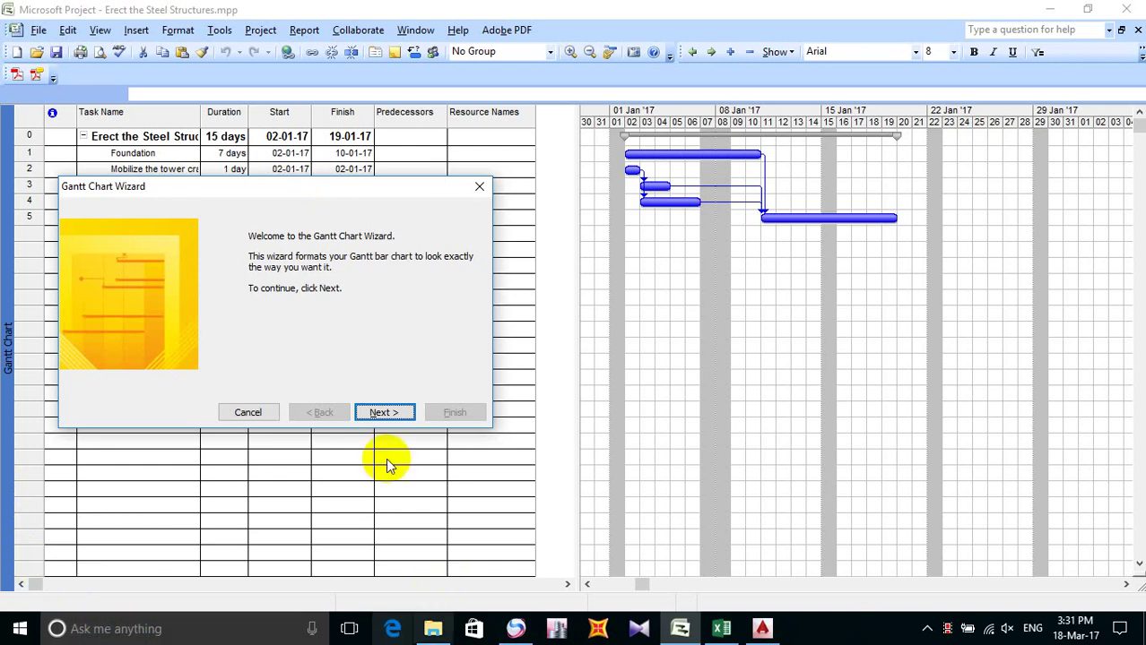
{"action": "left_click", "coordinate": [384, 416]}
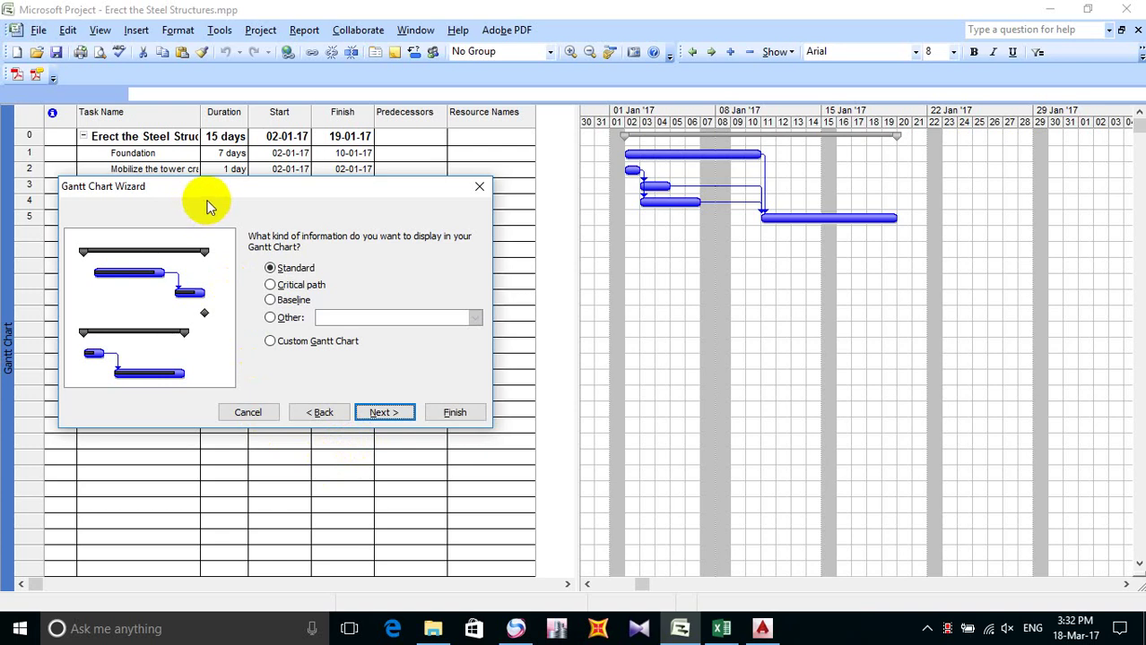
{"action": "left_click_drag", "start_coordinate": [220, 188], "coordinate": [199, 106]}
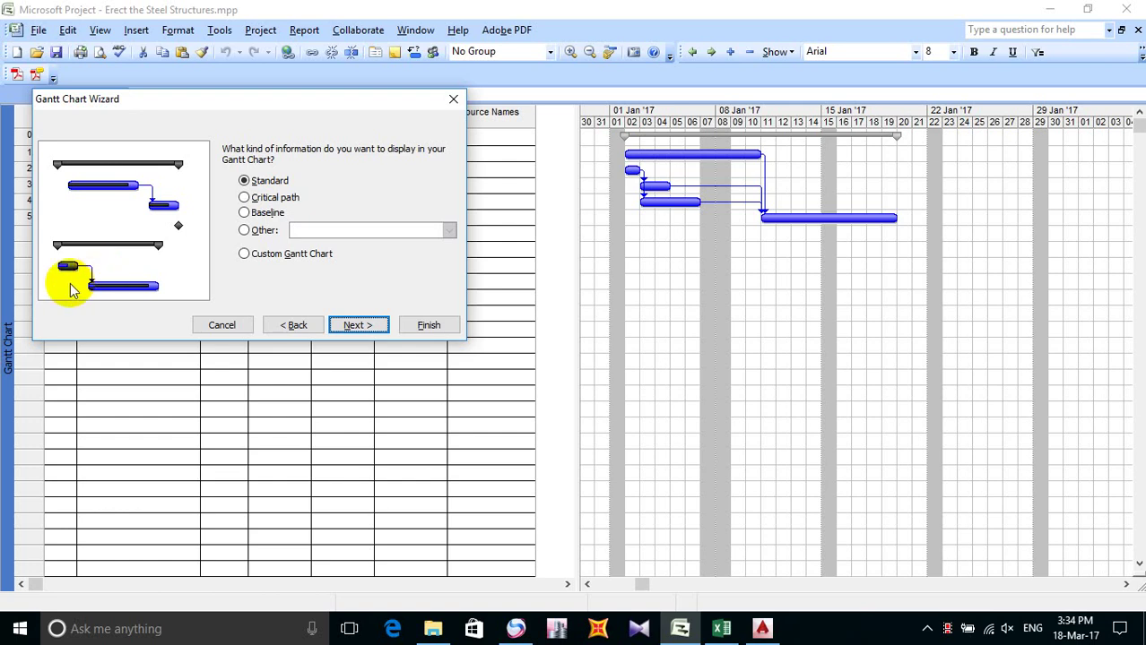
{"action": "left_click_drag", "start_coordinate": [145, 101], "coordinate": [251, 95]}
{"action": "left_click_drag", "start_coordinate": [330, 90], "coordinate": [323, 109]}
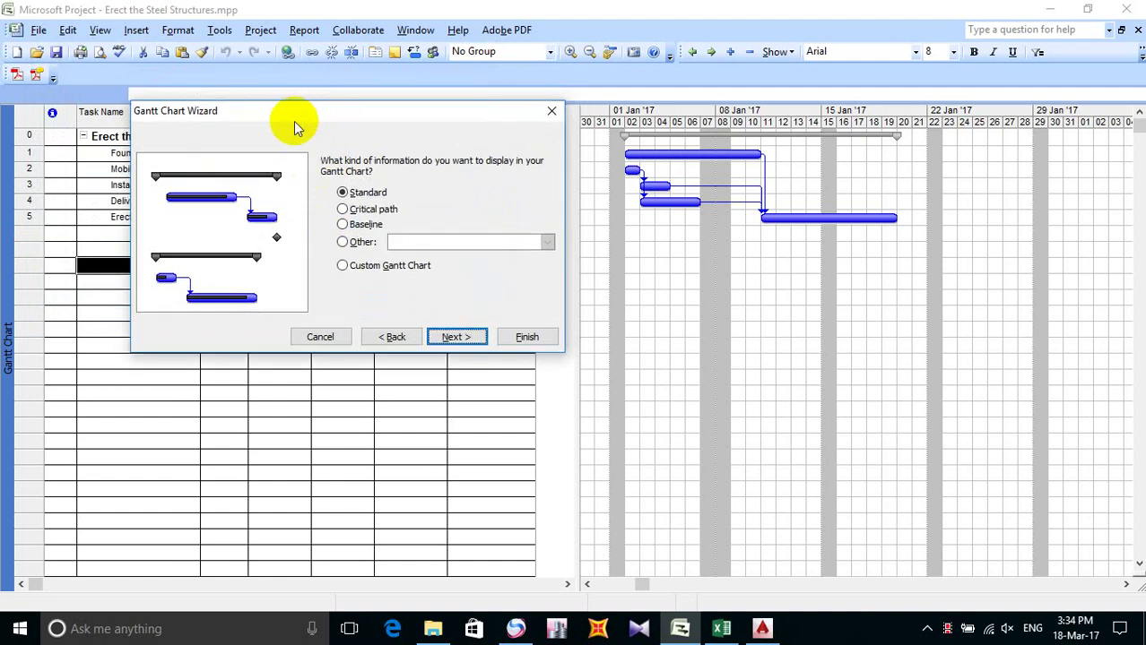
{"action": "left_click", "coordinate": [355, 212]}
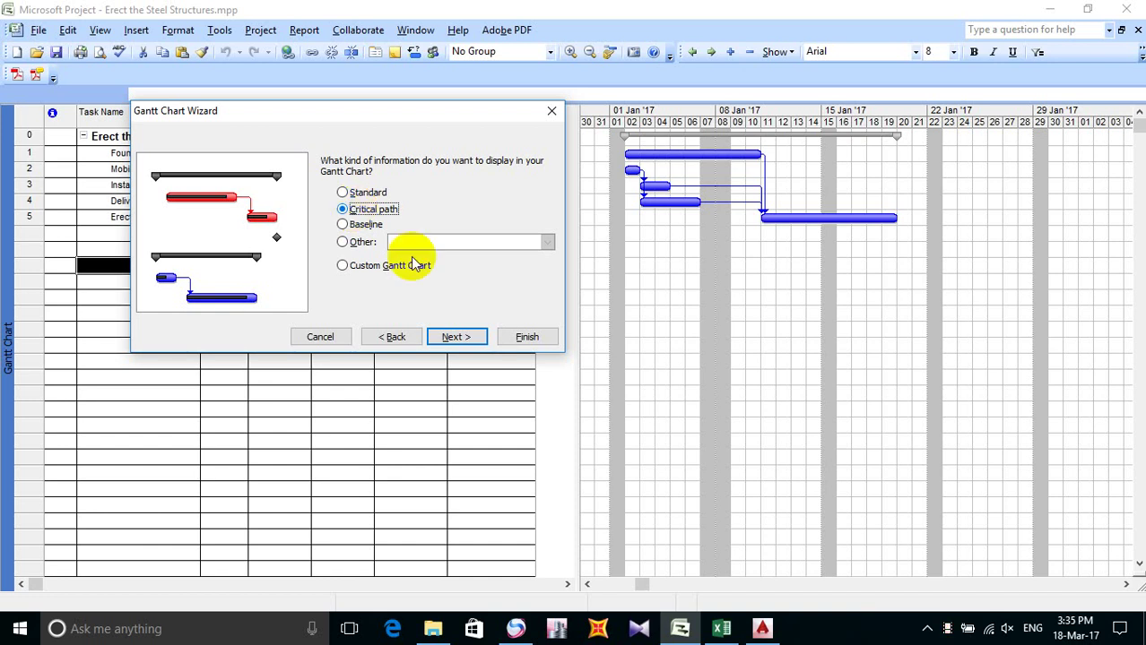
{"action": "left_click", "coordinate": [464, 339]}
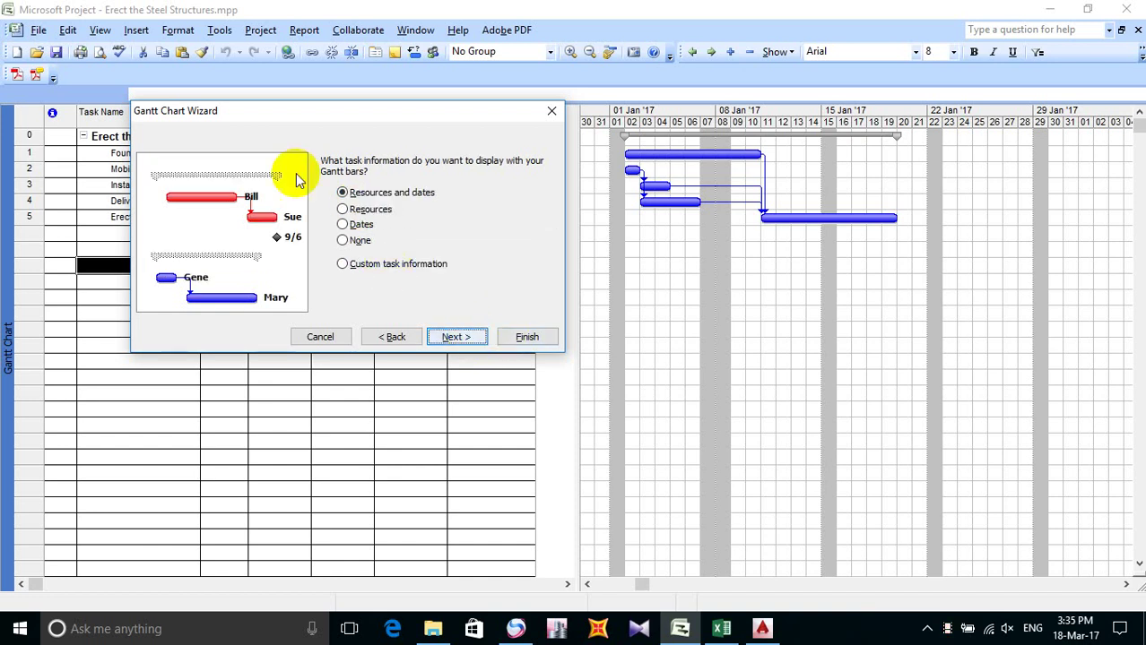
Step: Choose None for the bars' task information, keep link lines between dependent tasks, format the critical-path Gantt Chart and close the wizard
{"action": "left_click", "coordinate": [346, 242]}
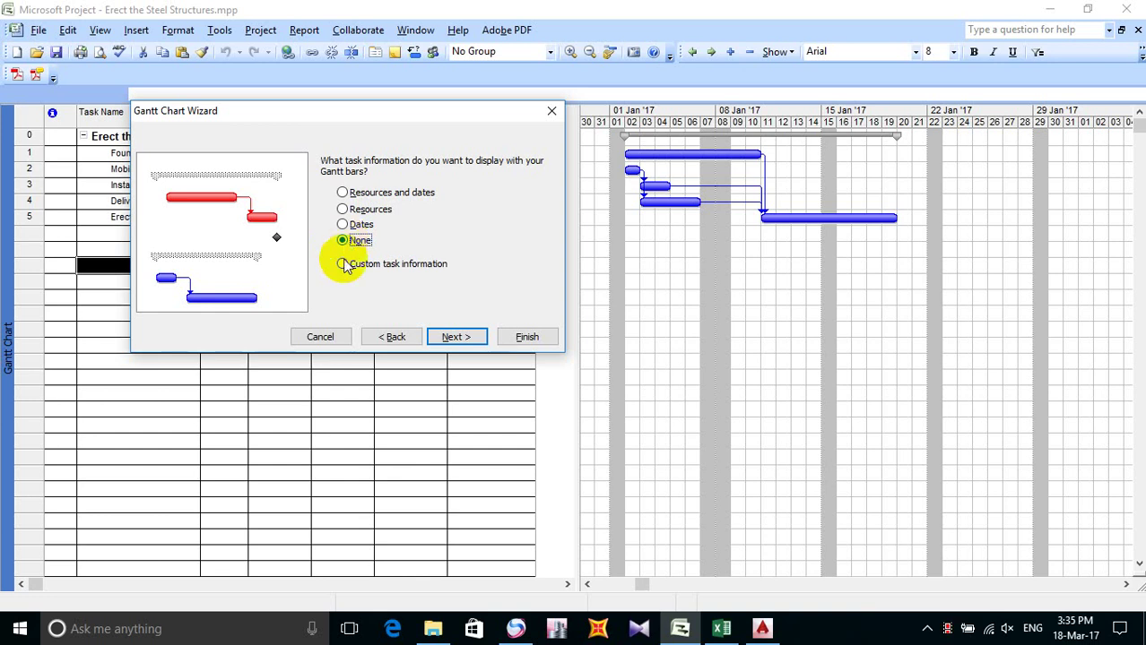
{"action": "left_click", "coordinate": [451, 336]}
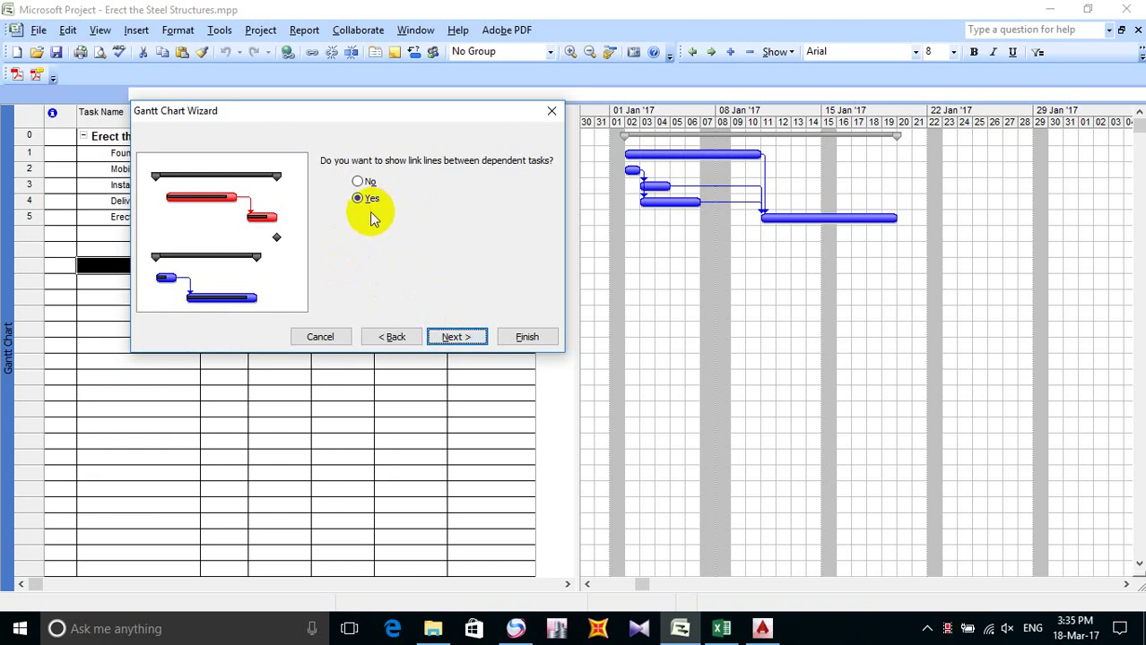
{"action": "left_click", "coordinate": [453, 338]}
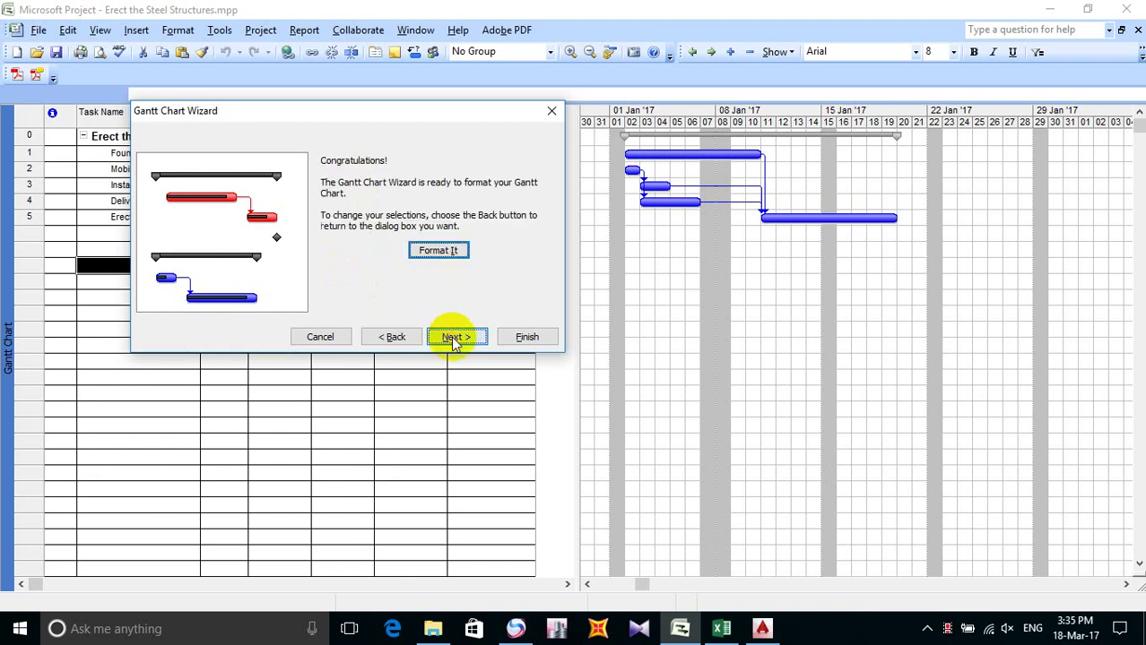
{"action": "left_click", "coordinate": [433, 252]}
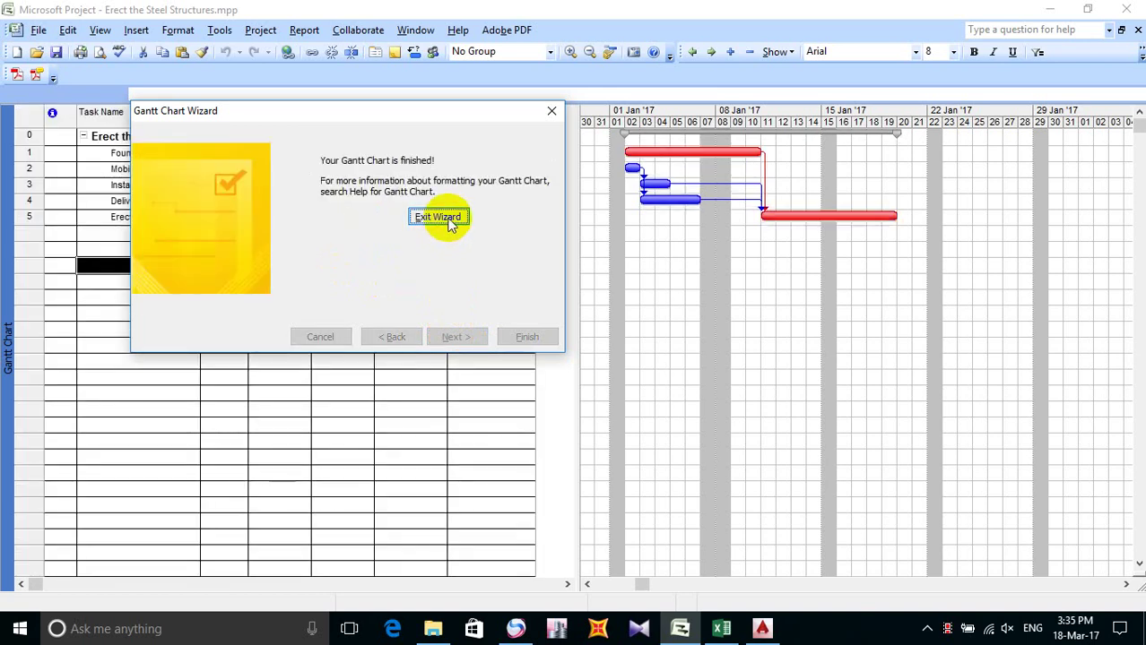
{"action": "left_click", "coordinate": [439, 218]}
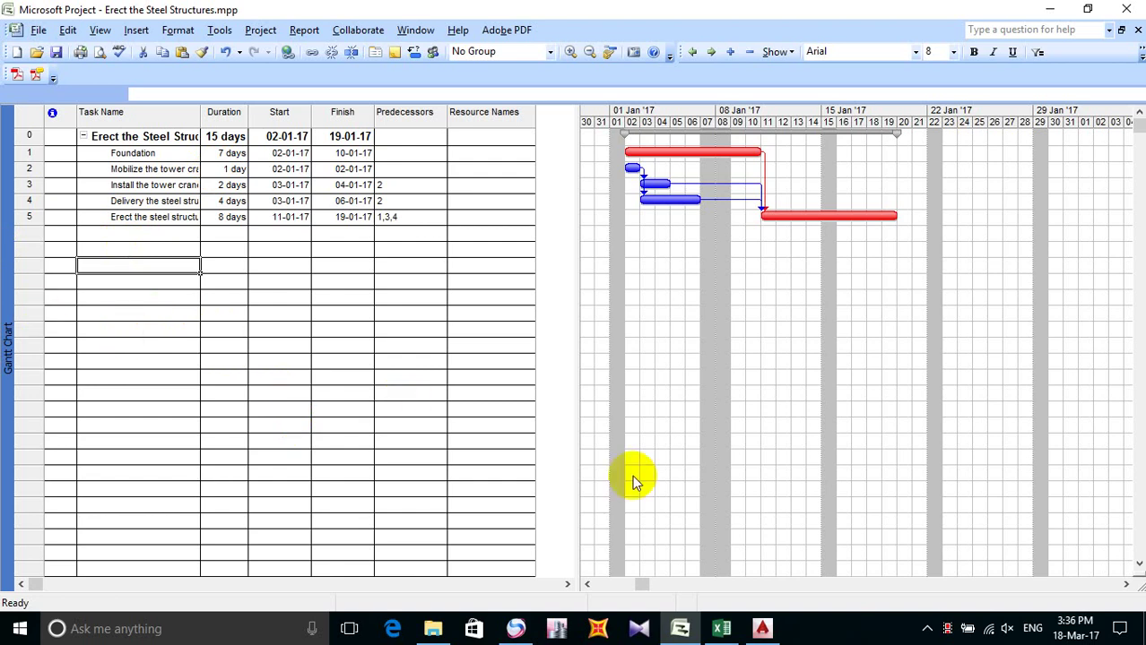
Step: Switch to Excel, add the note "14. បង្ហាញតារា Schedule" in cell B134 of the Solution sheet, and save the workbook
{"action": "left_click", "coordinate": [719, 628]}
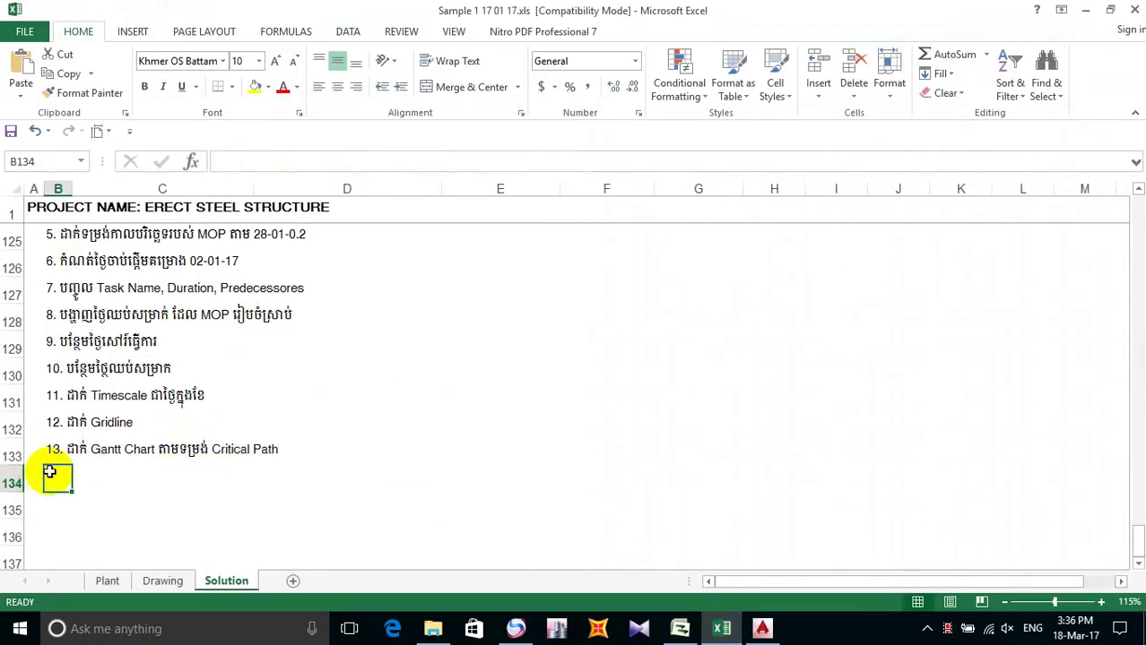
{"action": "type", "text": "14"}
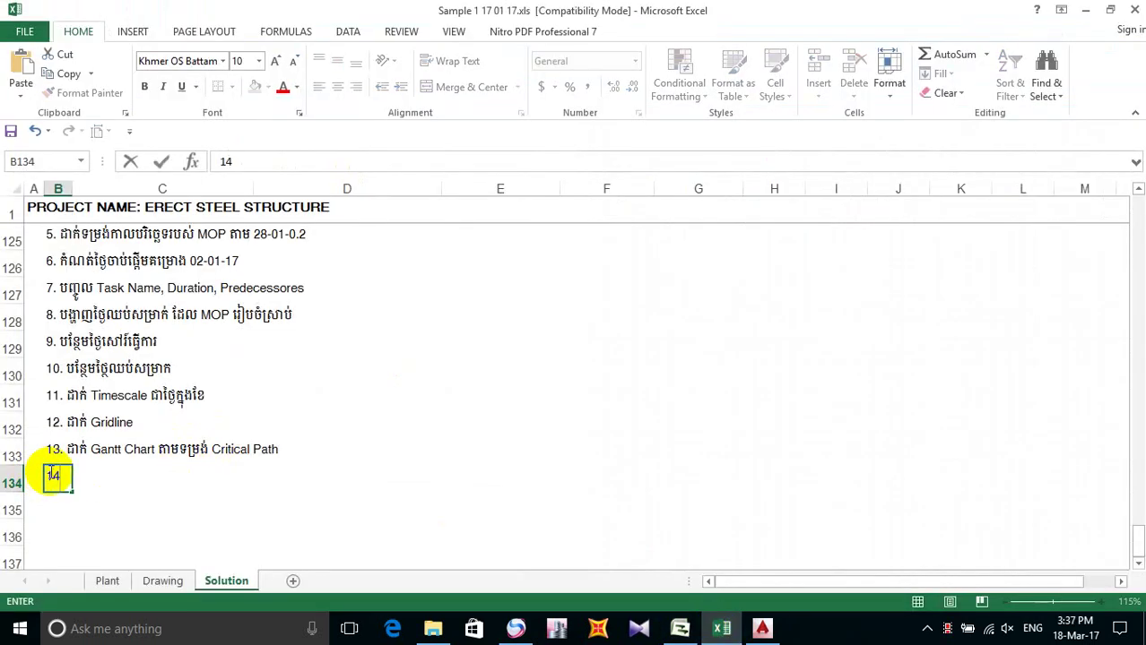
{"action": "type", "text": ". ប្"}
{"action": "key", "text": "BackSpace"}
{"action": "key", "text": "BackSpace"}
{"action": "type", "text": "បង"}
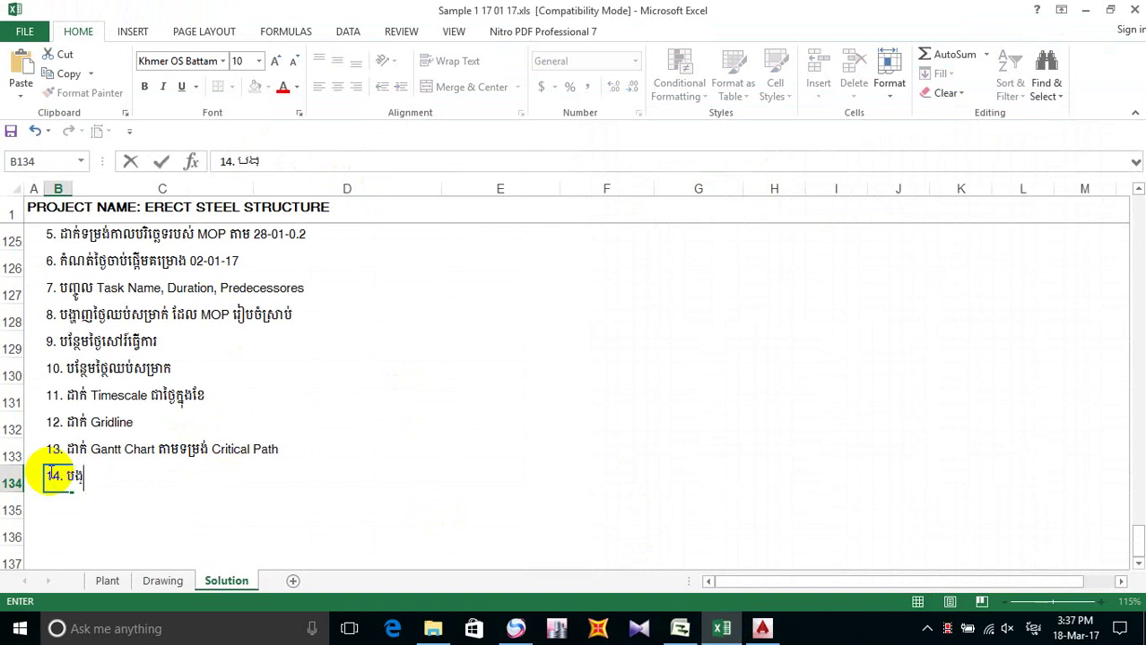
{"action": "type", "text": "្ហាញតារា"}
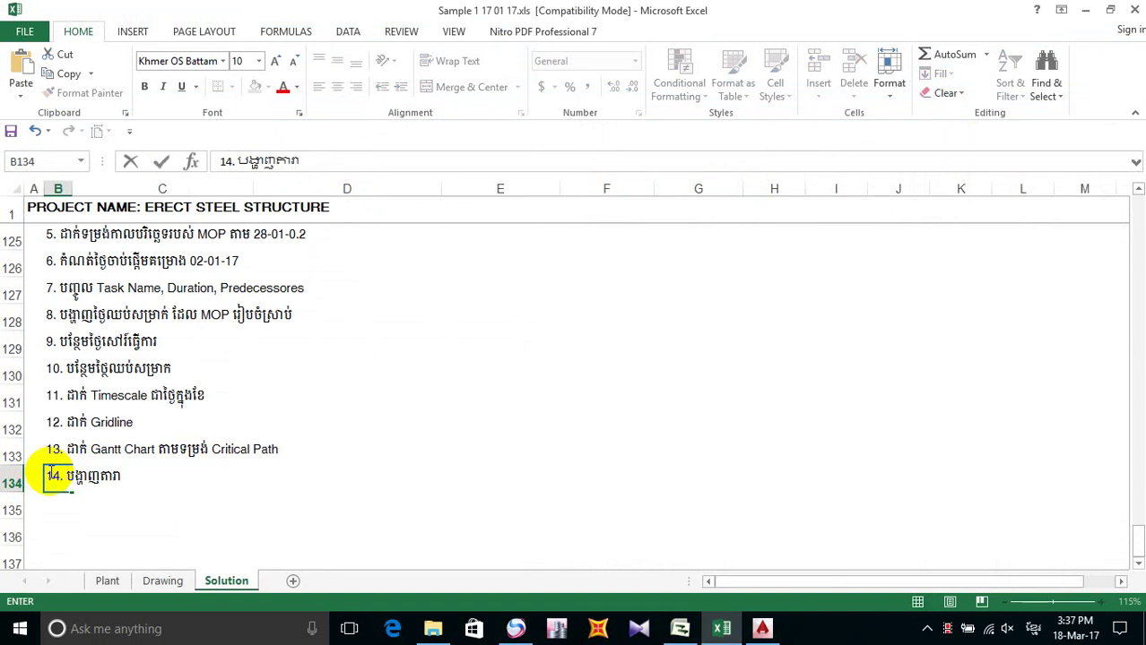
{"action": "key", "text": "alt+shift"}
{"action": "type", "text": "Sche"}
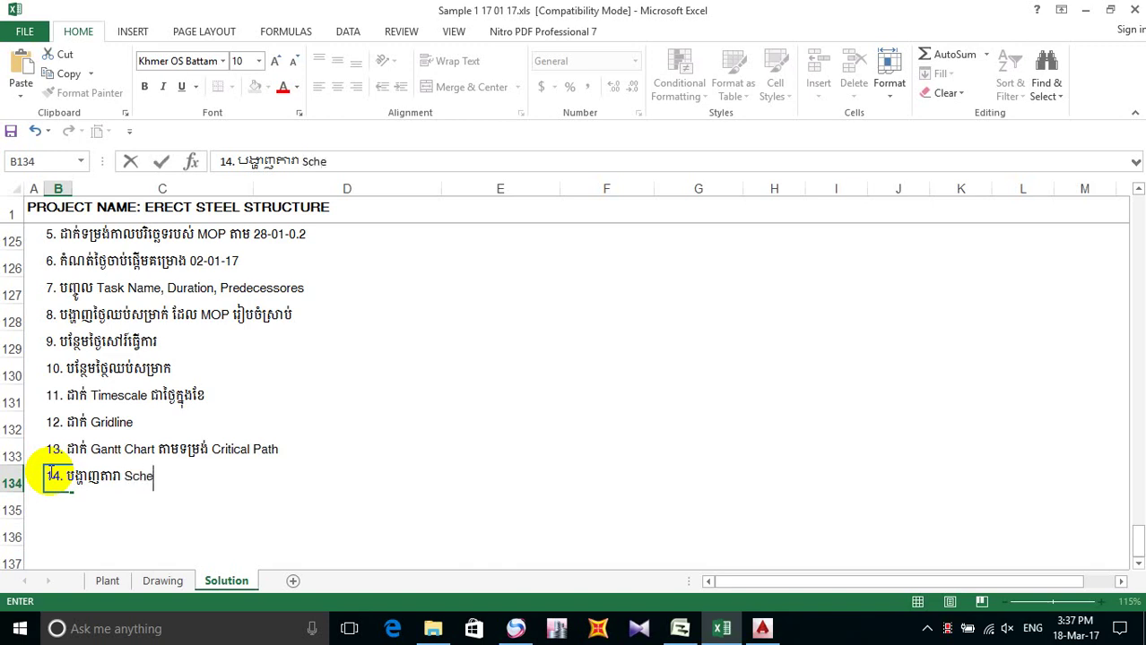
{"action": "type", "text": "dule"}
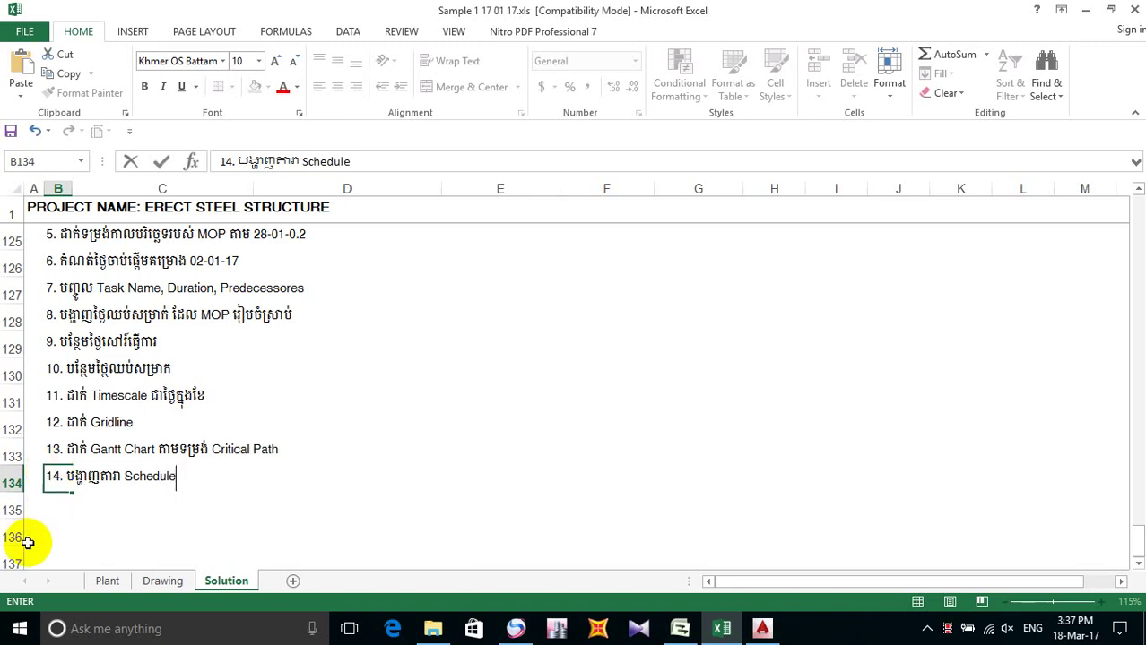
{"action": "left_click", "coordinate": [413, 503]}
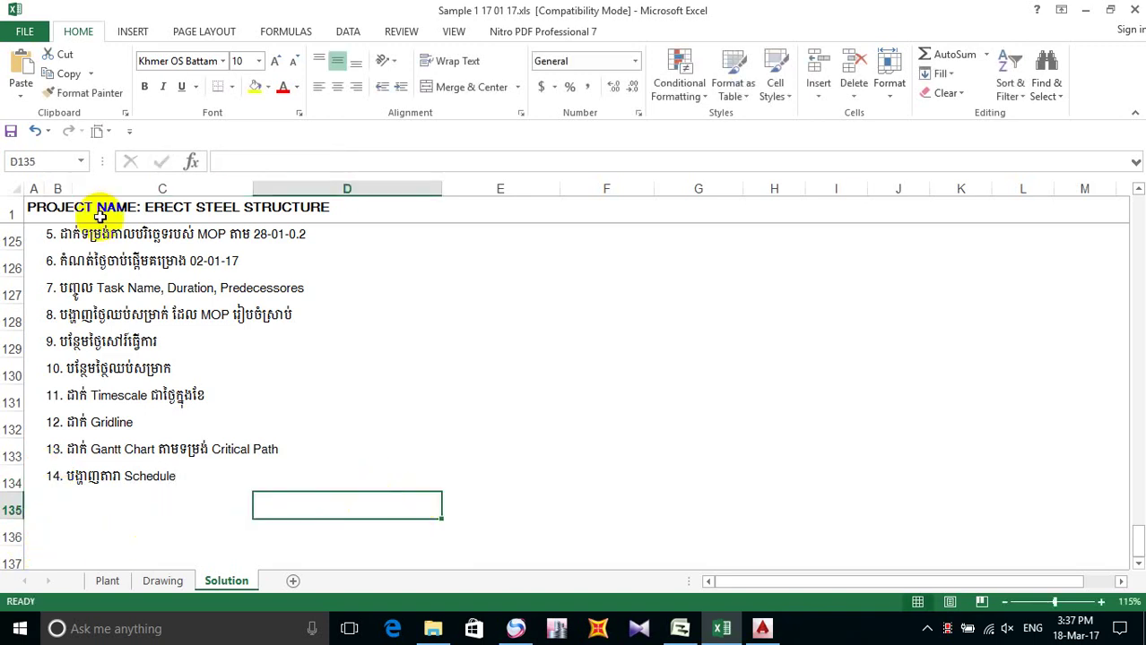
{"action": "left_click", "coordinate": [10, 131]}
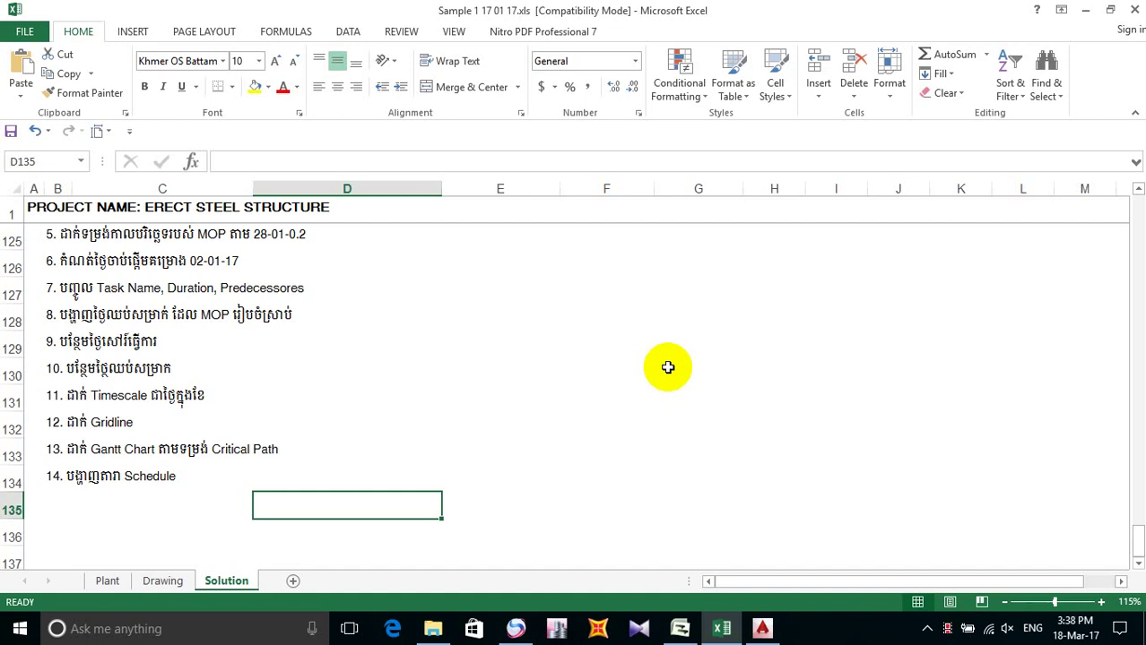
Step: Select the empty cell B135 below the last note, save the workbook again and look over the list of noted steps
{"action": "left_click", "coordinate": [63, 499]}
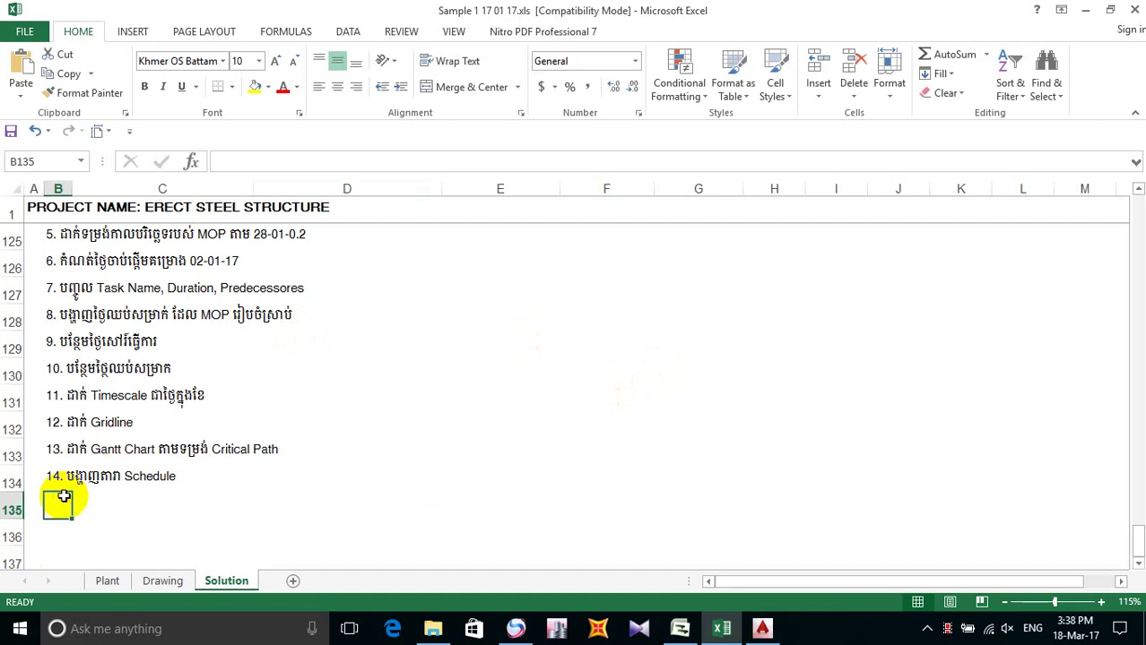
{"action": "scroll", "coordinate": [135, 491], "scroll_direction": "down", "scroll_amount": 1}
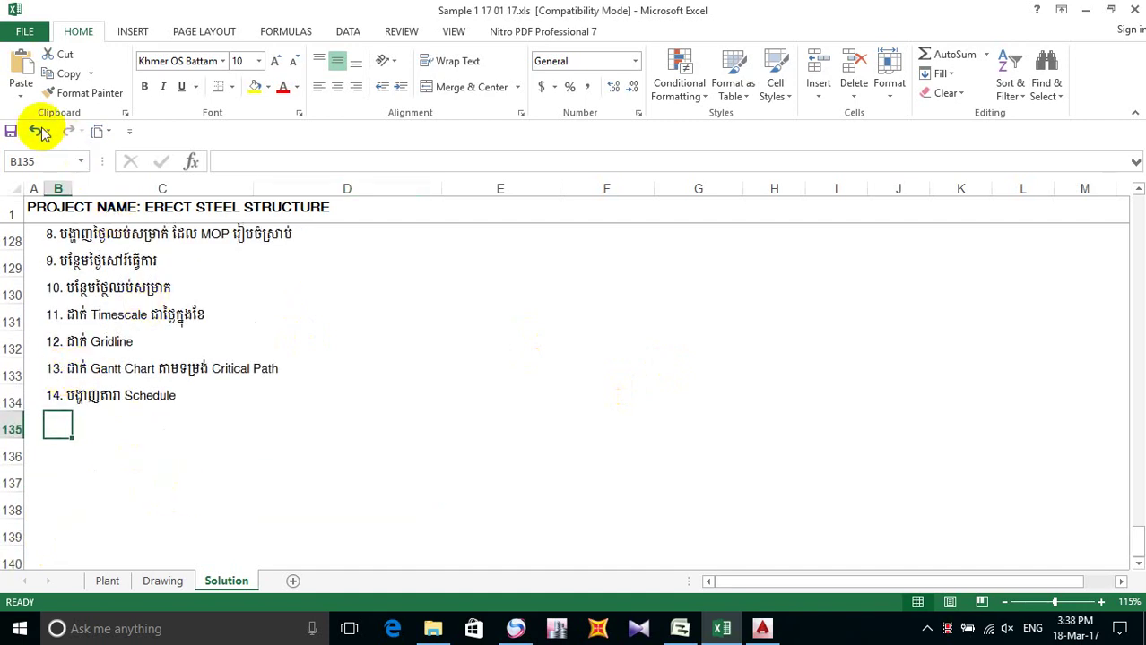
{"action": "left_click", "coordinate": [11, 132]}
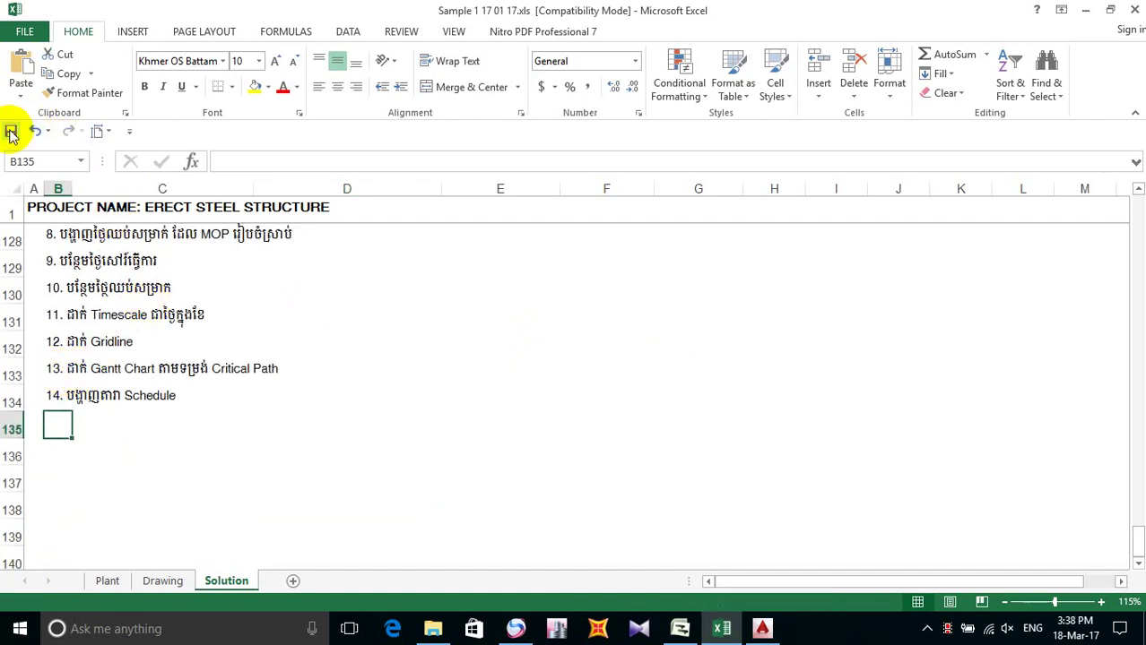
{"action": "left_click", "coordinate": [11, 132]}
{"action": "left_click", "coordinate": [11, 133]}
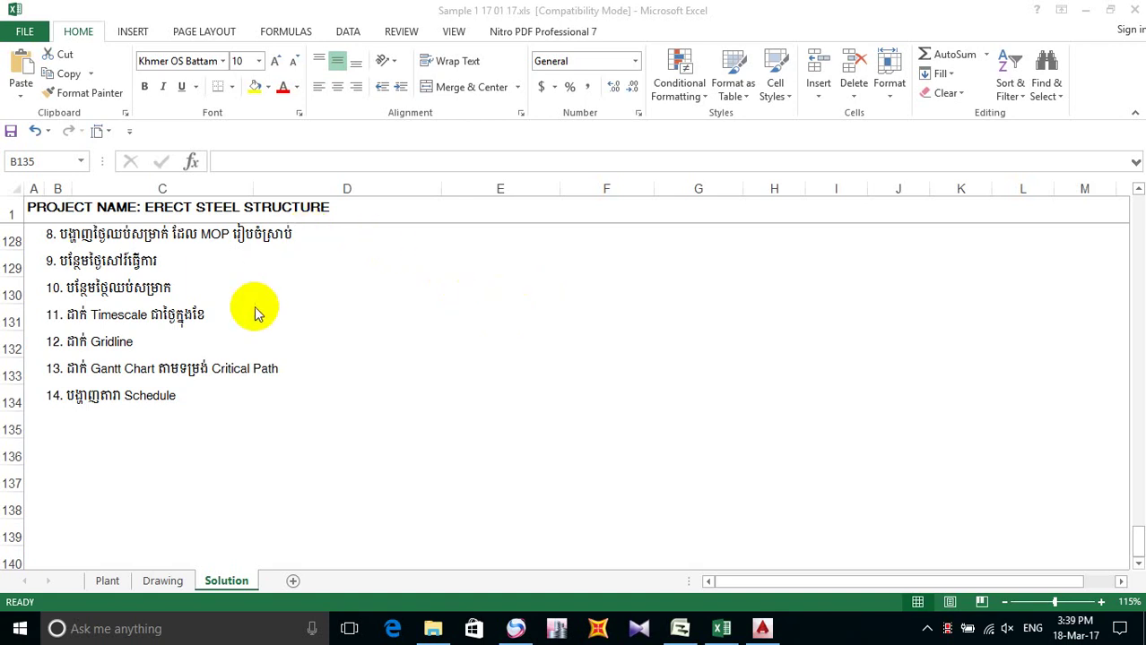
{"action": "scroll", "coordinate": [429, 302], "scroll_direction": "up", "scroll_amount": 2}
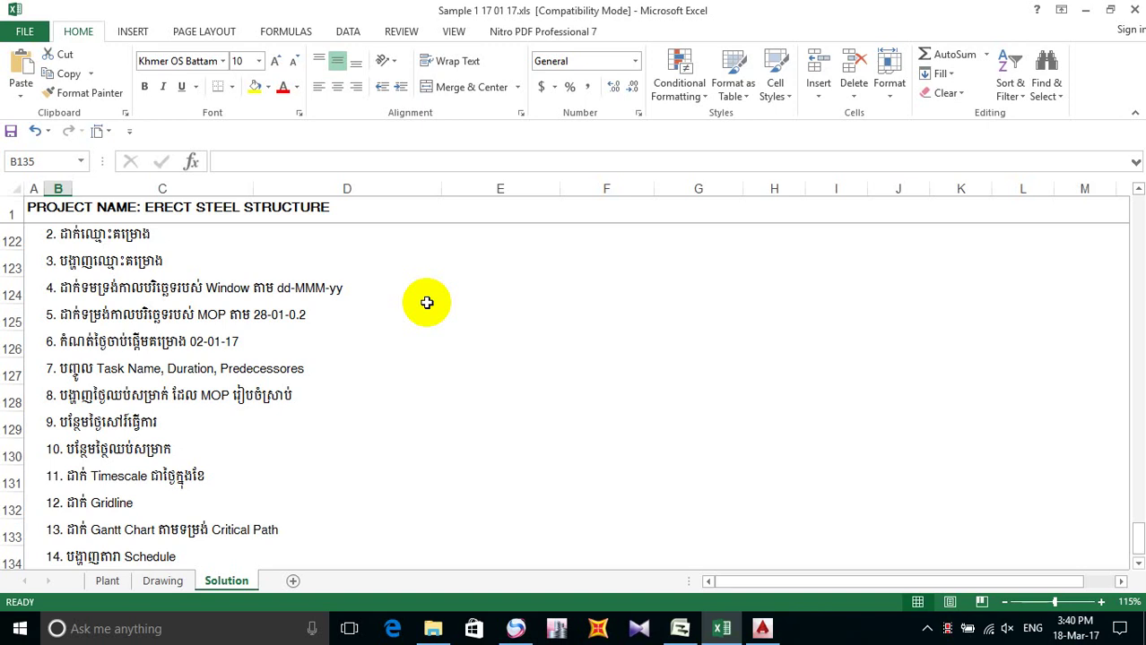
{"action": "scroll", "coordinate": [427, 303], "scroll_direction": "down", "scroll_amount": 2}
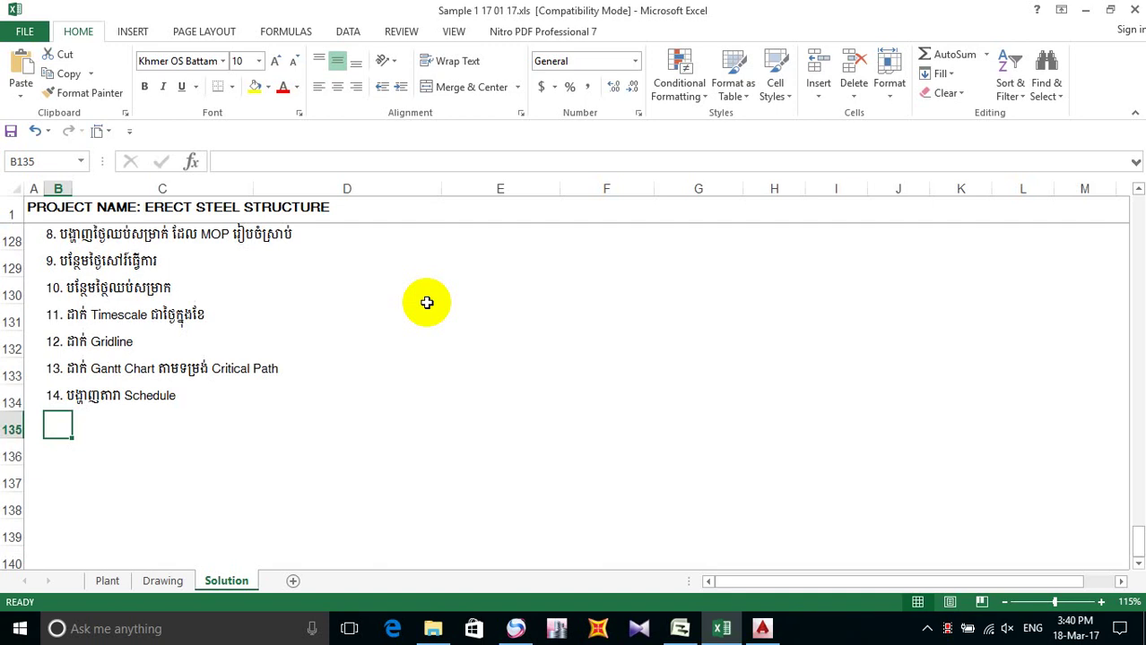
Step: Switch to Microsoft Project and display the Schedule table beside the Gantt Chart
{"action": "left_click", "coordinate": [680, 628]}
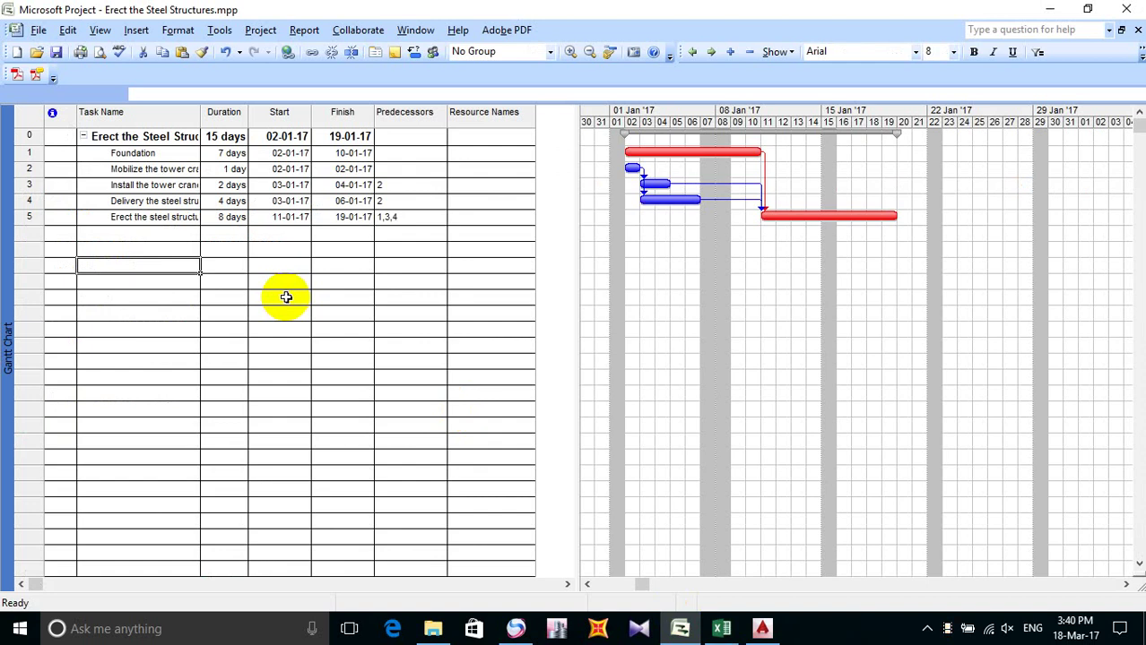
{"action": "left_click", "coordinate": [99, 31]}
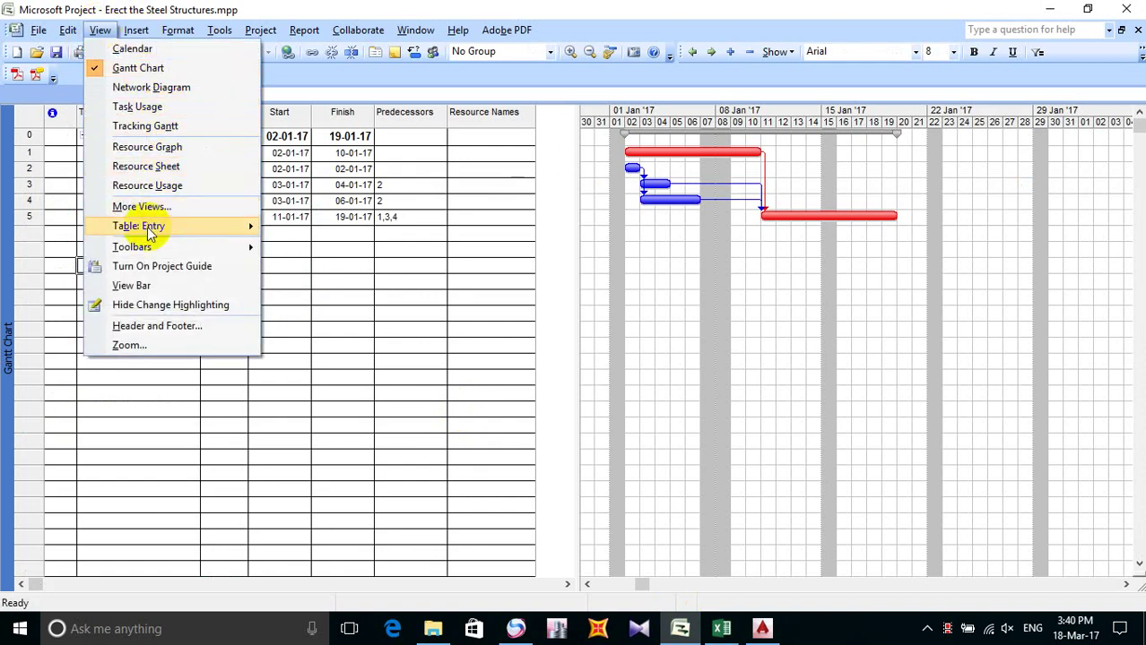
{"action": "mouse_move", "coordinate": [150, 229]}
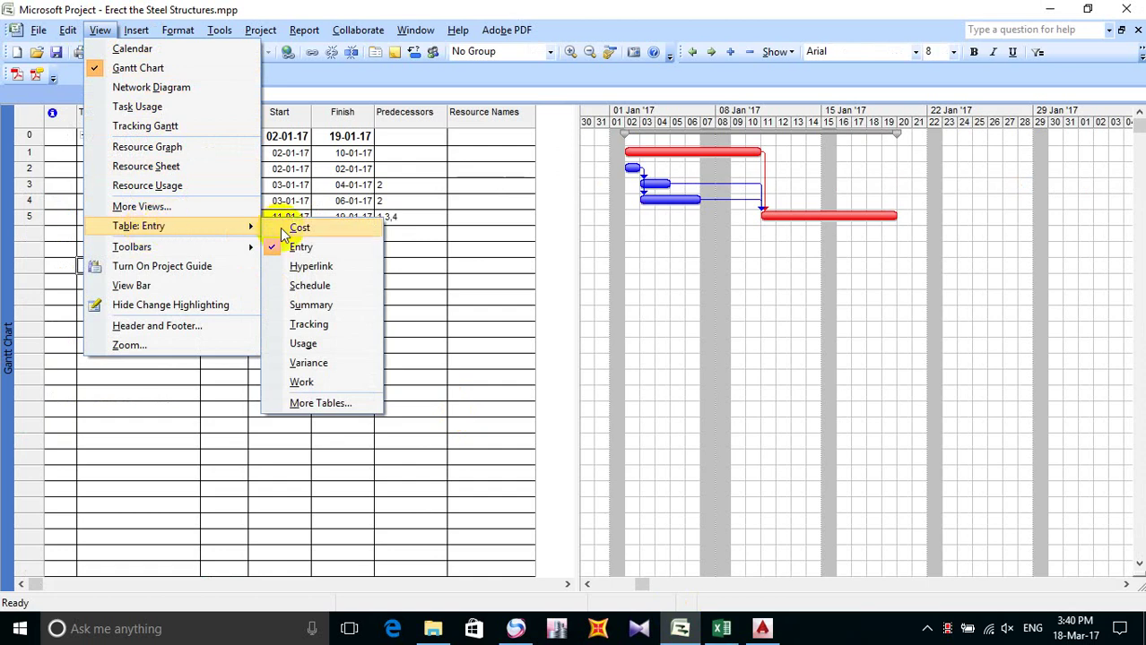
{"action": "left_click", "coordinate": [310, 286]}
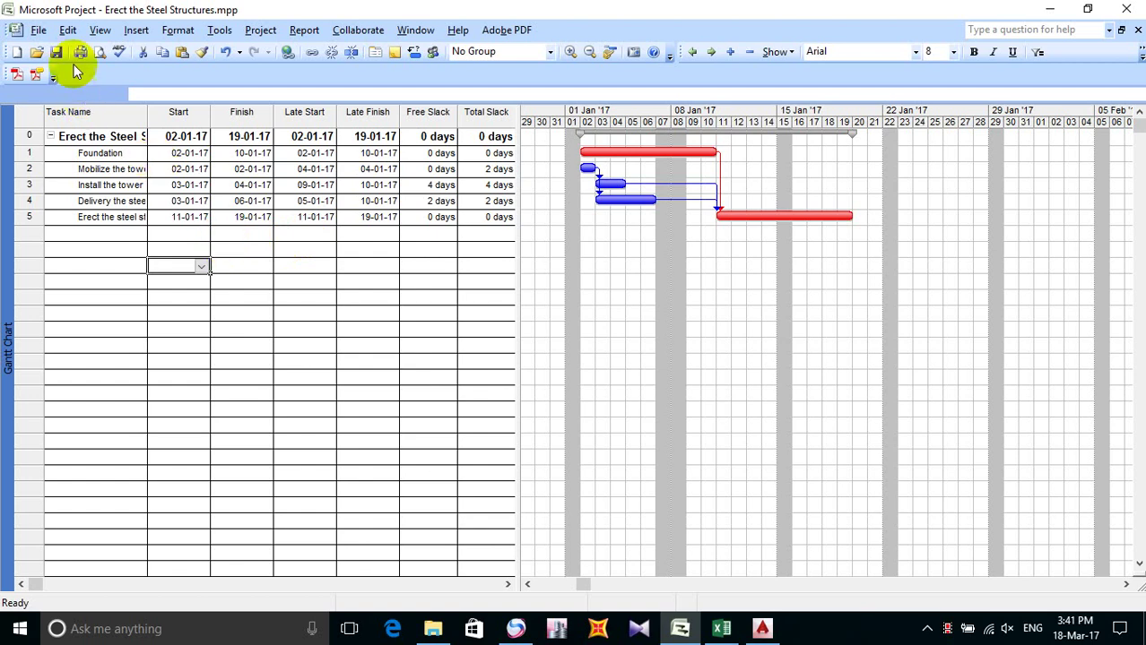
Step: Return the task table to Entry and reapply the Schedule table
{"action": "left_click", "coordinate": [96, 31]}
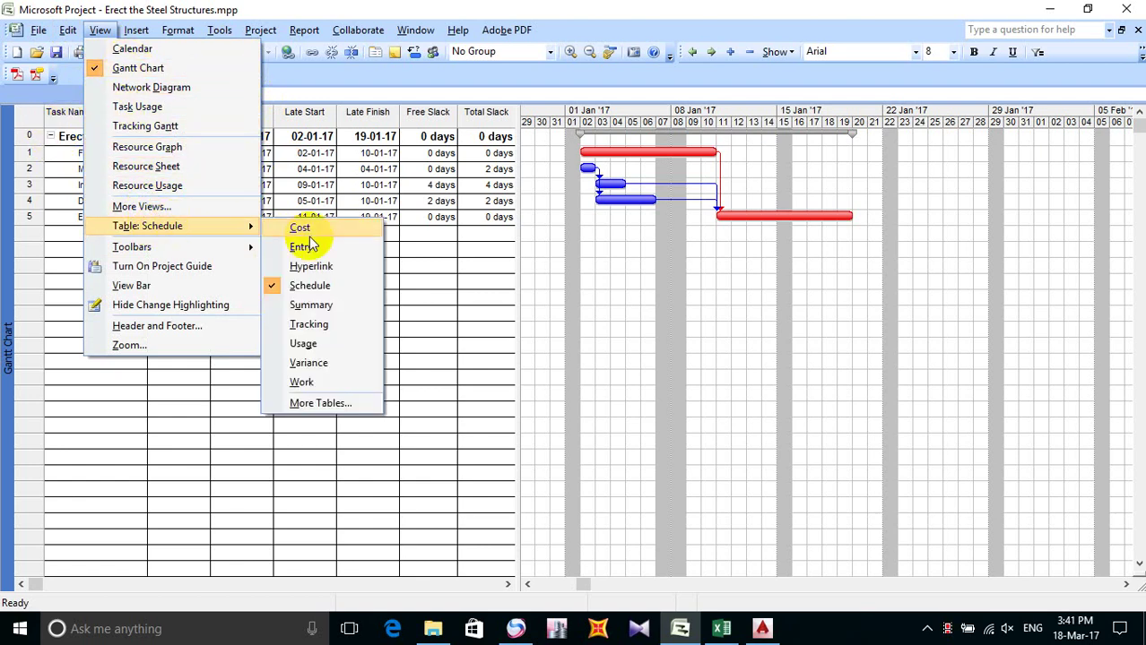
{"action": "left_click", "coordinate": [300, 247]}
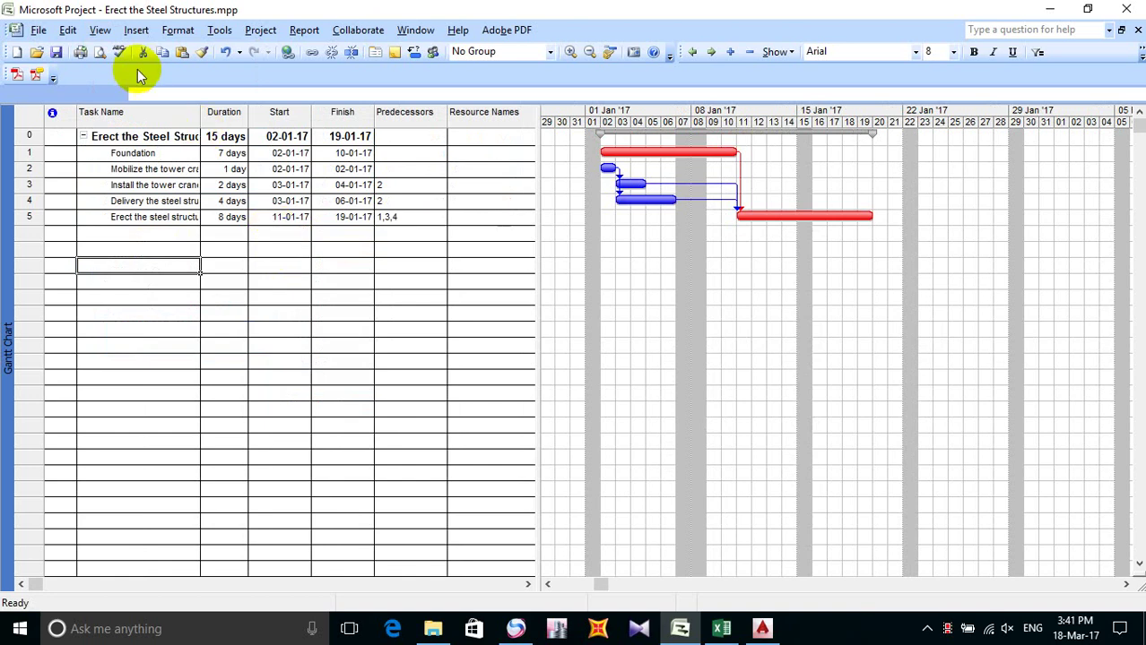
{"action": "left_click", "coordinate": [103, 32]}
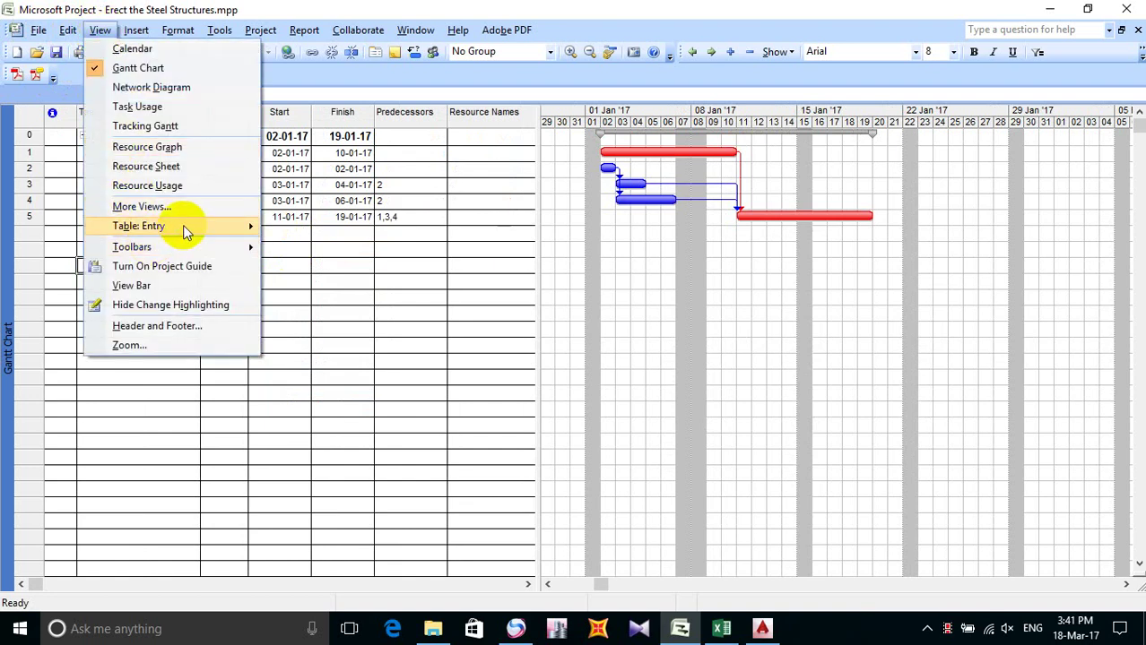
{"action": "mouse_move", "coordinate": [186, 232]}
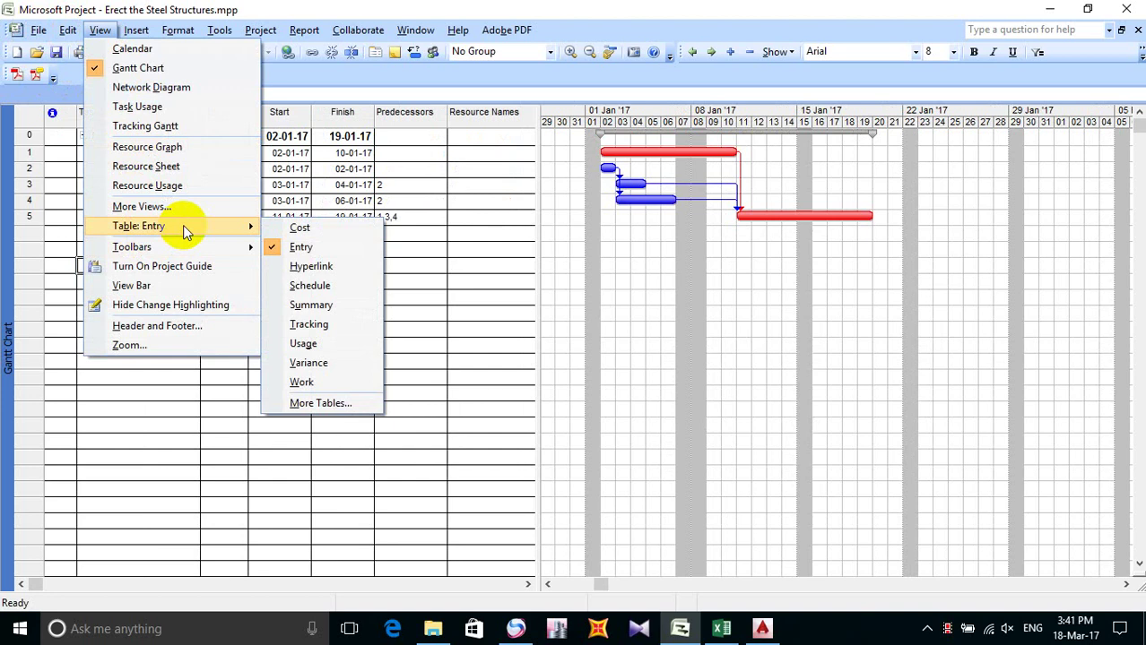
{"action": "left_click", "coordinate": [309, 286]}
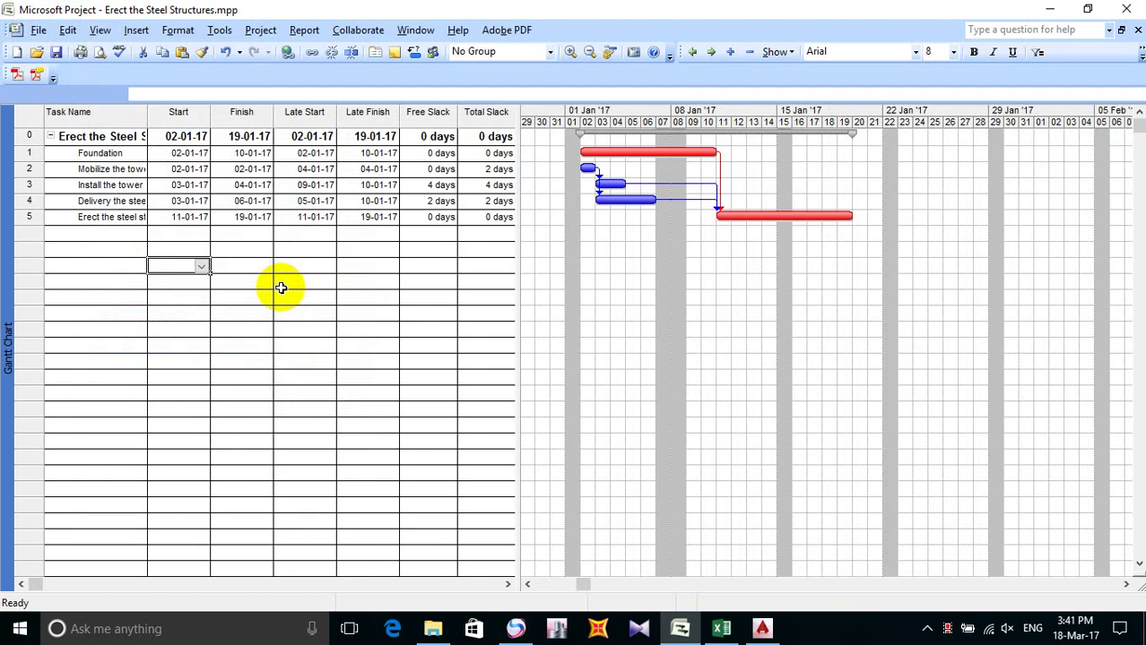
Step: Save the project and widen the table pane slightly beyond the Total Slack column
{"action": "left_click", "coordinate": [59, 51]}
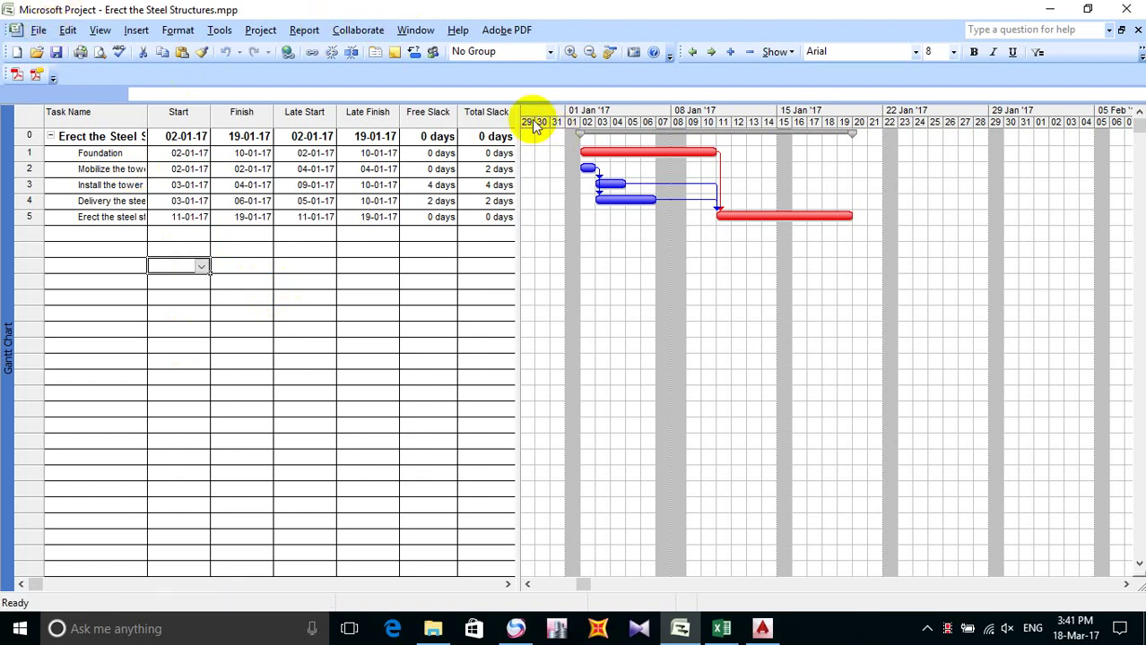
{"action": "left_click_drag", "start_coordinate": [518, 136], "coordinate": [537, 138]}
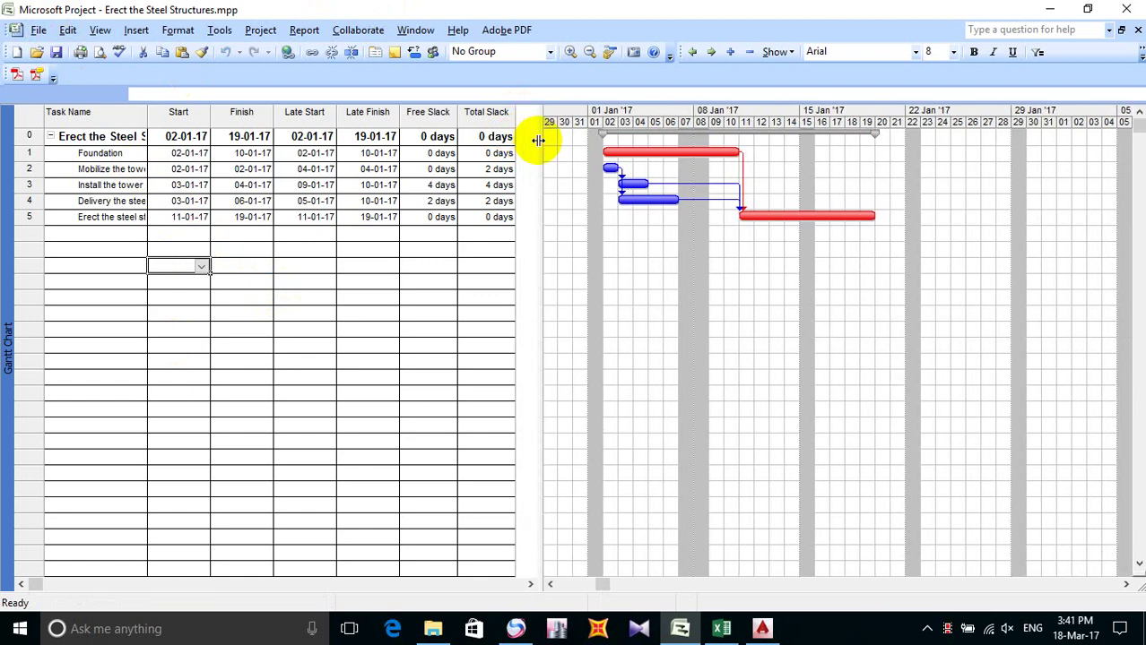
{"action": "left_click", "coordinate": [453, 264]}
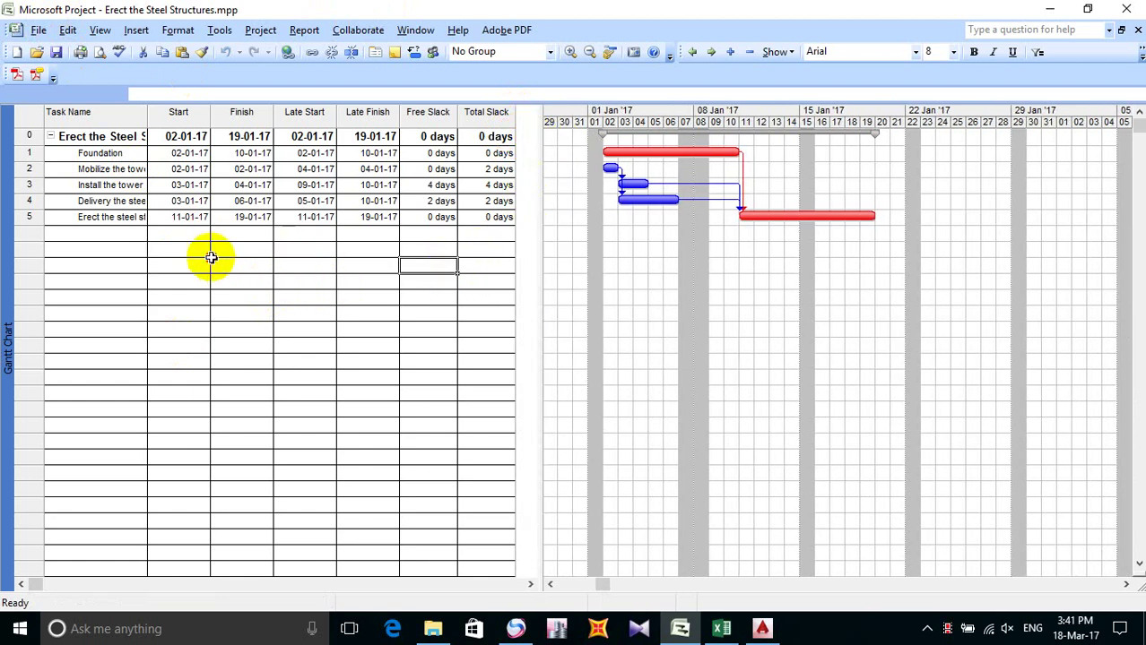
{"action": "left_click", "coordinate": [217, 251]}
{"action": "left_click", "coordinate": [182, 264]}
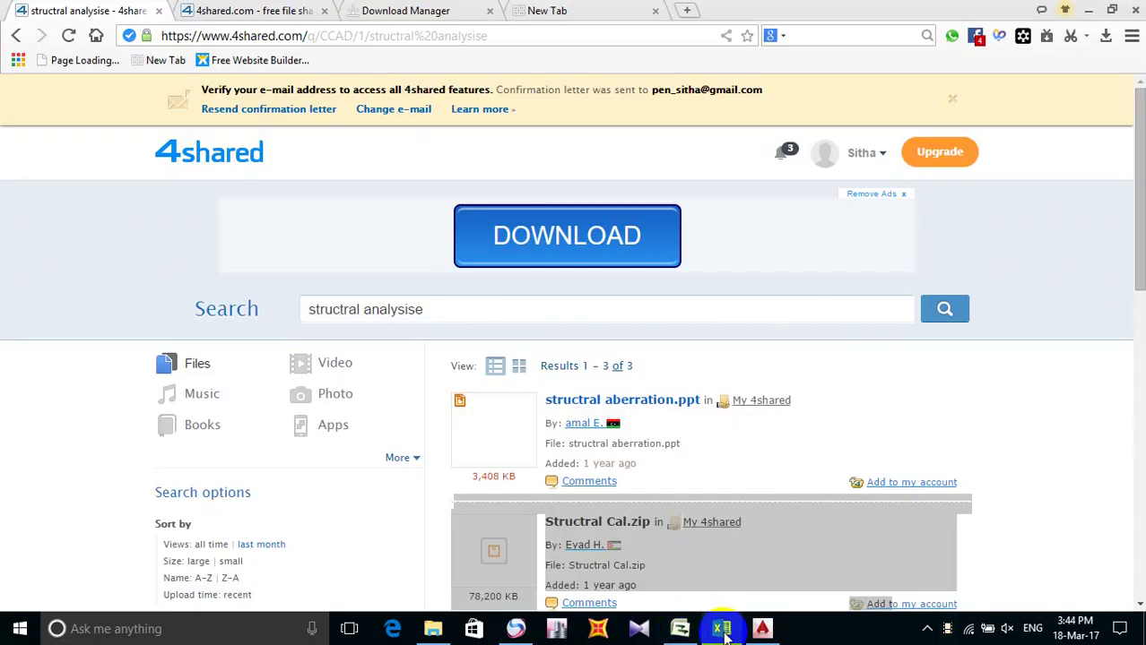
Step: Switch to Excel and begin the note in cell B135 with "15. បង្ហាញជួរឈរមាន"
{"action": "left_click", "coordinate": [722, 628]}
{"action": "left_click", "coordinate": [61, 418]}
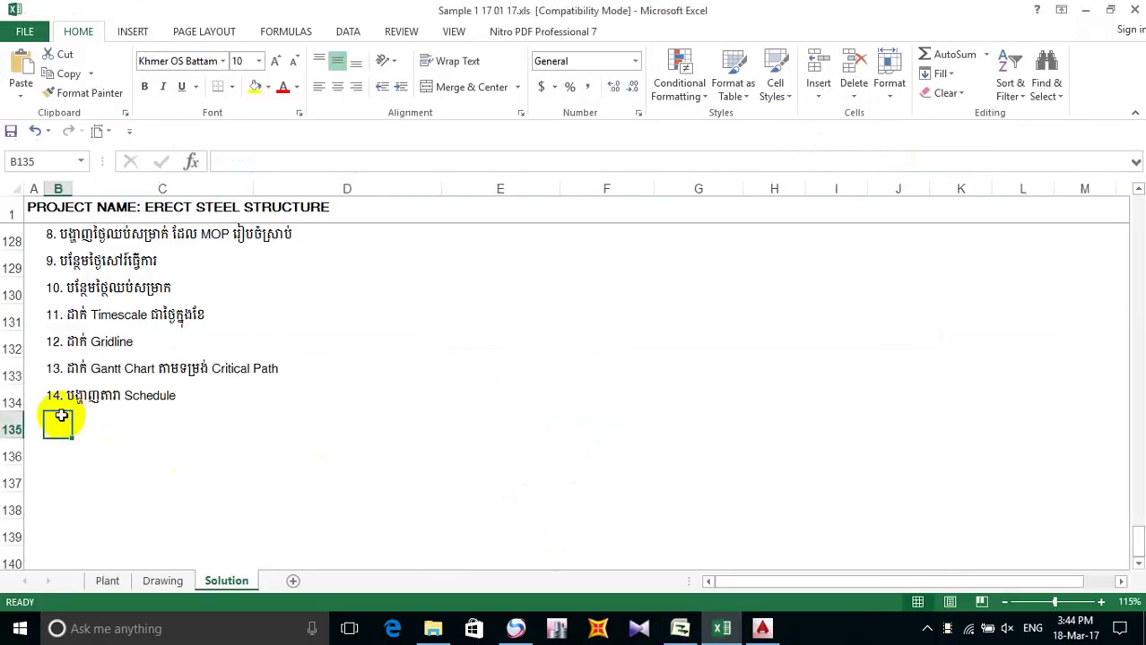
{"action": "type", "text": "15"}
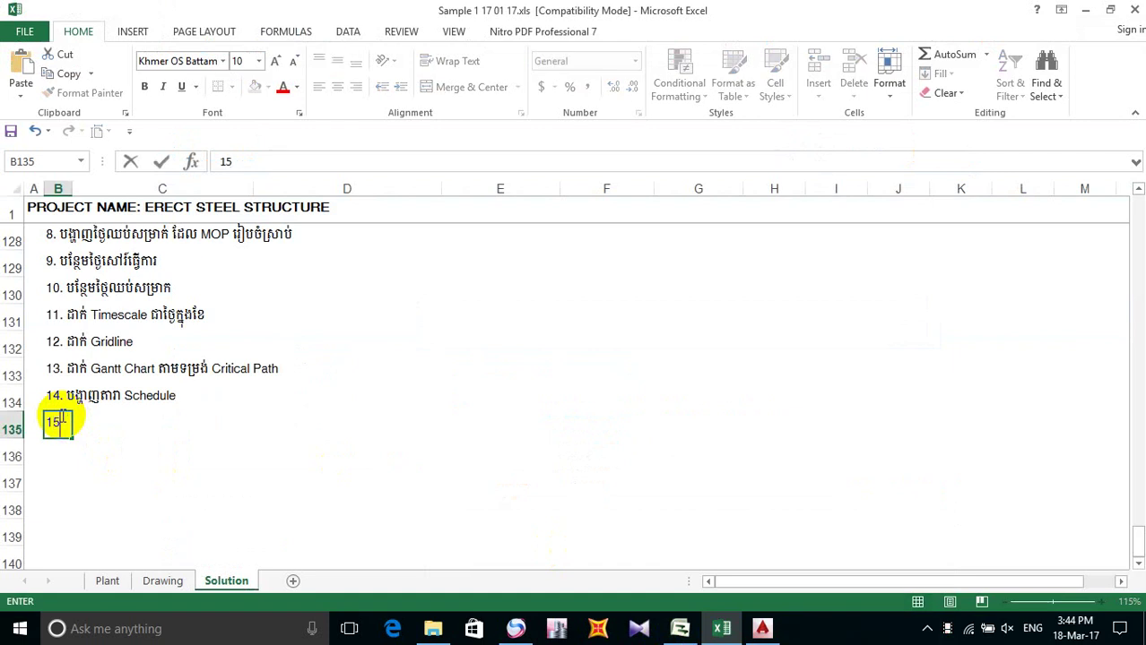
{"action": "type", "text": "."}
{"action": "type", "text": " បង"}
{"action": "key", "text": "BackSpace"}
{"action": "type", "text": "ង្ហ"}
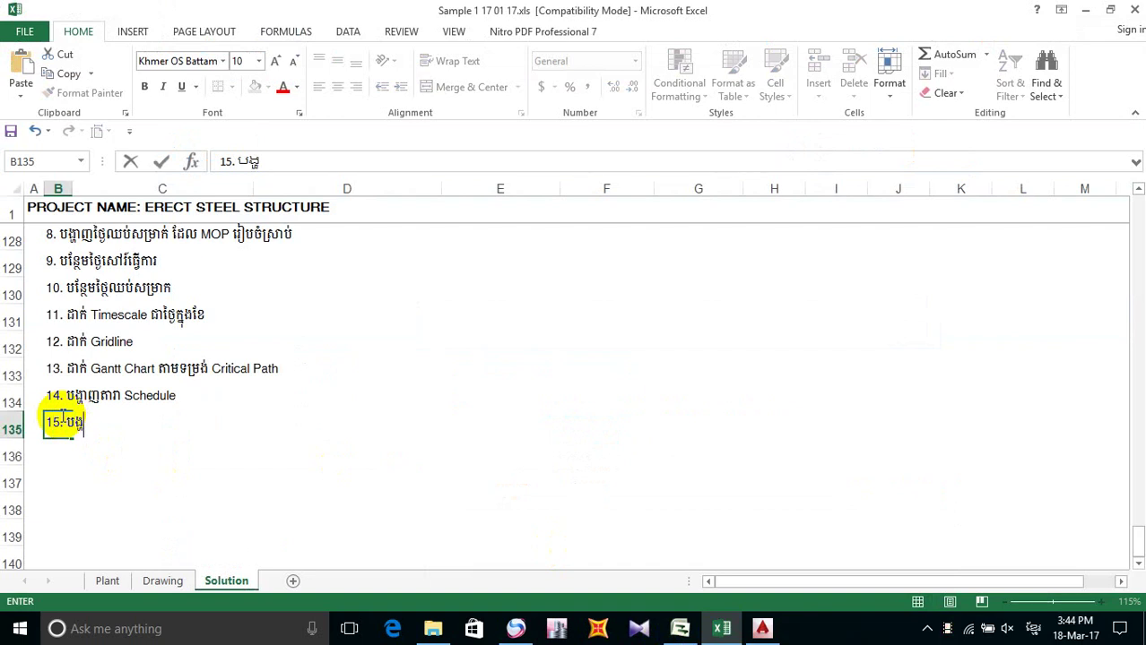
{"action": "type", "text": "ាញជ"}
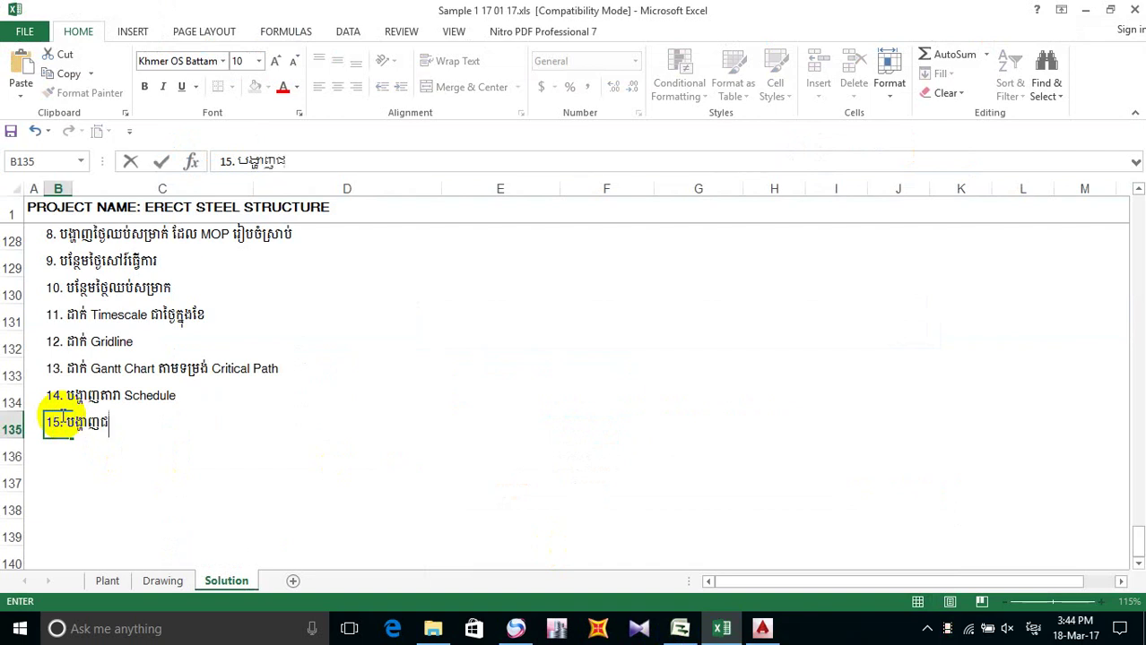
{"action": "type", "text": "ូ"}
{"action": "type", "text": "រ"}
{"action": "type", "text": "ឈ"}
{"action": "type", "text": "រ"}
{"action": "type", "text": "មាន"}
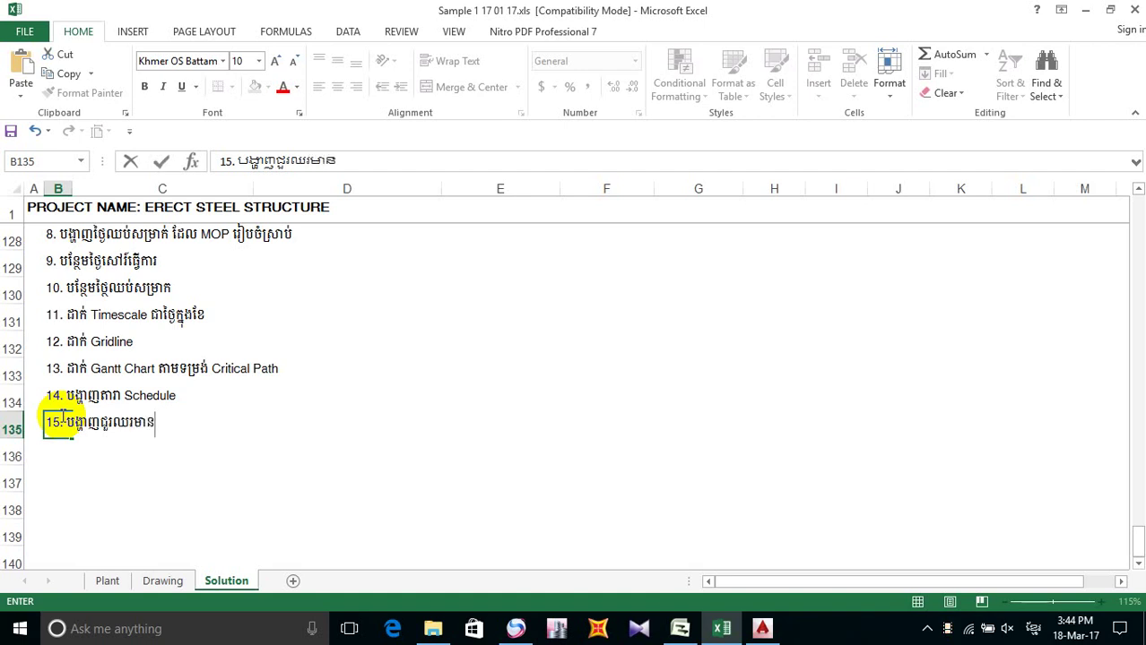
Step: Continue the note in cell B135 with the English words Field Name followed by an empty pair of quotation marks
{"action": "key", "text": "alt+shift"}
{"action": "type", "text": "Field Nan"}
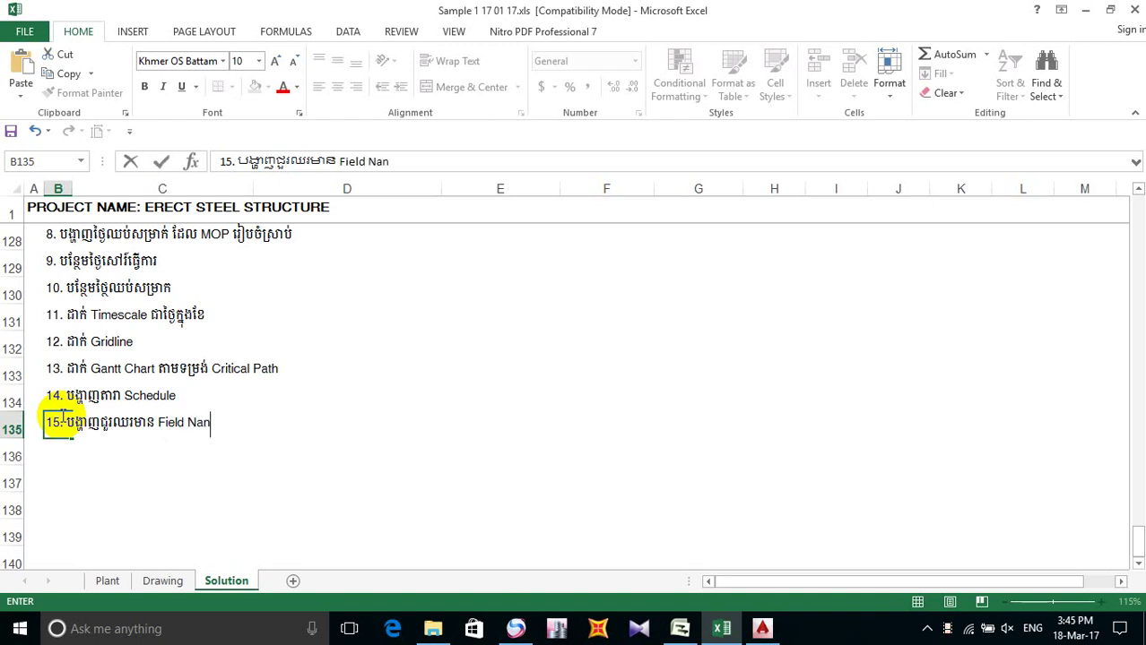
{"action": "key", "text": "BackSpace"}
{"action": "type", "text": "me \"\""}
{"action": "key", "text": "Left"}
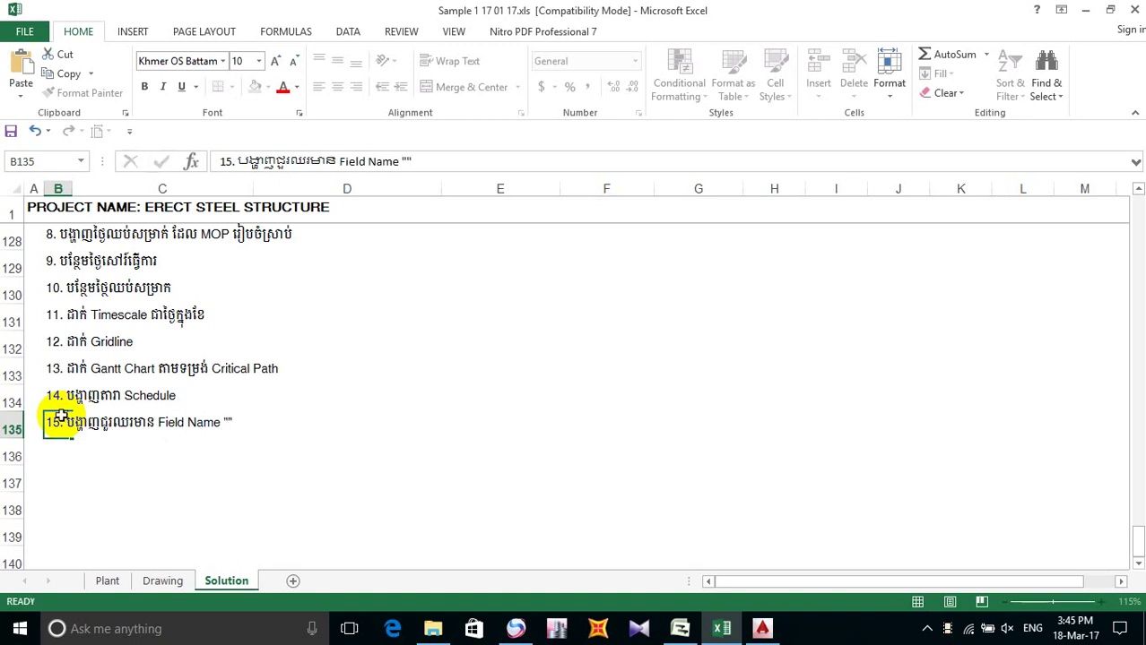
Step: Reopen cell B135 for editing and fill the empty quotation marks with Predecessors
{"action": "double_click", "coordinate": [60, 418]}
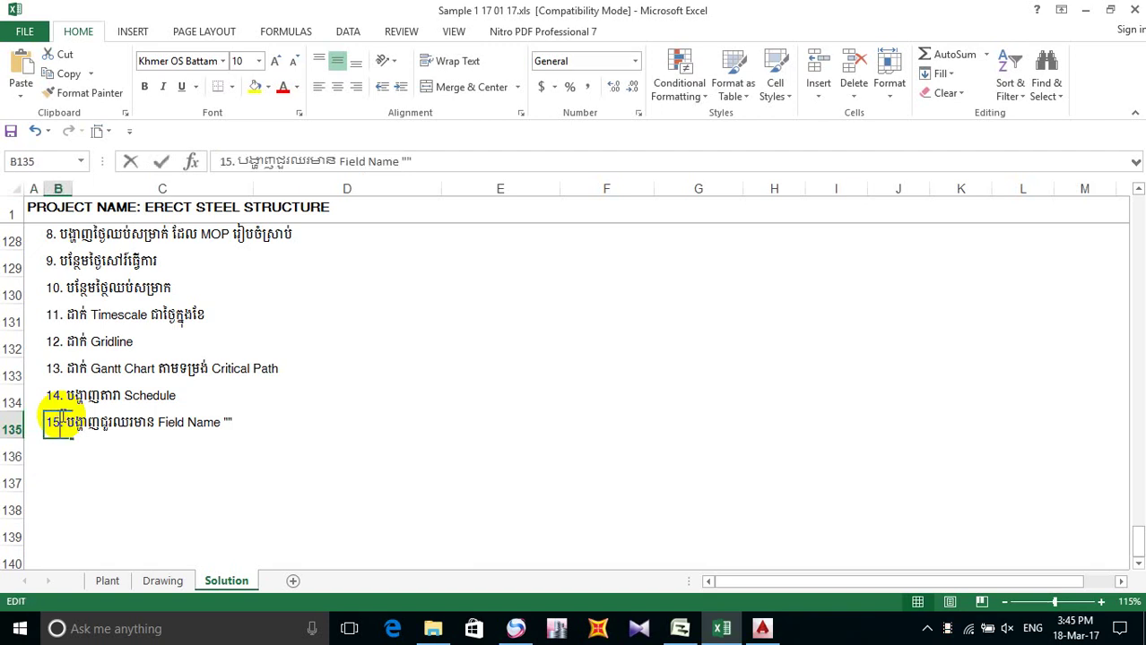
{"action": "double_click", "coordinate": [227, 422]}
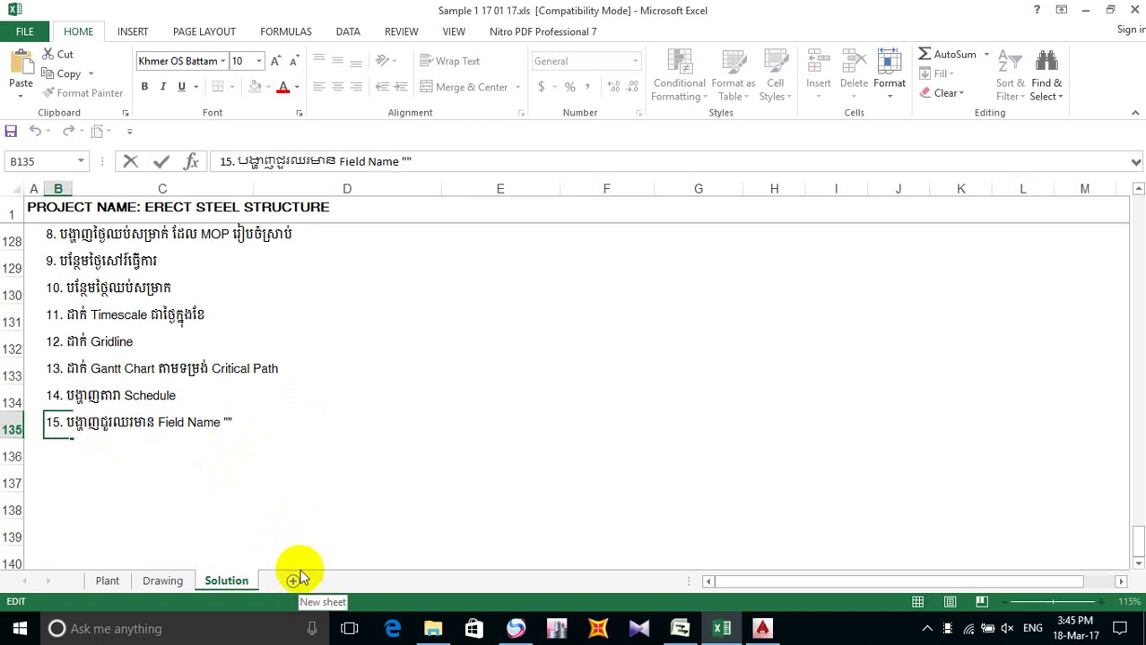
{"action": "type", "text": "Predec"}
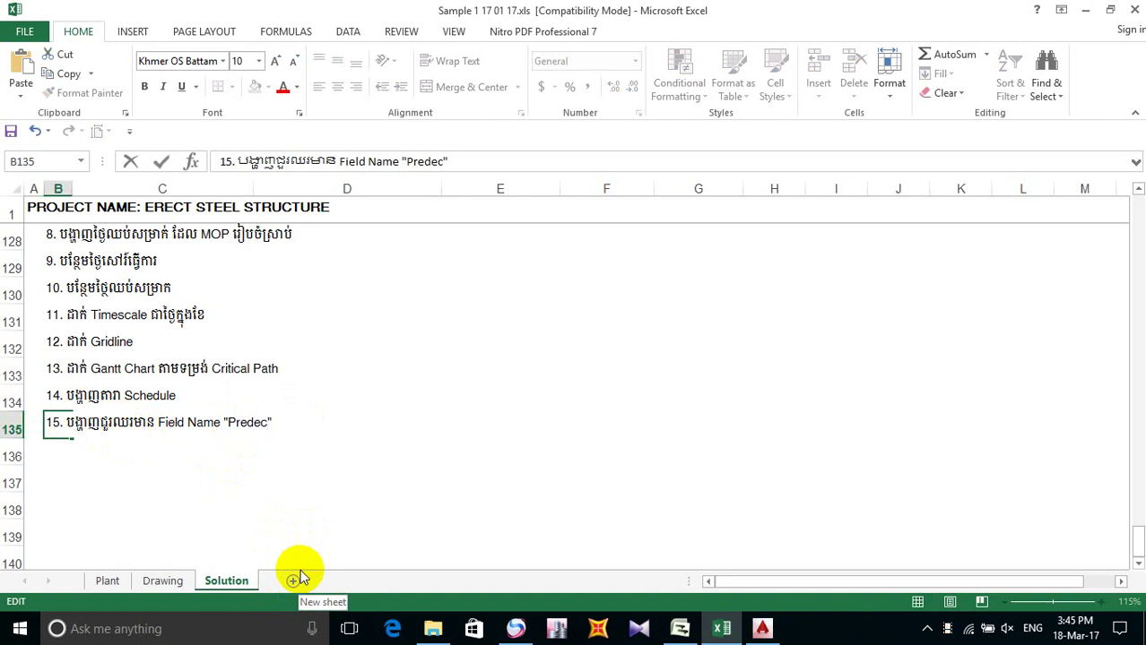
{"action": "type", "text": "eddo"}
{"action": "key", "text": "BackSpace"}
{"action": "key", "text": "BackSpace"}
{"action": "key", "text": "BackSpace"}
{"action": "type", "text": "ssors"}
{"action": "key", "text": "Right"}
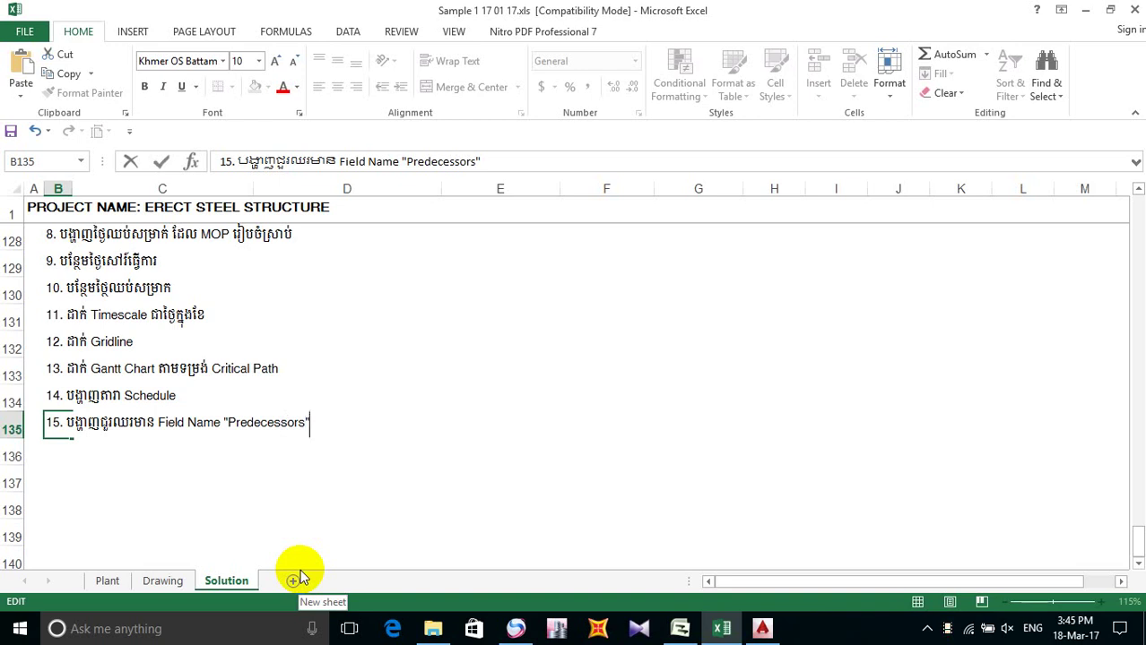
Step: Add "Successors" in quotation marks as the second field name in note 15, followed by a comma
{"action": "type", "text": ",\"\""}
{"action": "key", "text": "Left"}
{"action": "type", "text": "Succe"}
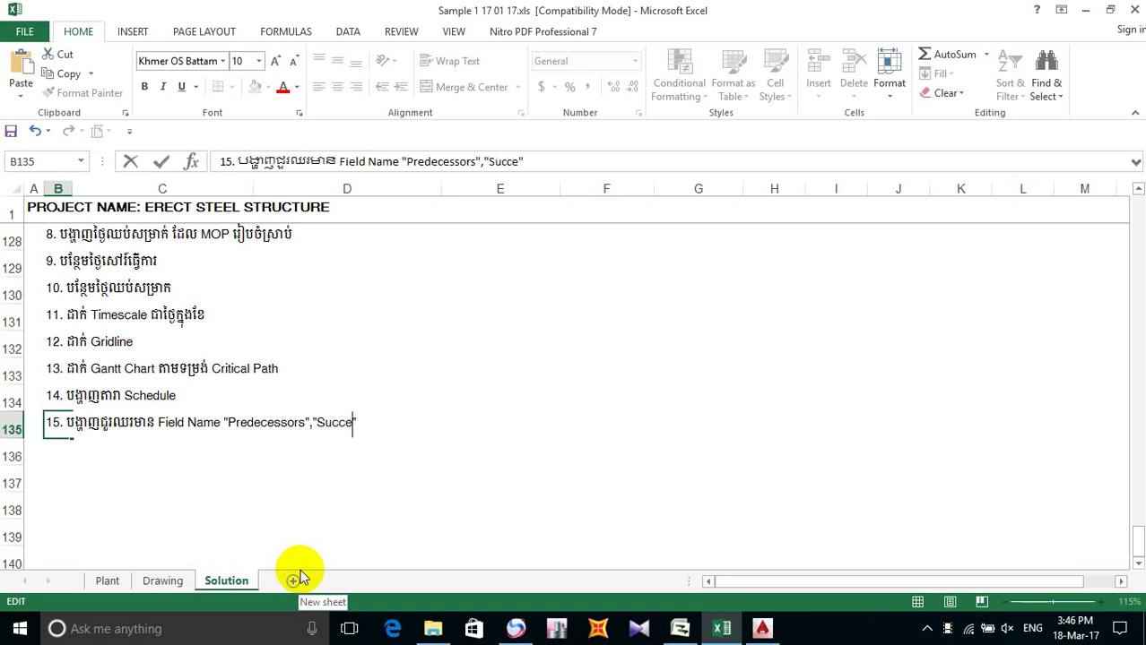
{"action": "type", "text": "ssor\"s"}
{"action": "key", "text": "Right"}
{"action": "type", "text": ","}
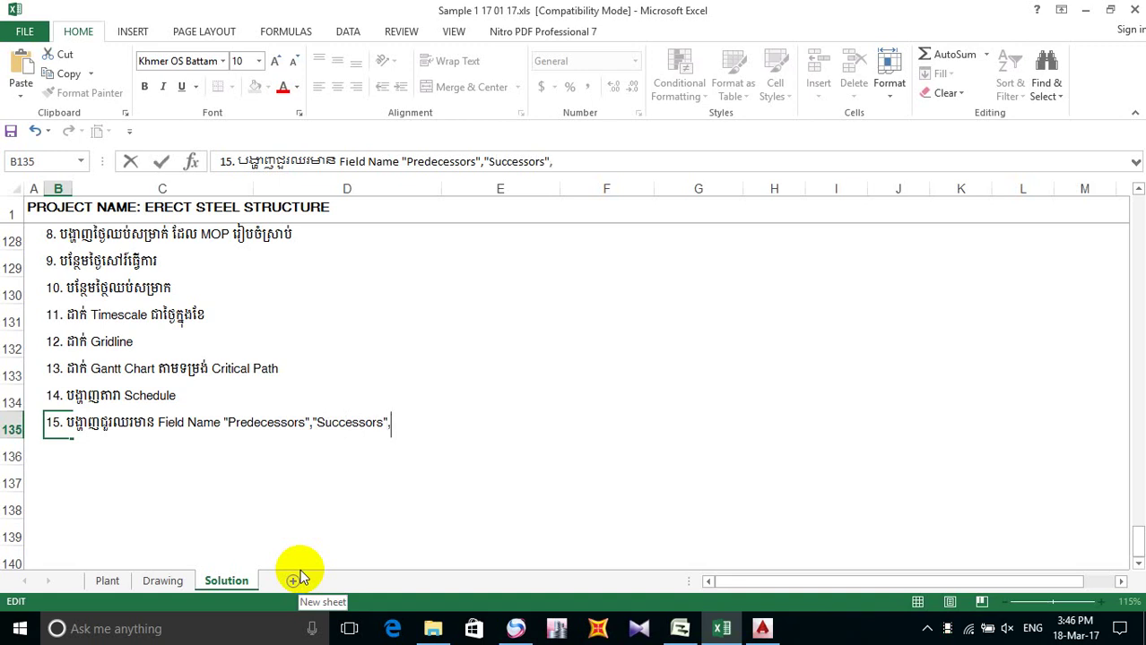
Step: Add "Critical" as the third field name in note 15 and save the workbook
{"action": "type", "text": "\"\""}
{"action": "key", "text": "Left"}
{"action": "type", "text": "Critical"}
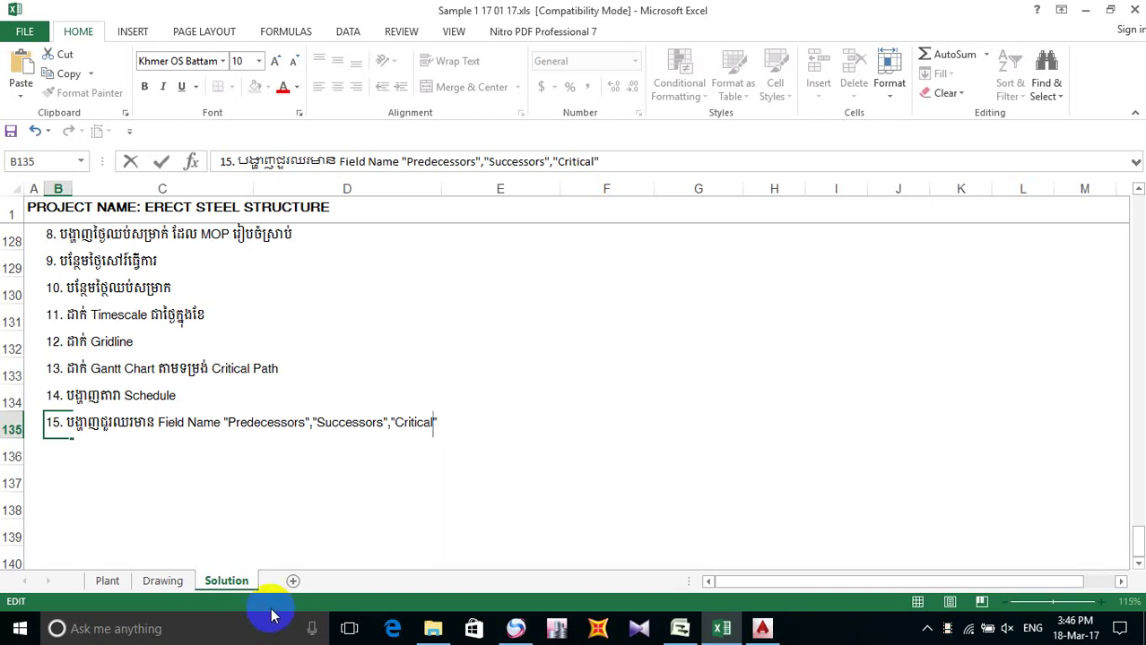
{"action": "left_click", "coordinate": [572, 425]}
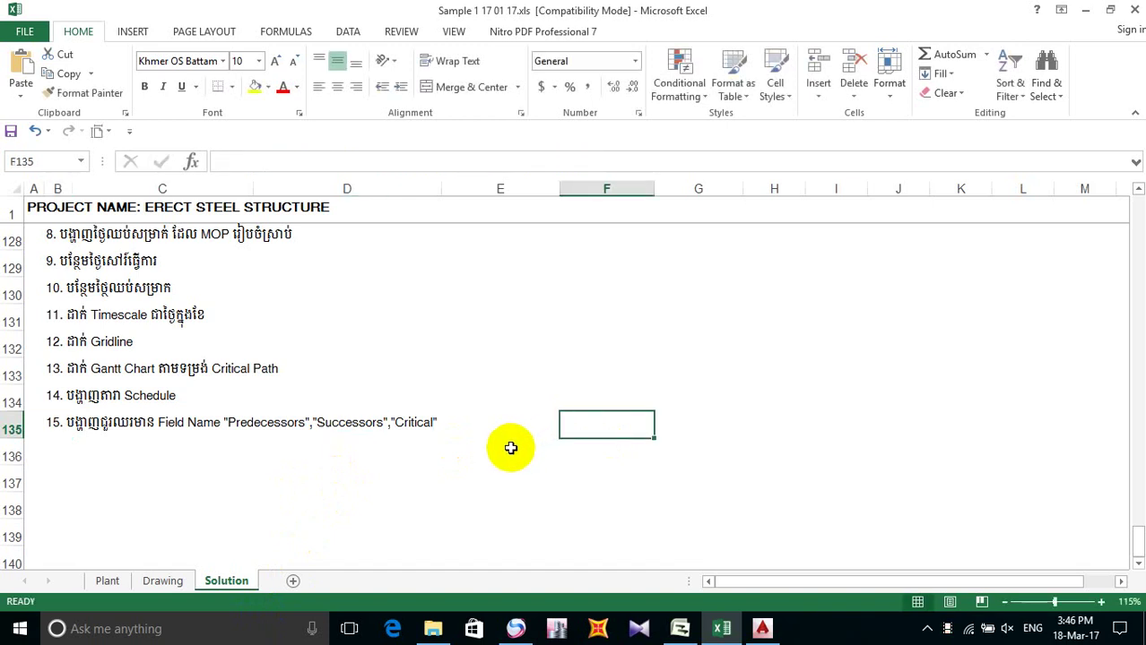
{"action": "left_click", "coordinate": [333, 482]}
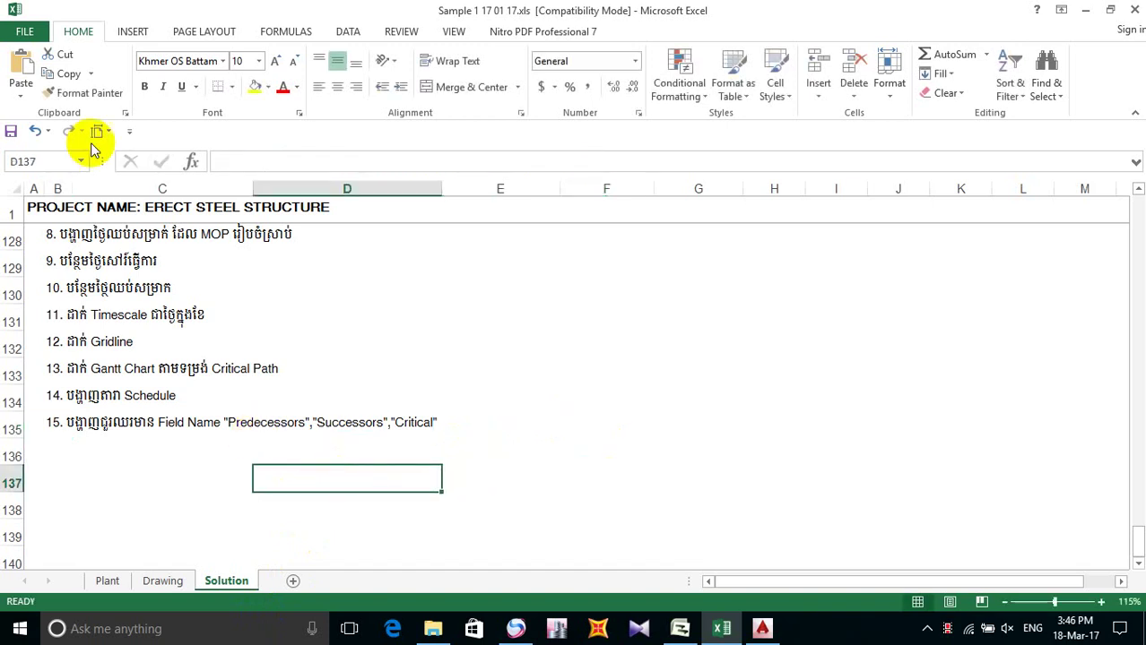
{"action": "left_click", "coordinate": [11, 132]}
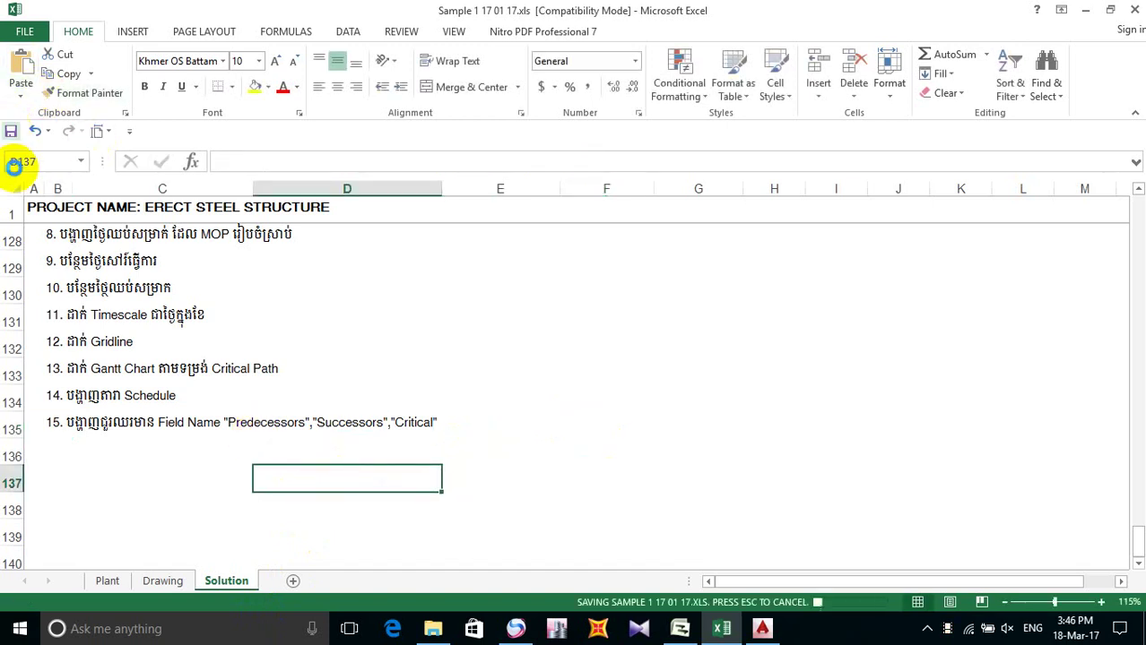
Step: Select the empty cell B136 below note 15
{"action": "left_click", "coordinate": [399, 426]}
{"action": "left_click", "coordinate": [563, 430]}
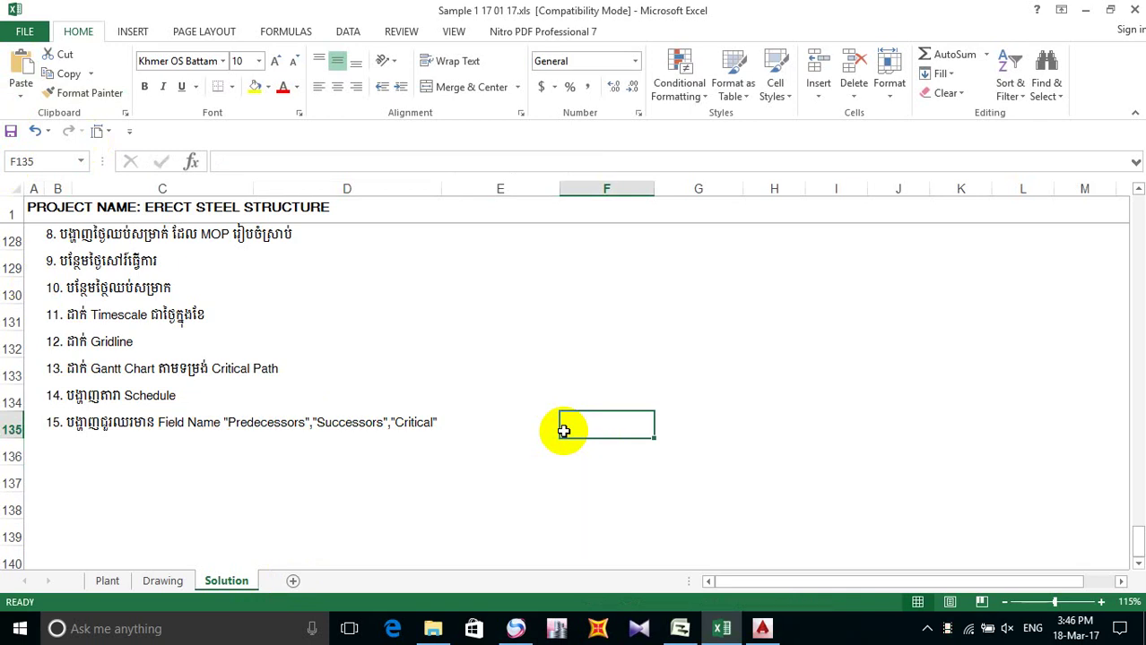
{"action": "left_click", "coordinate": [68, 450]}
{"action": "left_click", "coordinate": [115, 448]}
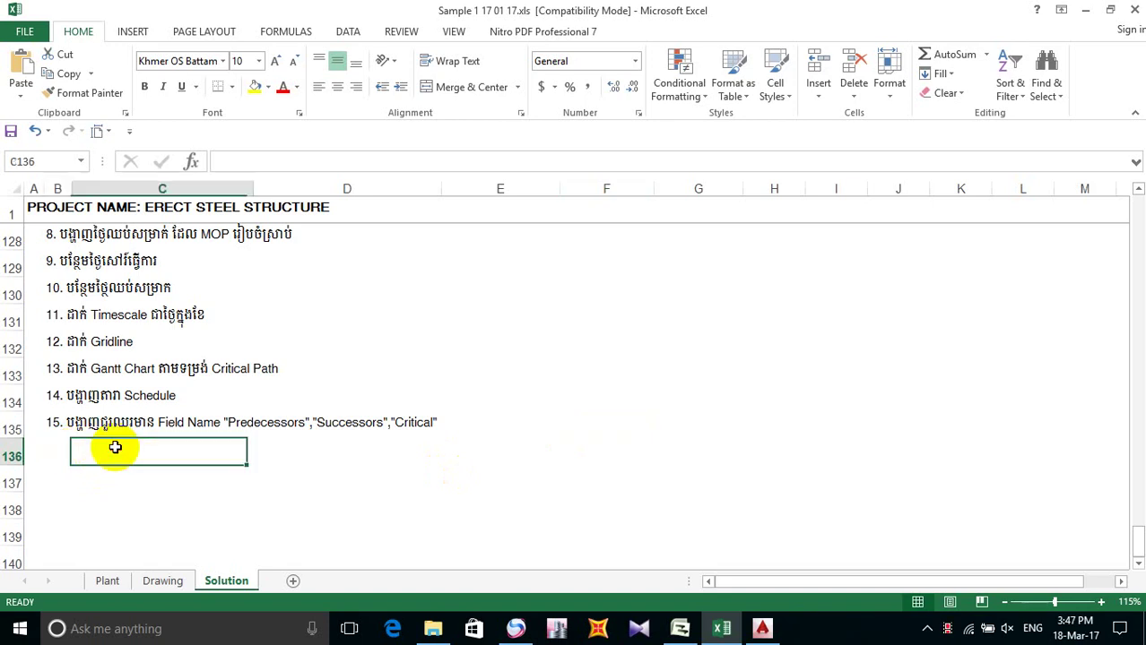
{"action": "left_click", "coordinate": [36, 447]}
{"action": "left_click", "coordinate": [51, 442]}
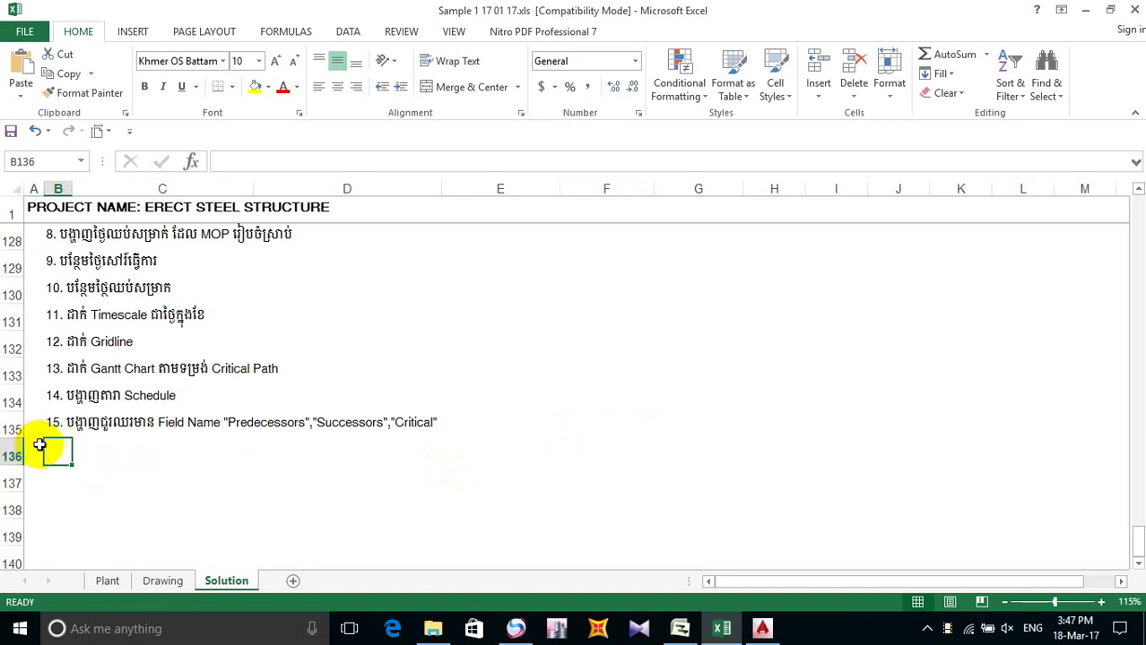
{"action": "left_click", "coordinate": [170, 450]}
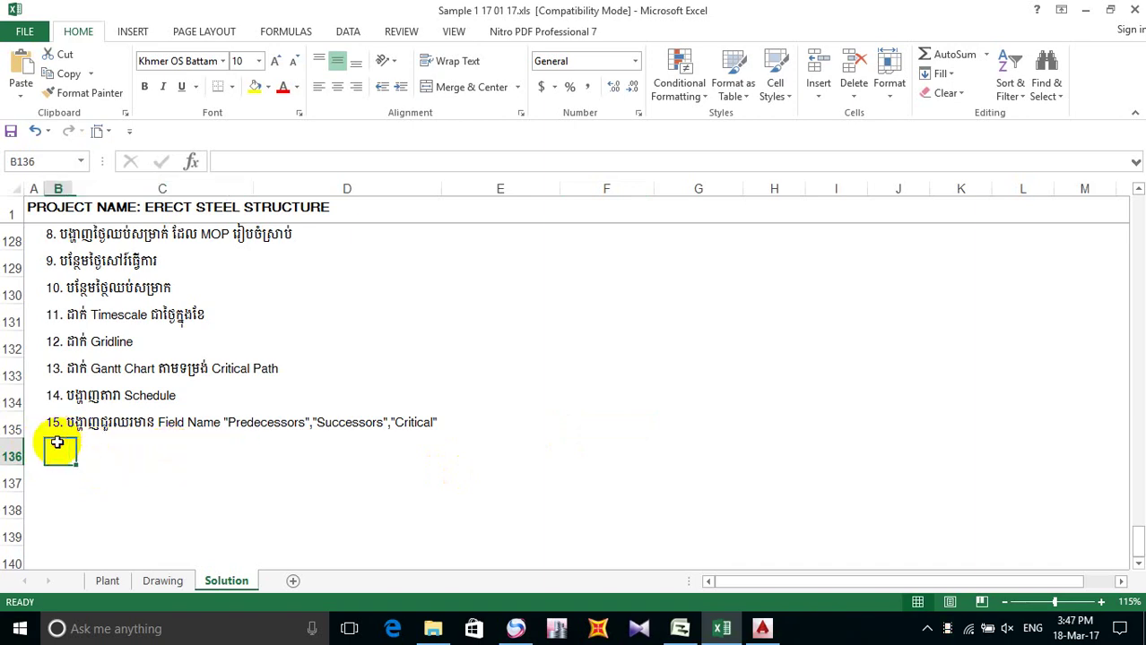
Step: Switch to the browser, search 4shared for "structral anlysise" and look through the listed files
{"action": "left_click", "coordinate": [515, 628]}
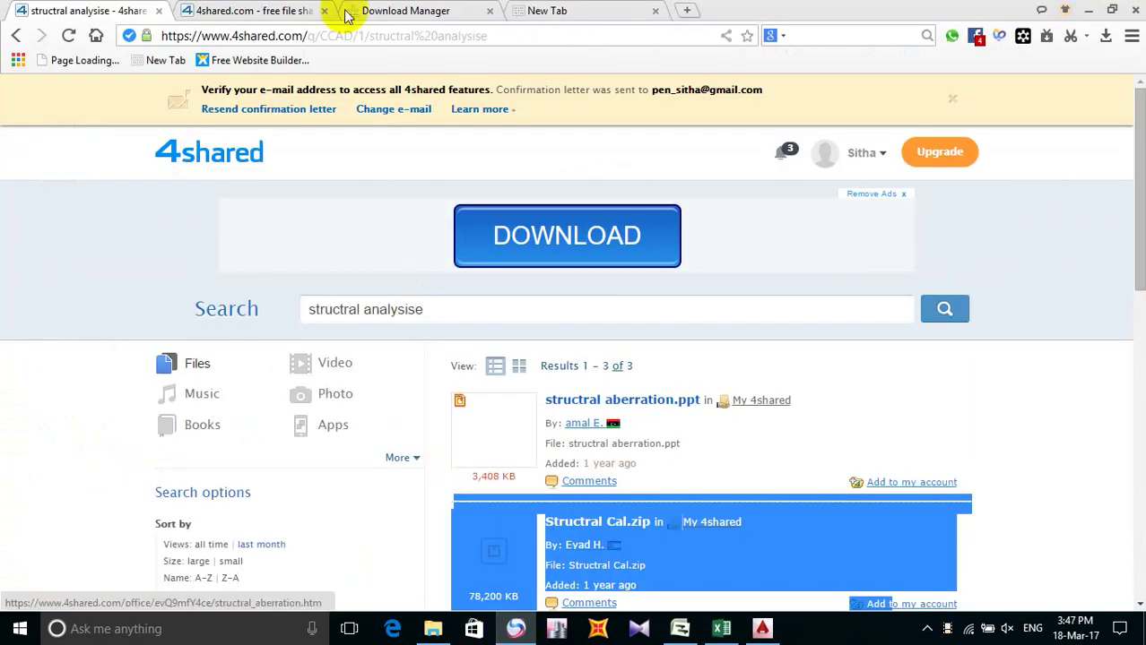
{"action": "left_click", "coordinate": [373, 310]}
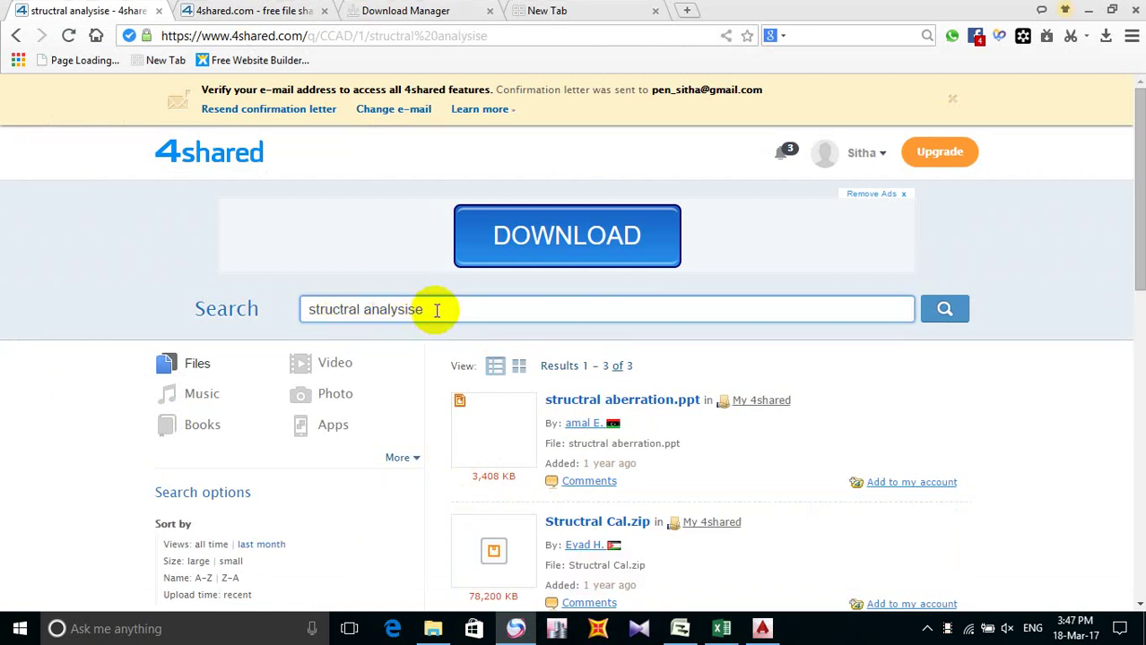
{"action": "left_click", "coordinate": [388, 309]}
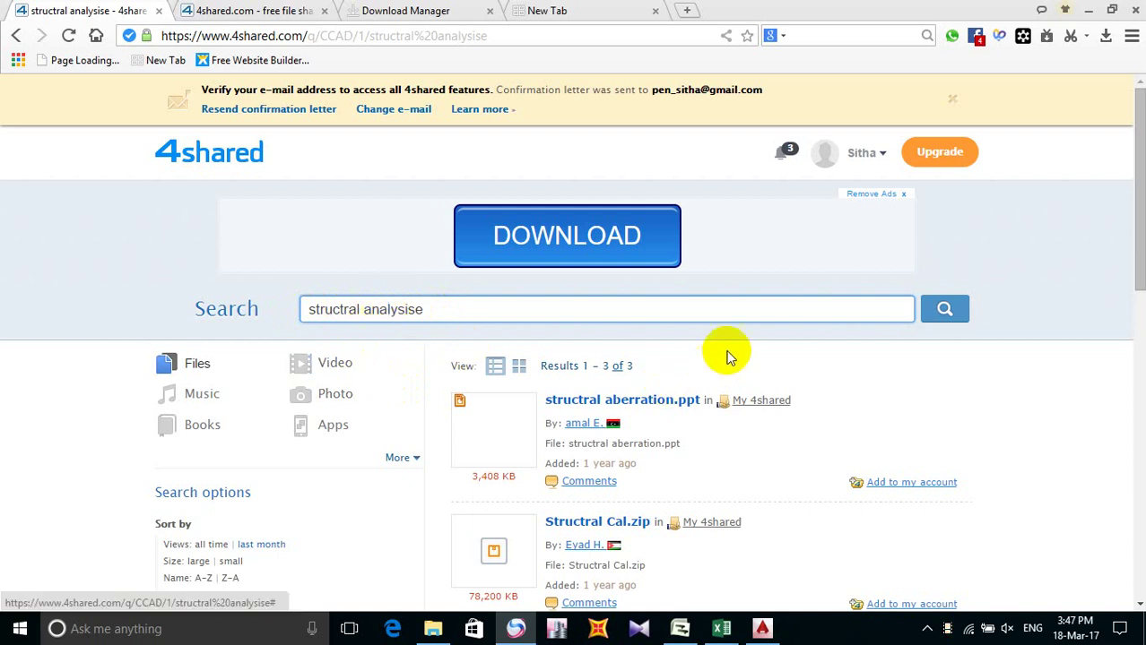
{"action": "key", "text": "BackSpace"}
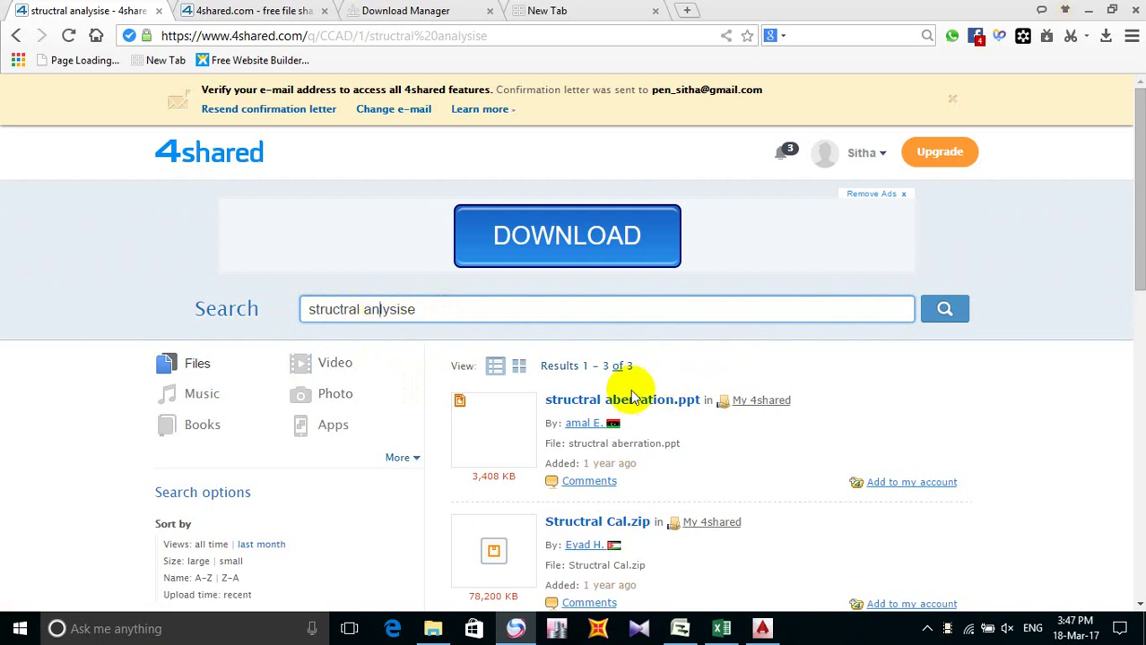
{"action": "key", "text": "Return"}
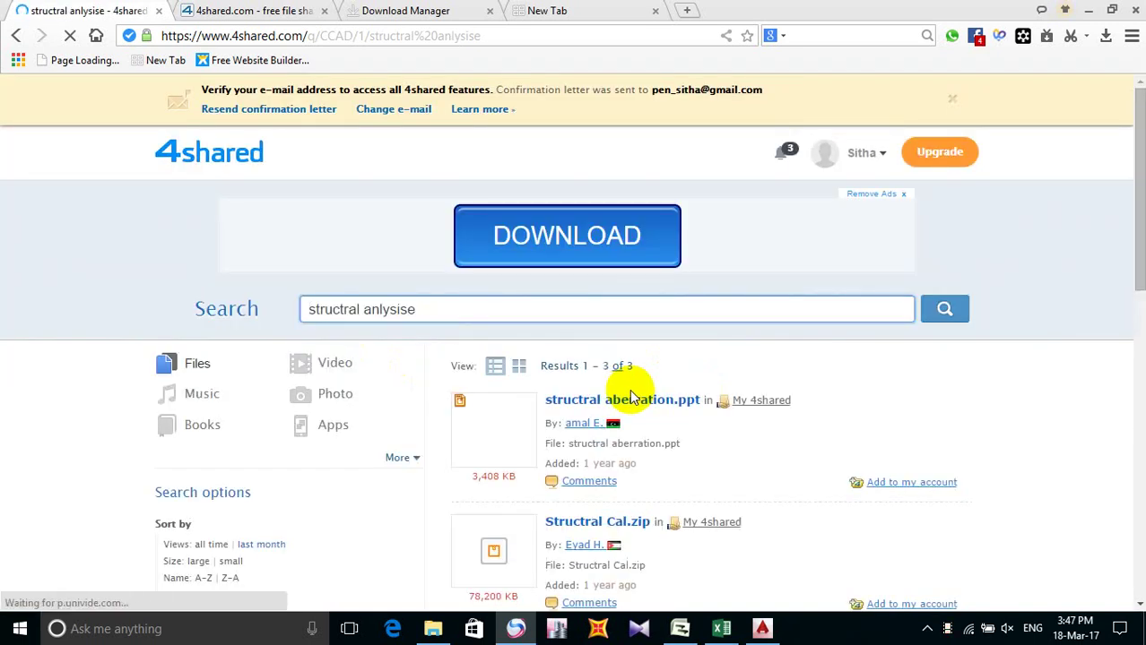
{"action": "mouse_move", "coordinate": [488, 461]}
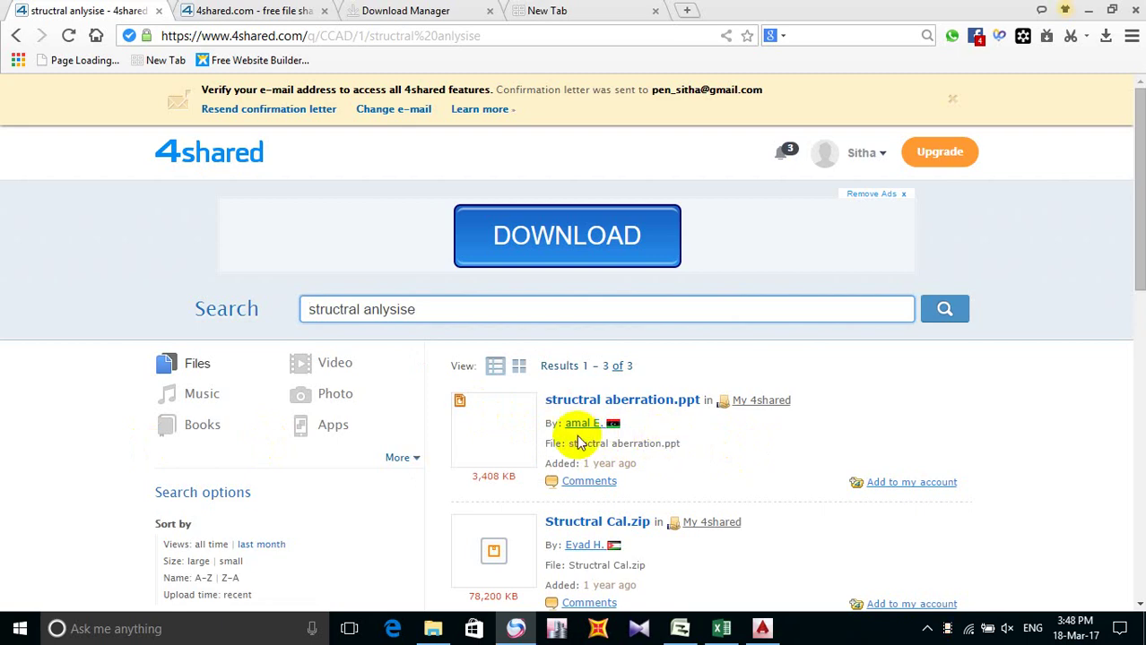
{"action": "scroll", "coordinate": [555, 437], "scroll_direction": "down", "scroll_amount": 3}
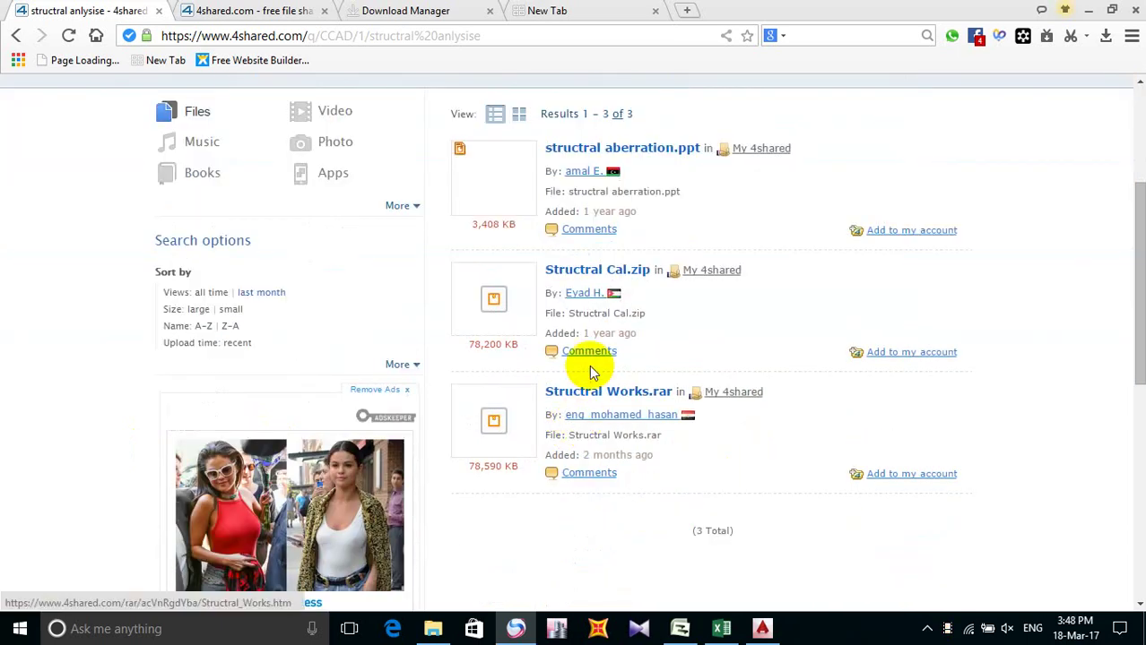
{"action": "scroll", "coordinate": [417, 412], "scroll_direction": "down", "scroll_amount": 1}
{"action": "scroll", "coordinate": [471, 437], "scroll_direction": "down", "scroll_amount": 3}
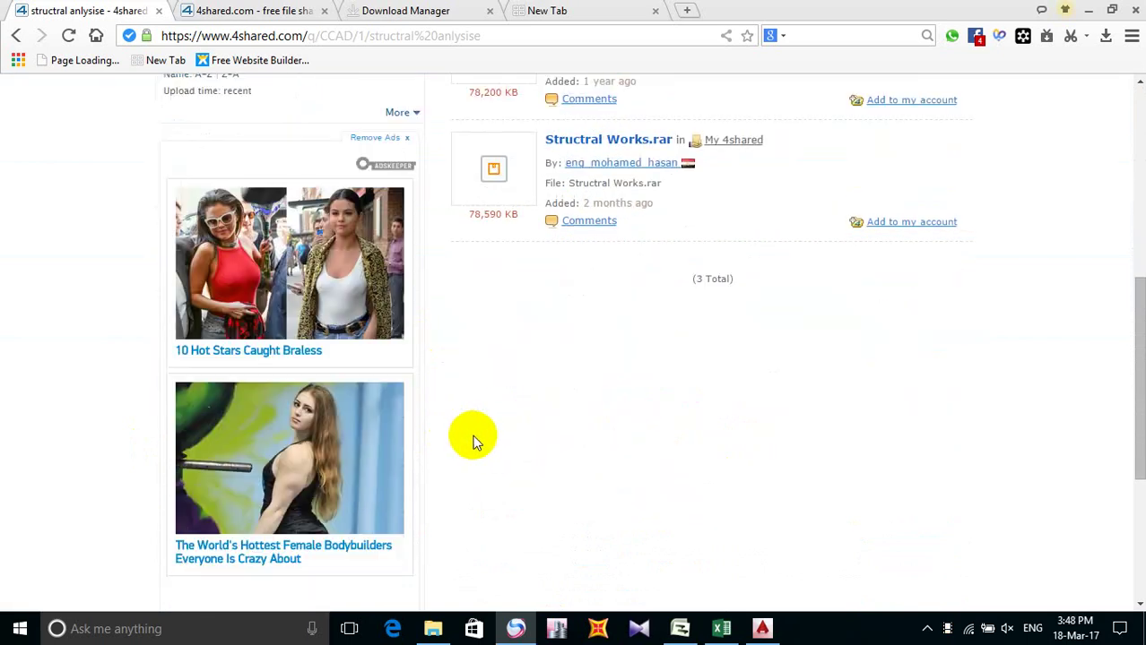
Step: Switch to Microsoft Project and start inserting a new column before the Start column in the Schedule table
{"action": "left_click", "coordinate": [722, 629]}
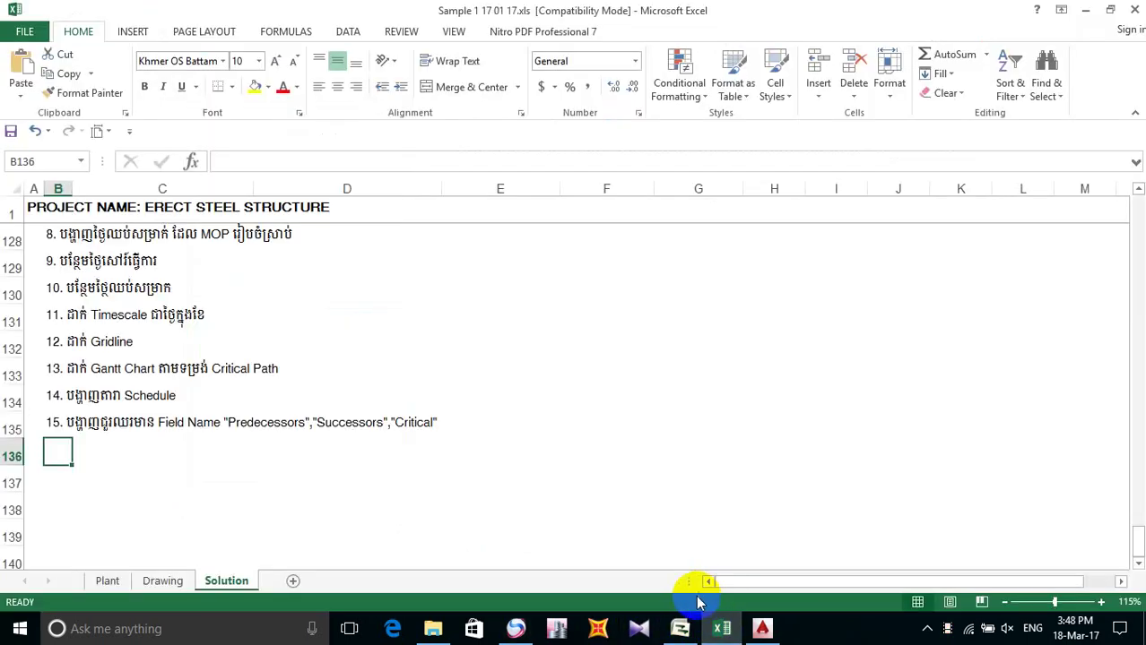
{"action": "left_click", "coordinate": [680, 629]}
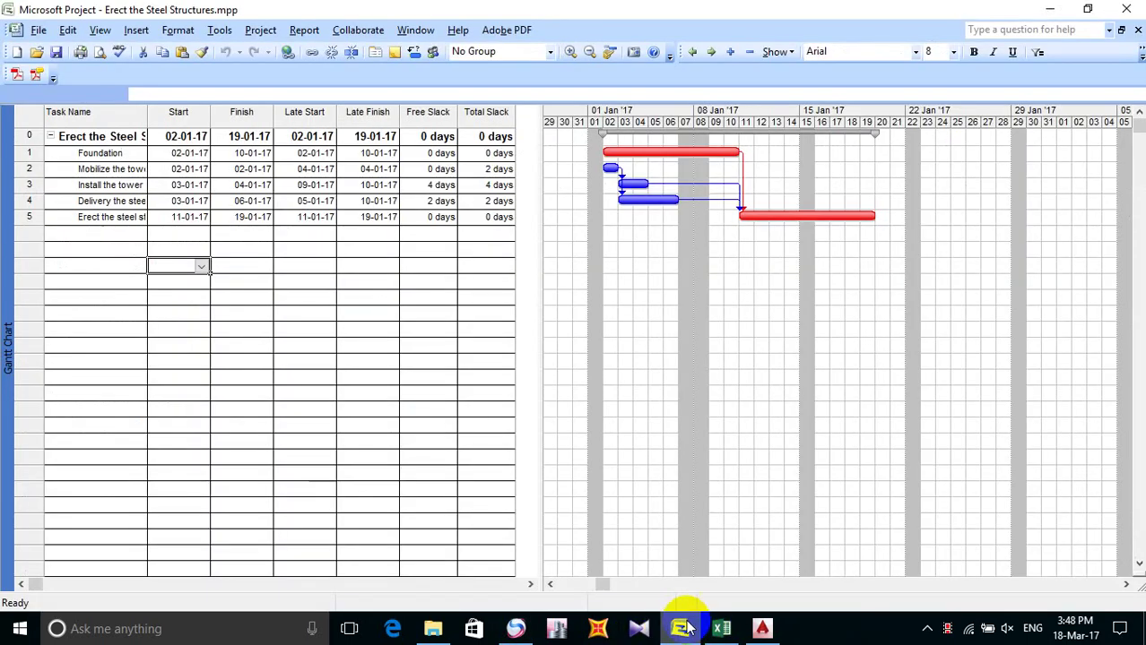
{"action": "left_click", "coordinate": [84, 250]}
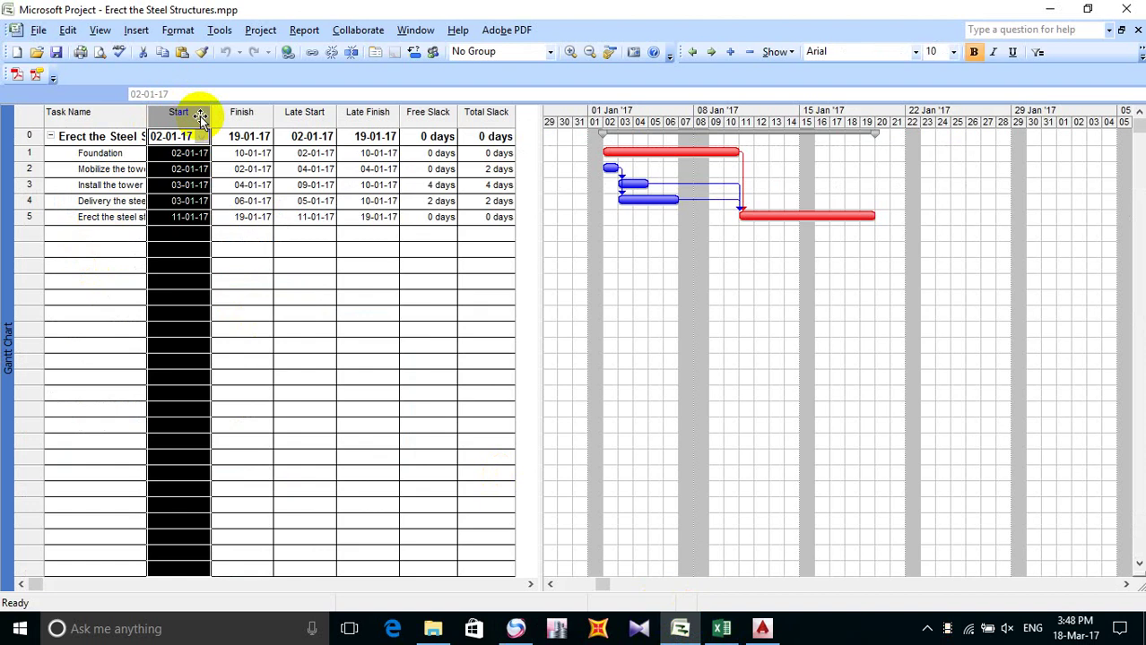
{"action": "left_click_drag", "start_coordinate": [167, 176], "coordinate": [185, 265]}
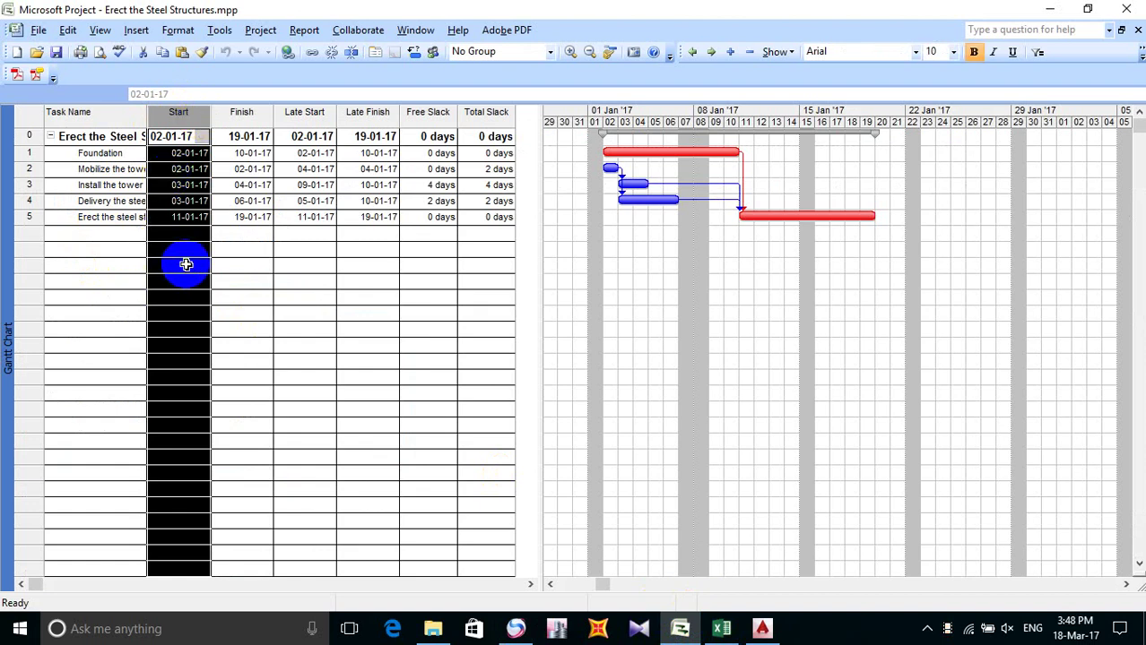
{"action": "right_click", "coordinate": [186, 264]}
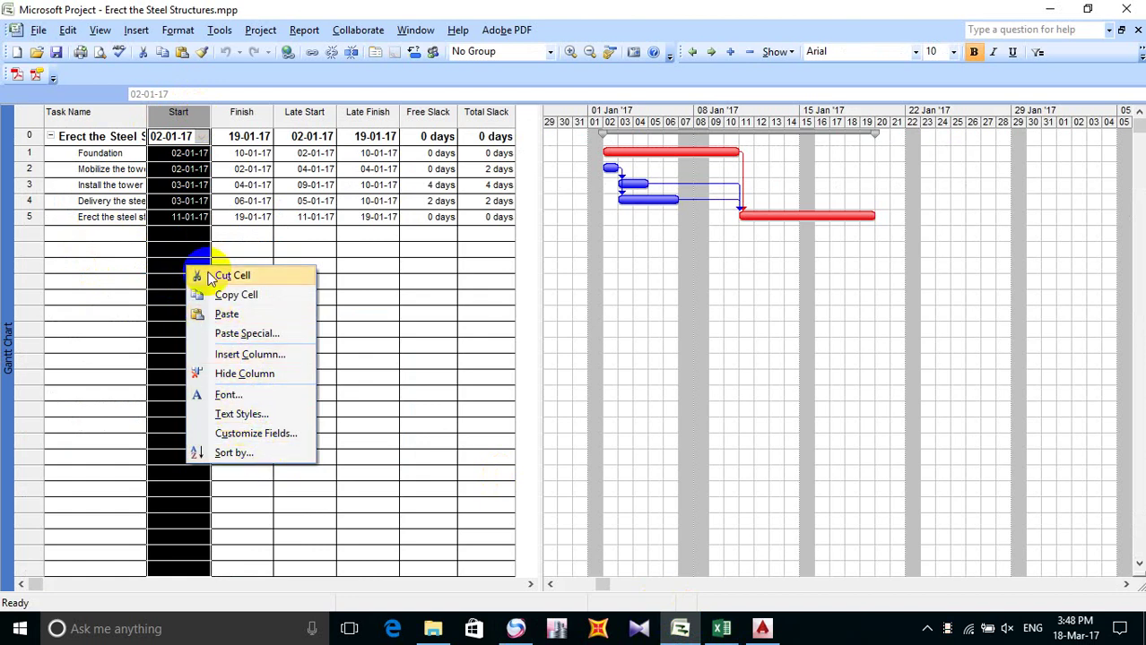
{"action": "right_click", "coordinate": [158, 115]}
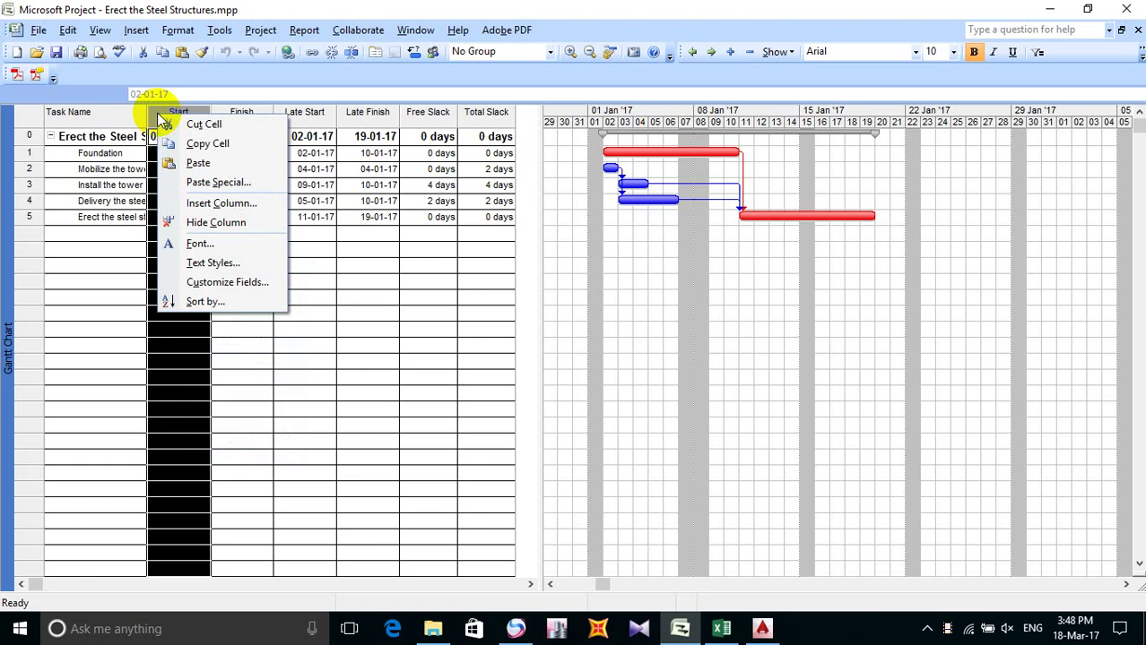
{"action": "left_click", "coordinate": [213, 205]}
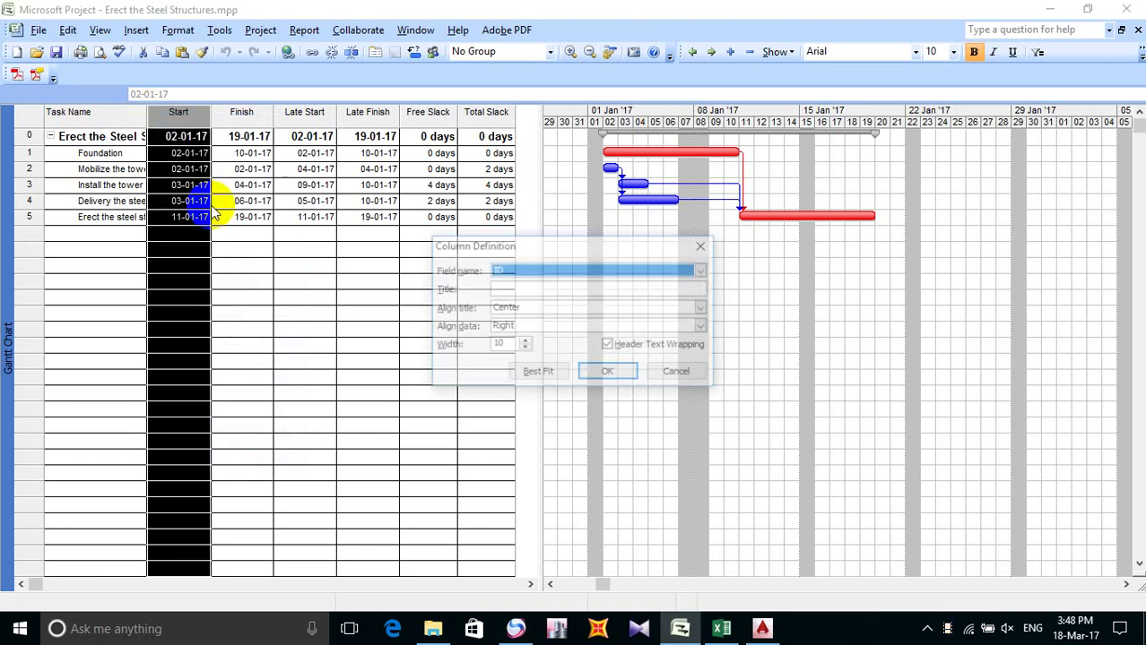
{"action": "left_click_drag", "start_coordinate": [626, 252], "coordinate": [489, 163]}
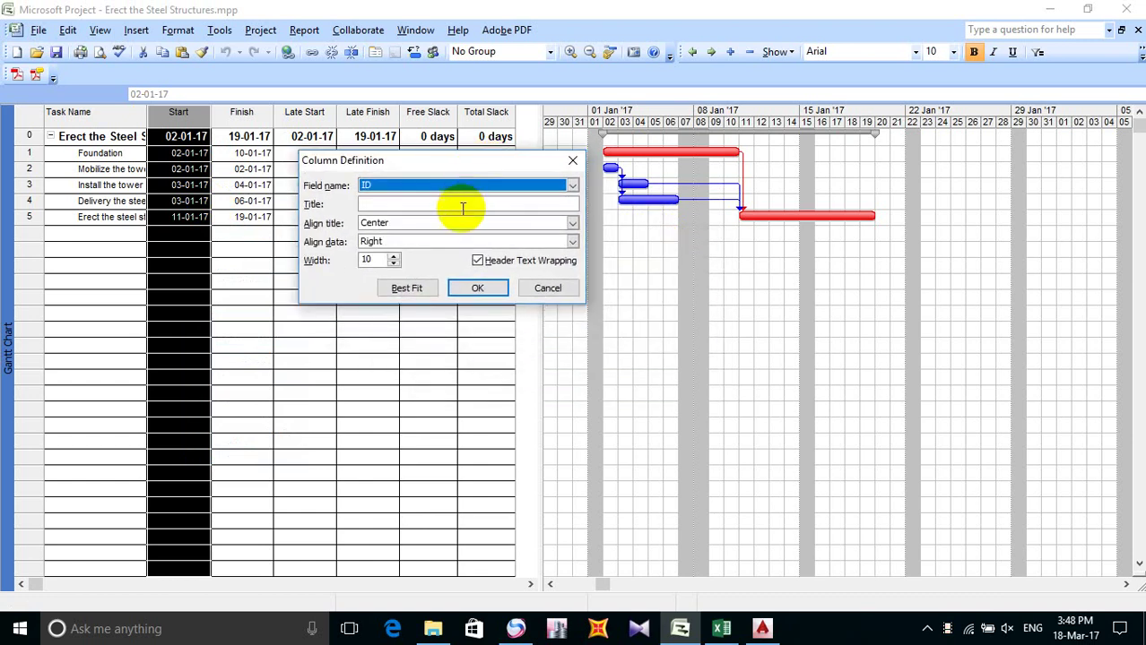
Step: Choose Predecessors as the new column's field name and open the title alignment choices
{"action": "left_click", "coordinate": [539, 190]}
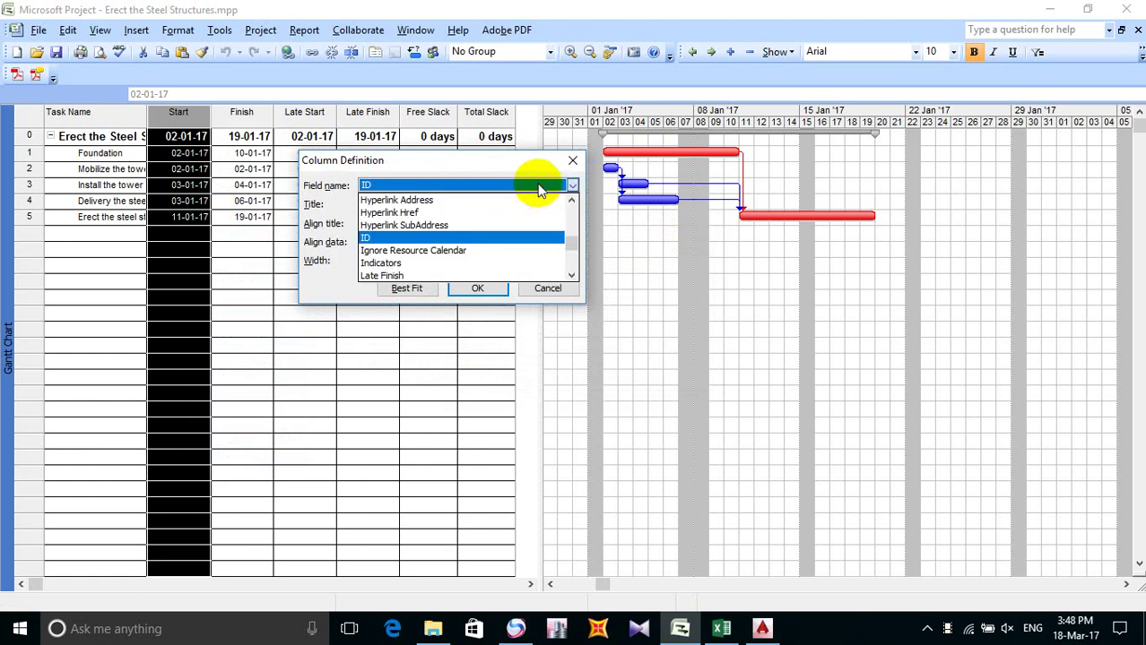
{"action": "left_click", "coordinate": [540, 190]}
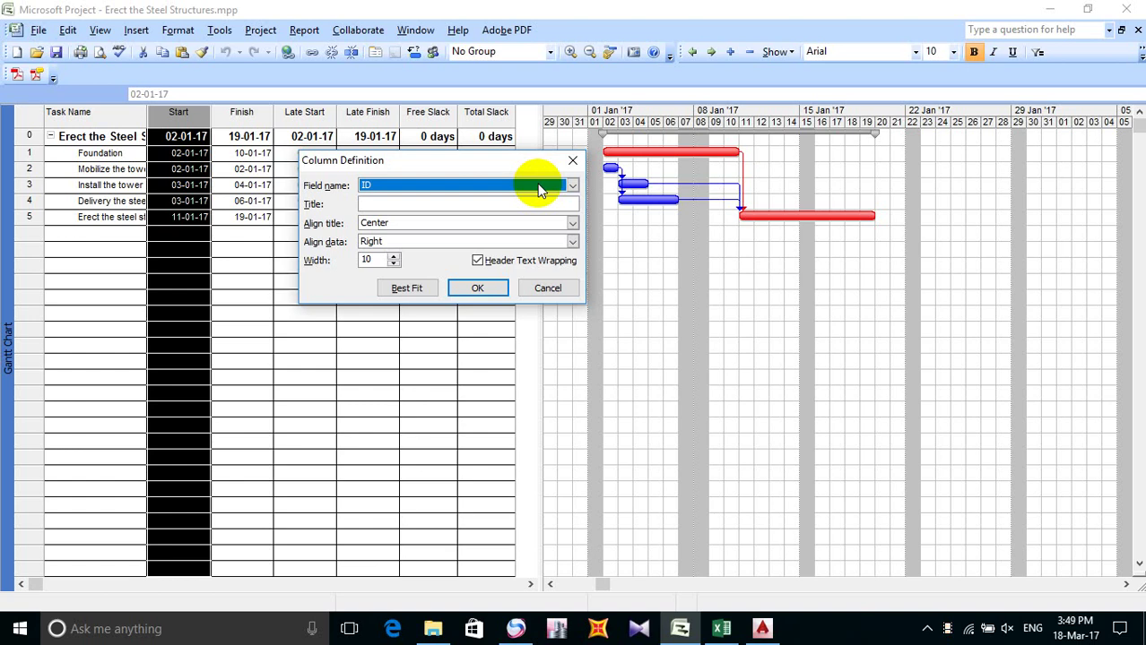
{"action": "left_click", "coordinate": [541, 191]}
{"action": "key", "text": "r"}
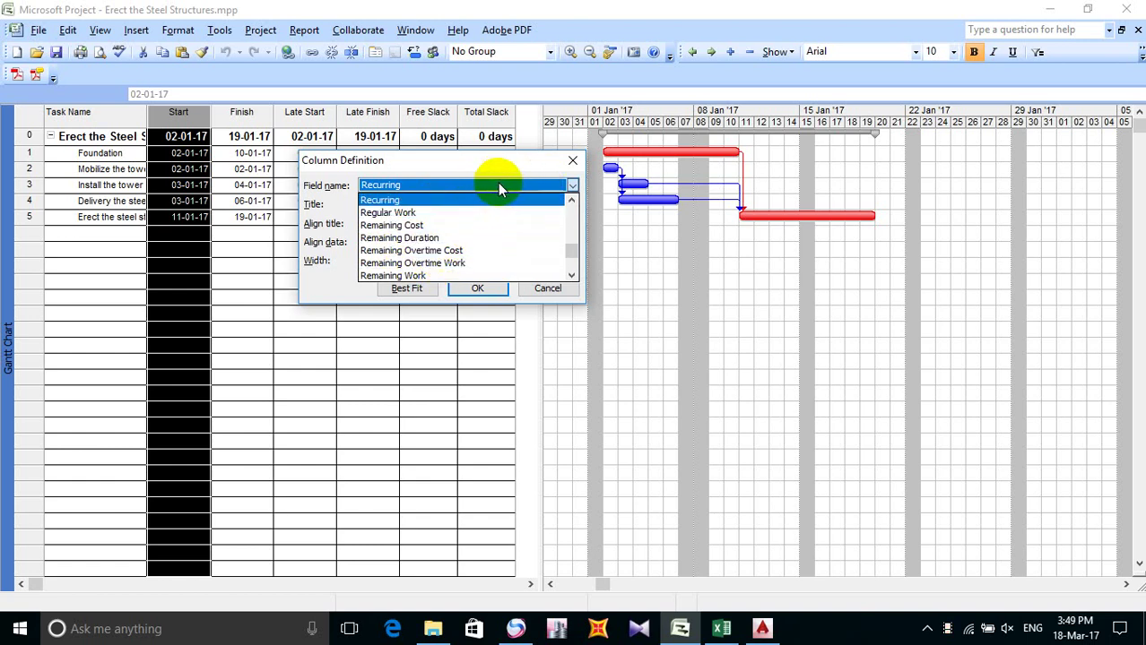
{"action": "left_click", "coordinate": [499, 188]}
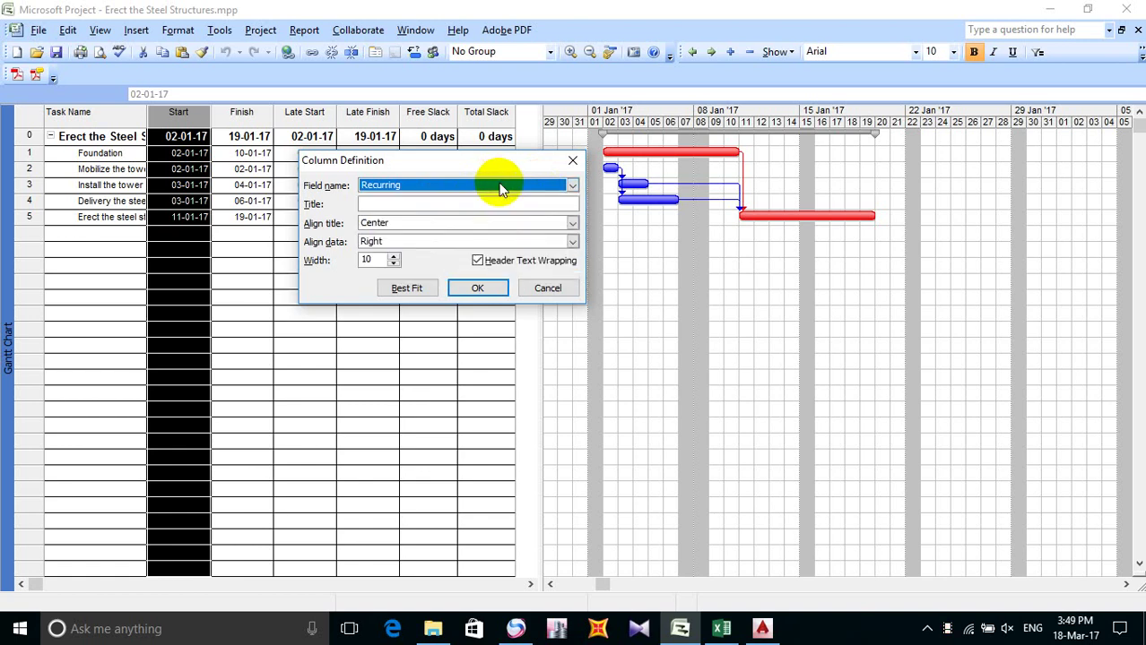
{"action": "type", "text": "plete"}
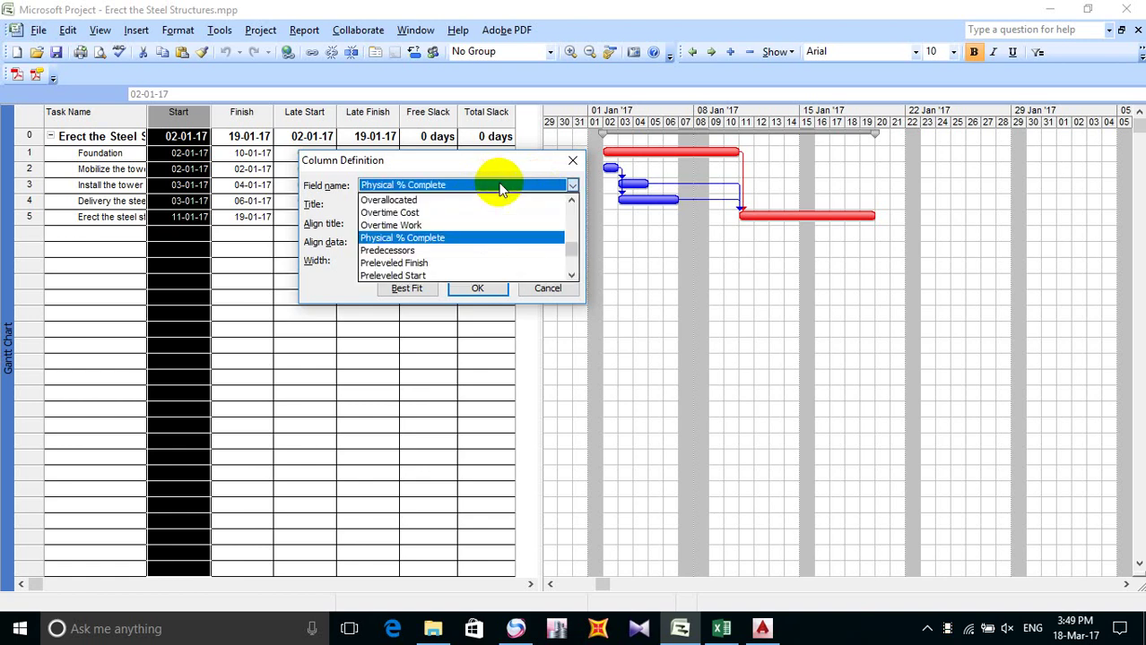
{"action": "left_click", "coordinate": [429, 252]}
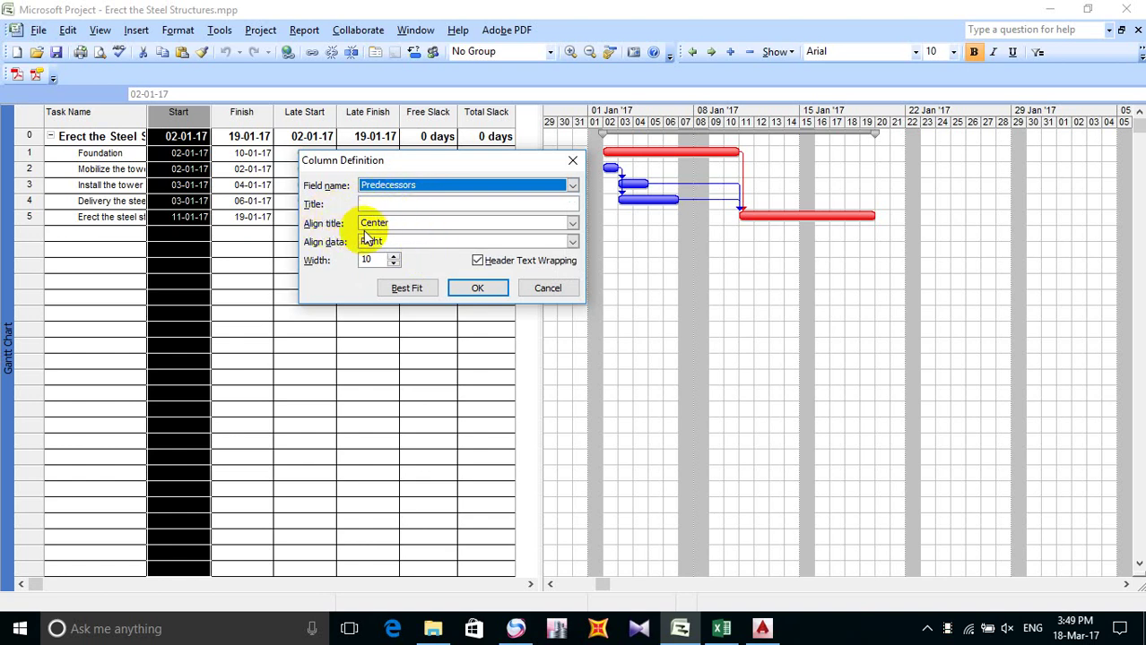
{"action": "left_click", "coordinate": [452, 206]}
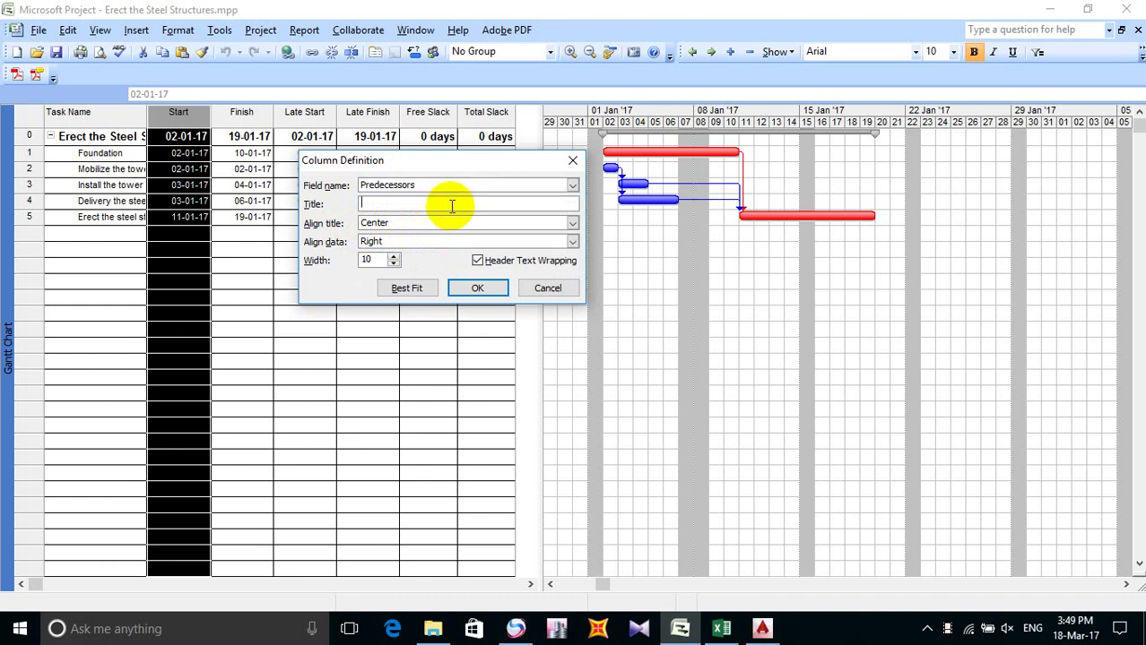
{"action": "left_click", "coordinate": [398, 226]}
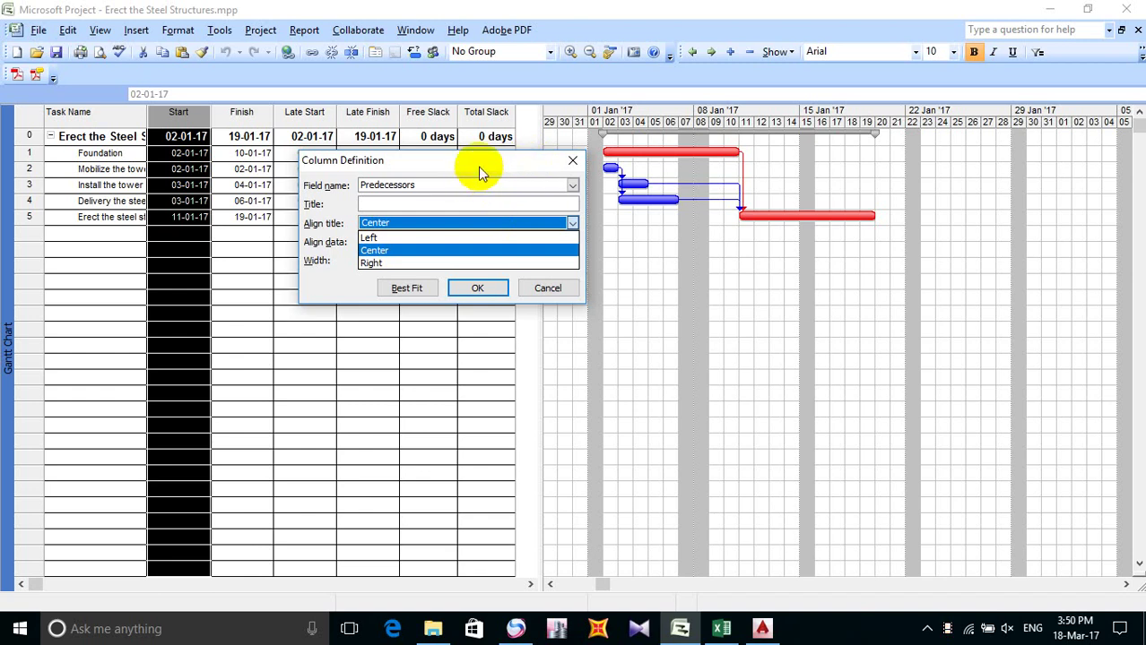
Step: Insert the Predecessors column before the Start column with a centered title and best-fit width
{"action": "left_click_drag", "start_coordinate": [475, 166], "coordinate": [406, 248]}
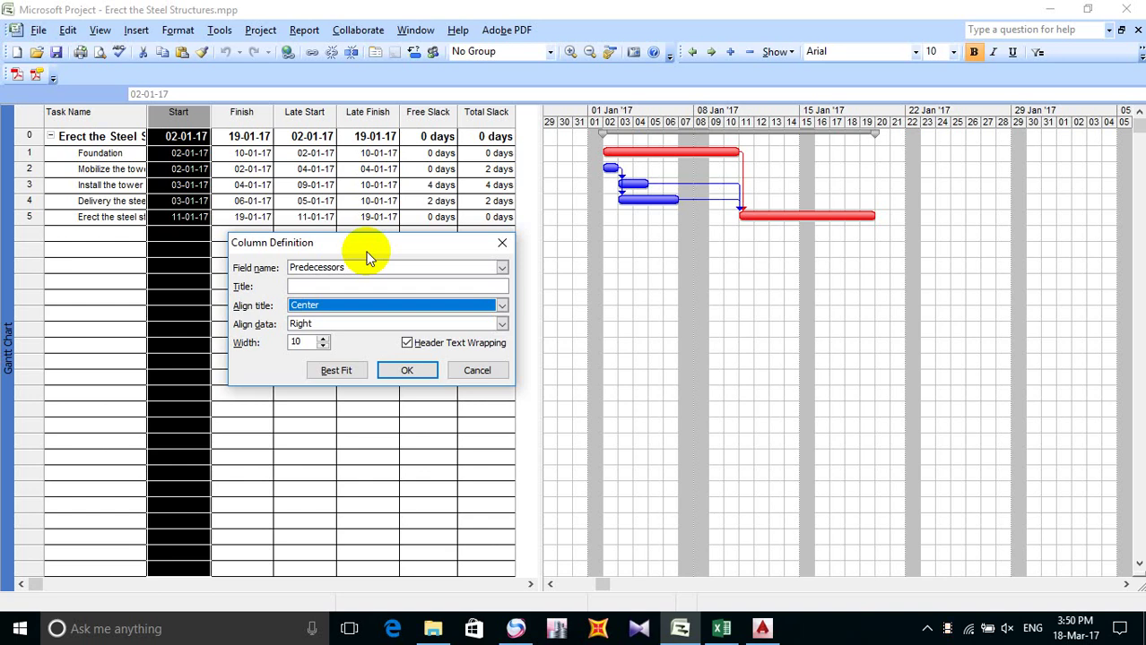
{"action": "mouse_move", "coordinate": [384, 247]}
{"action": "left_mouse_down"}
{"action": "mouse_move", "coordinate": [383, 282]}
{"action": "mouse_move", "coordinate": [374, 239]}
{"action": "mouse_move", "coordinate": [372, 250]}
{"action": "left_mouse_up"}
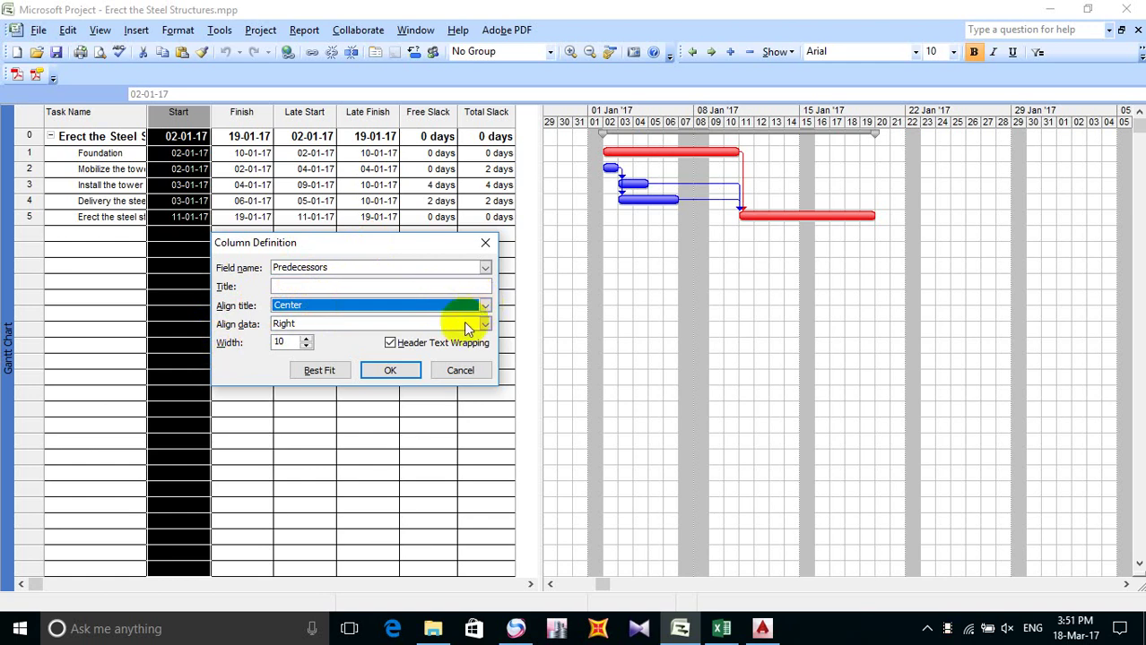
{"action": "left_click", "coordinate": [320, 370]}
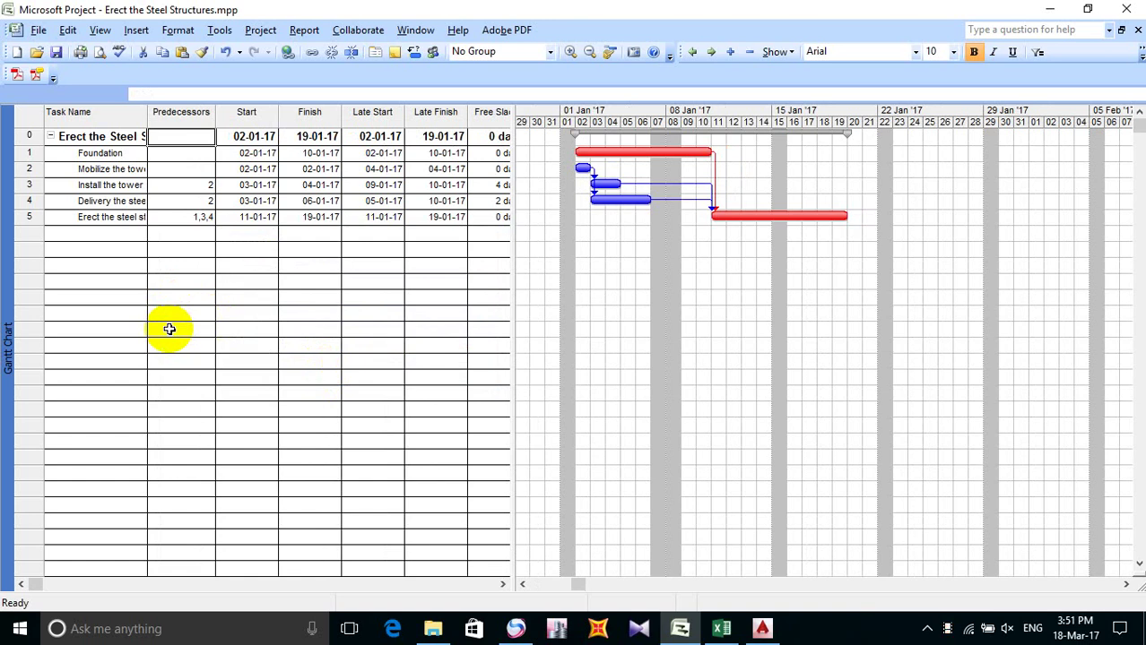
Step: Insert a Successors column before the Start column of the task table, using best-fit width
{"action": "left_click", "coordinate": [231, 114]}
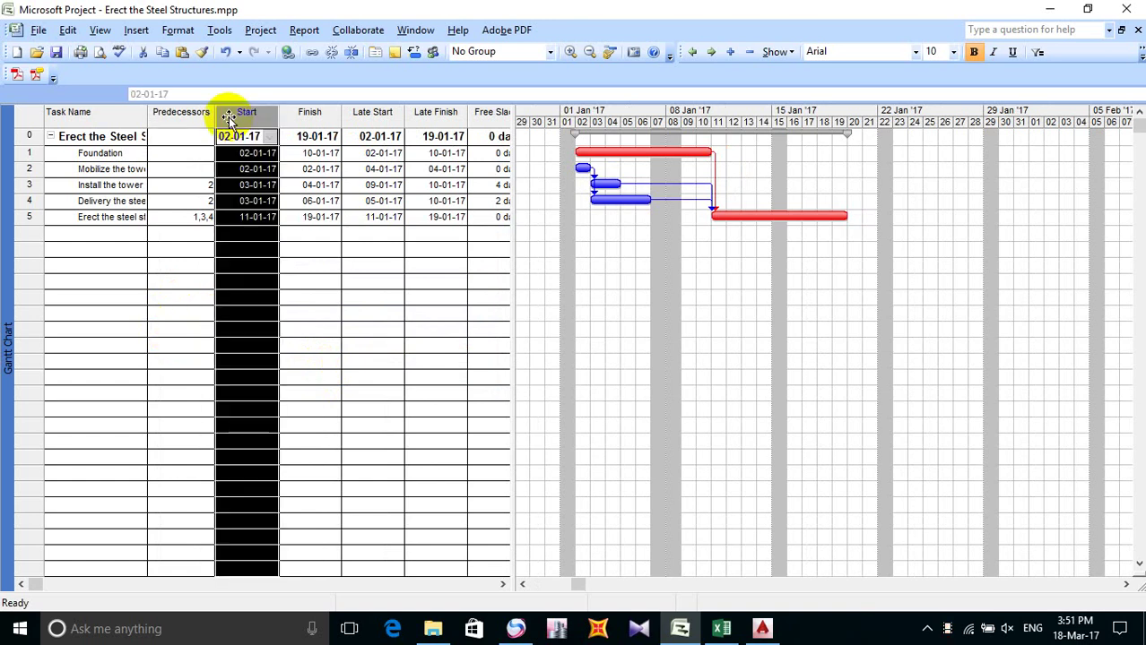
{"action": "right_click", "coordinate": [227, 120]}
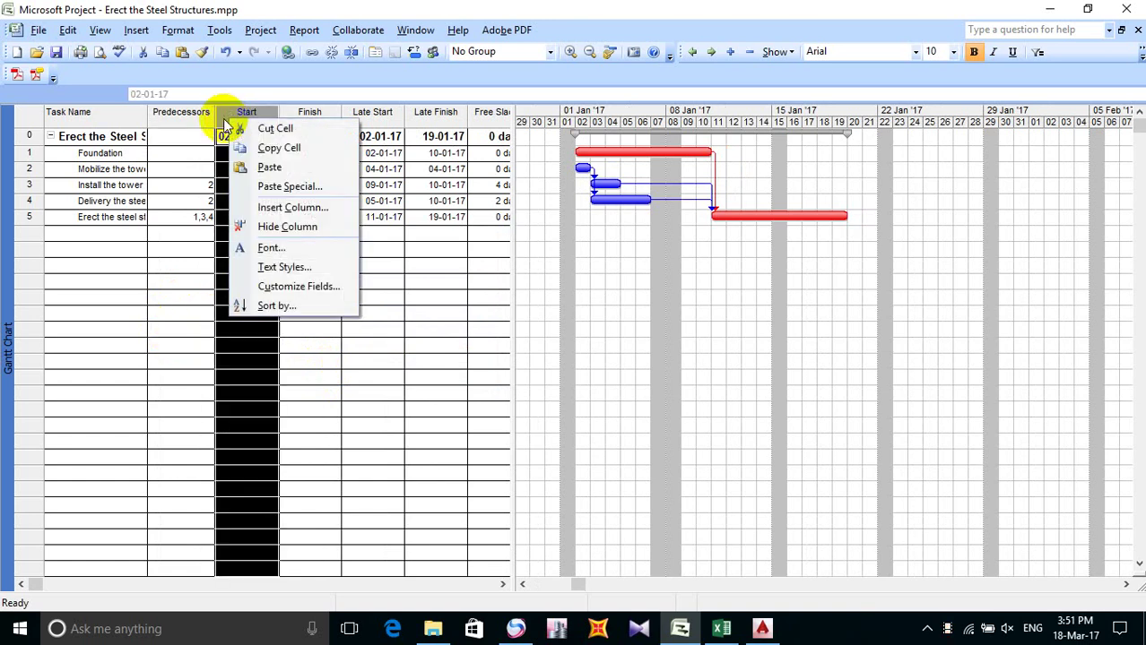
{"action": "left_click", "coordinate": [279, 208]}
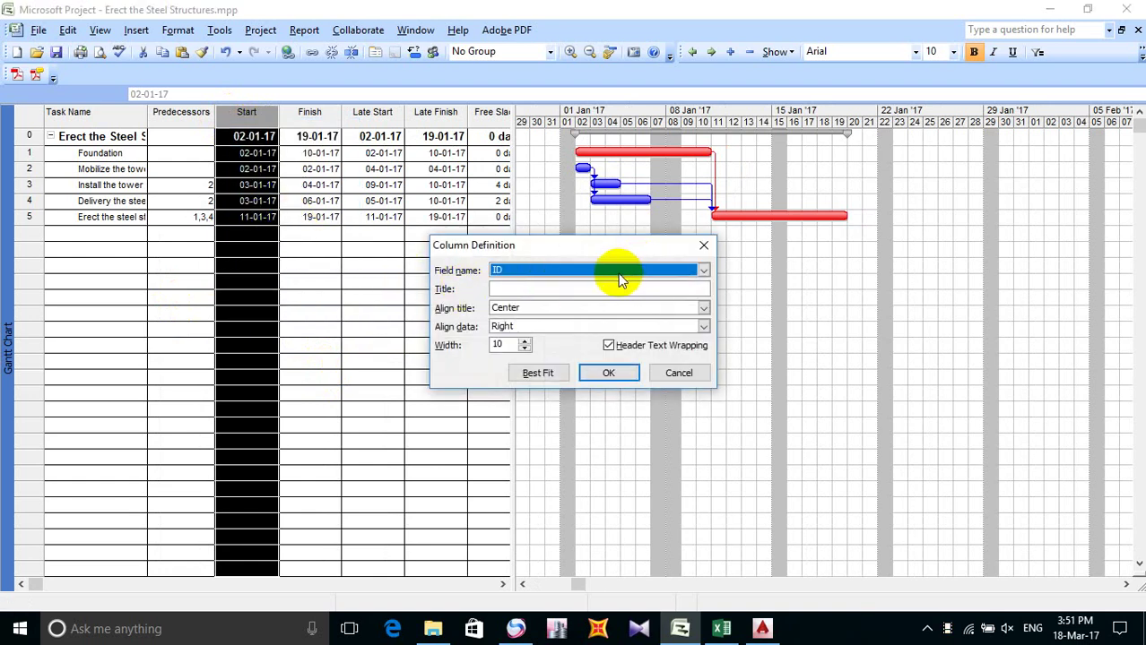
{"action": "type", "text": "s"}
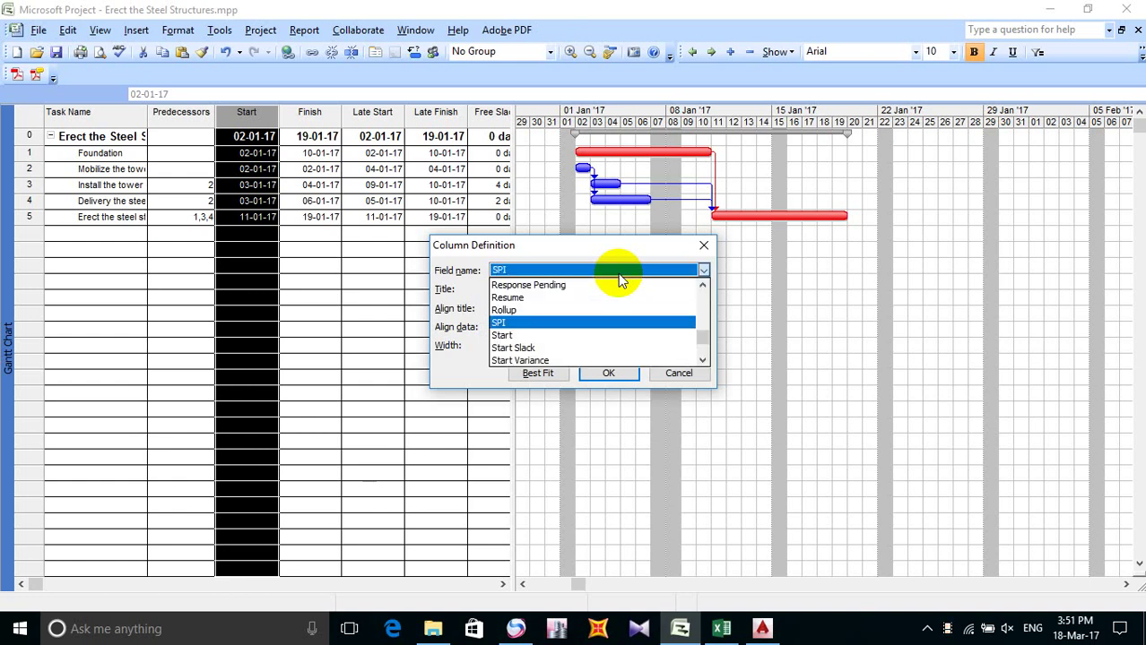
{"action": "type", "text": "ue ID"}
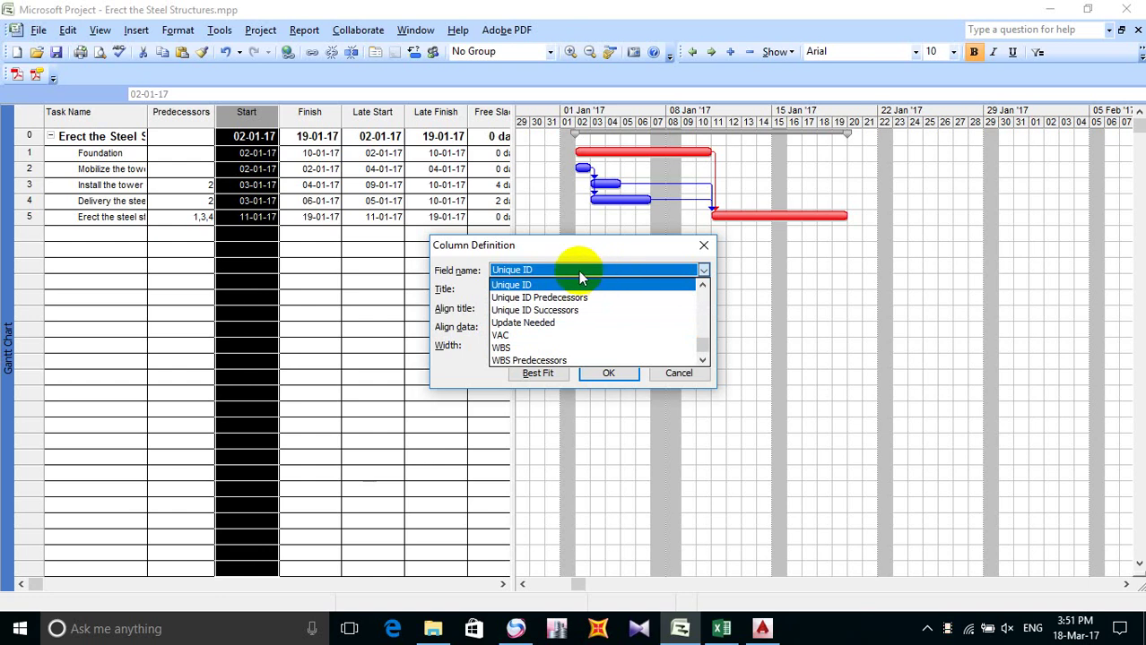
{"action": "key", "text": "s"}
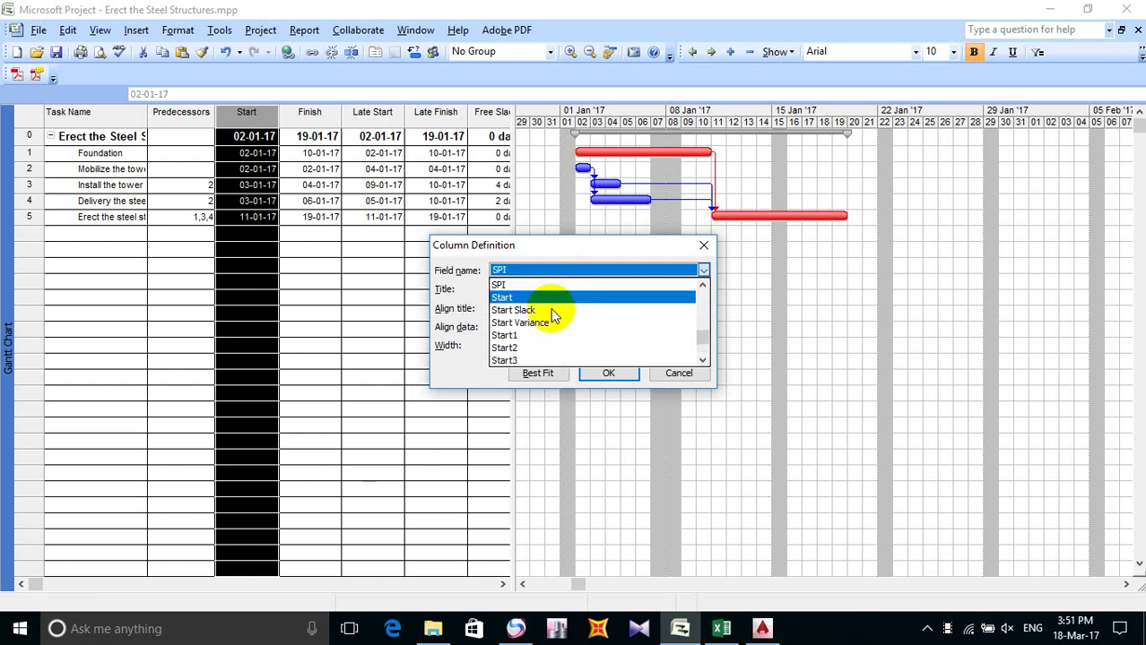
{"action": "left_click", "coordinate": [702, 360]}
{"action": "left_click", "coordinate": [702, 359]}
{"action": "left_click", "coordinate": [701, 359]}
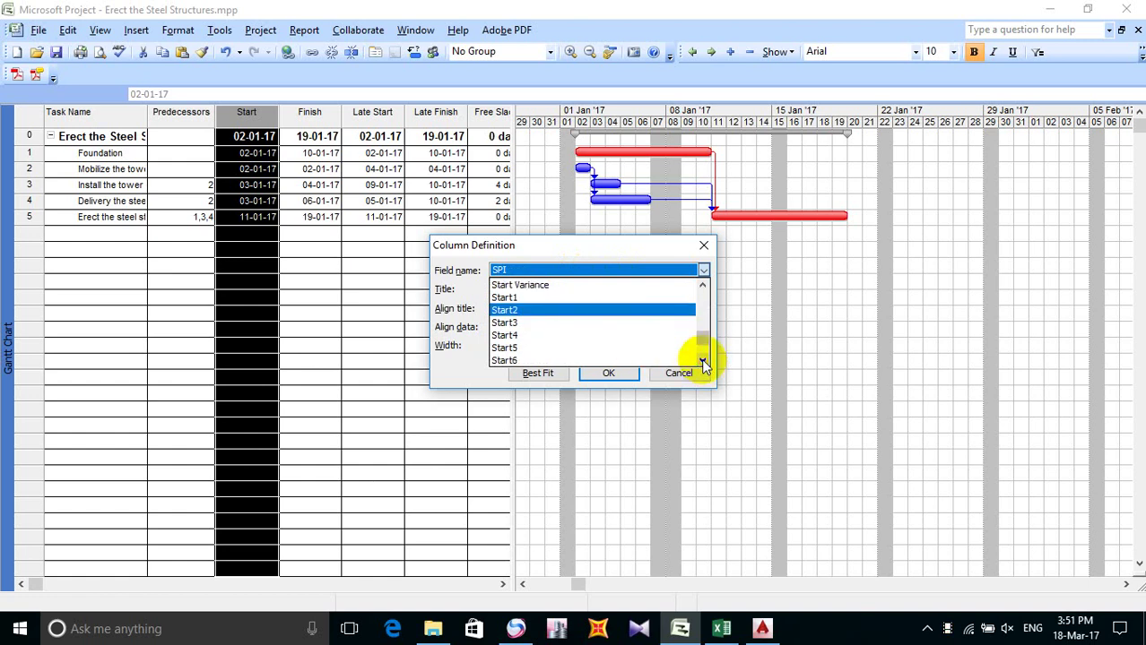
{"action": "left_click", "coordinate": [702, 360]}
{"action": "left_click", "coordinate": [702, 360]}
{"action": "left_click", "coordinate": [702, 360]}
{"action": "left_click", "coordinate": [701, 359]}
{"action": "left_click", "coordinate": [702, 359]}
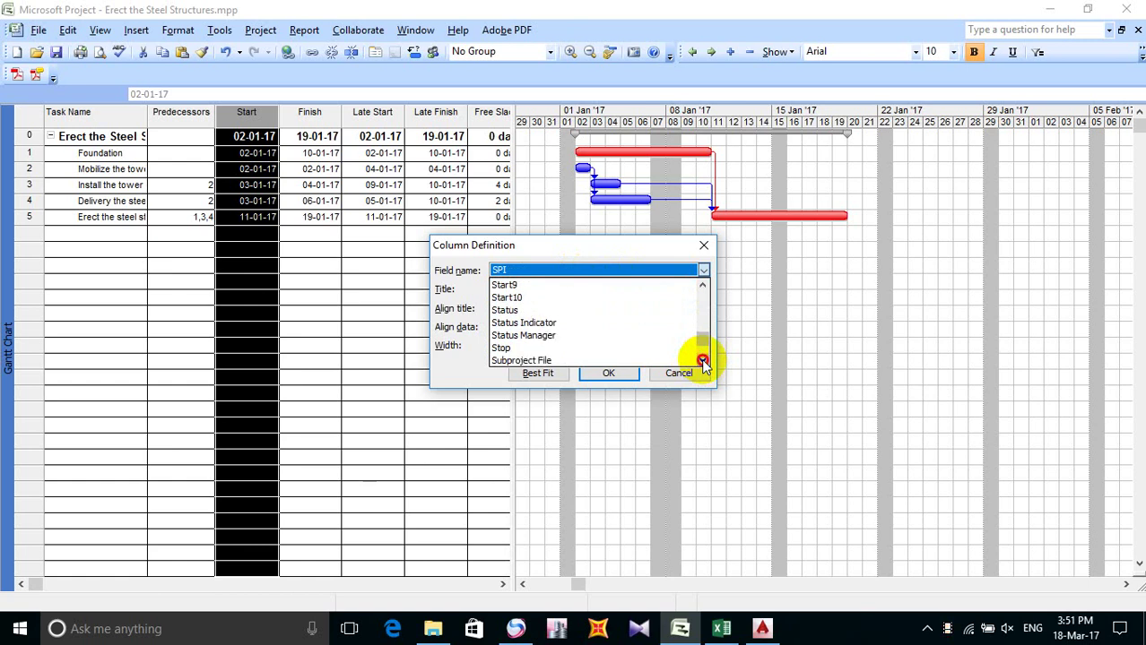
{"action": "left_click", "coordinate": [702, 360]}
{"action": "left_click", "coordinate": [702, 359]}
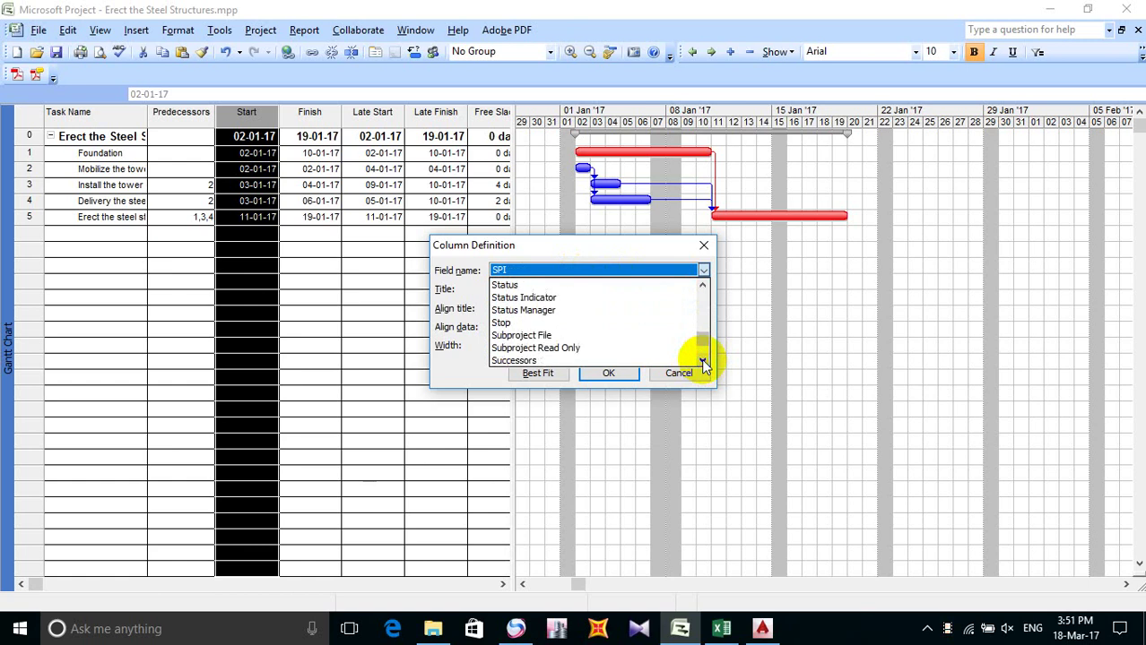
{"action": "left_click", "coordinate": [521, 359]}
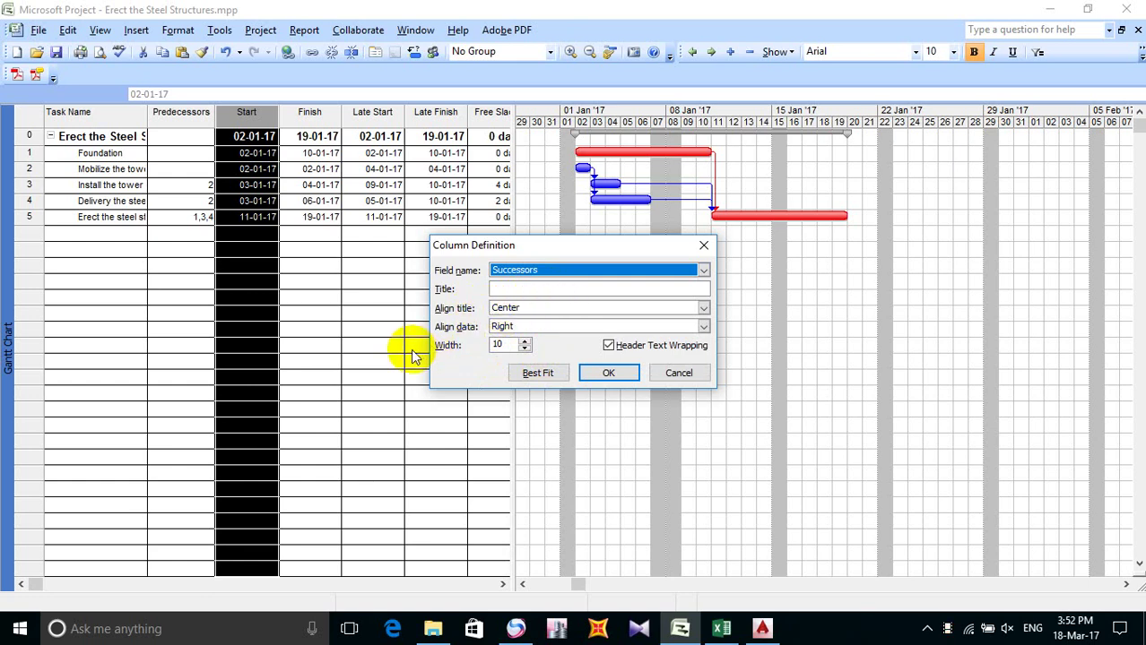
{"action": "left_click", "coordinate": [556, 372]}
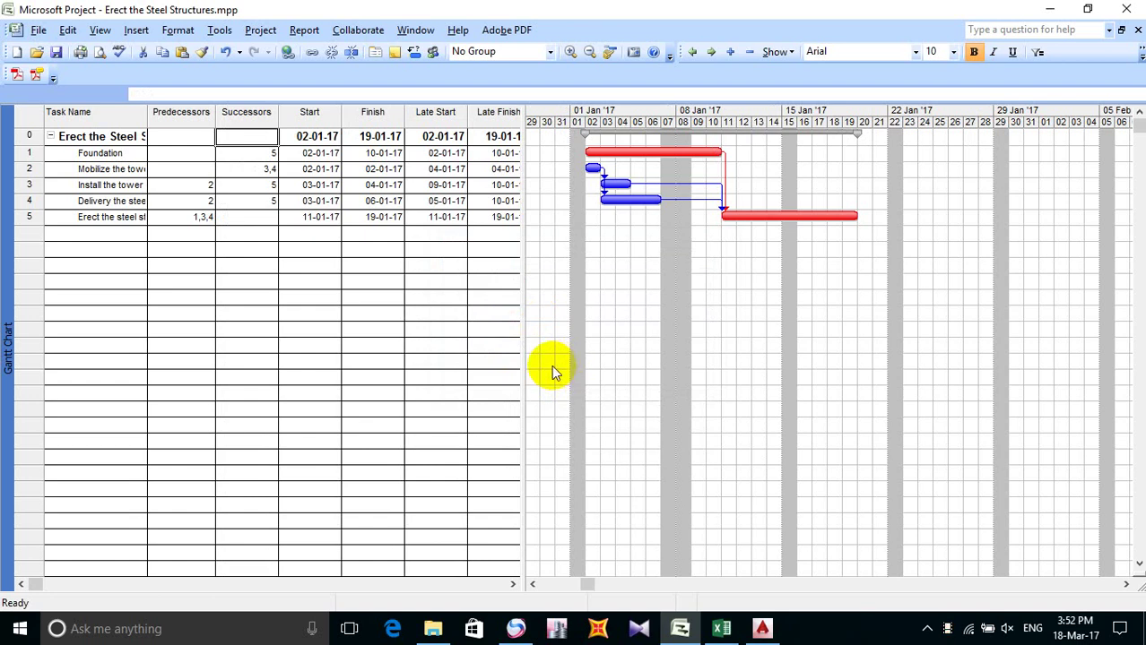
Step: Open the definition of another new column placed before the Start column
{"action": "left_click", "coordinate": [311, 111]}
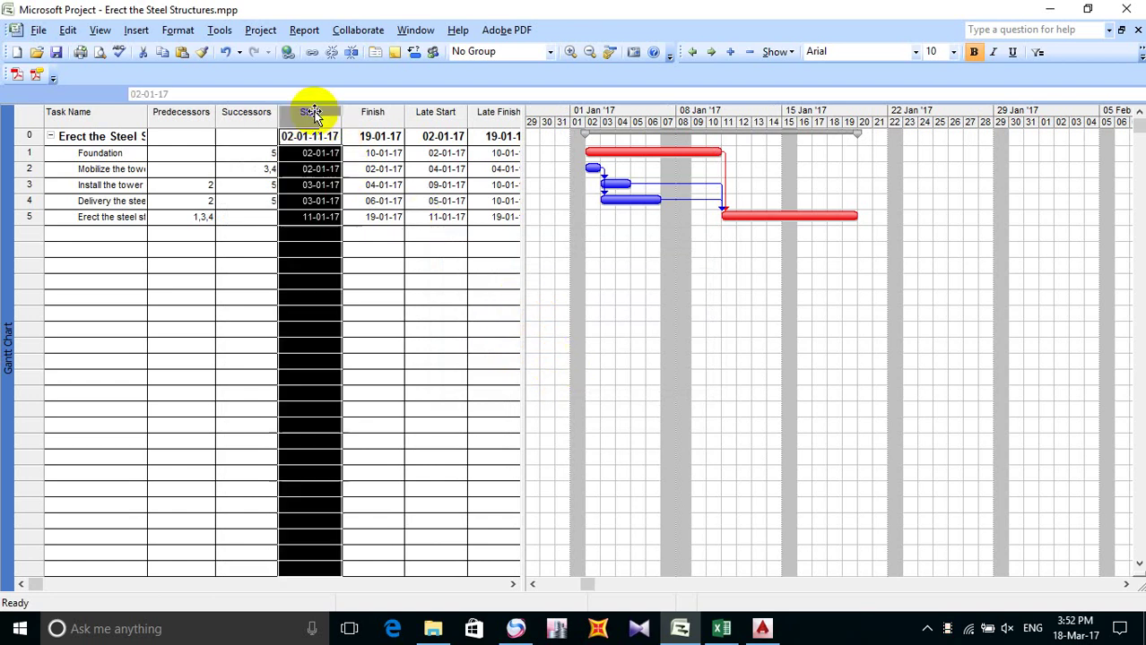
{"action": "right_click", "coordinate": [310, 112]}
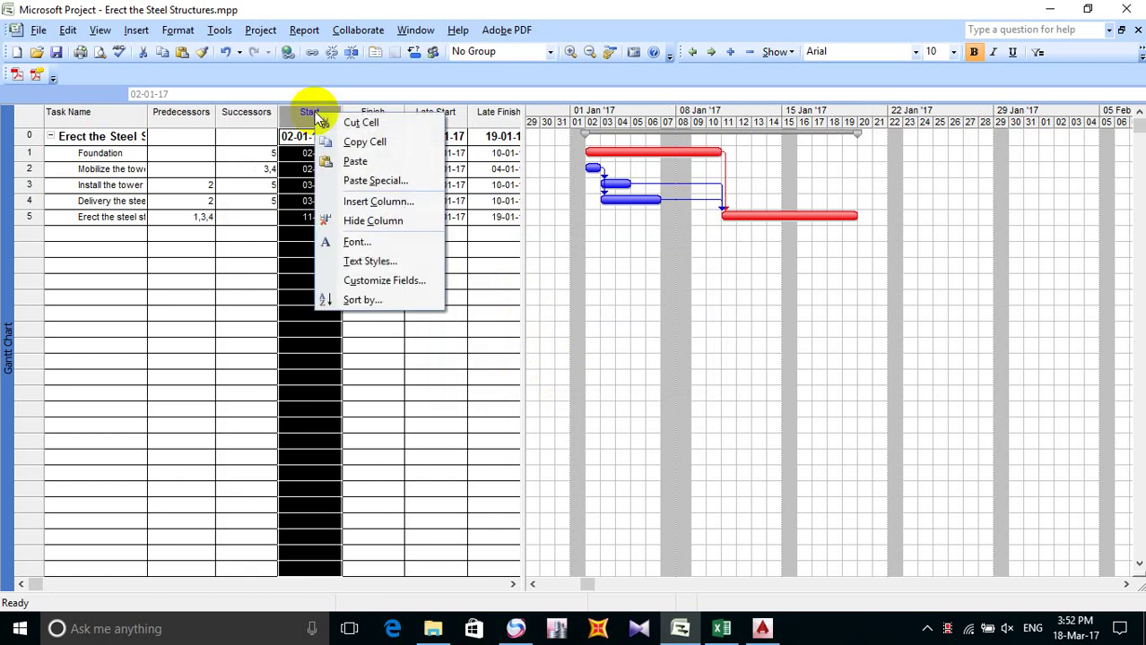
{"action": "left_click", "coordinate": [397, 202]}
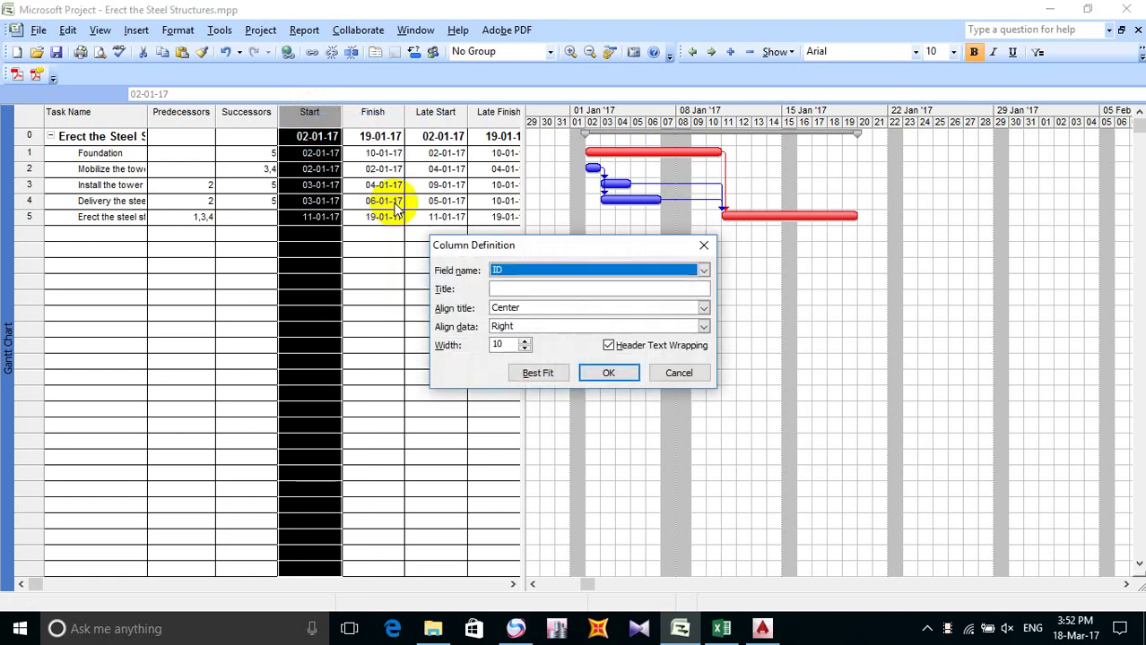
{"action": "left_click", "coordinate": [585, 288]}
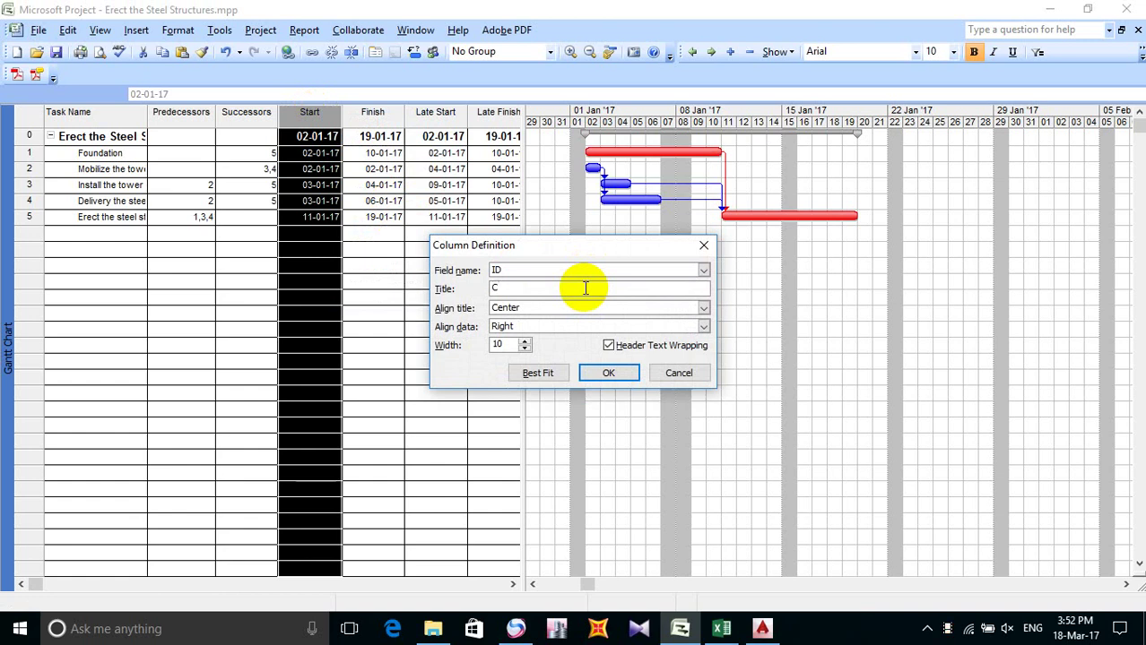
{"action": "type", "text": "r"}
{"action": "key", "text": "BackSpace"}
{"action": "key", "text": "BackSpace"}
Step: Choose Critical as the new column's field and insert it with best-fit width
{"action": "left_click", "coordinate": [616, 269]}
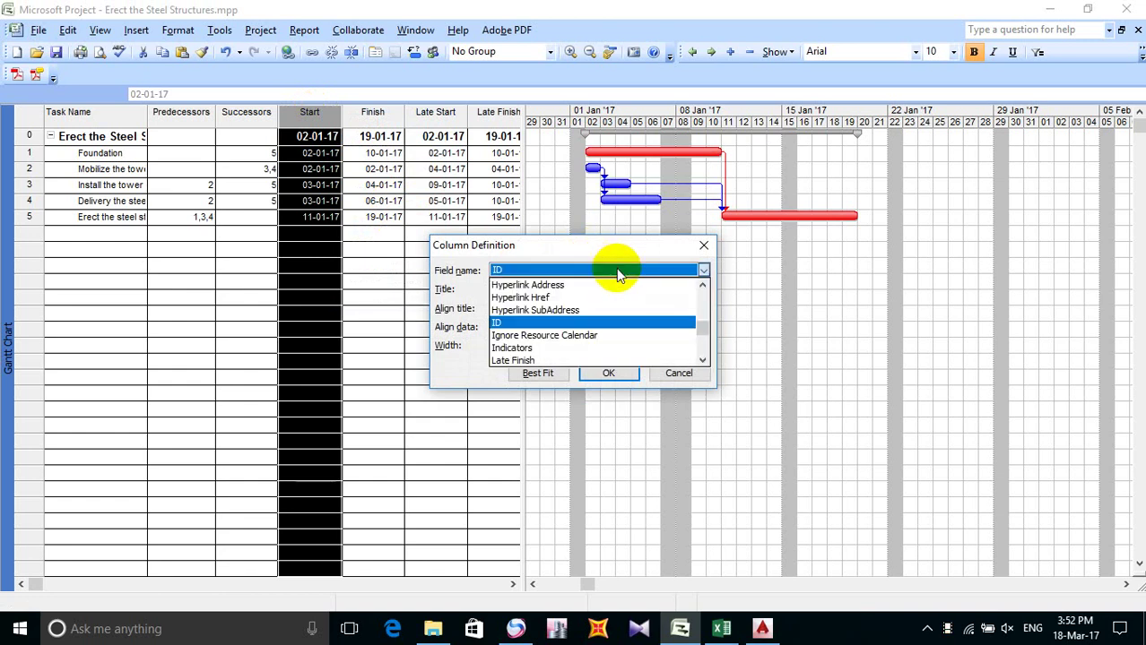
{"action": "key", "text": "c"}
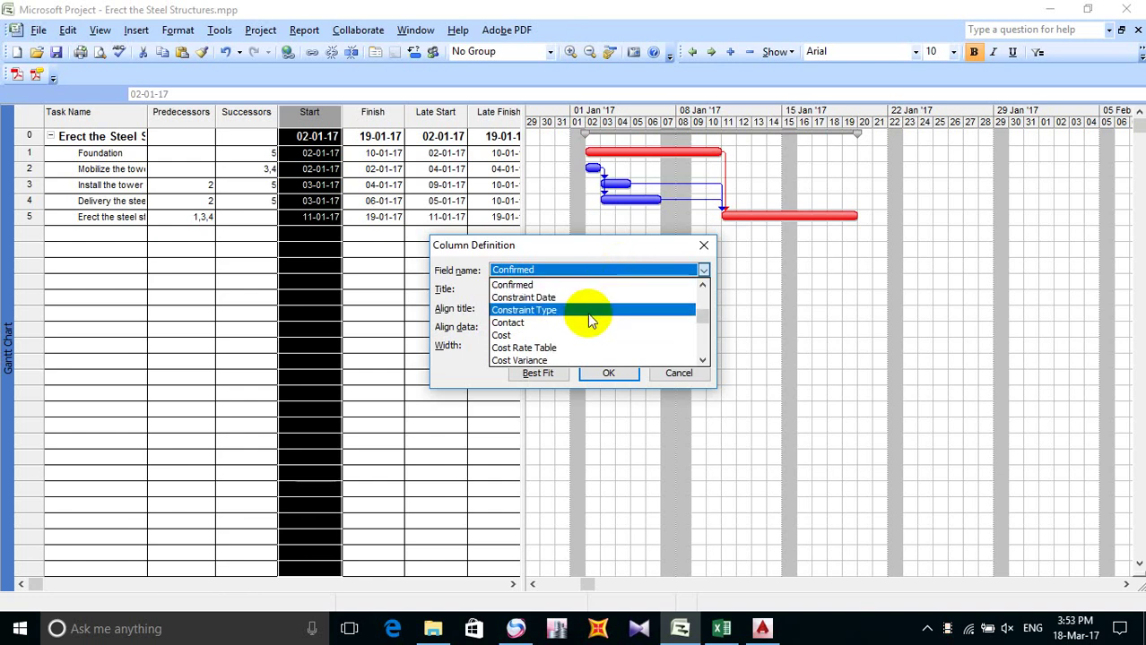
{"action": "left_click", "coordinate": [704, 362]}
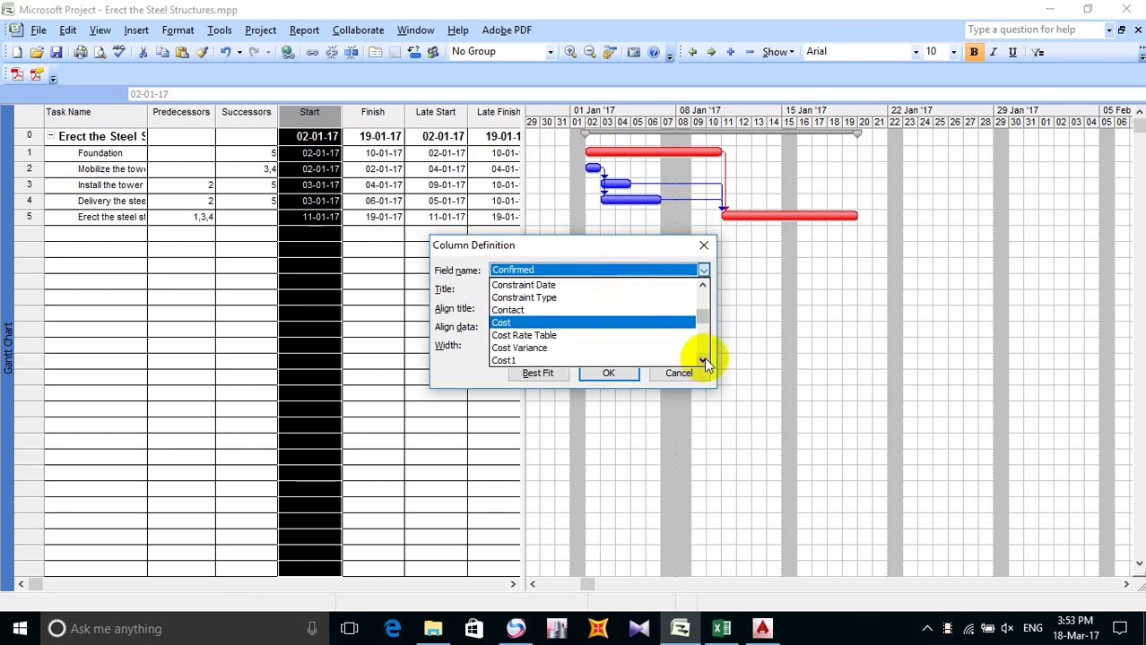
{"action": "left_click", "coordinate": [703, 362]}
{"action": "left_click", "coordinate": [704, 363]}
{"action": "left_click", "coordinate": [704, 362]}
{"action": "left_click", "coordinate": [703, 362]}
{"action": "left_click", "coordinate": [703, 360]}
{"action": "left_click", "coordinate": [704, 361]}
{"action": "left_click", "coordinate": [703, 360]}
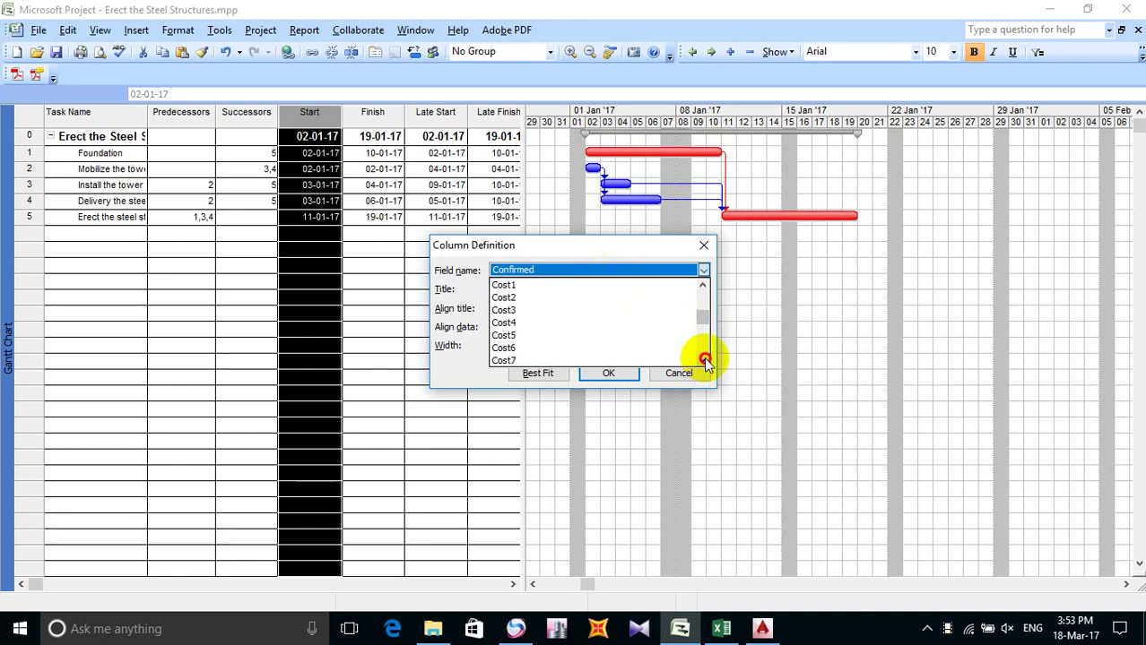
{"action": "left_click", "coordinate": [704, 360]}
{"action": "left_click", "coordinate": [704, 361]}
{"action": "left_click", "coordinate": [704, 360]}
{"action": "left_click", "coordinate": [704, 361]}
{"action": "left_click", "coordinate": [703, 360]}
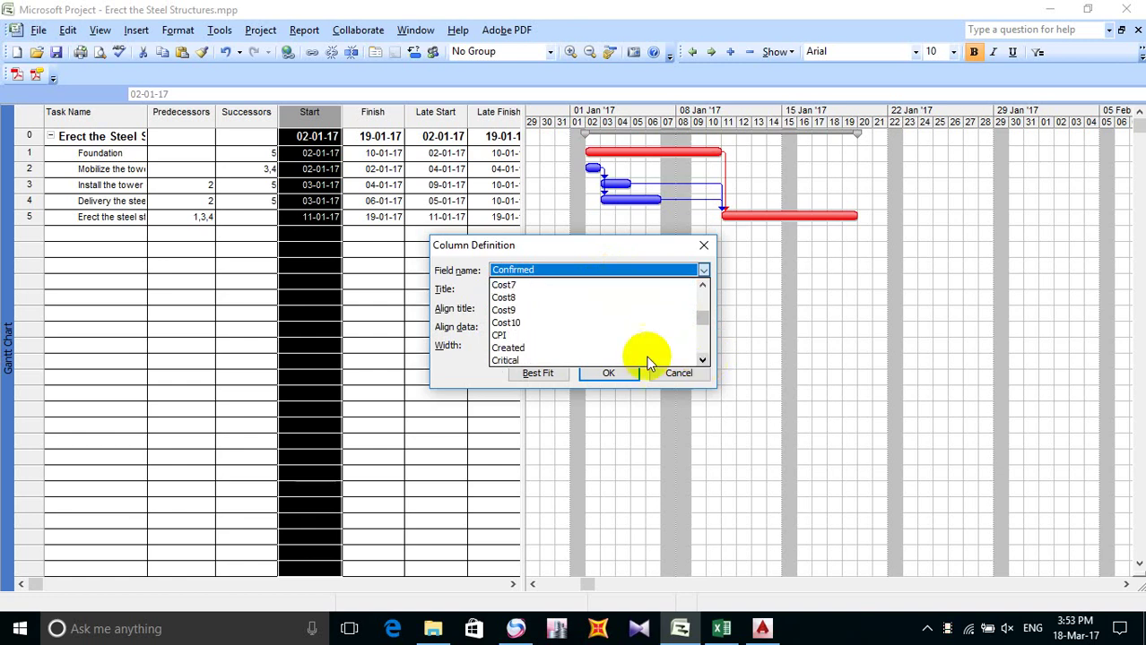
{"action": "left_click", "coordinate": [514, 358]}
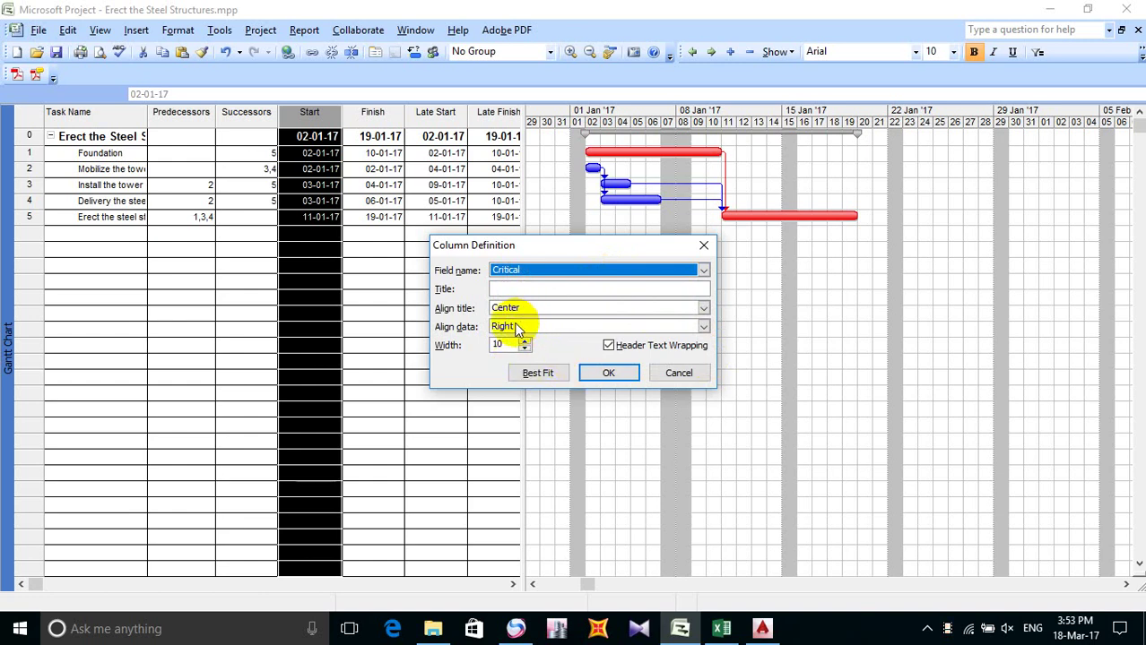
{"action": "left_click", "coordinate": [537, 373]}
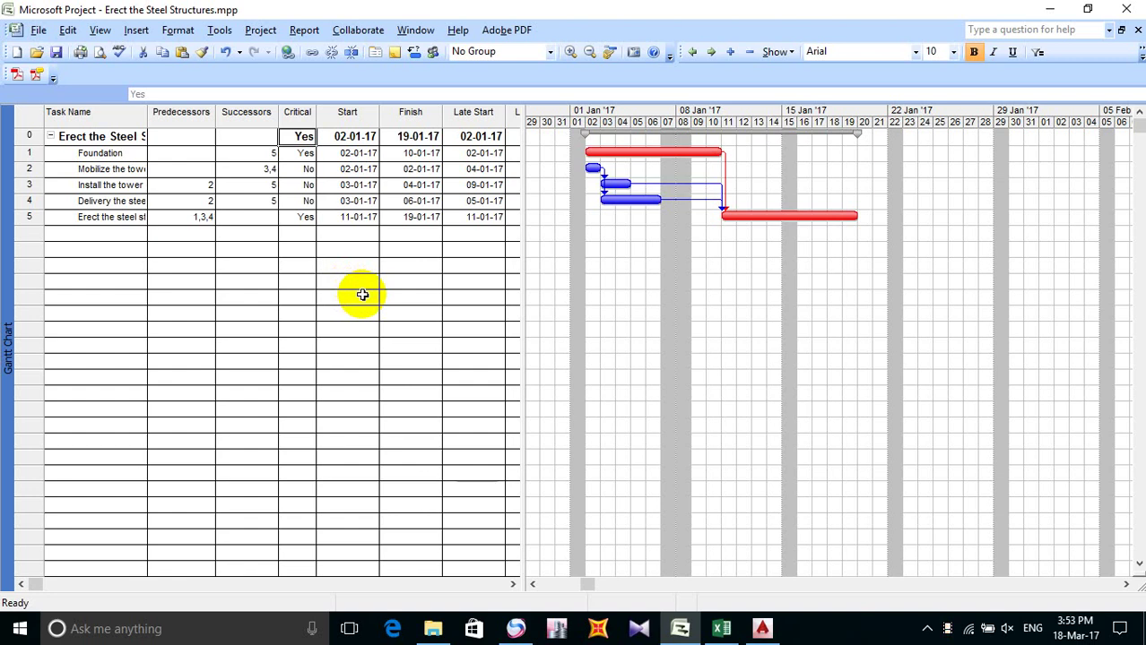
Step: Switch to the Excel workbook and insert an extra "Predecessors", entry before the field names in item 15, cell B135
{"action": "left_click", "coordinate": [723, 629]}
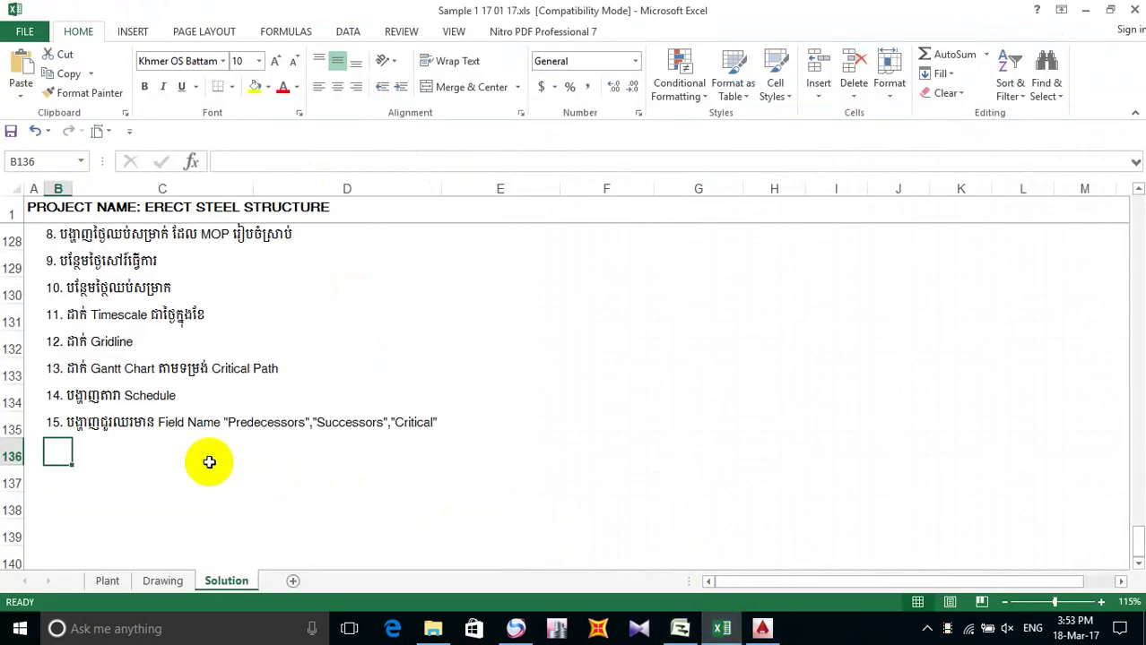
{"action": "left_click", "coordinate": [260, 428]}
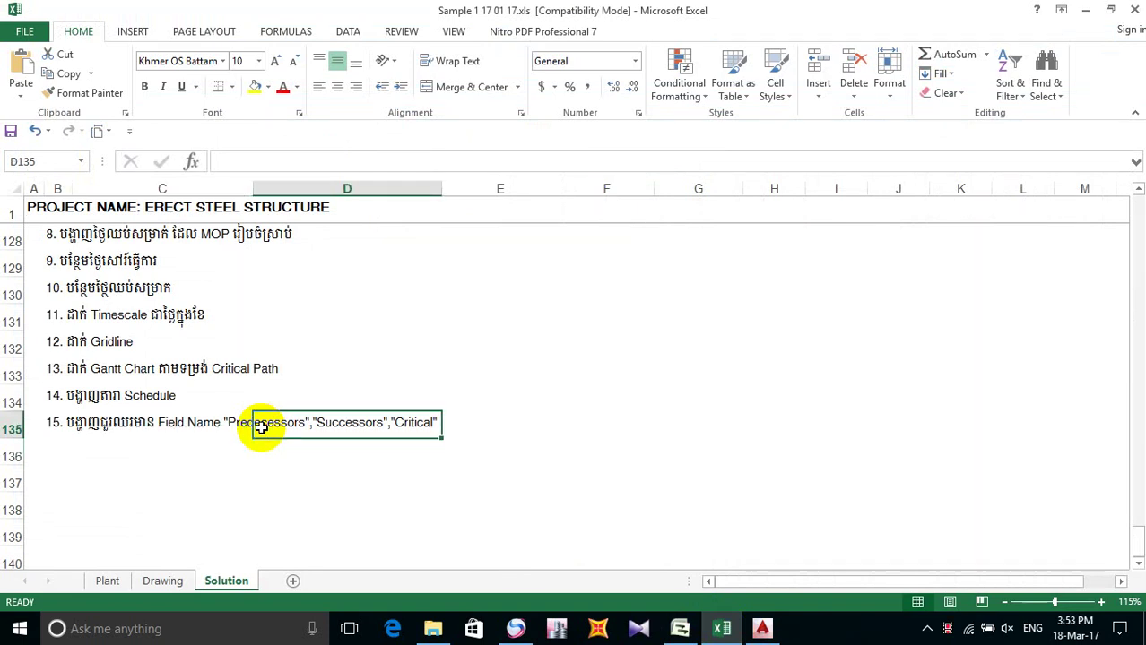
{"action": "double_click", "coordinate": [52, 426]}
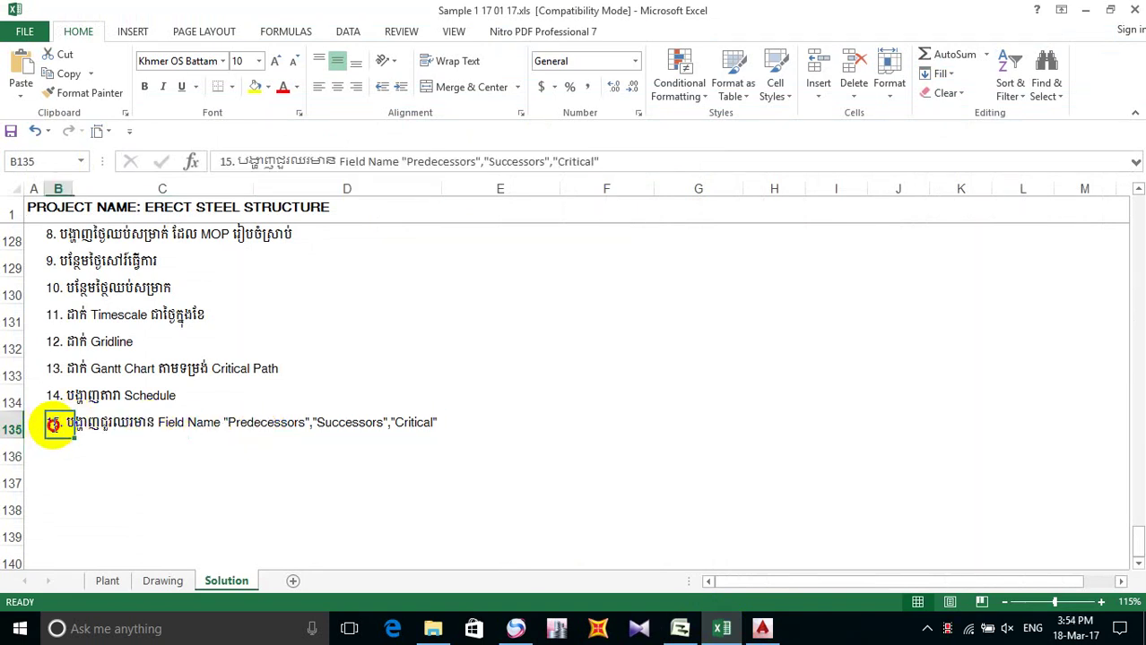
{"action": "left_click", "coordinate": [251, 425]}
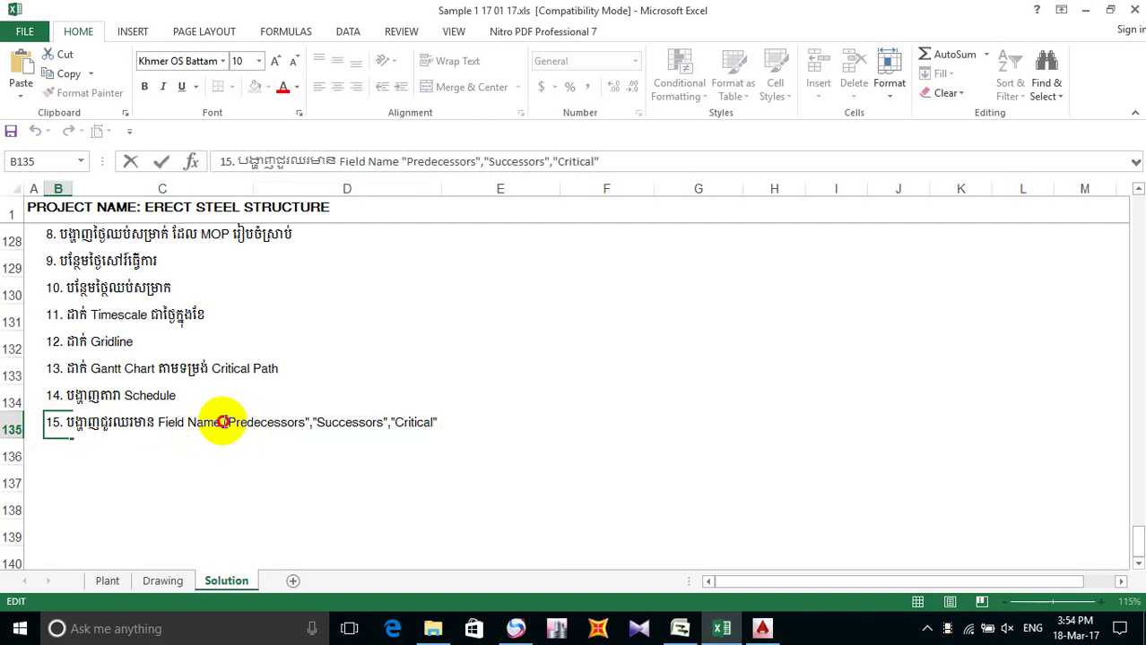
{"action": "left_click_drag", "start_coordinate": [221, 425], "coordinate": [310, 422]}
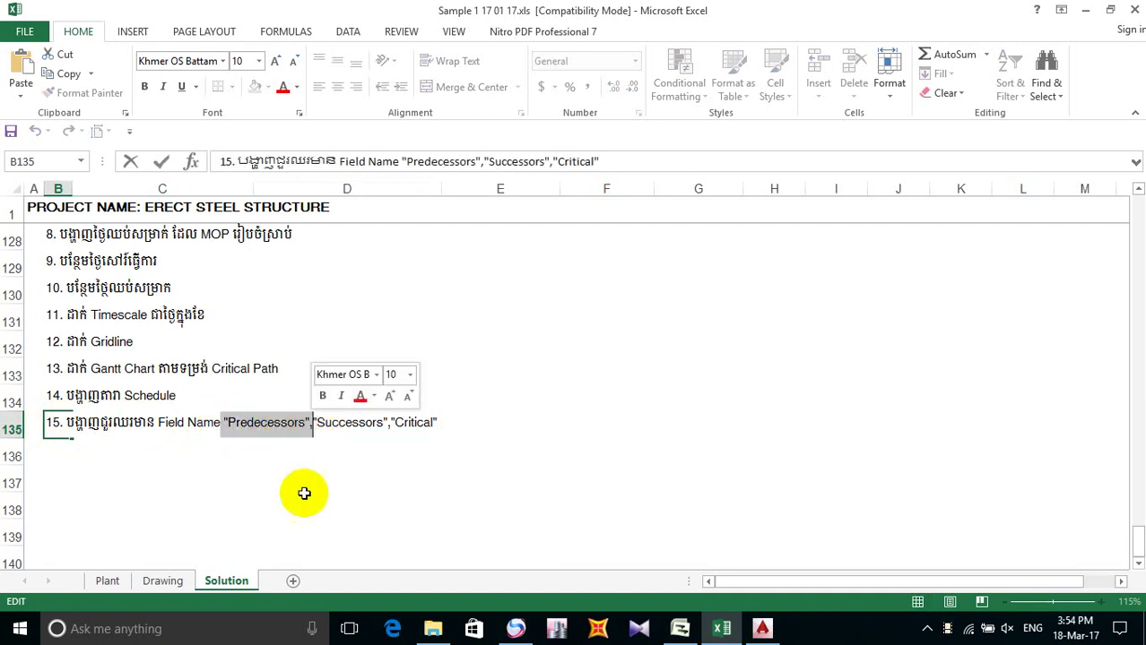
{"action": "left_click", "coordinate": [225, 423]}
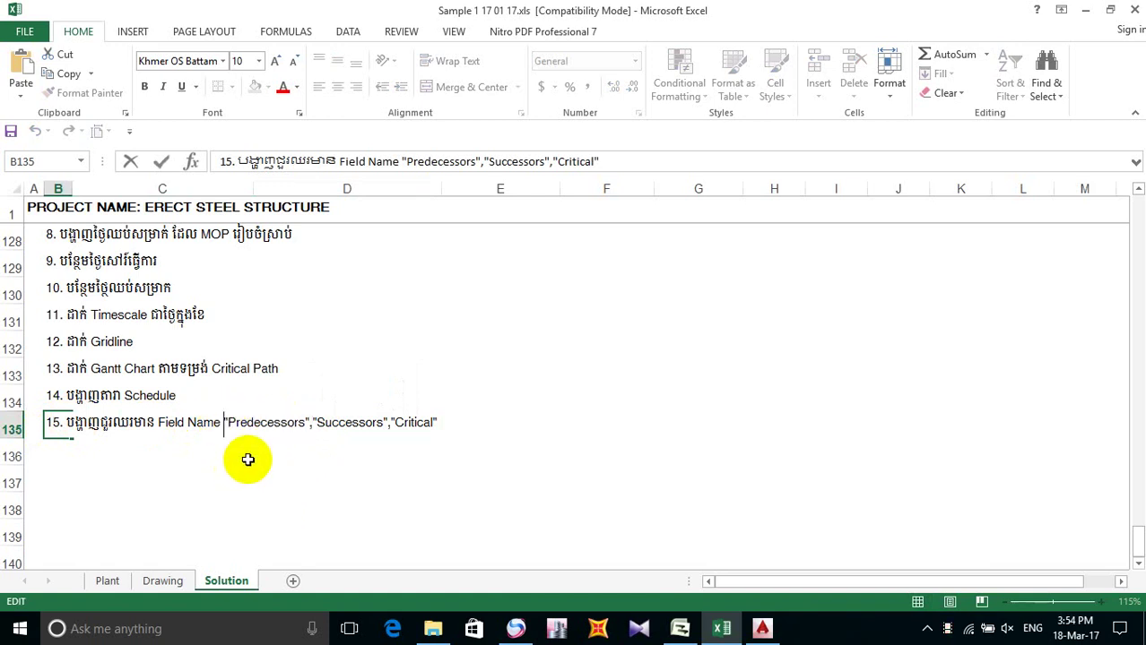
{"action": "type", "text": "\"Predecessors\","}
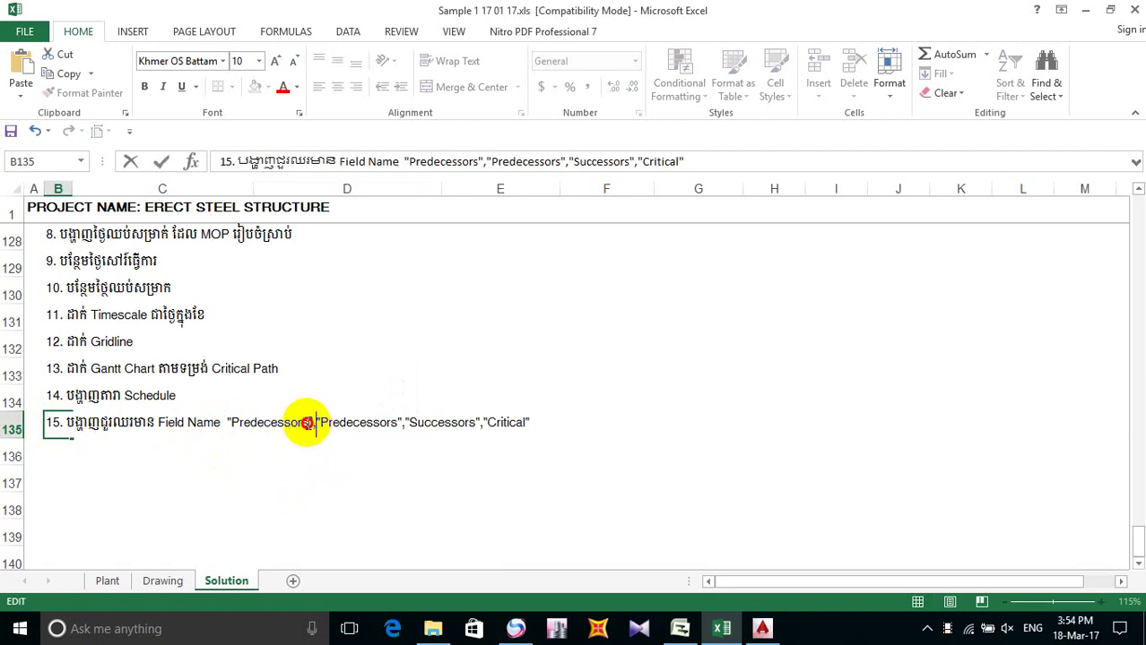
Step: Replace the first "Predecessors" entry in item 15, cell B135, with "Duration" and save the workbook
{"action": "left_click", "coordinate": [287, 421]}
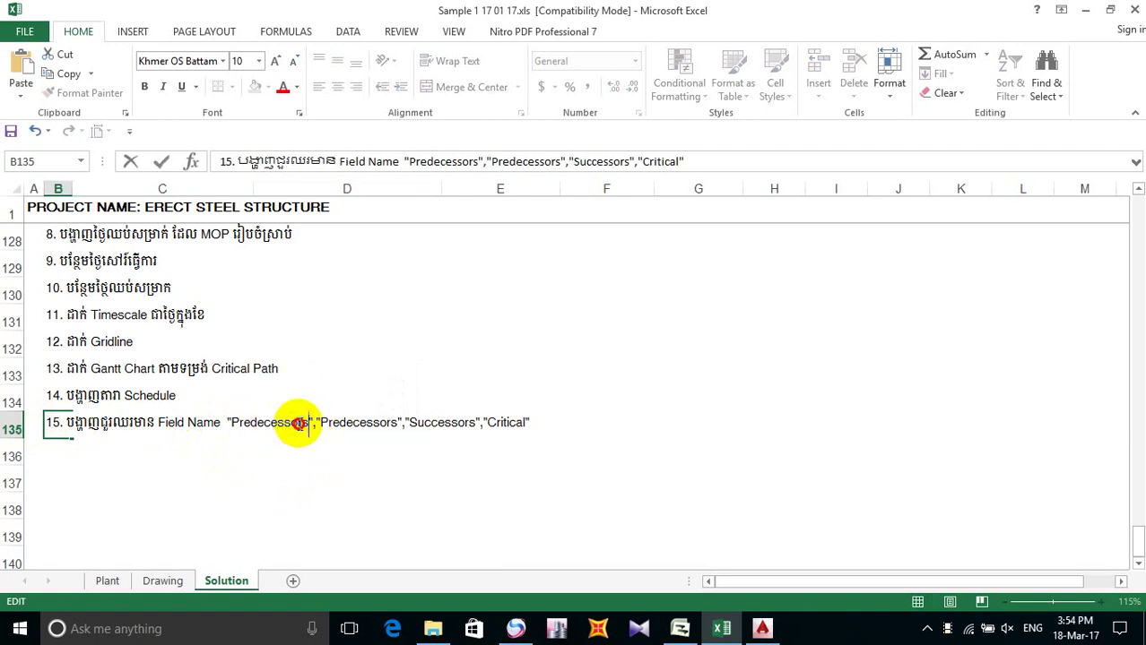
{"action": "key", "text": "shift+End"}
{"action": "left_click", "coordinate": [305, 423]}
{"action": "left_click_drag", "start_coordinate": [307, 422], "coordinate": [230, 422]}
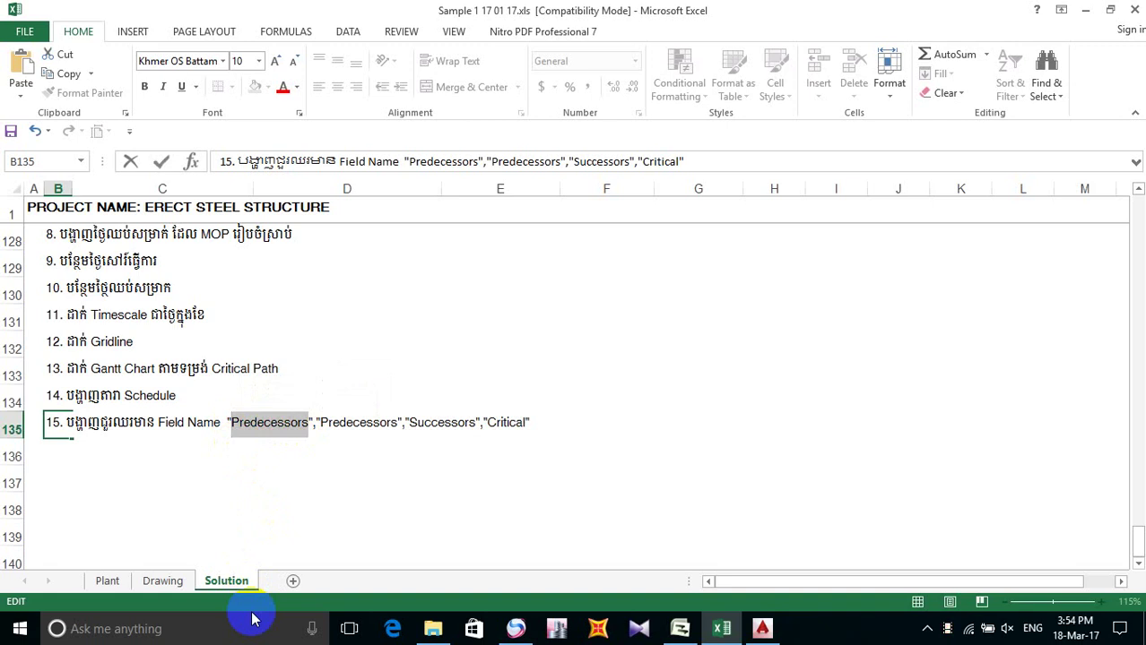
{"action": "type", "text": "D"}
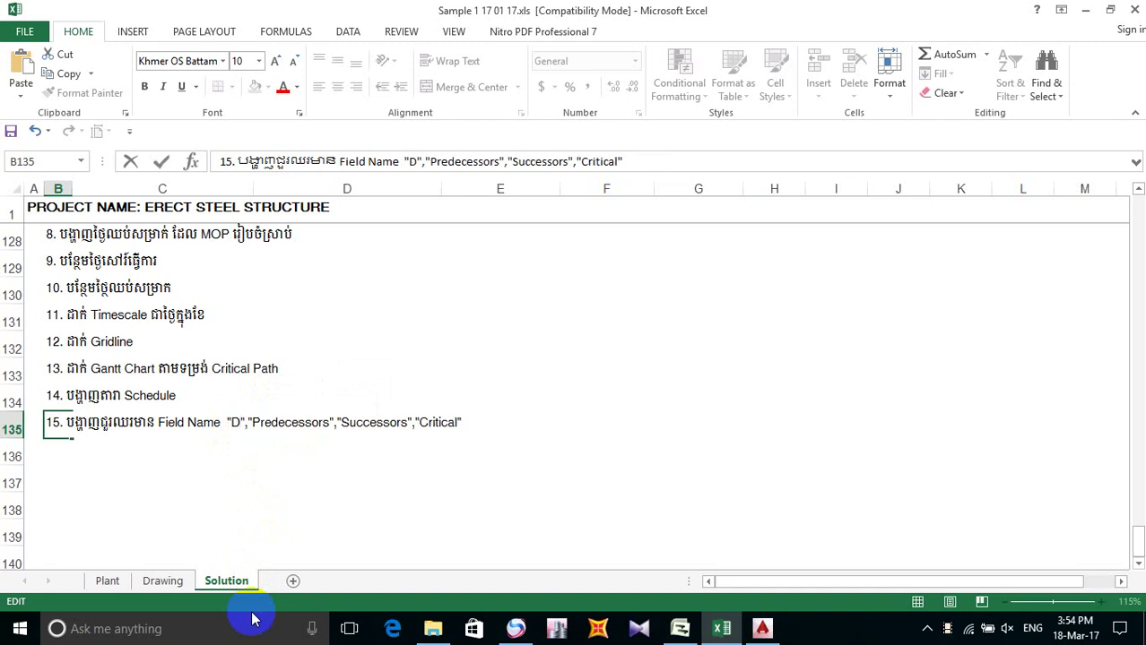
{"action": "type", "text": "ura"}
{"action": "type", "text": "tioj"}
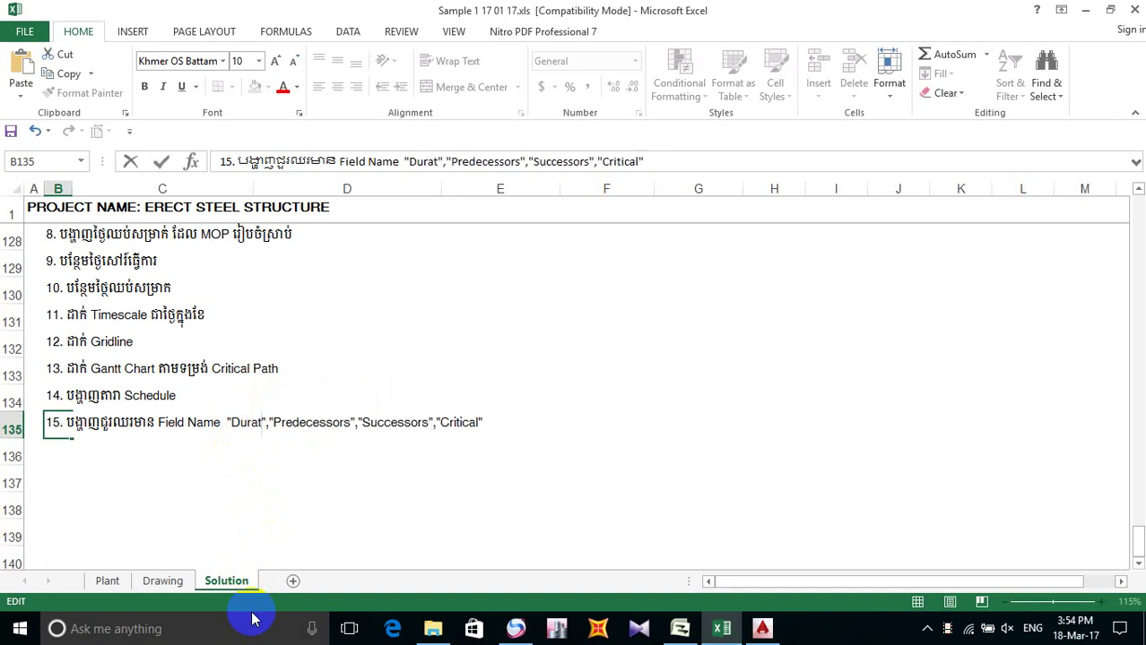
{"action": "key", "text": "BackSpace"}
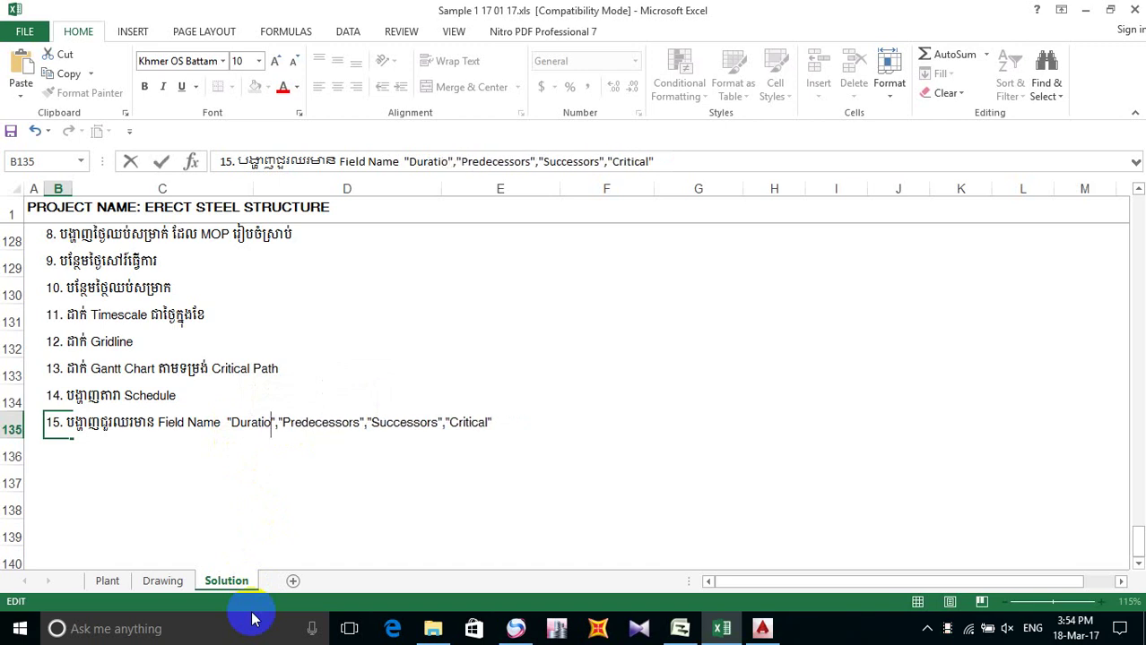
{"action": "type", "text": "n"}
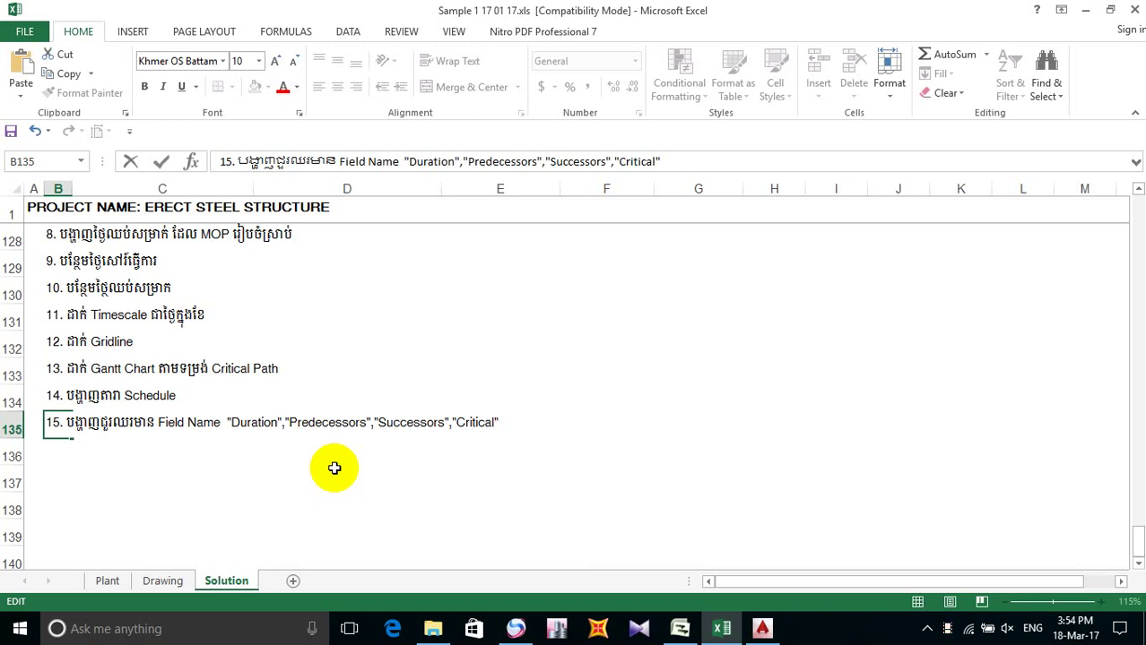
{"action": "left_click", "coordinate": [365, 481]}
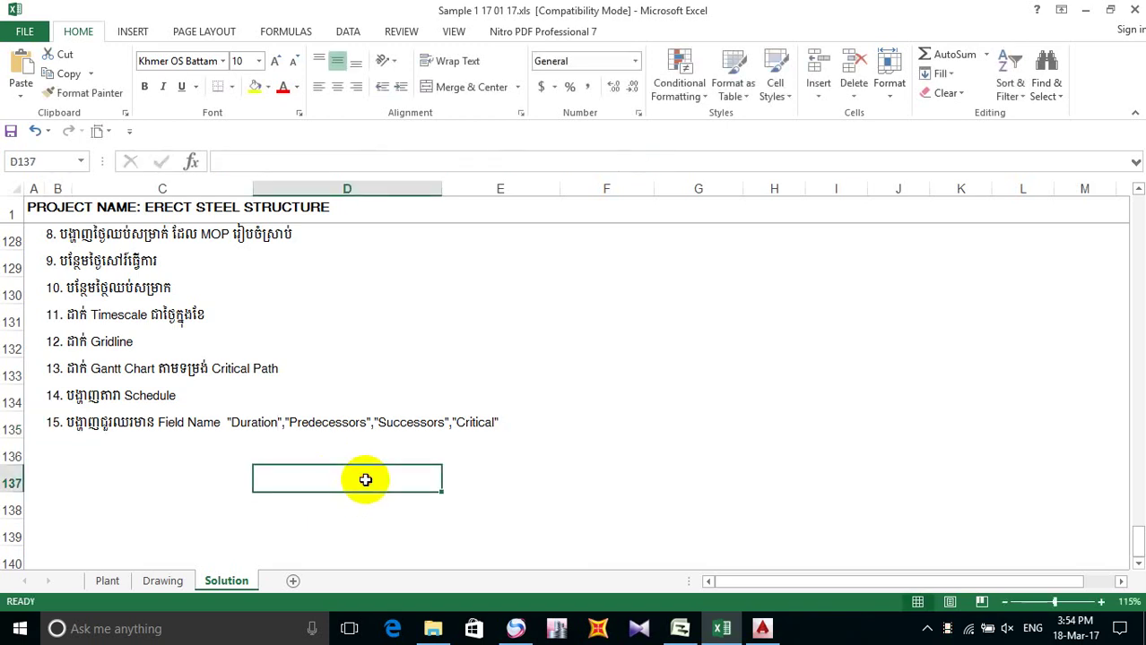
{"action": "left_click", "coordinate": [9, 132]}
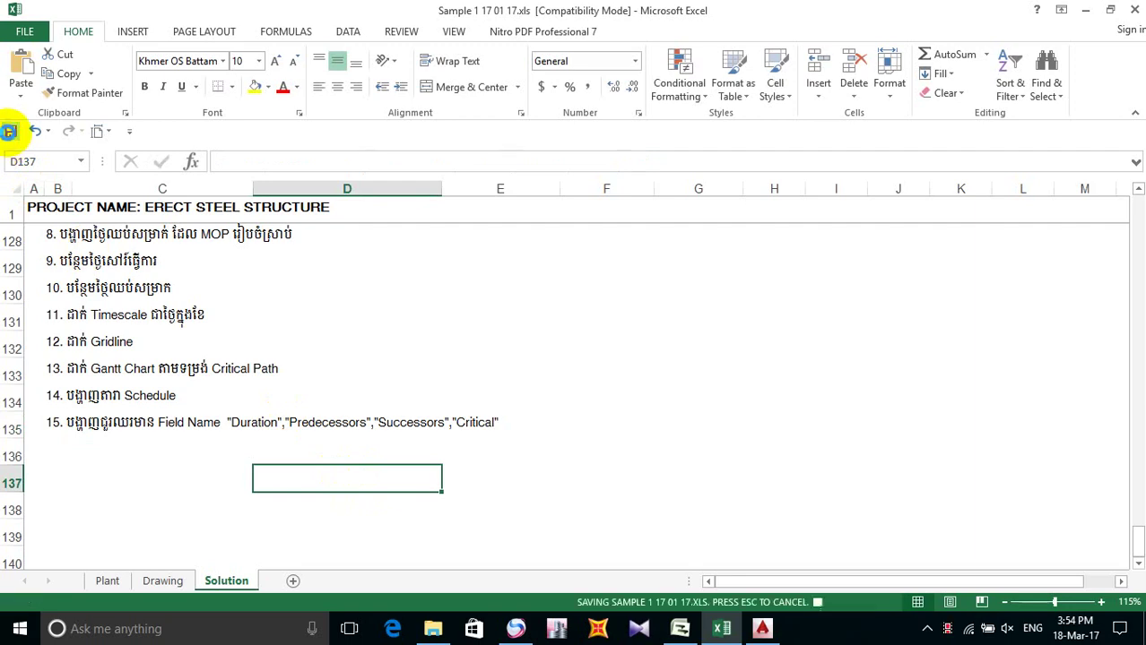
Step: Switch to Microsoft Project and insert a Duration column before the Predecessors column, using best-fit width
{"action": "left_click", "coordinate": [679, 631]}
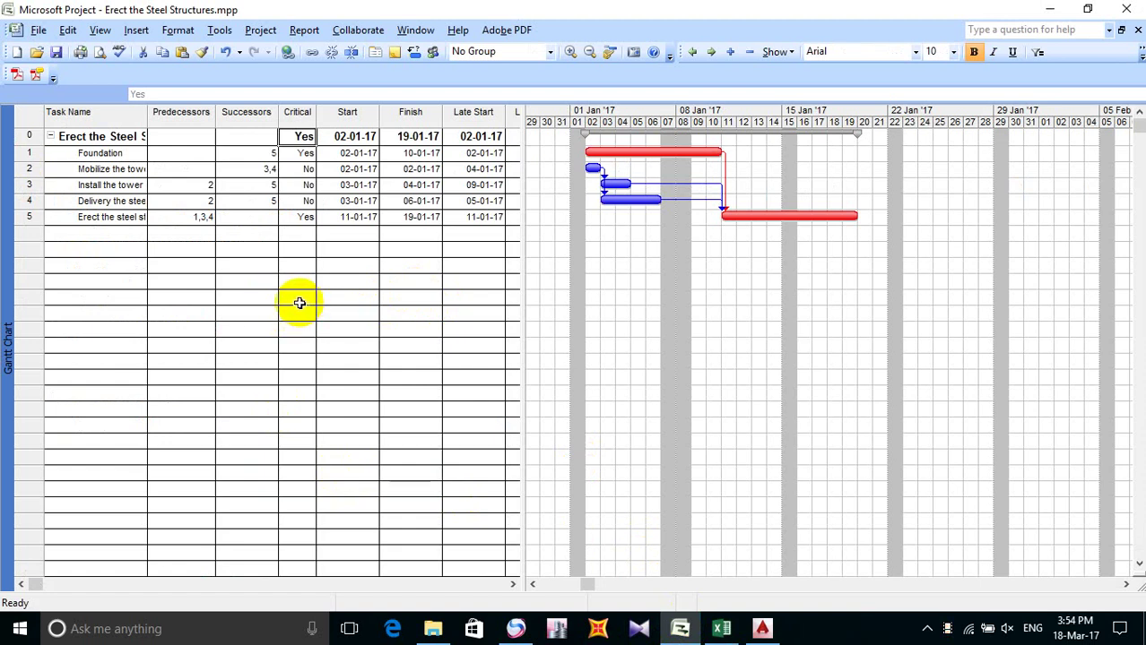
{"action": "left_click", "coordinate": [196, 256]}
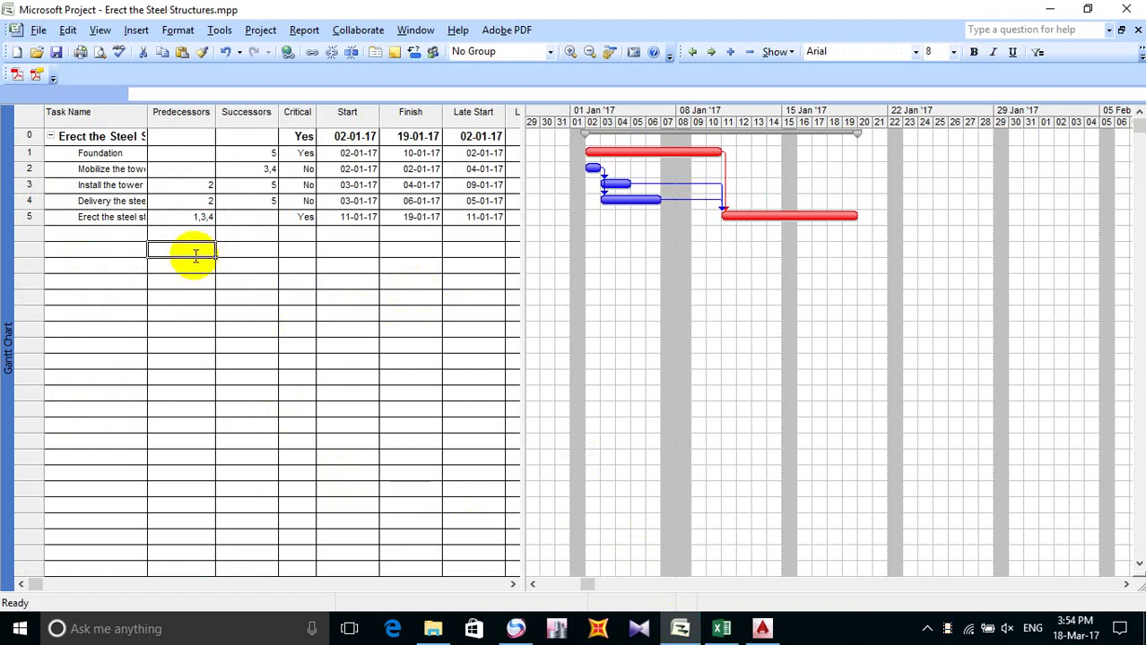
{"action": "left_click", "coordinate": [179, 113]}
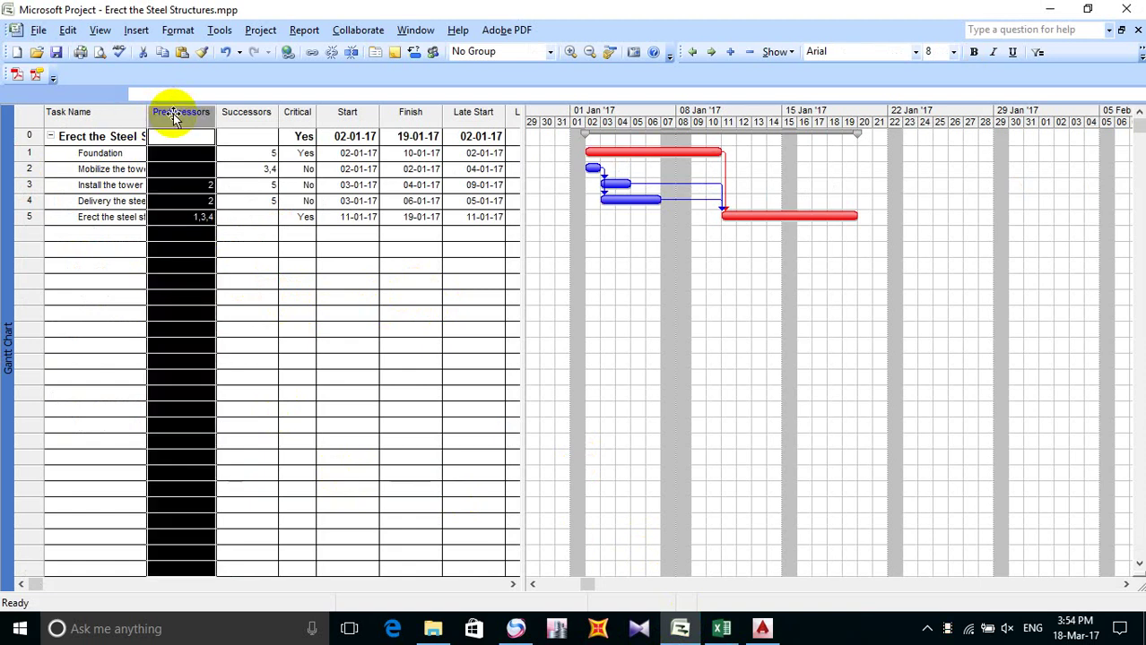
{"action": "right_click", "coordinate": [175, 119]}
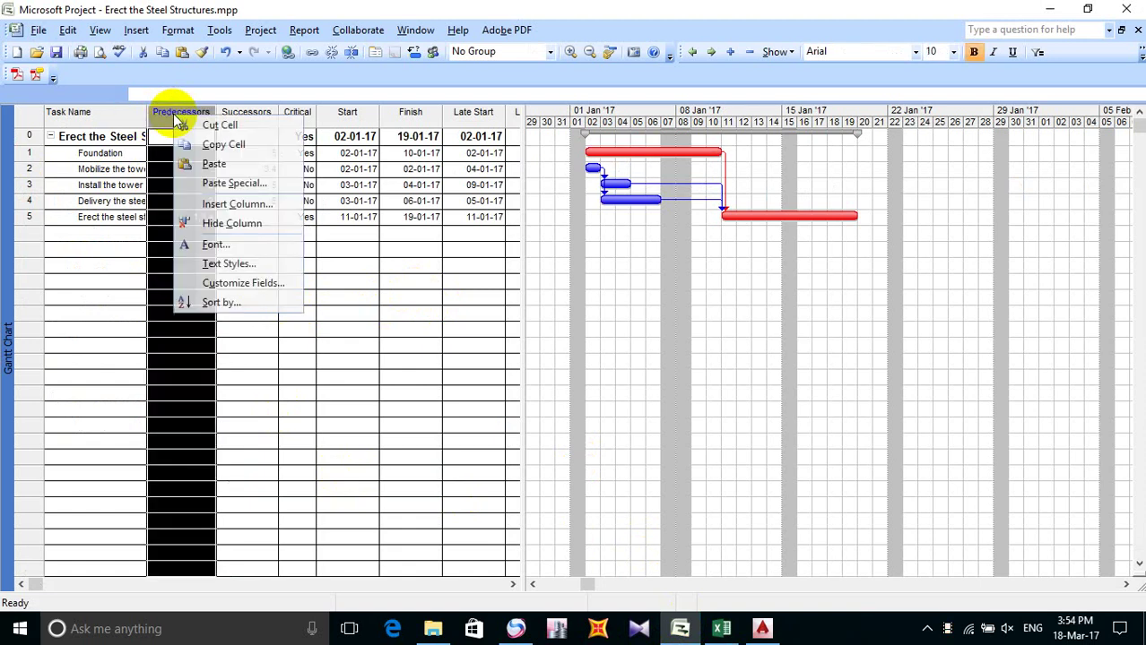
{"action": "left_click", "coordinate": [260, 206]}
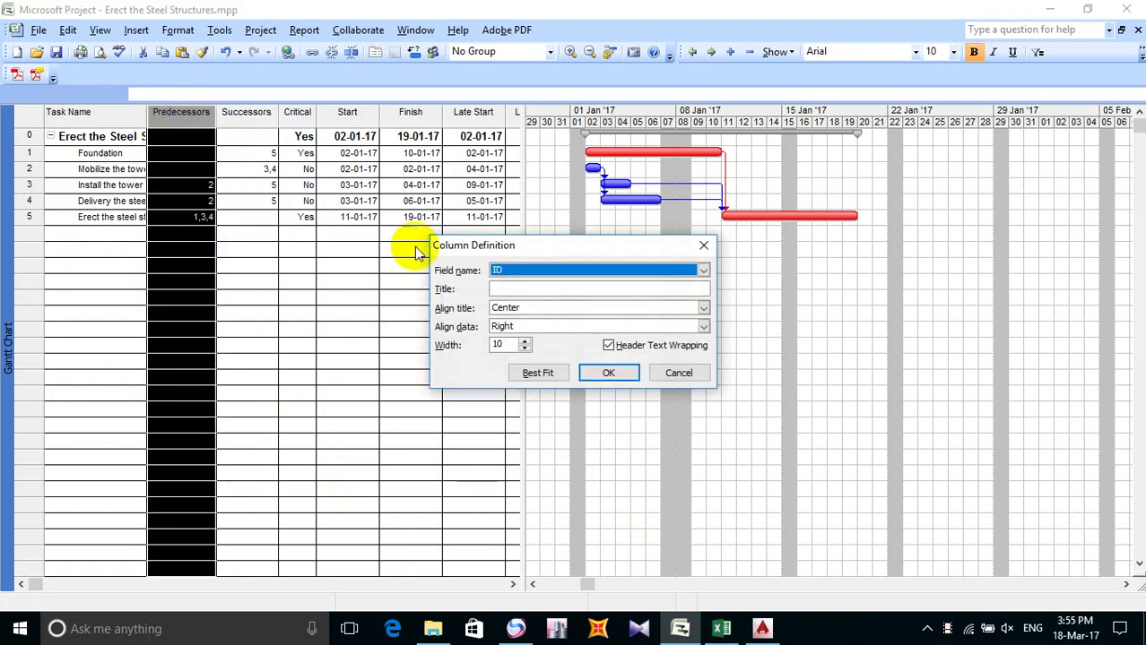
{"action": "left_click", "coordinate": [537, 274]}
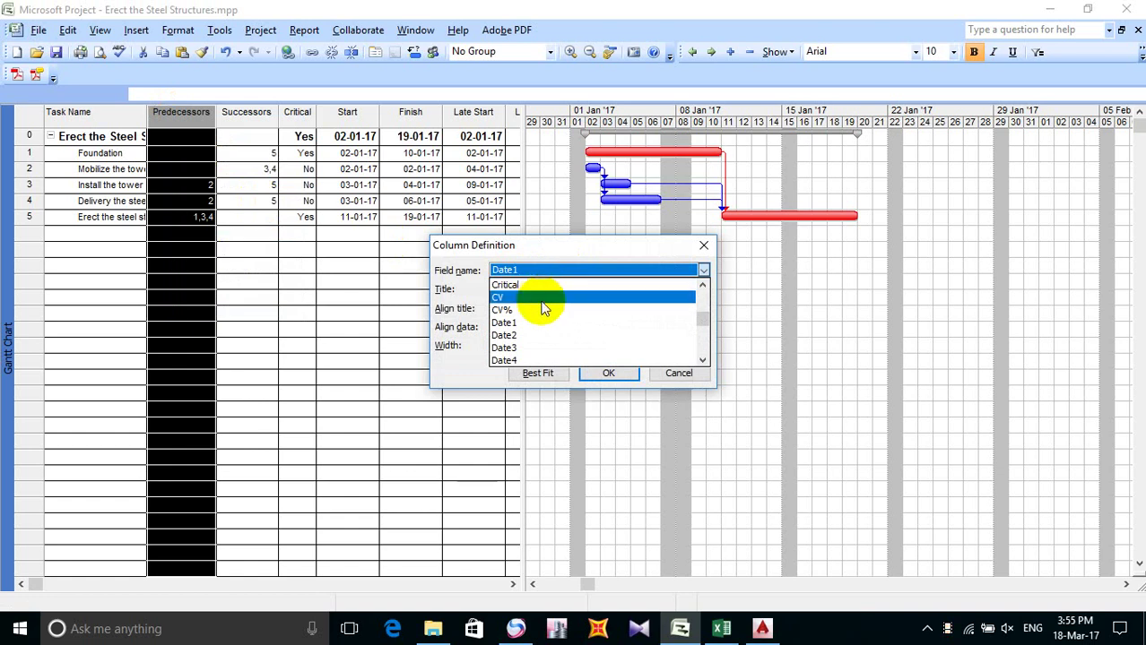
{"action": "left_click", "coordinate": [702, 361]}
{"action": "left_click", "coordinate": [702, 361]}
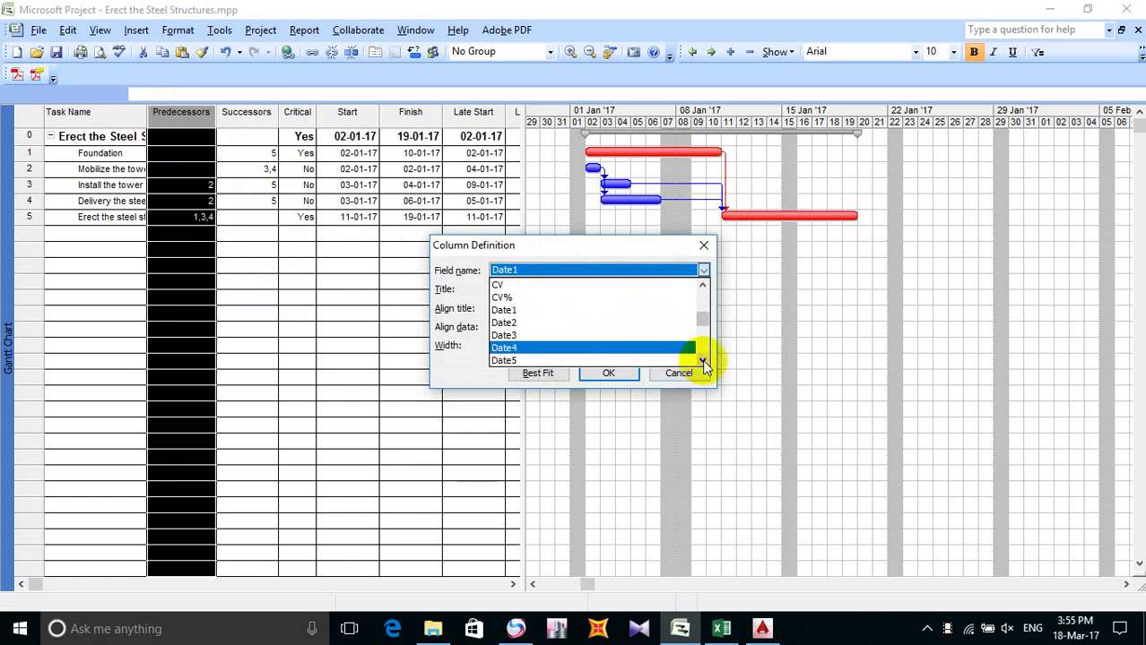
{"action": "left_click", "coordinate": [703, 360]}
{"action": "left_click", "coordinate": [703, 361]}
{"action": "left_click", "coordinate": [703, 360]}
{"action": "left_click", "coordinate": [703, 360]}
{"action": "left_click", "coordinate": [703, 360]}
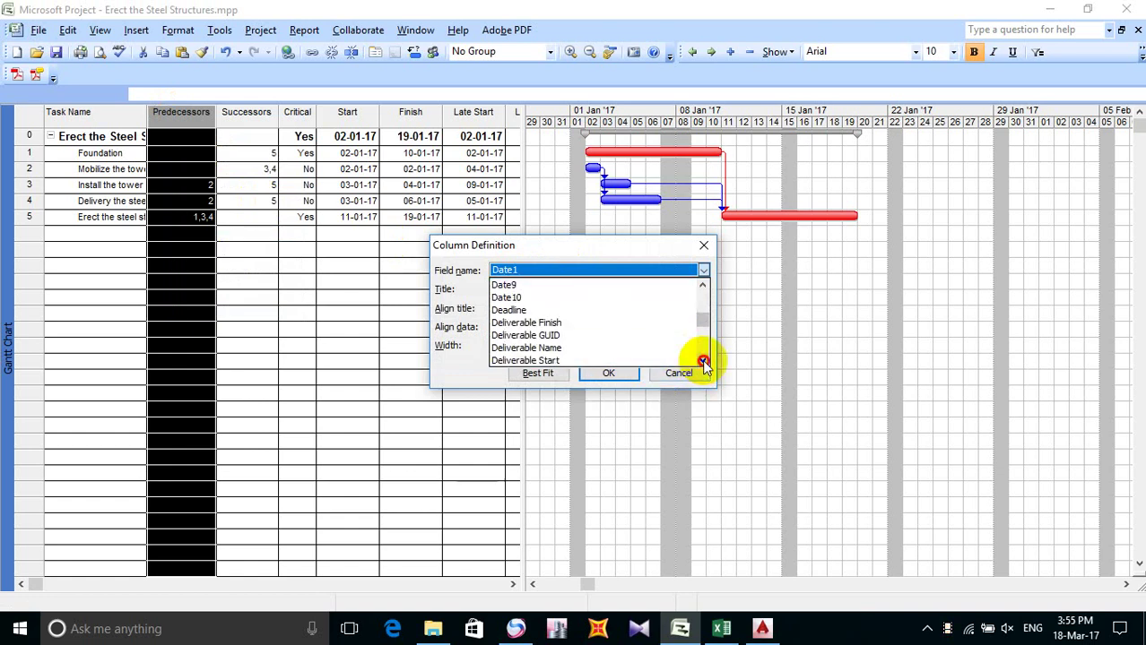
{"action": "left_click", "coordinate": [703, 360]}
{"action": "left_click", "coordinate": [703, 360]}
{"action": "left_click", "coordinate": [703, 360]}
{"action": "left_click", "coordinate": [703, 360]}
{"action": "left_click", "coordinate": [702, 360]}
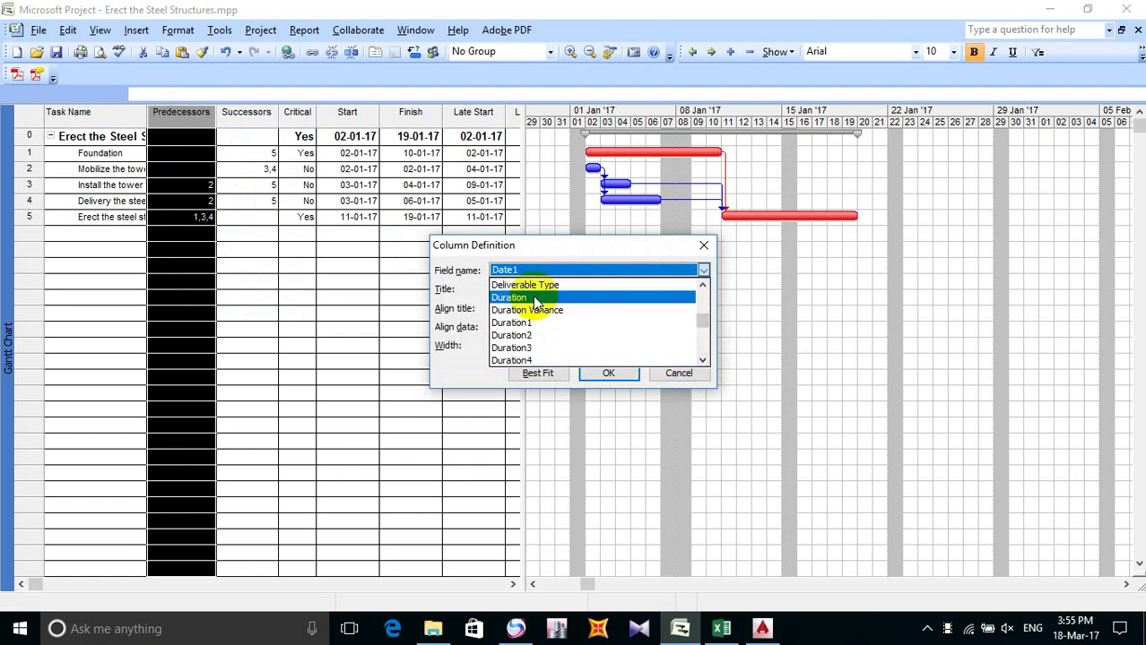
{"action": "left_click", "coordinate": [534, 299]}
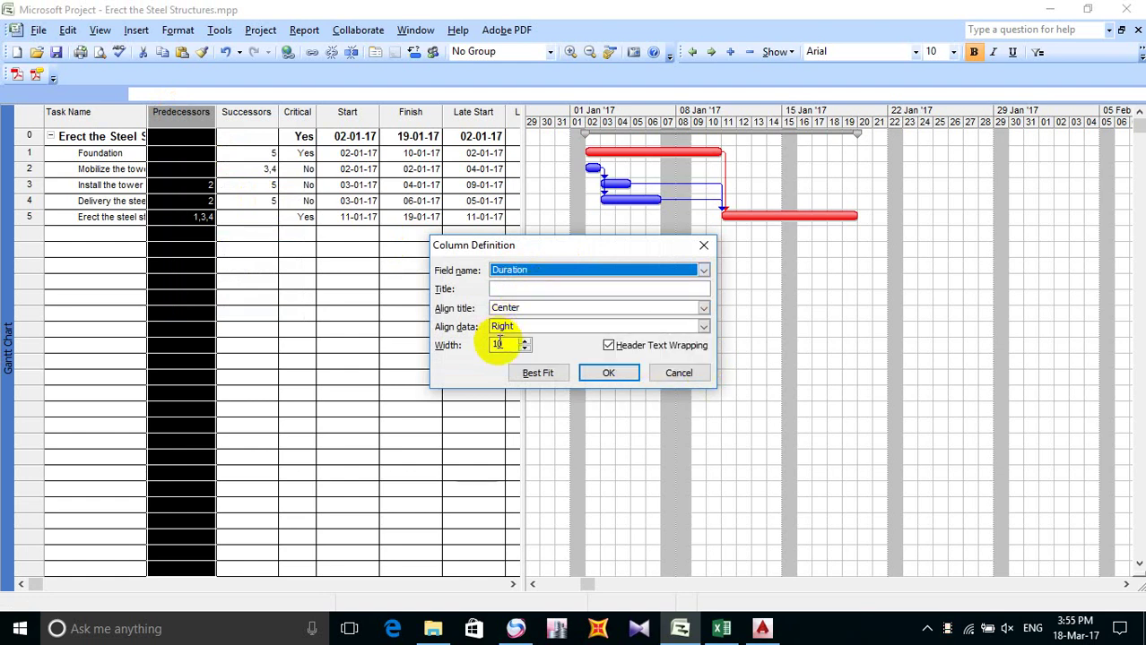
{"action": "left_click", "coordinate": [538, 374]}
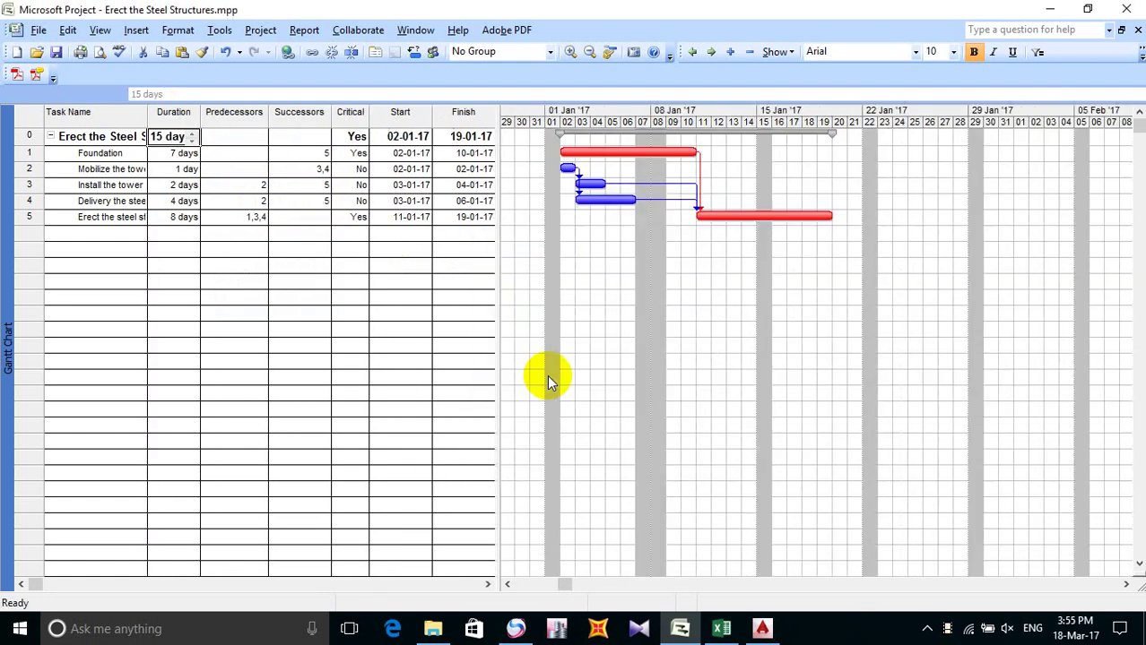
Step: Widen the task table pane to show every column through Total Slack, and save the project file
{"action": "left_click", "coordinate": [235, 296]}
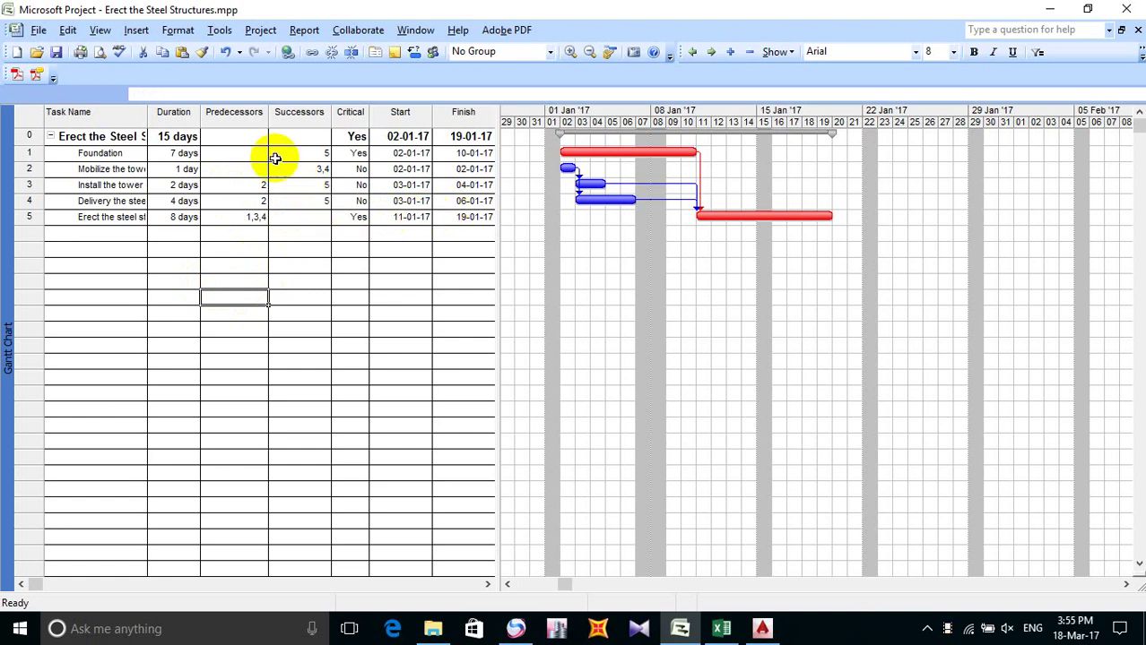
{"action": "left_click", "coordinate": [58, 54]}
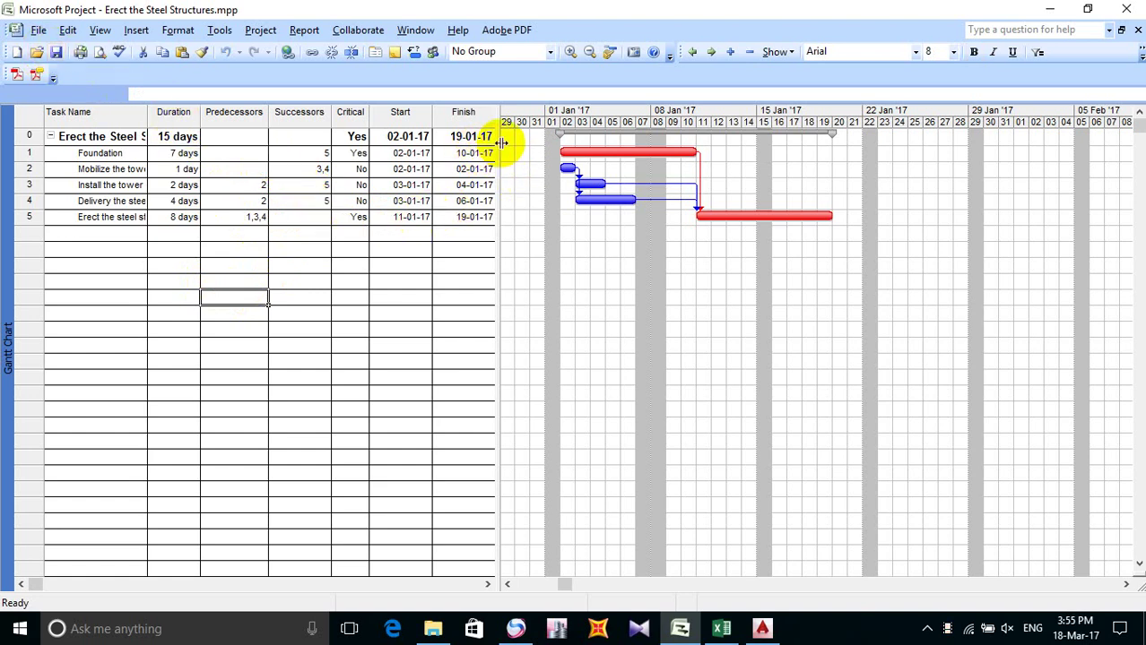
{"action": "left_click_drag", "start_coordinate": [499, 136], "coordinate": [743, 135]}
{"action": "left_click", "coordinate": [505, 344]}
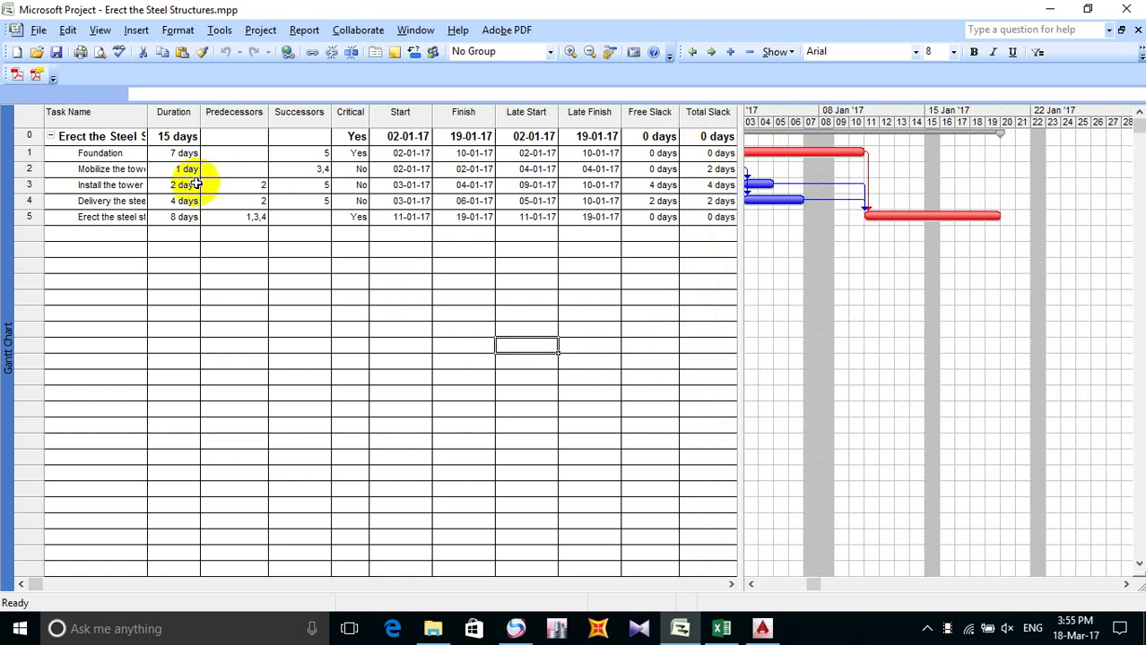
{"action": "left_click", "coordinate": [56, 51]}
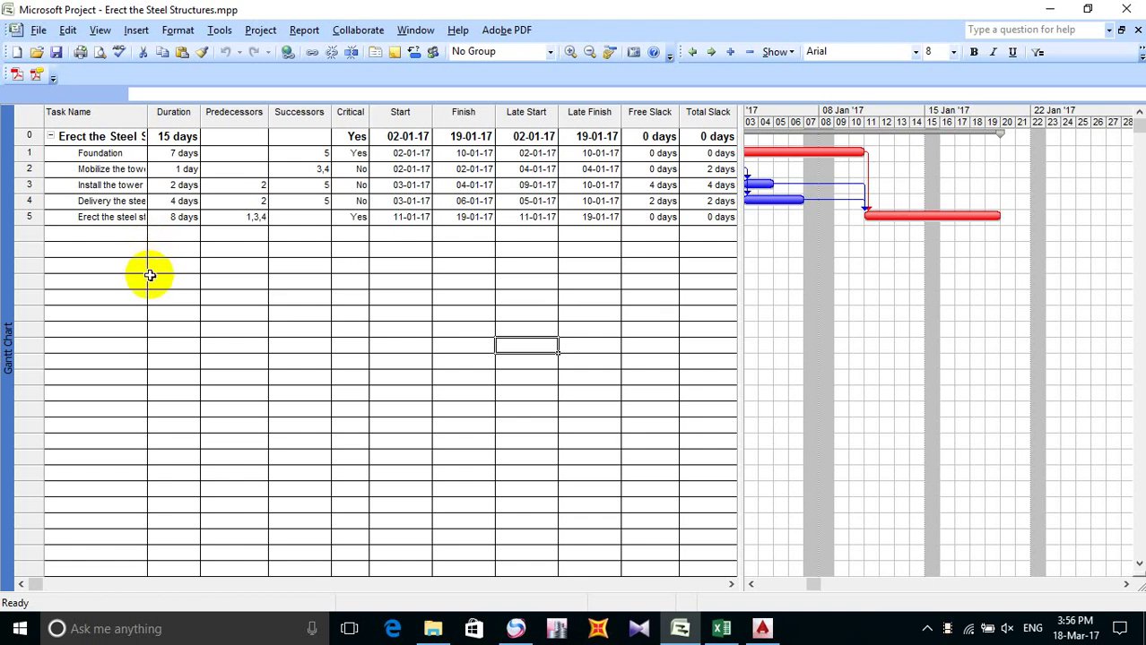
{"action": "left_click", "coordinate": [179, 266]}
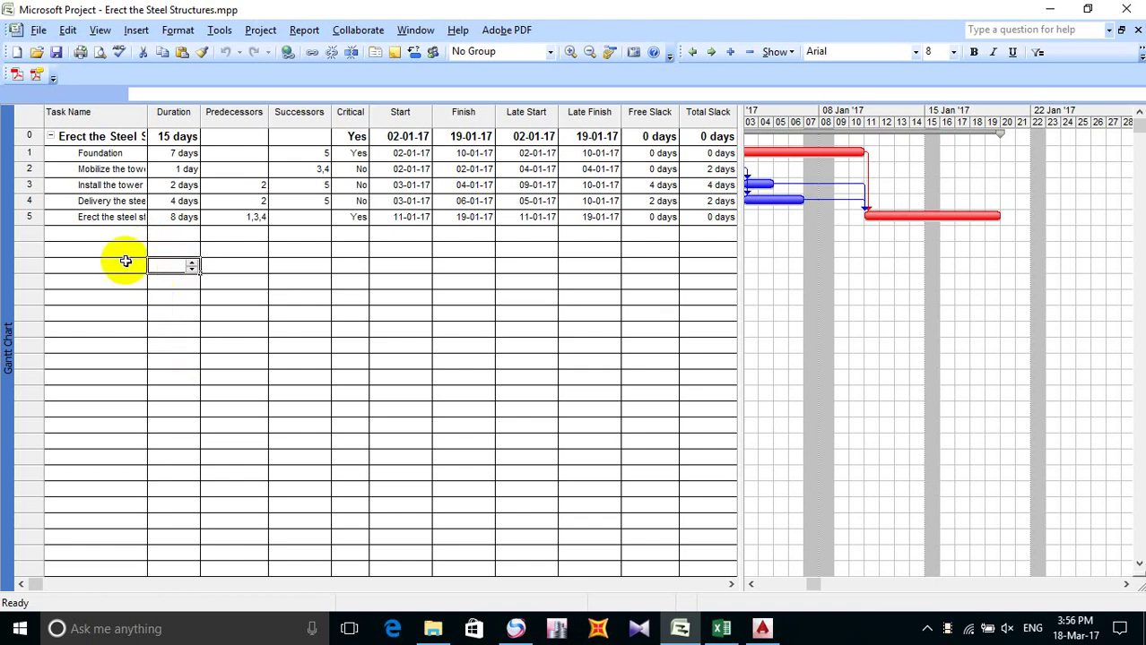
{"action": "left_click", "coordinate": [94, 263]}
{"action": "left_click", "coordinate": [85, 235]}
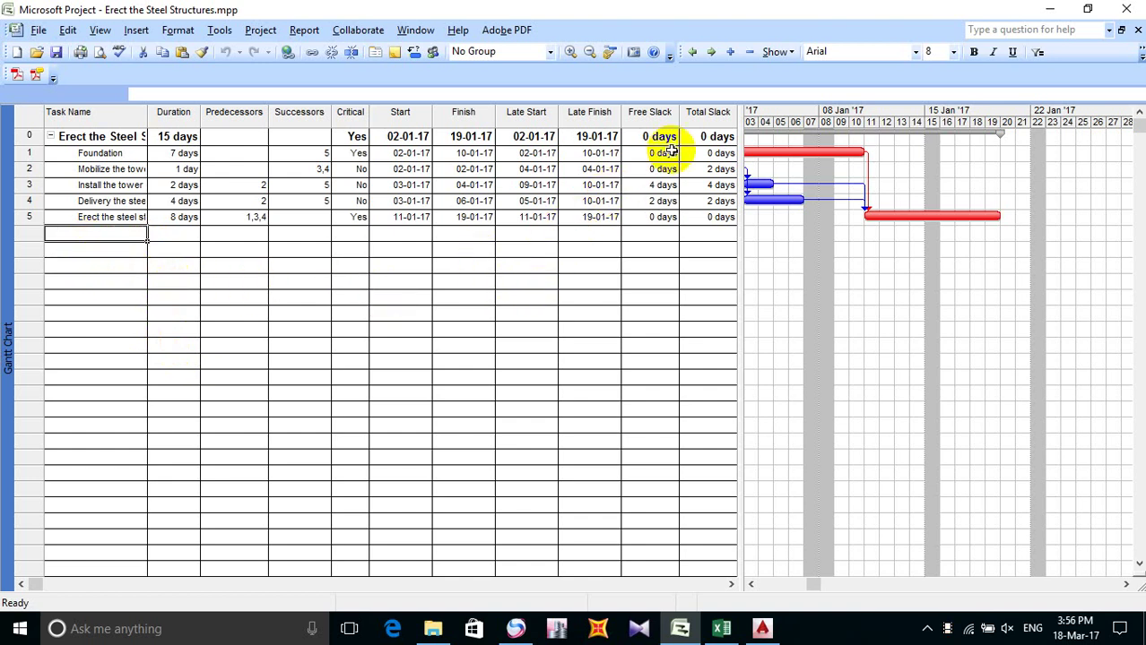
Step: Fine-tune the divider between the task table and the Gantt chart to sit at the edge of the Total Slack column
{"action": "left_click", "coordinate": [741, 111]}
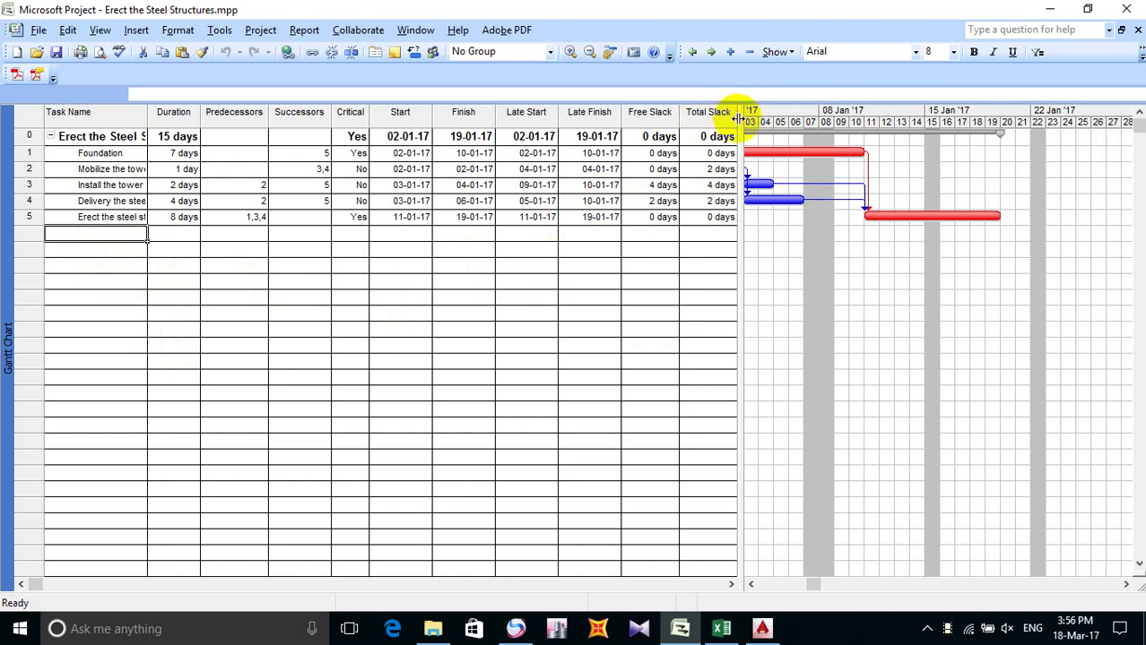
{"action": "left_click_drag", "start_coordinate": [738, 111], "coordinate": [743, 124]}
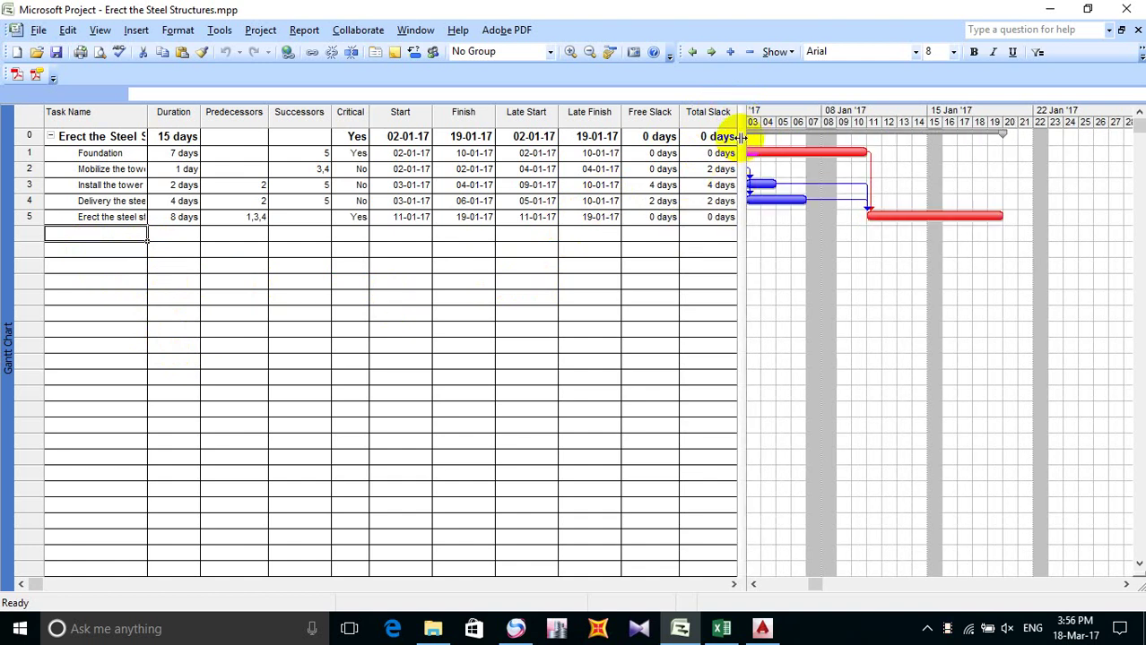
{"action": "left_click_drag", "start_coordinate": [741, 117], "coordinate": [738, 114]}
{"action": "left_click", "coordinate": [437, 249]}
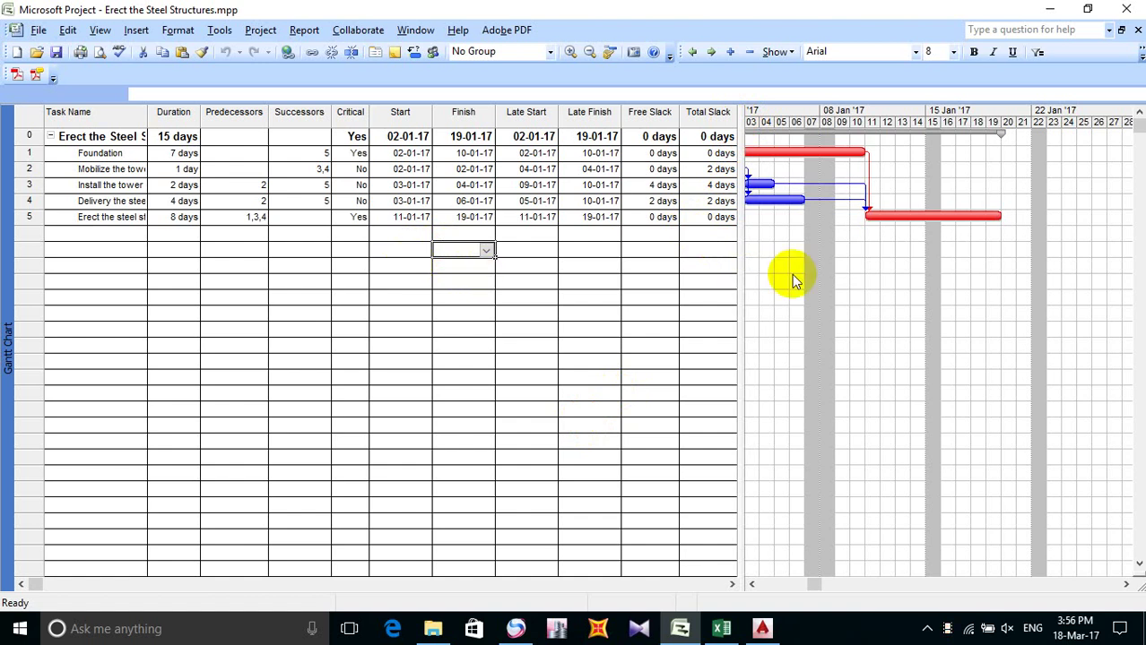
{"action": "scroll", "coordinate": [814, 319], "scroll_direction": "right", "scroll_amount": 3}
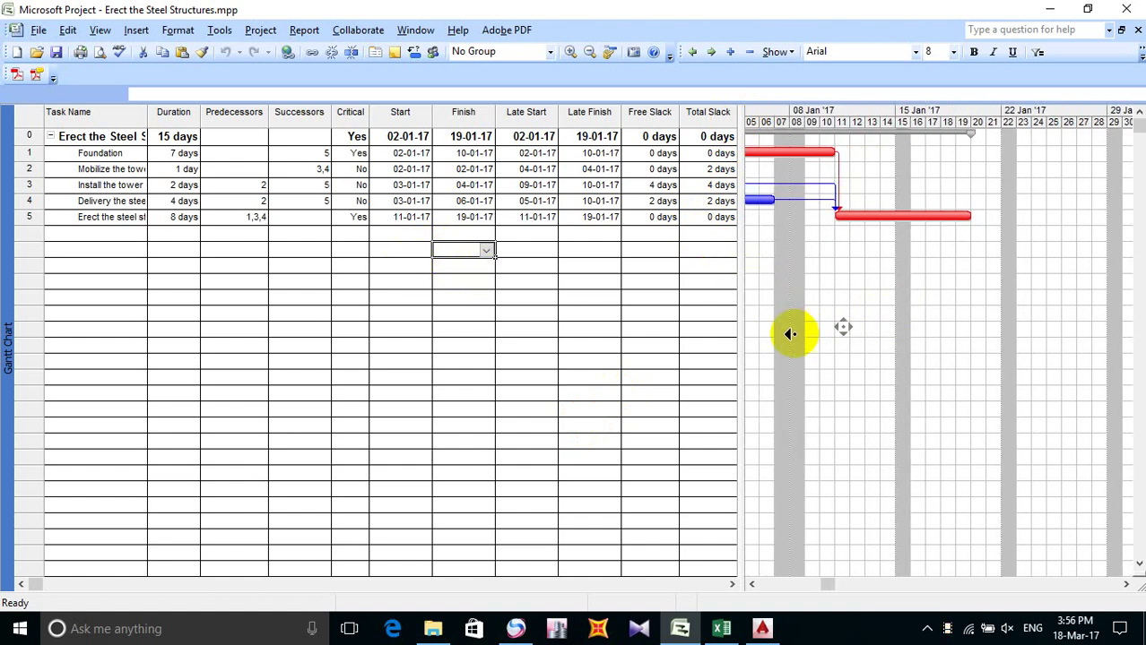
{"action": "scroll", "coordinate": [842, 325], "scroll_direction": "left", "scroll_amount": 3}
{"action": "left_click_drag", "start_coordinate": [798, 331], "coordinate": [789, 344]}
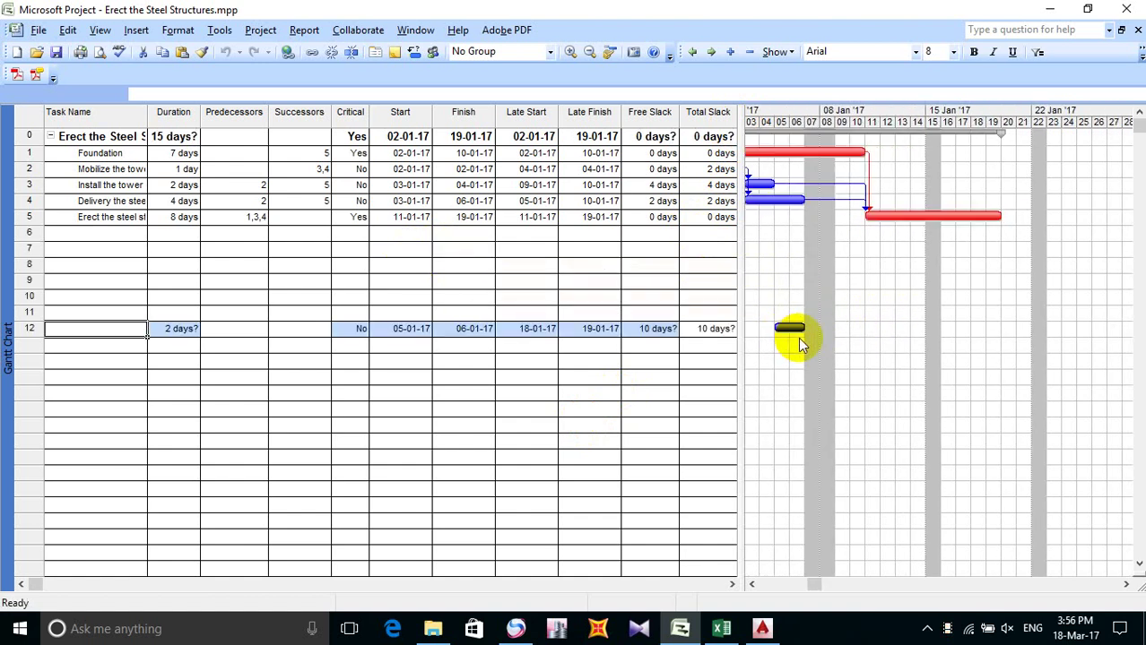
{"action": "key", "text": "ctrl+z"}
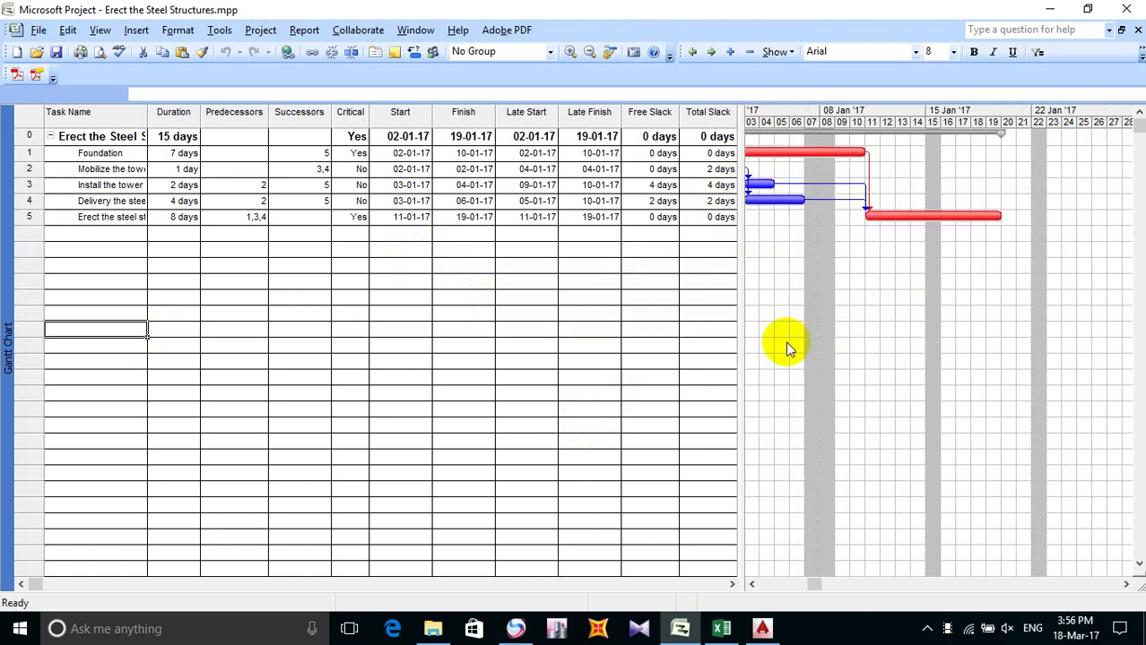
Step: Position the Gantt chart's timescale around January 2017 to bring all task bars into view
{"action": "scroll", "coordinate": [775, 304], "scroll_direction": "left", "scroll_amount": 5}
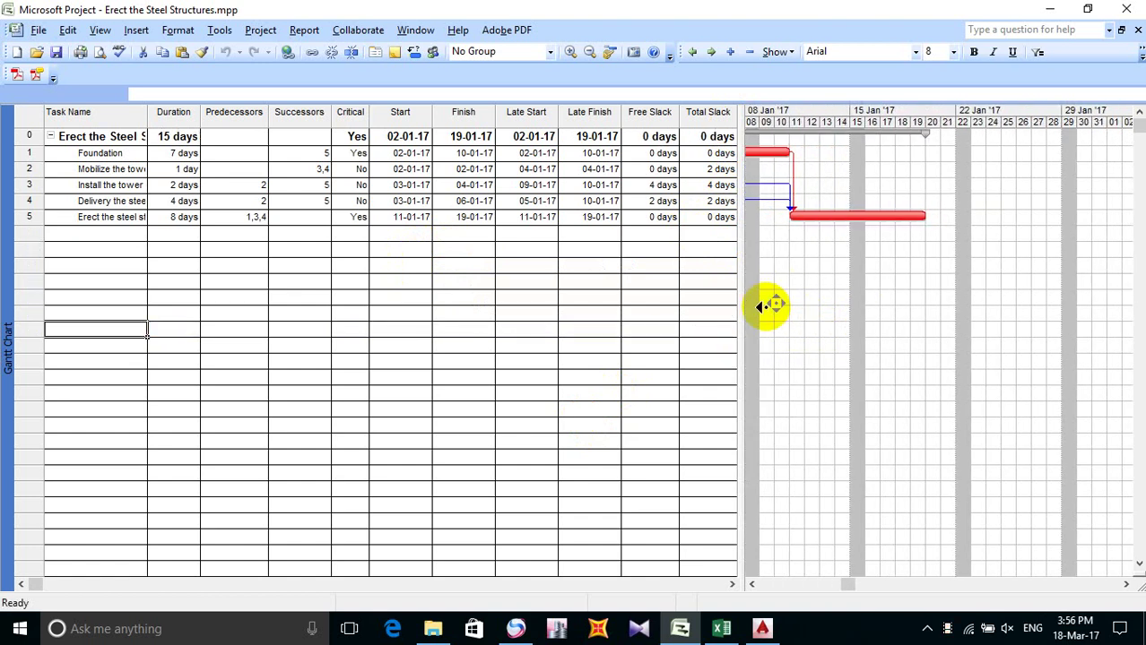
{"action": "scroll", "coordinate": [883, 323], "scroll_direction": "right", "scroll_amount": 3}
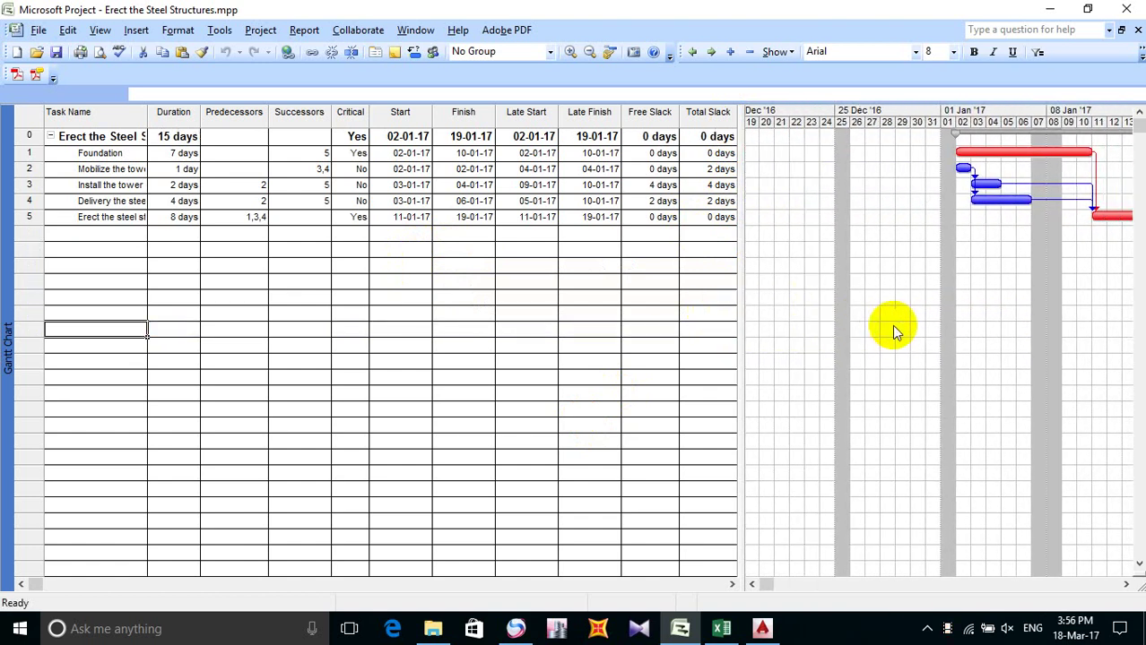
{"action": "scroll", "coordinate": [886, 331], "scroll_direction": "right", "scroll_amount": 5}
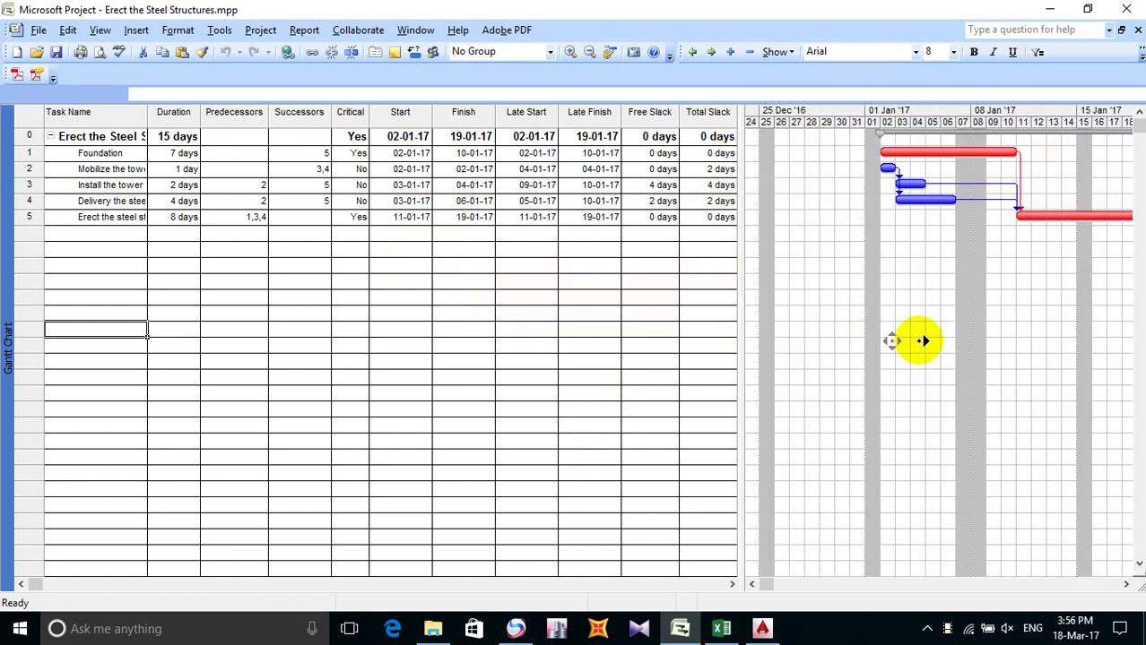
{"action": "scroll", "coordinate": [892, 330], "scroll_direction": "right", "scroll_amount": 4}
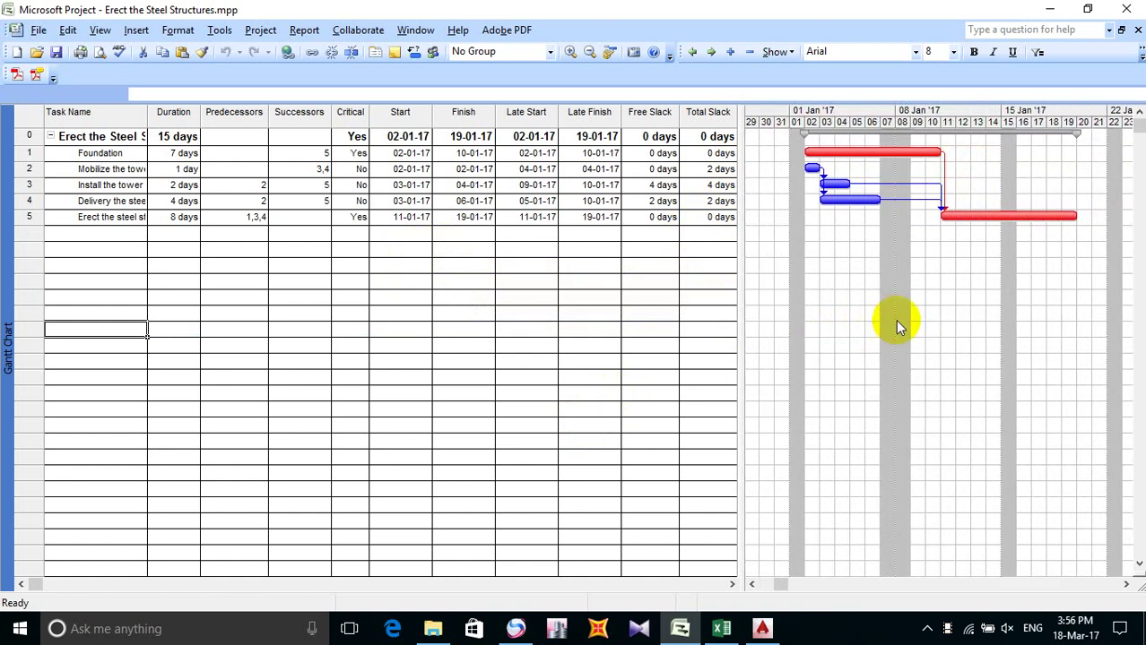
Step: Shift the Gantt timescale to begin just before 1 January 2017 and save the project file
{"action": "scroll", "coordinate": [848, 333], "scroll_direction": "right", "scroll_amount": 3}
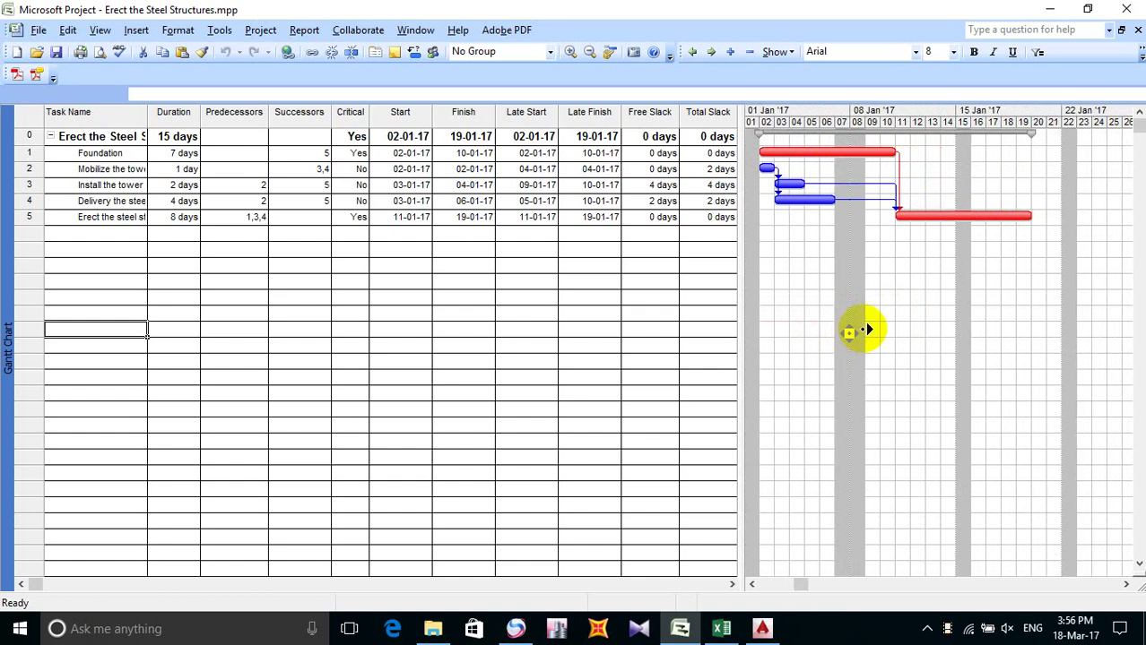
{"action": "scroll", "coordinate": [847, 330], "scroll_direction": "left", "scroll_amount": 1}
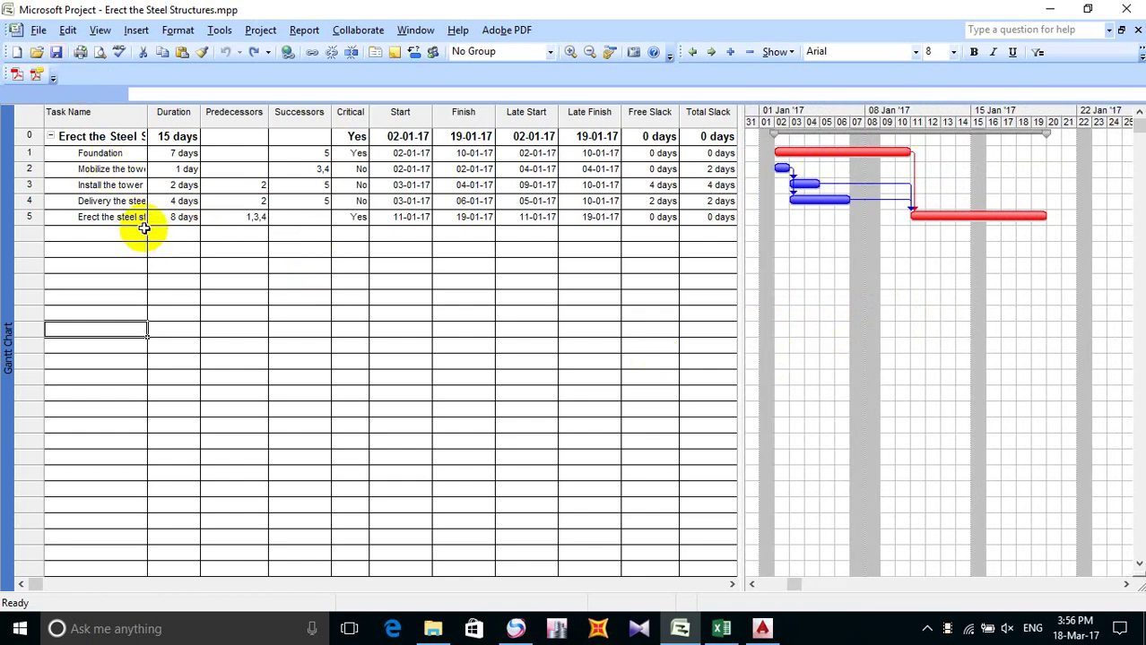
{"action": "left_click", "coordinate": [55, 54]}
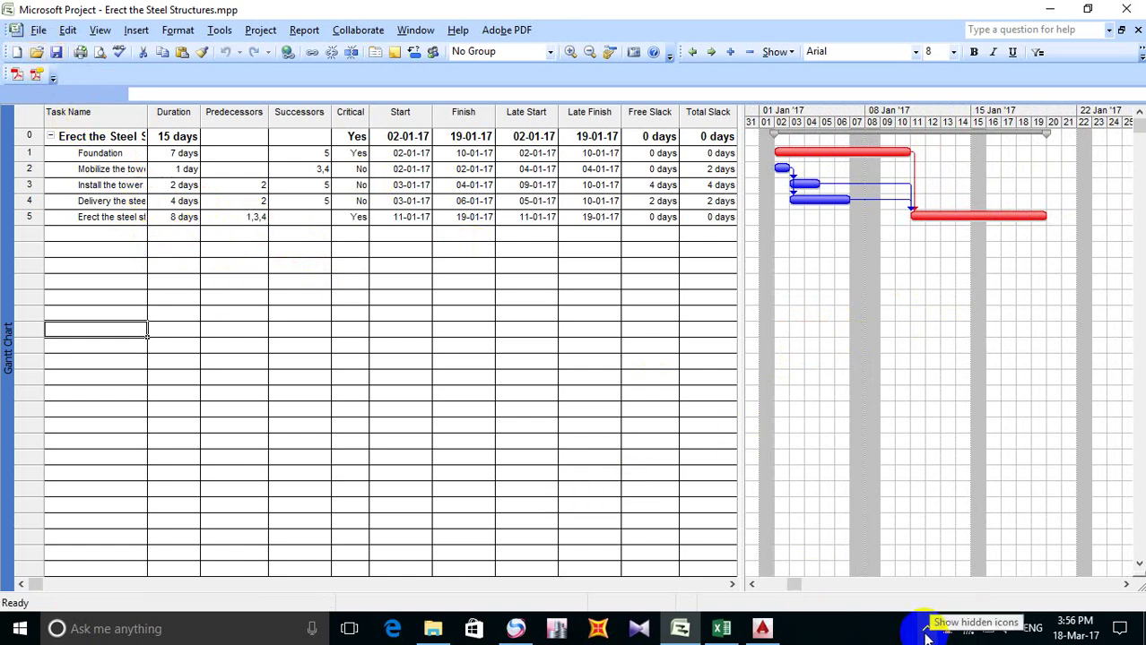
{"action": "left_click", "coordinate": [173, 112]}
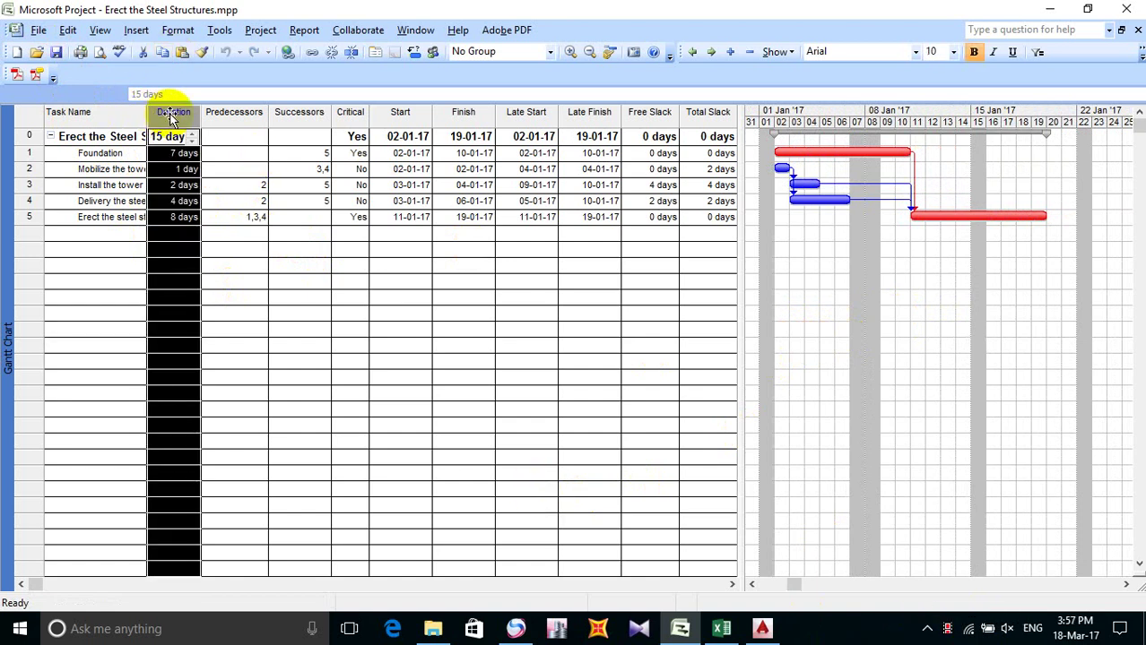
{"action": "left_click", "coordinate": [107, 114]}
{"action": "left_click", "coordinate": [179, 115]}
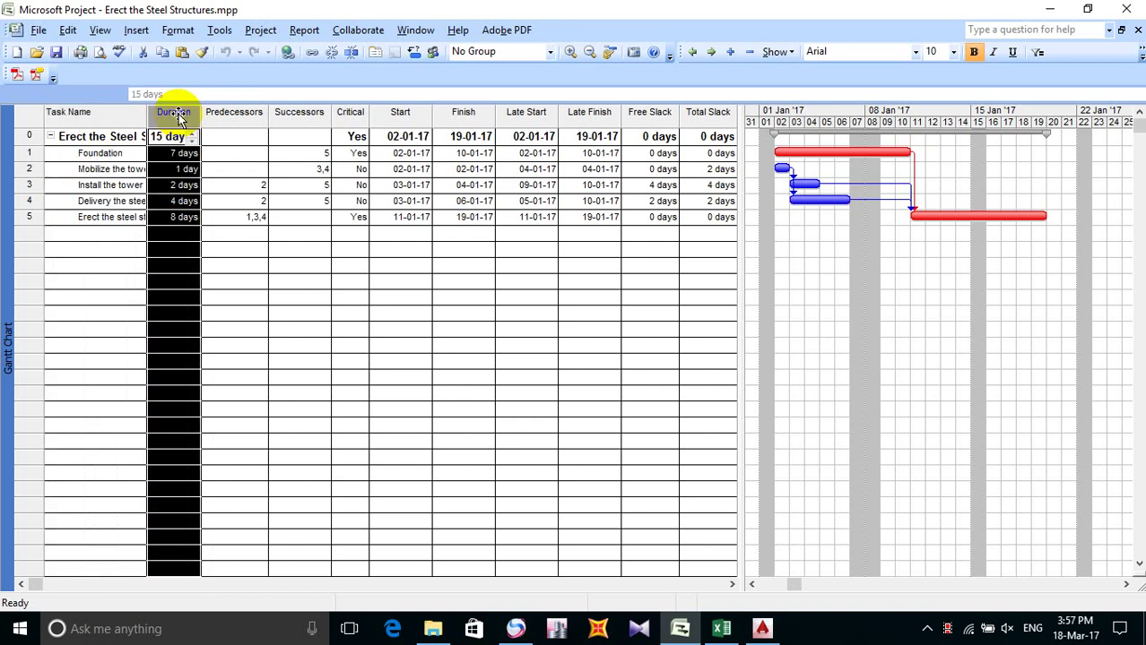
{"action": "right_click", "coordinate": [172, 116]}
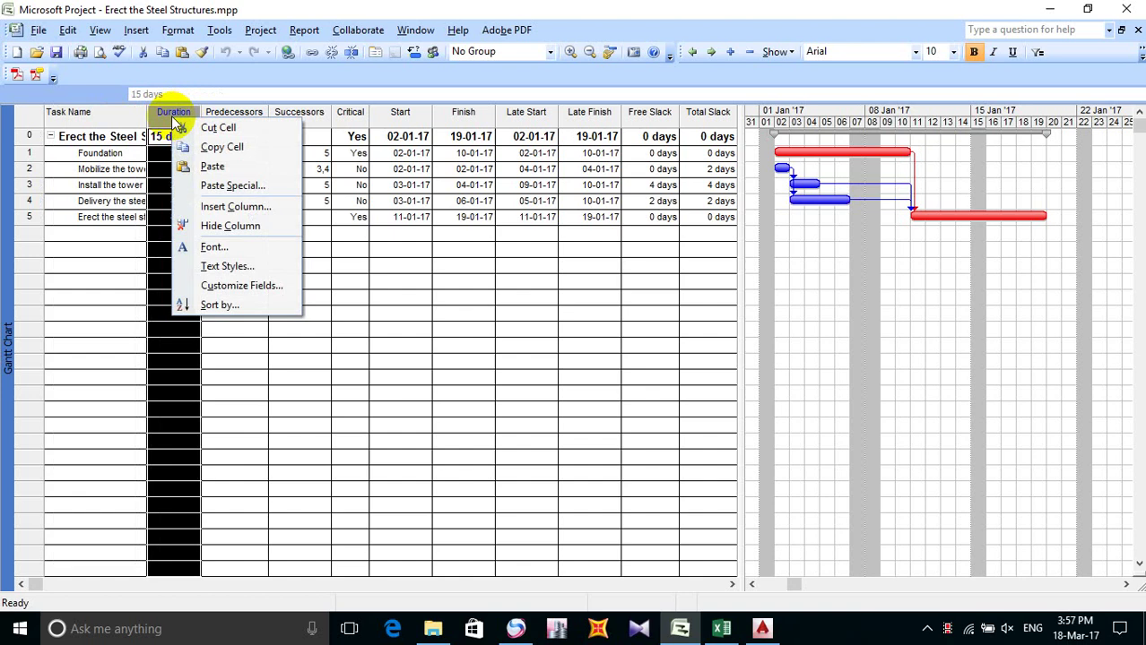
{"action": "left_click", "coordinate": [351, 113]}
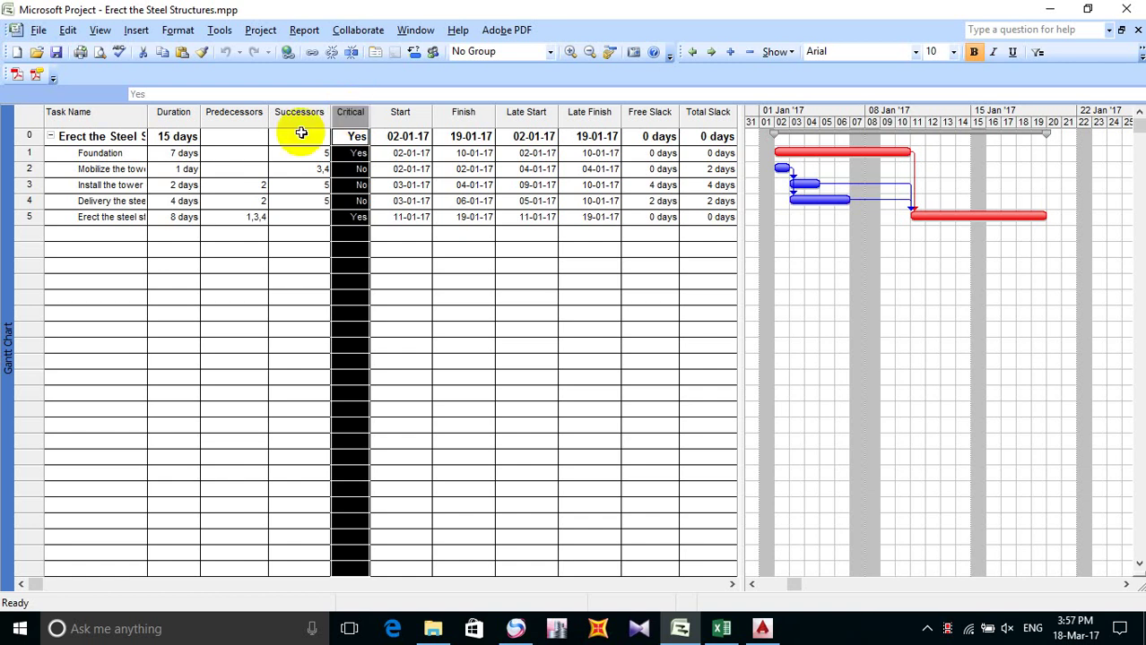
{"action": "right_click", "coordinate": [345, 121]}
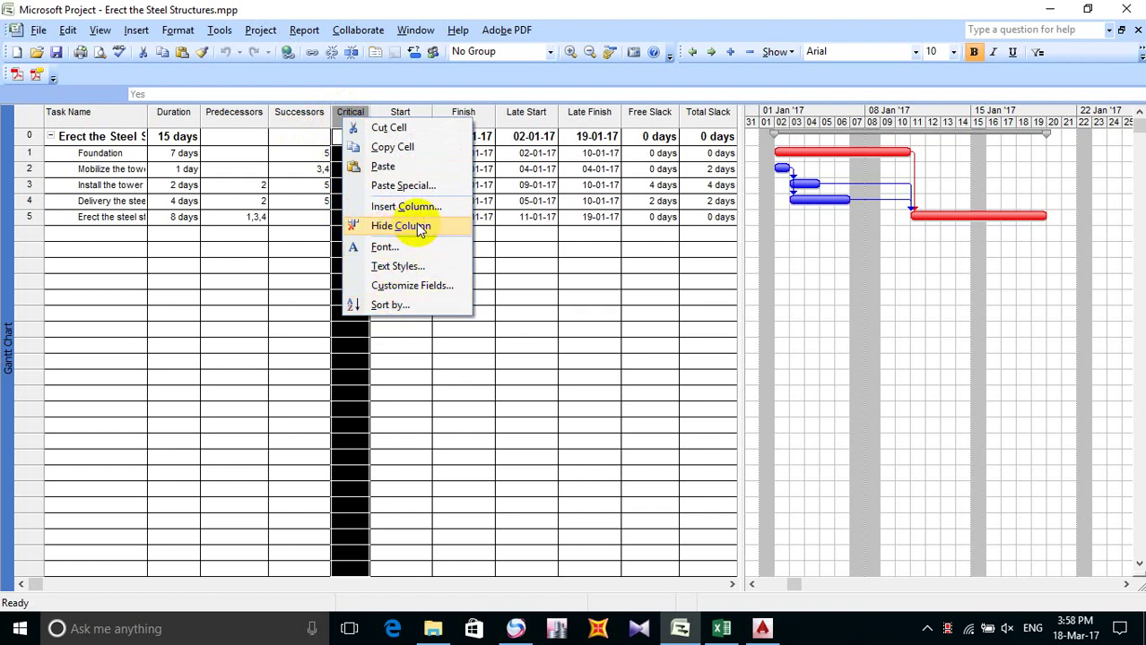
{"action": "left_click", "coordinate": [543, 376]}
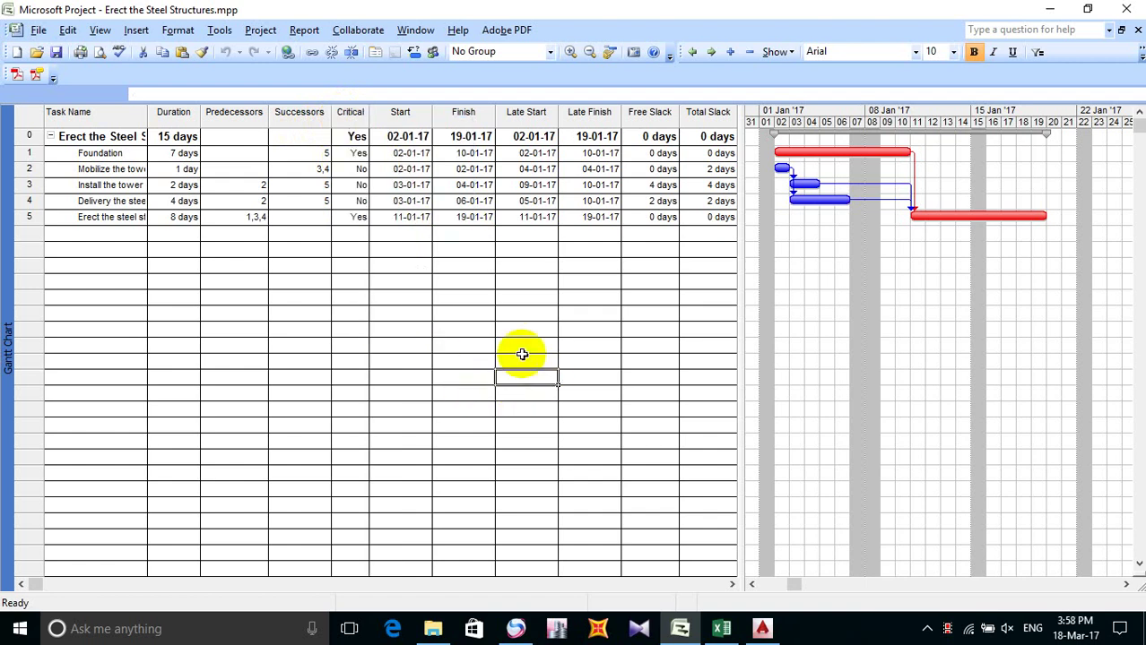
Step: Hide the Critical column in the task table
{"action": "left_click", "coordinate": [349, 112]}
{"action": "right_click", "coordinate": [348, 115]}
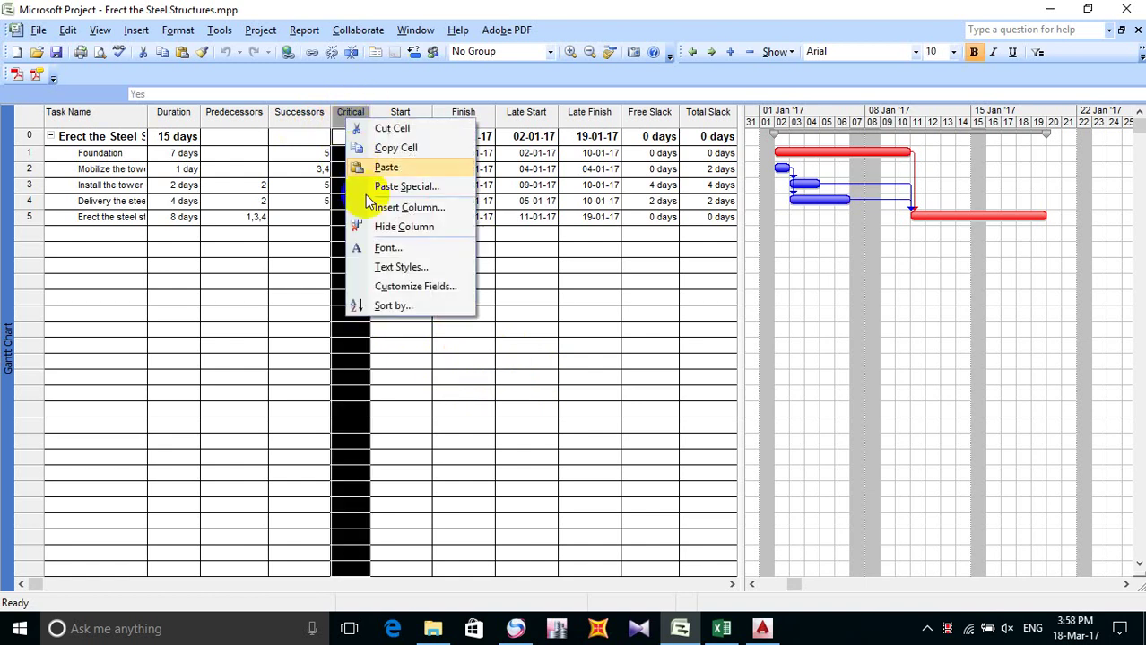
{"action": "left_click", "coordinate": [404, 227]}
Step: Insert a Critical column before the Start column, using best-fit width
{"action": "left_click", "coordinate": [359, 113]}
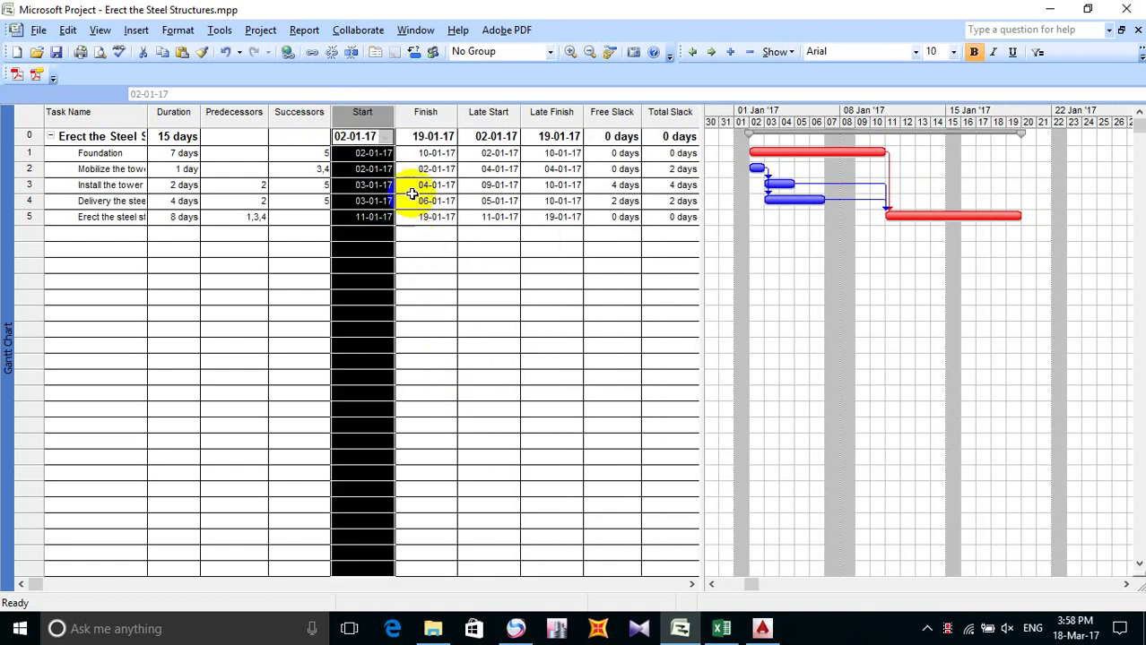
{"action": "right_click", "coordinate": [341, 117]}
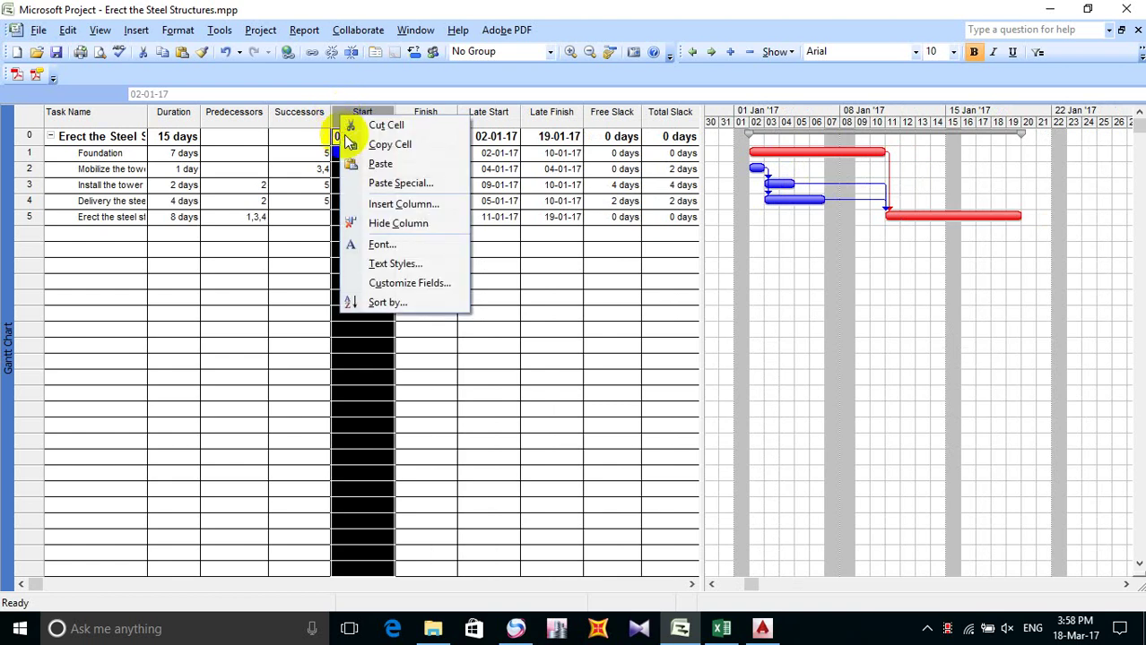
{"action": "left_click", "coordinate": [401, 204]}
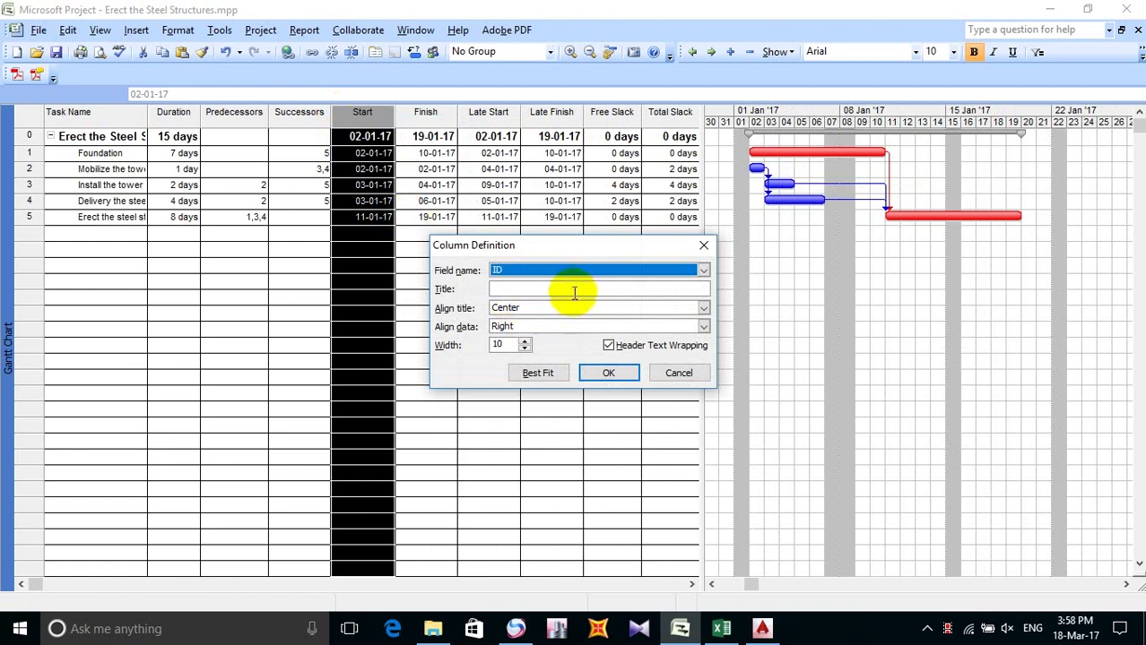
{"action": "left_click", "coordinate": [599, 270]}
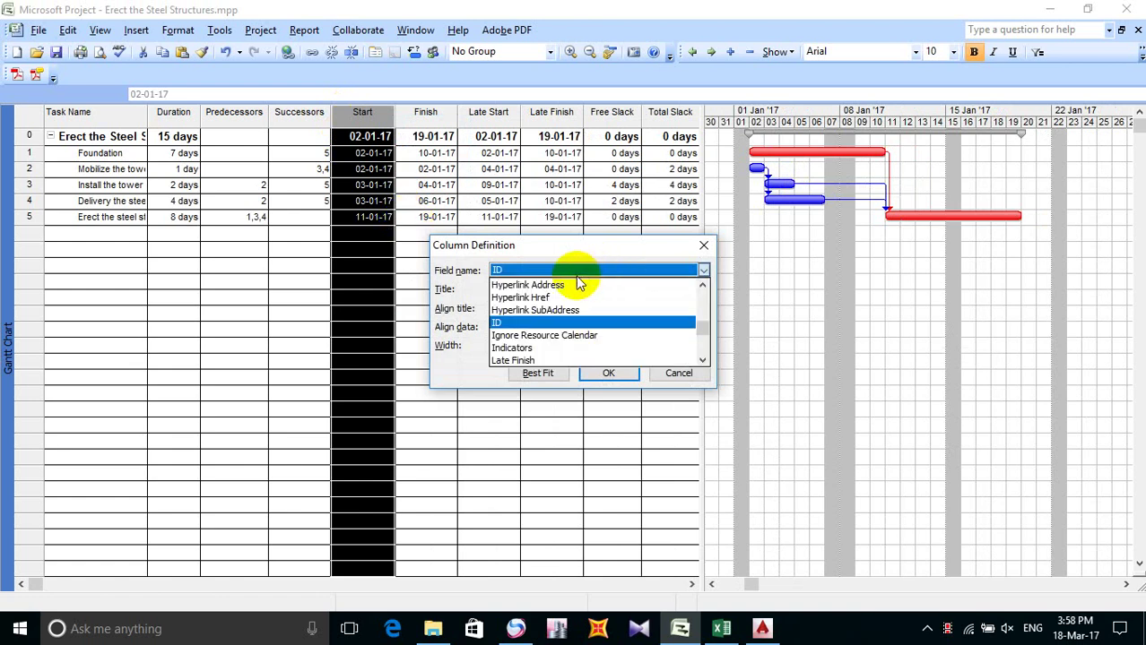
{"action": "key", "text": "c"}
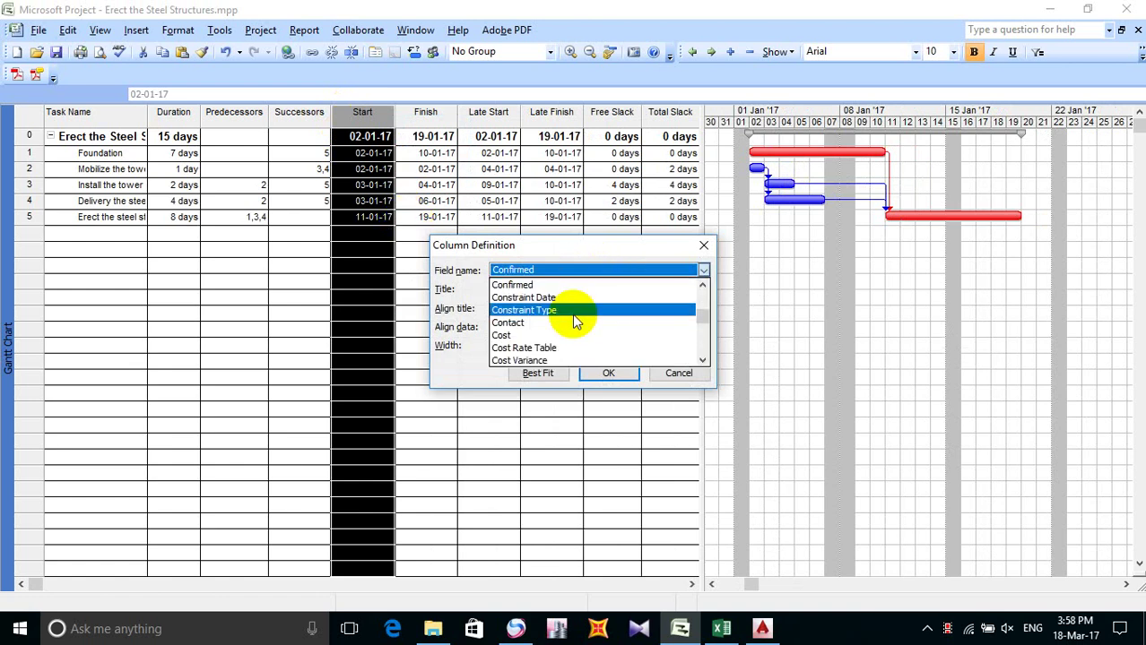
{"action": "left_click", "coordinate": [702, 360]}
{"action": "left_click", "coordinate": [702, 360]}
{"action": "left_click", "coordinate": [701, 360]}
{"action": "left_click", "coordinate": [701, 361]}
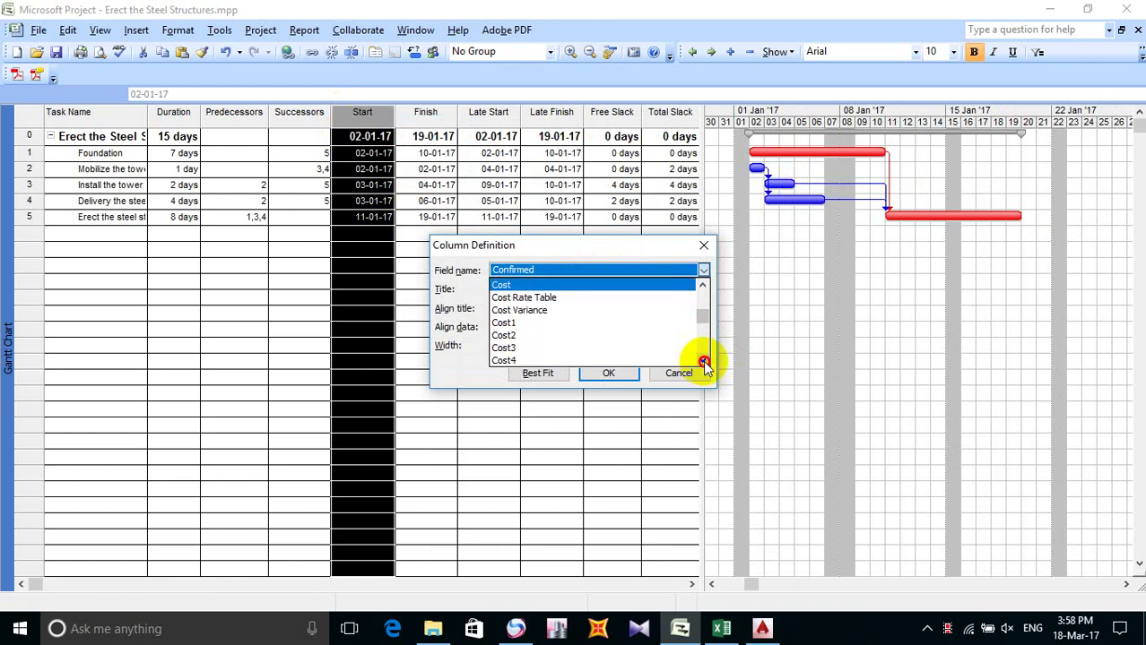
{"action": "left_click", "coordinate": [702, 361]}
{"action": "left_click", "coordinate": [702, 361]}
{"action": "left_click", "coordinate": [702, 361]}
{"action": "left_click", "coordinate": [702, 361]}
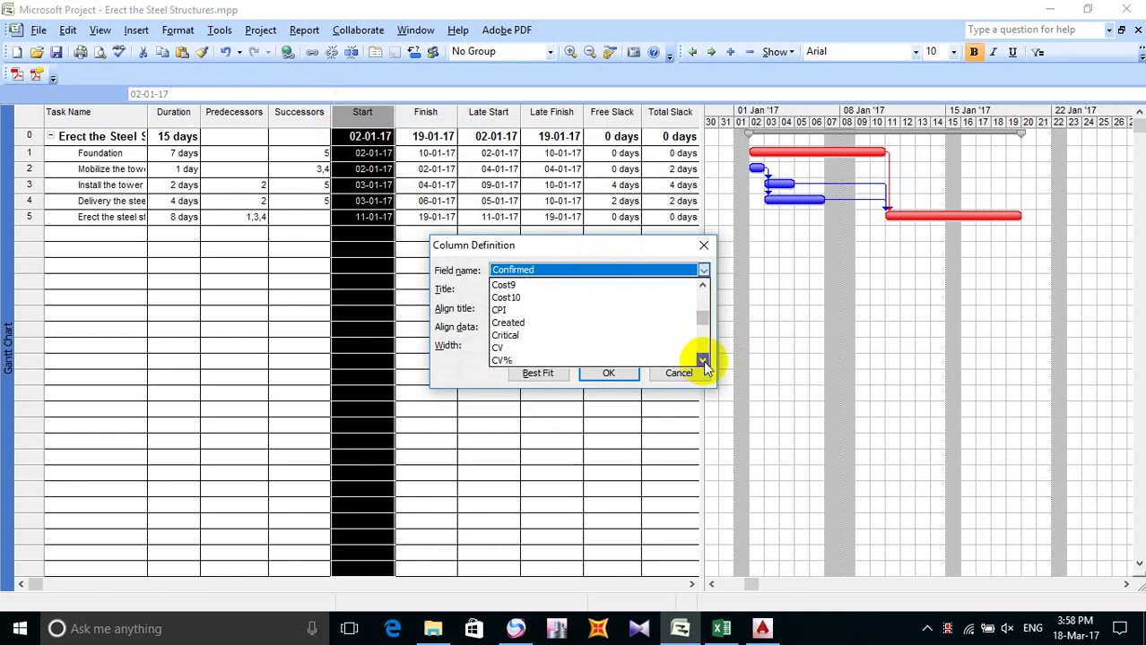
{"action": "left_click", "coordinate": [538, 337]}
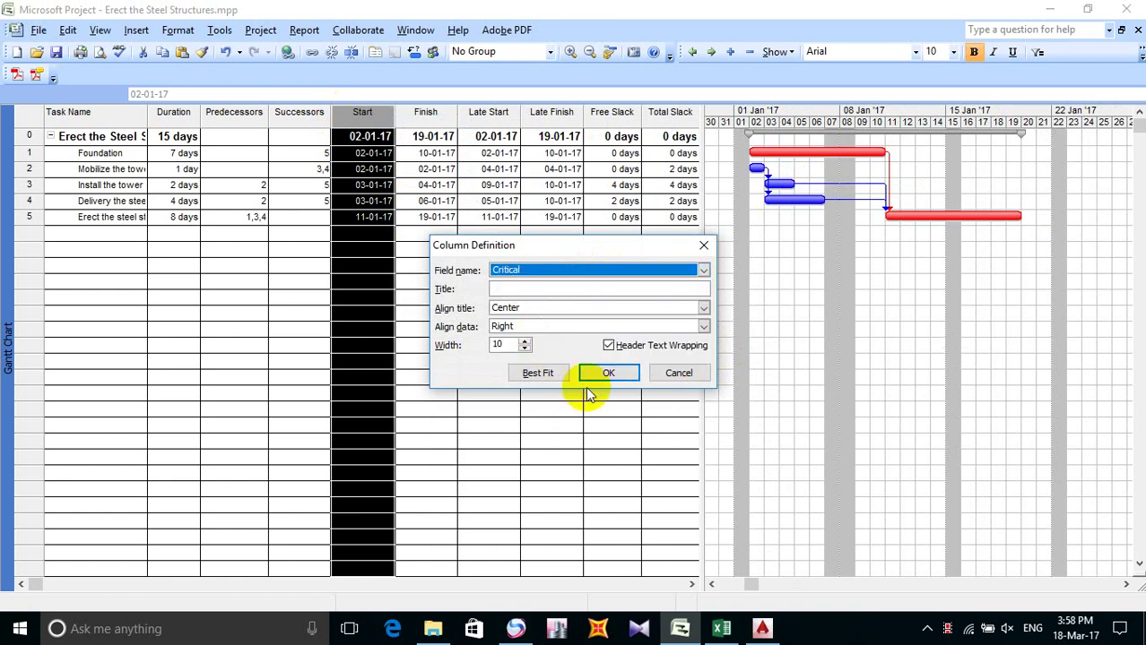
{"action": "left_click", "coordinate": [535, 373]}
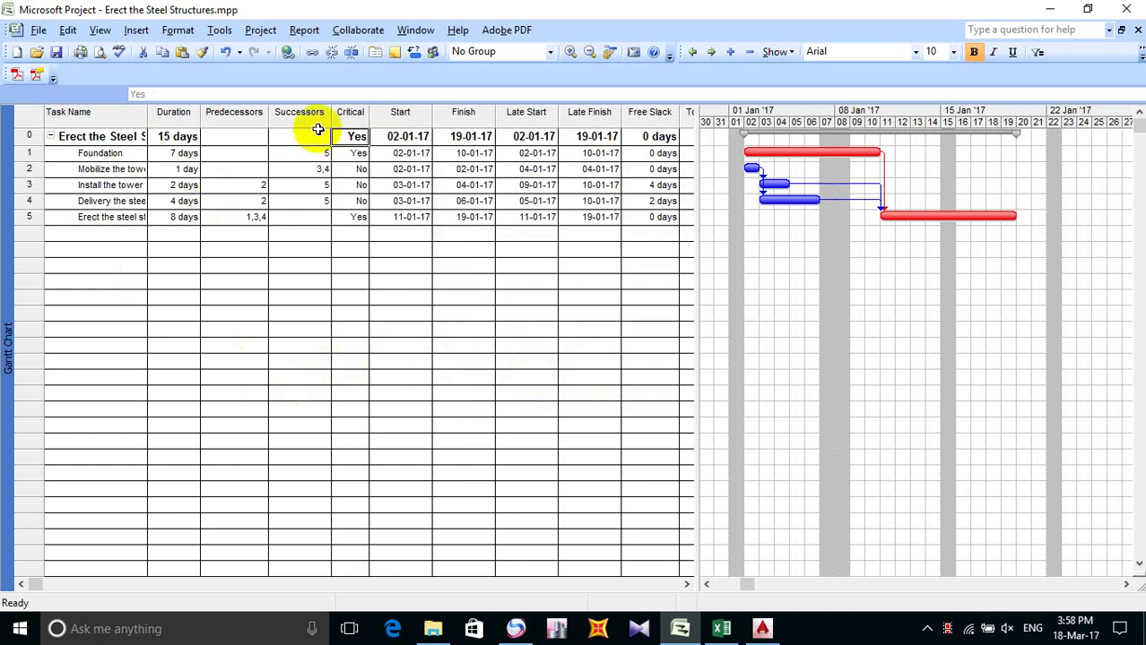
Step: Save the project file and check which task table is applied among the available tables
{"action": "left_click", "coordinate": [57, 52]}
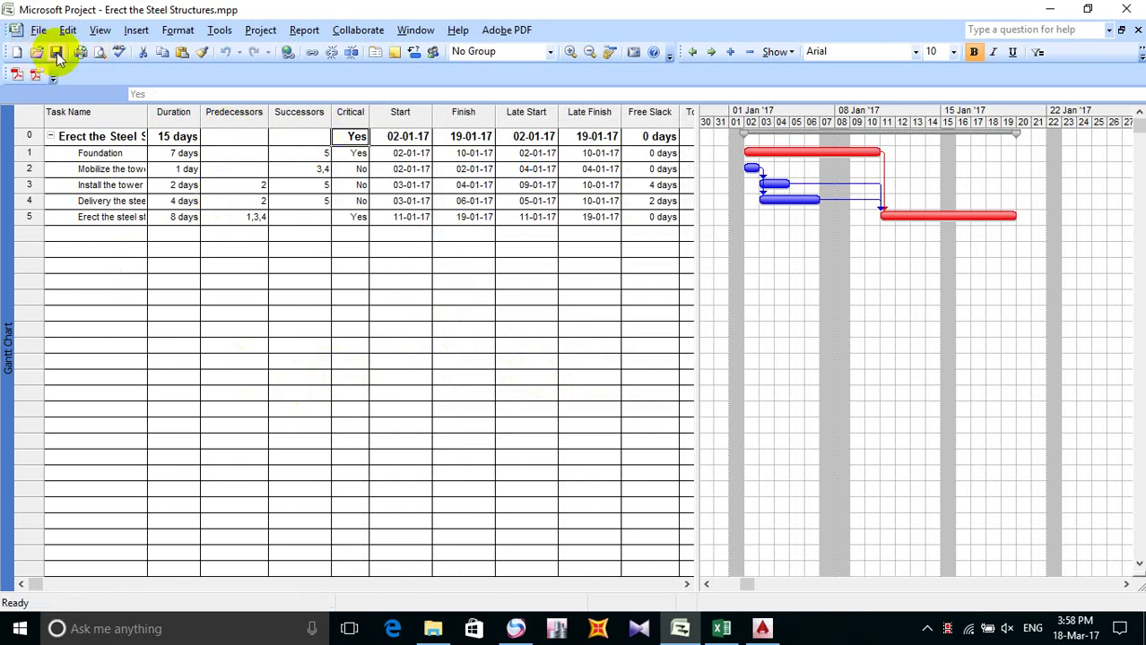
{"action": "left_click", "coordinate": [56, 52]}
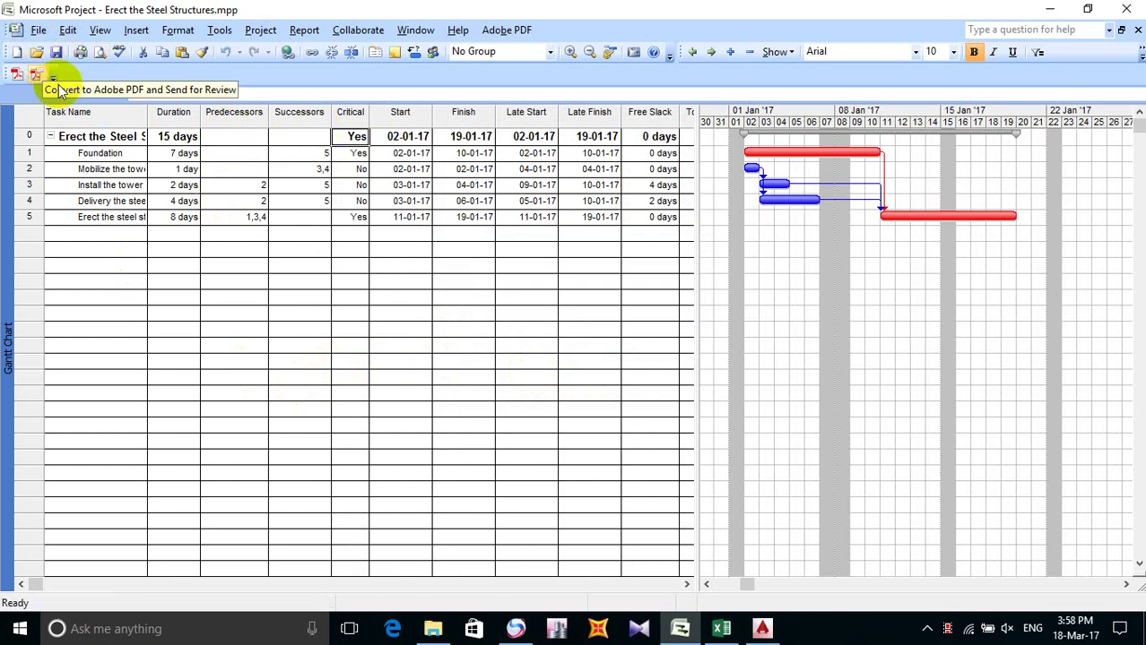
{"action": "left_click", "coordinate": [100, 31]}
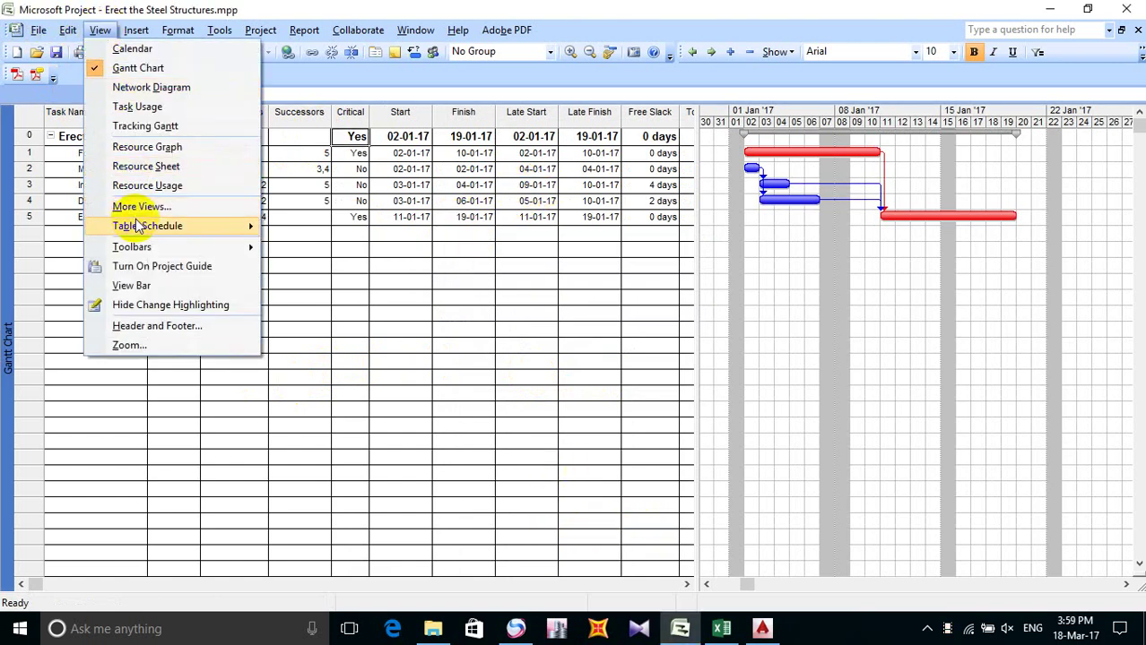
{"action": "mouse_move", "coordinate": [170, 233]}
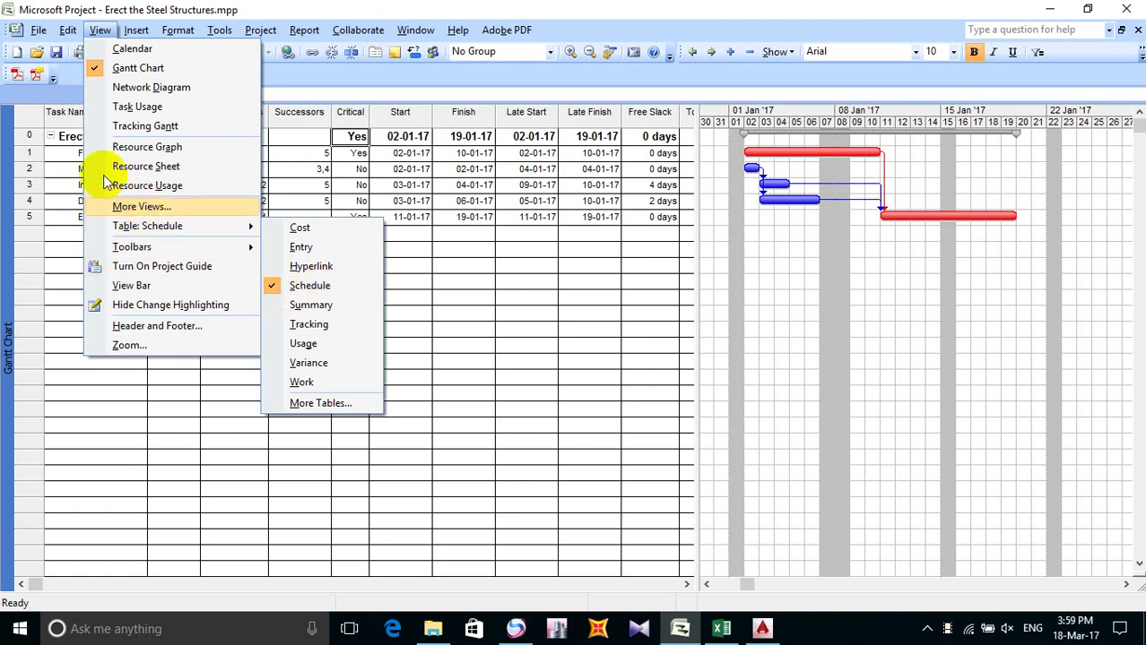
{"action": "left_click", "coordinate": [64, 231]}
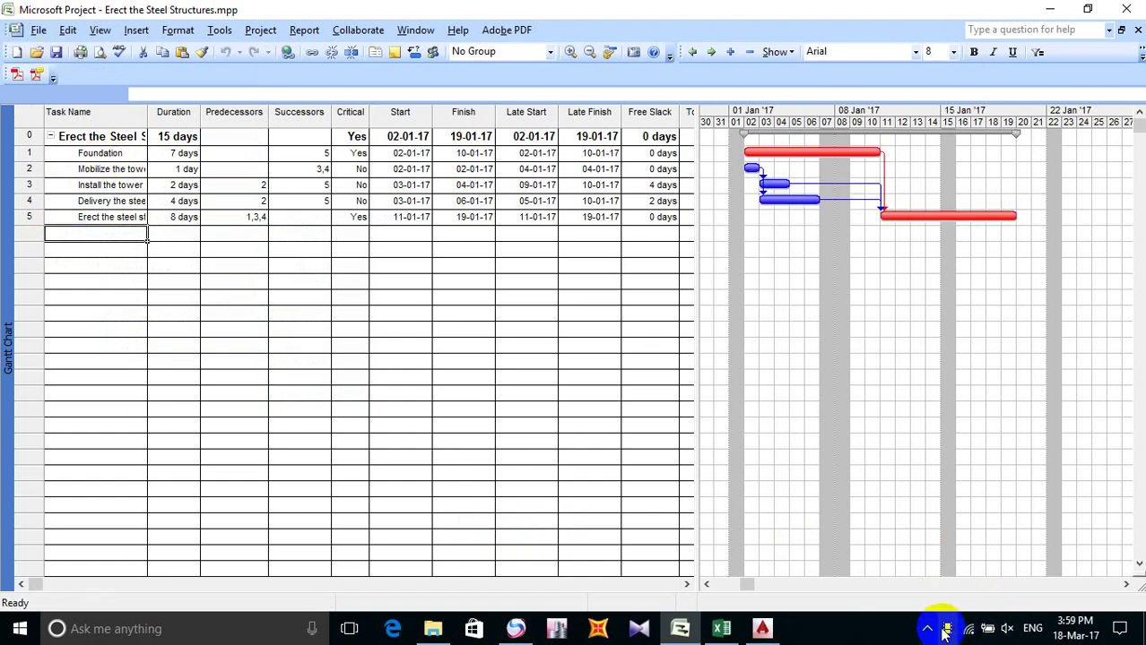
Step: Switch to Excel and enter "16. ឲ្យការងារមេអក្សរពណ៍ក្រហម" in cell B136 of the Solution sheet
{"action": "left_click", "coordinate": [721, 628]}
{"action": "left_click", "coordinate": [51, 441]}
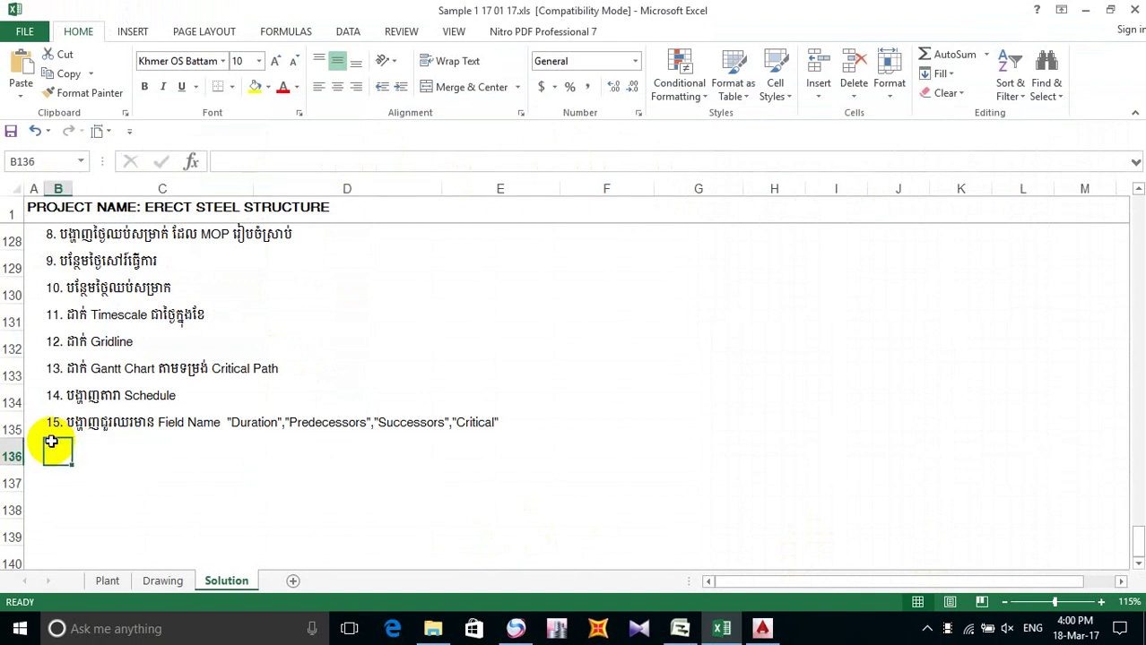
{"action": "type", "text": "1"}
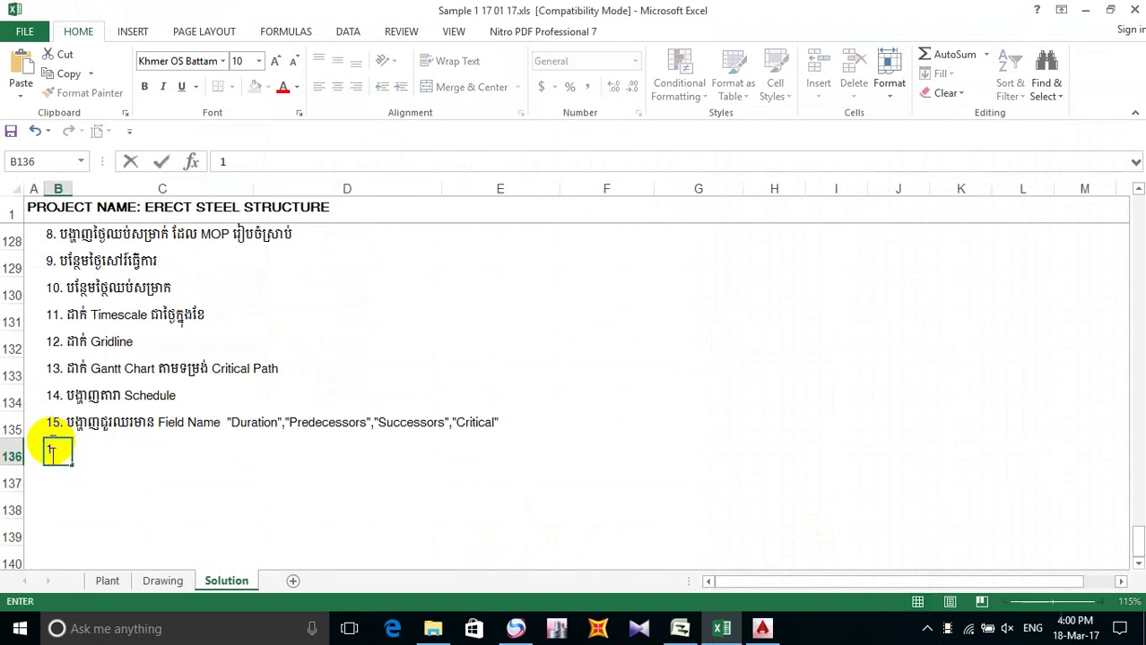
{"action": "type", "text": "6."}
{"action": "type", "text": "០"}
{"action": "key", "text": "BackSpace"}
{"action": "type", "text": "ក"}
{"action": "key", "text": "BackSpace"}
{"action": "key", "text": "BackSpace"}
{"action": "type", "text": "ម"}
{"action": "type", "text": "្យ"}
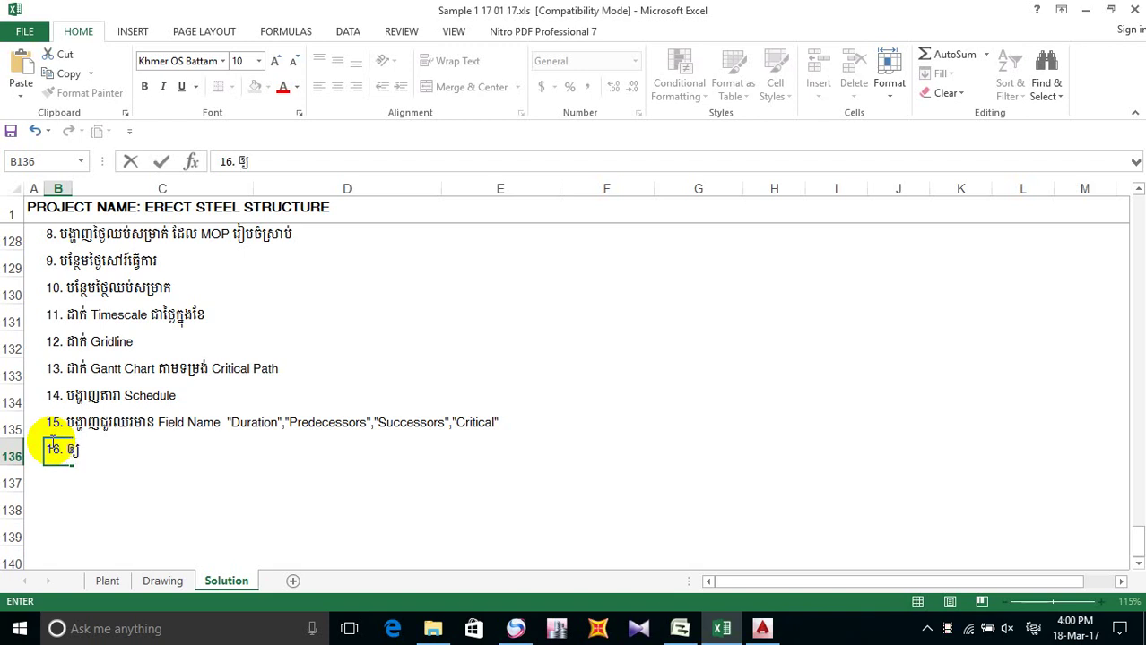
{"action": "type", "text": "ការងារមេ"}
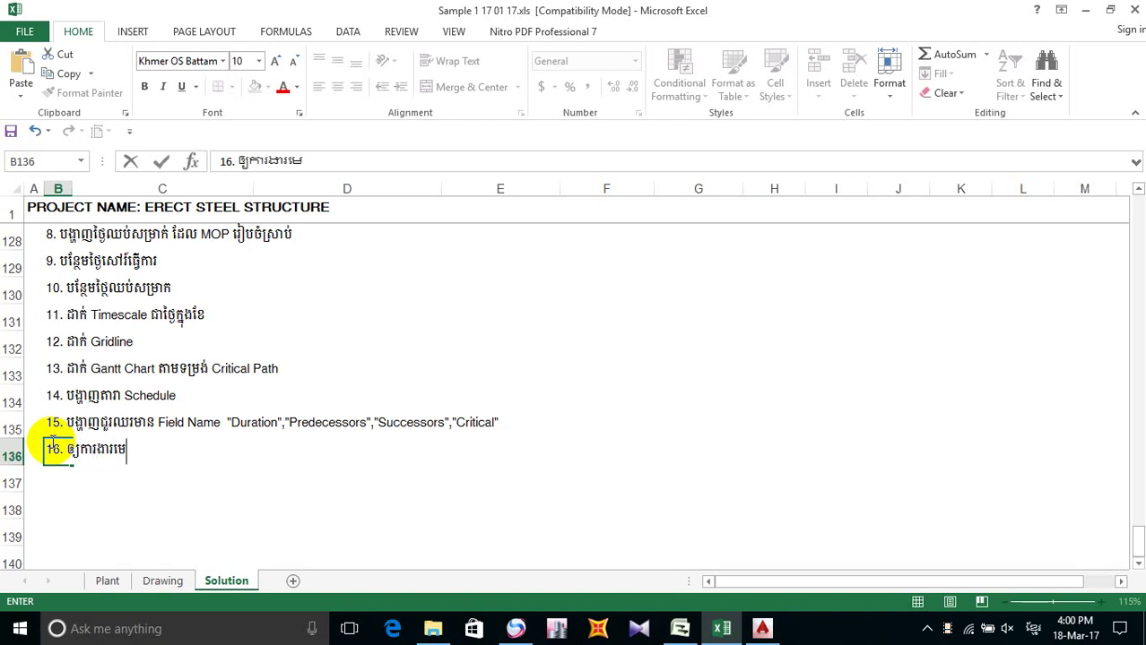
{"action": "type", "text": "អ"}
{"action": "type", "text": "ើ"}
{"action": "key", "text": "BackSpace"}
{"action": "type", "text": "ក្ស"}
{"action": "type", "text": "រព"}
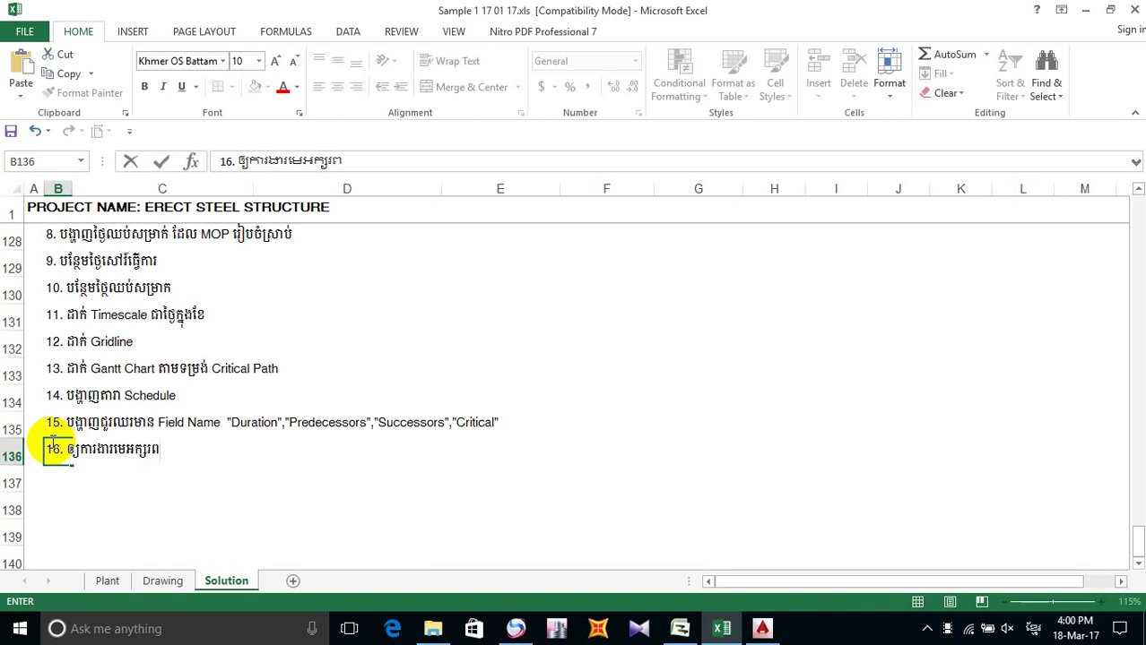
{"action": "type", "text": "េលណ"}
{"action": "key", "text": "BackSpace"}
{"action": "key", "text": "BackSpace"}
{"action": "type", "text": "ណ"}
{"action": "key", "text": "BackSpace"}
{"action": "key", "text": "BackSpace"}
{"action": "type", "text": "ណ៌"}
{"action": "type", "text": "("}
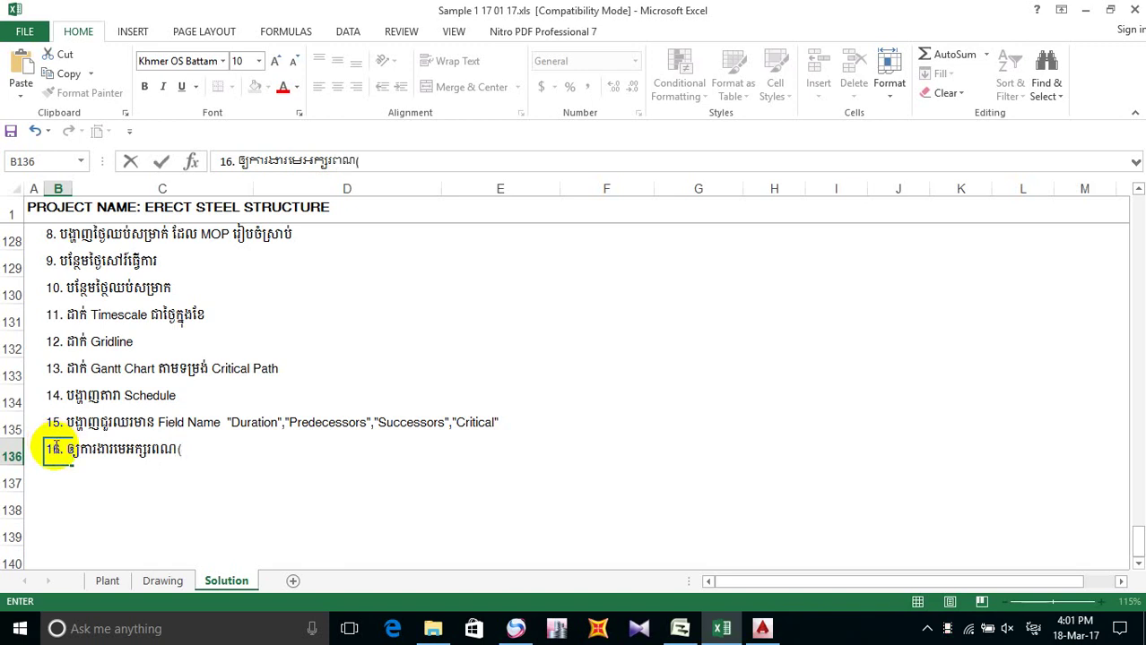
{"action": "key", "text": "BackSpace"}
{"action": "type", "text": "%"}
{"action": "key", "text": "BackSpace"}
{"action": "type", "text": "ក្រហម"}
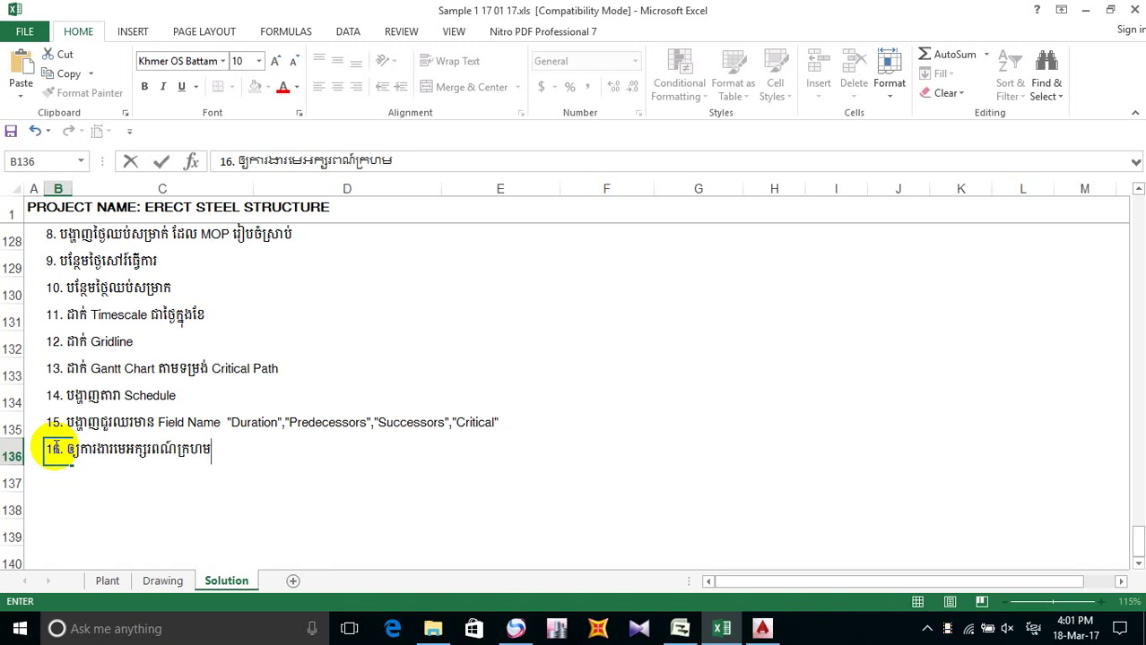
{"action": "left_click", "coordinate": [260, 477]}
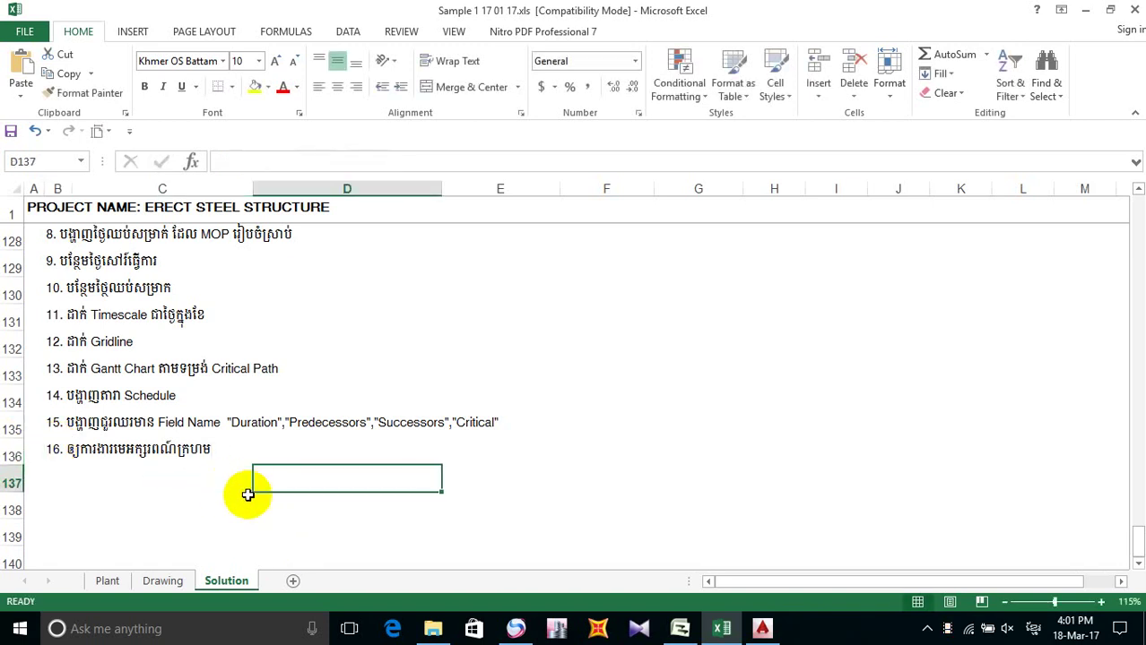
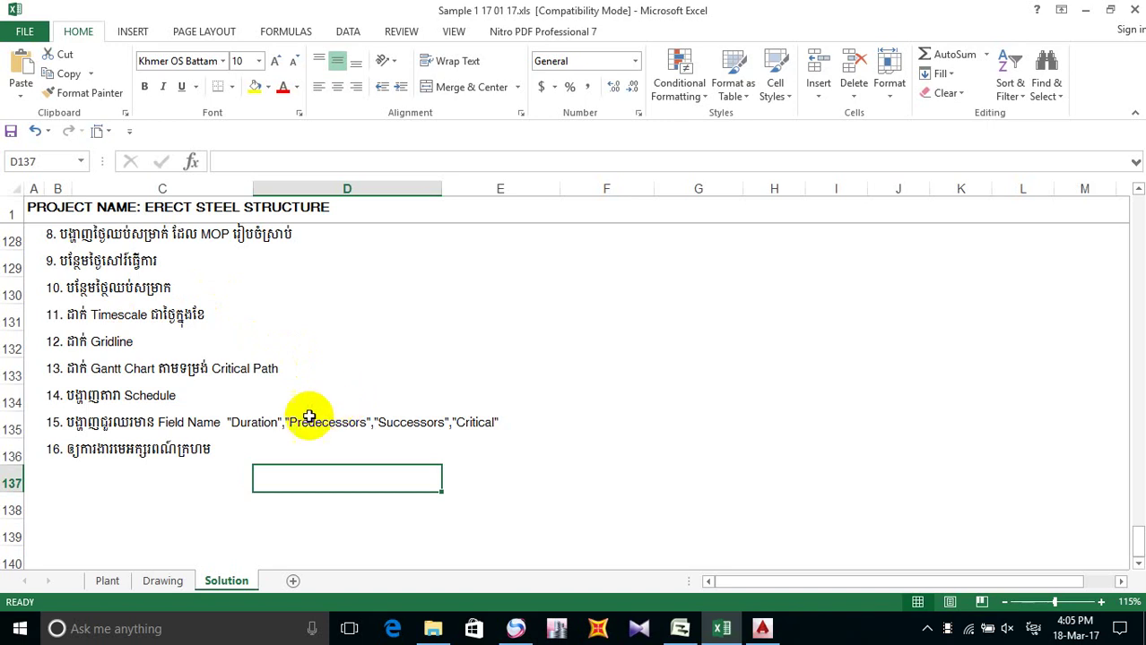
{"action": "left_click", "coordinate": [545, 351]}
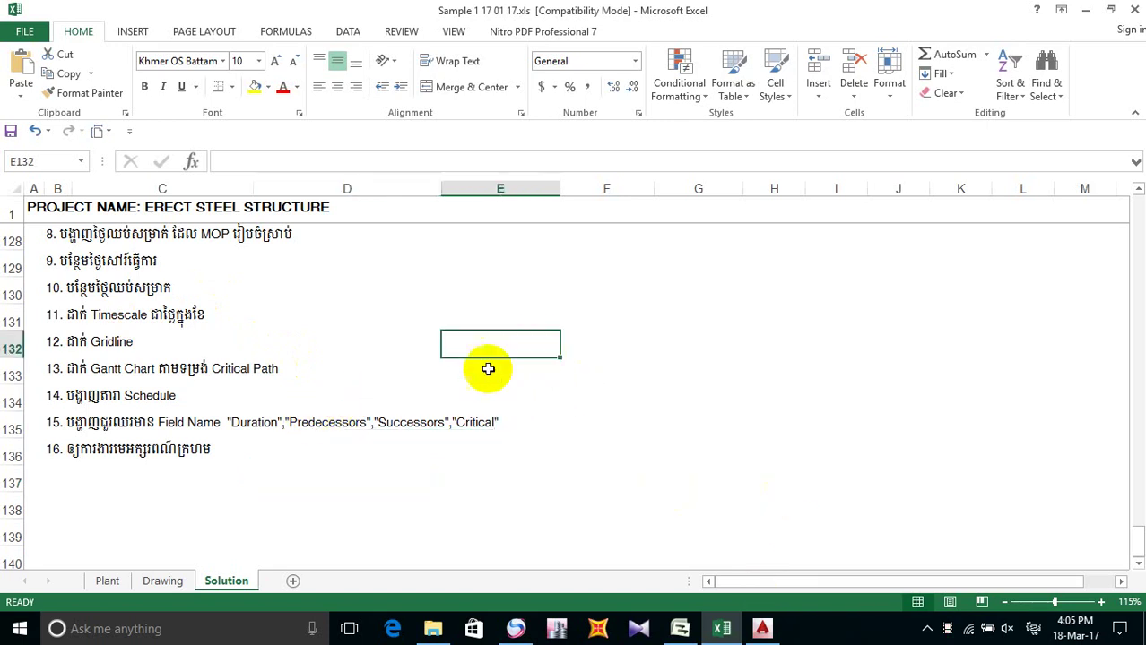
{"action": "left_click", "coordinate": [234, 482]}
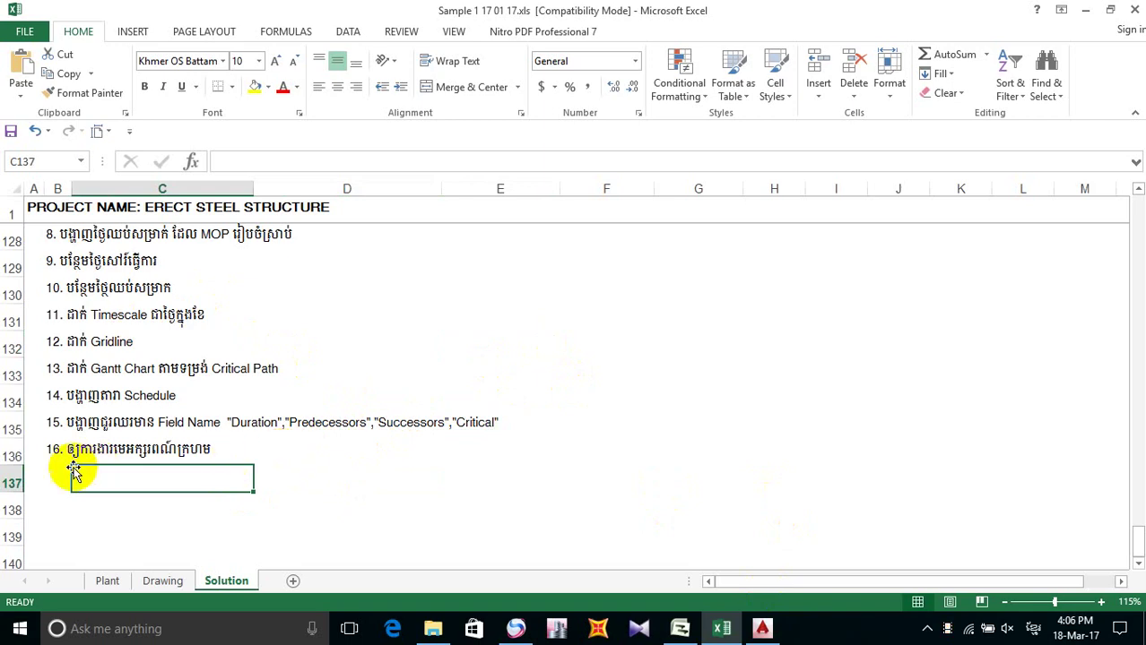
Step: Switch to Microsoft Project and set the text style colour of Critical Tasks to Red
{"action": "left_click", "coordinate": [235, 450]}
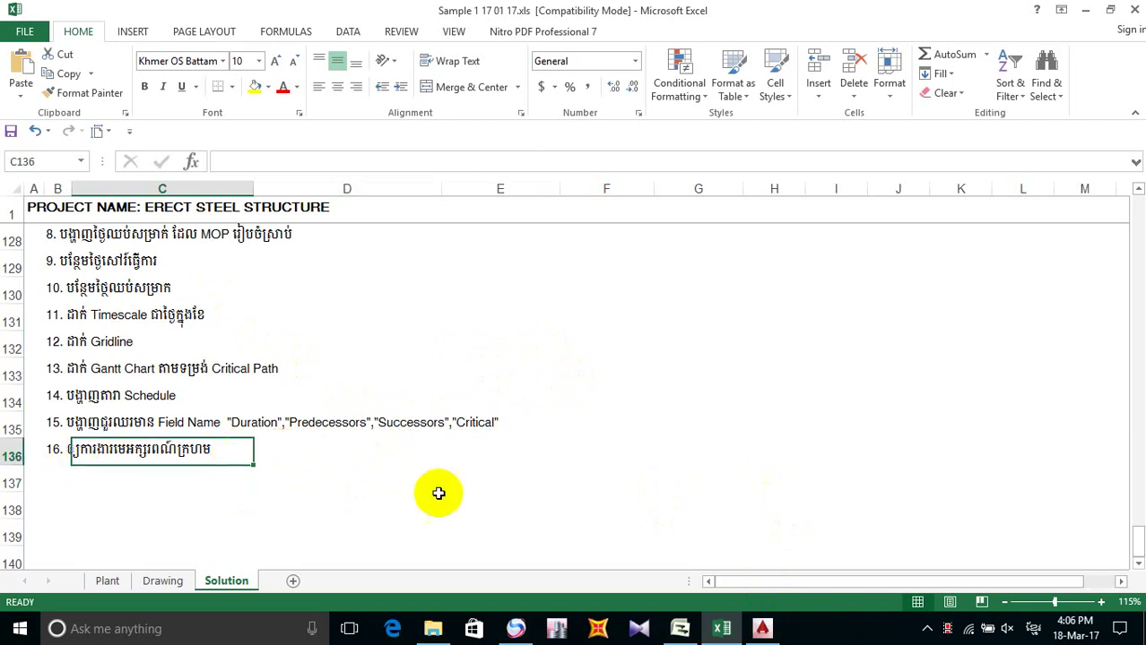
{"action": "left_click", "coordinate": [679, 628]}
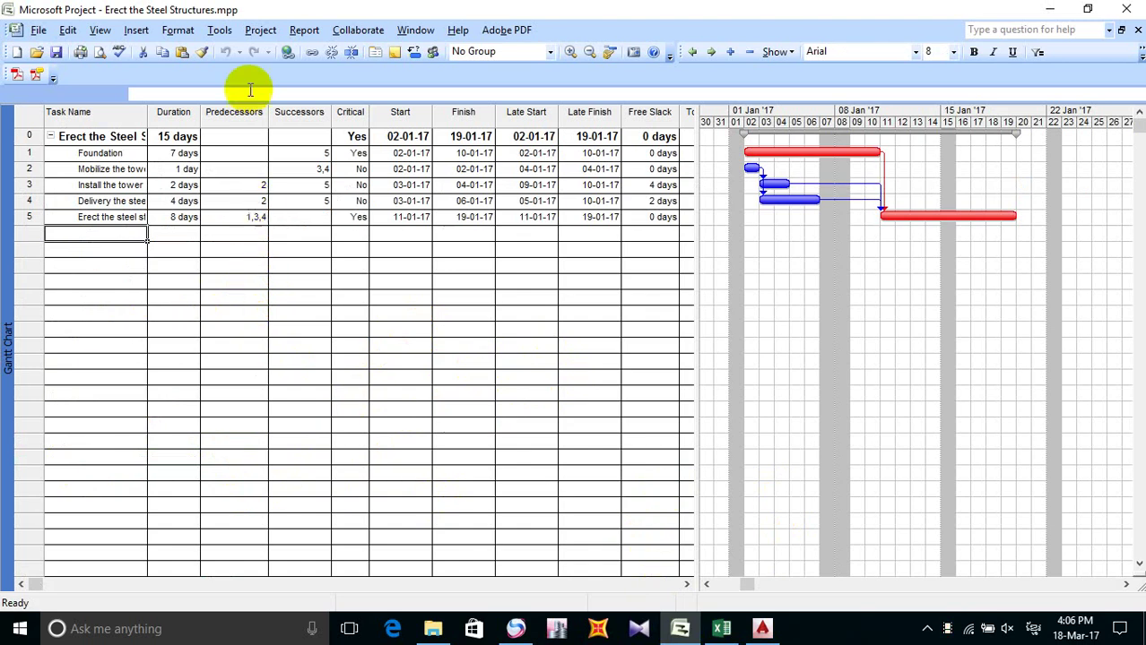
{"action": "left_click", "coordinate": [170, 31]}
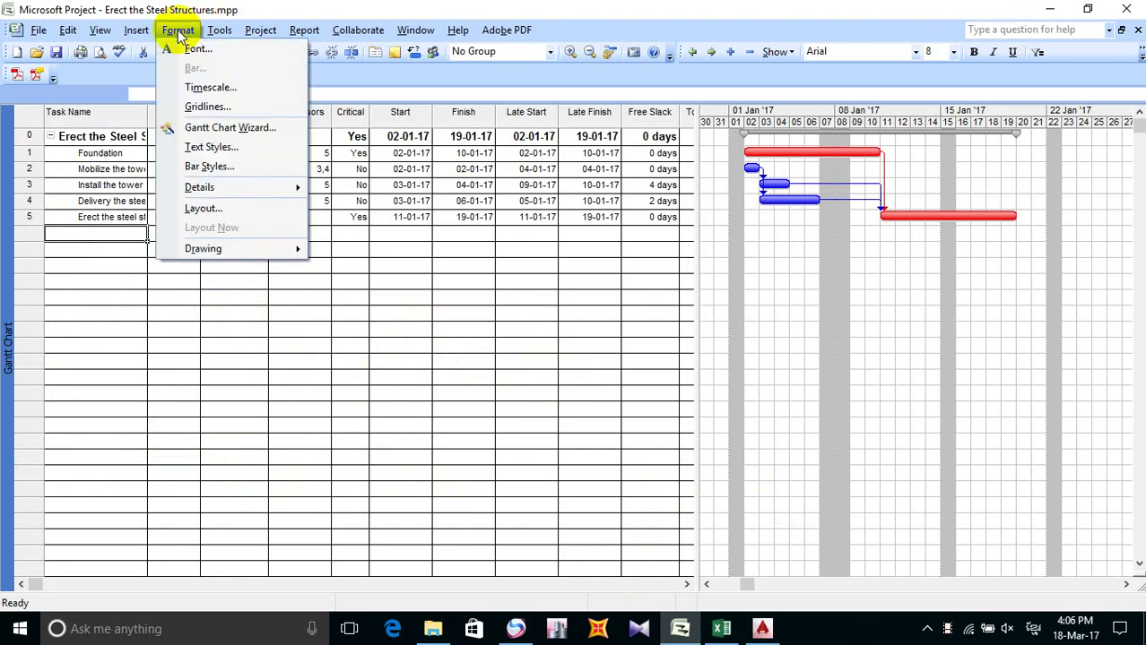
{"action": "left_click", "coordinate": [235, 145]}
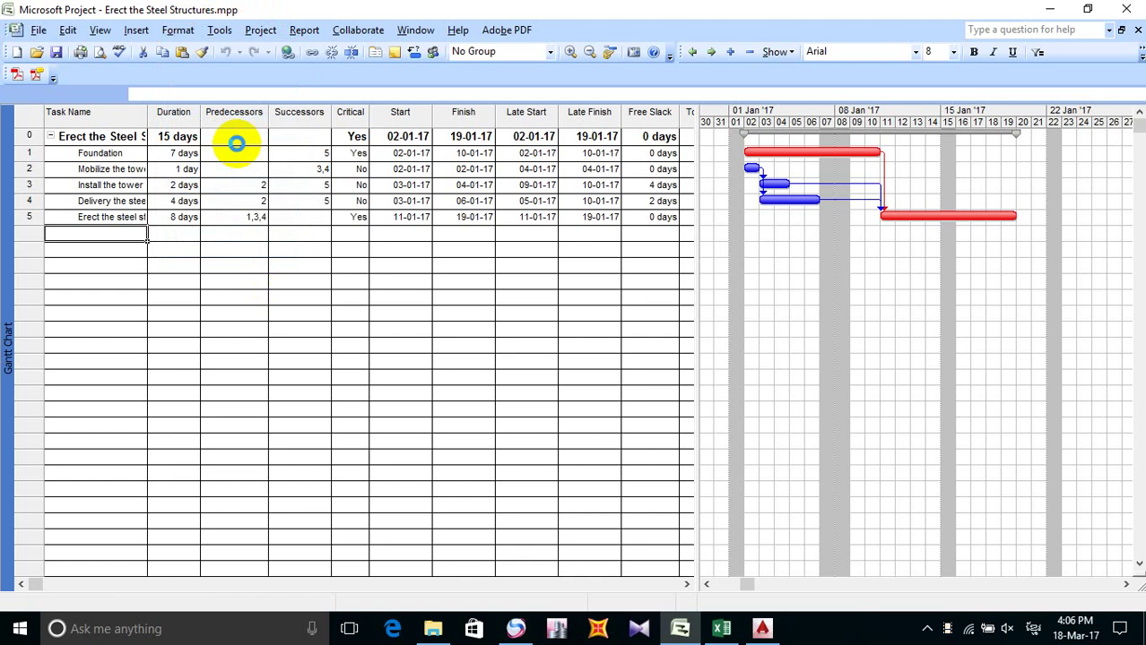
{"action": "left_click_drag", "start_coordinate": [191, 64], "coordinate": [417, 68]}
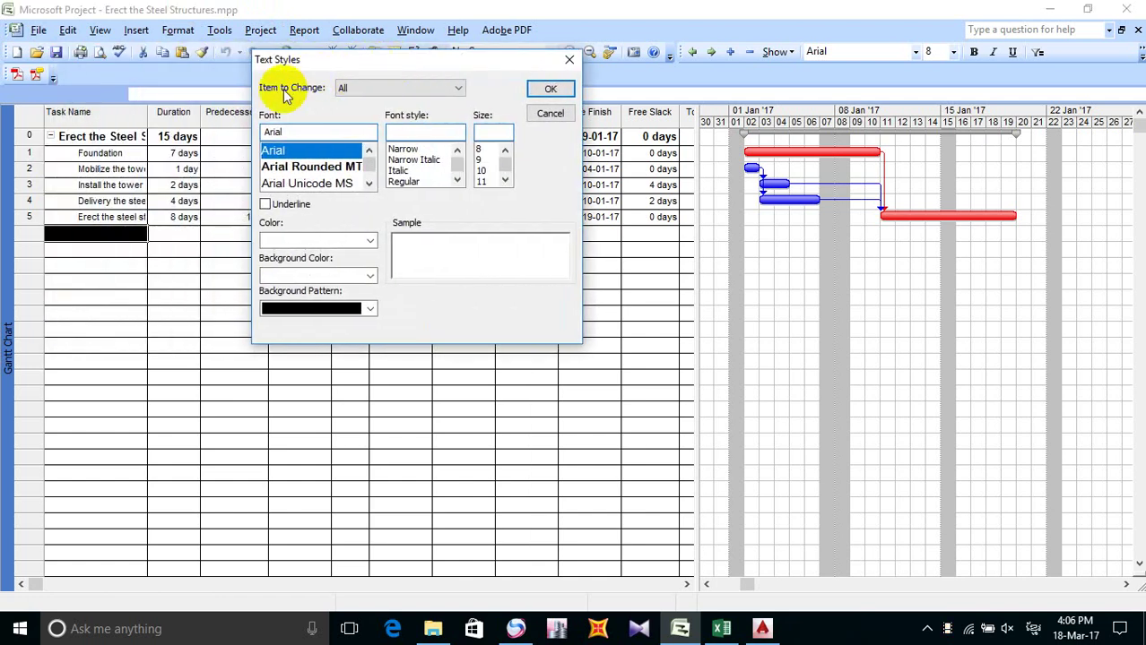
{"action": "left_click", "coordinate": [428, 87]}
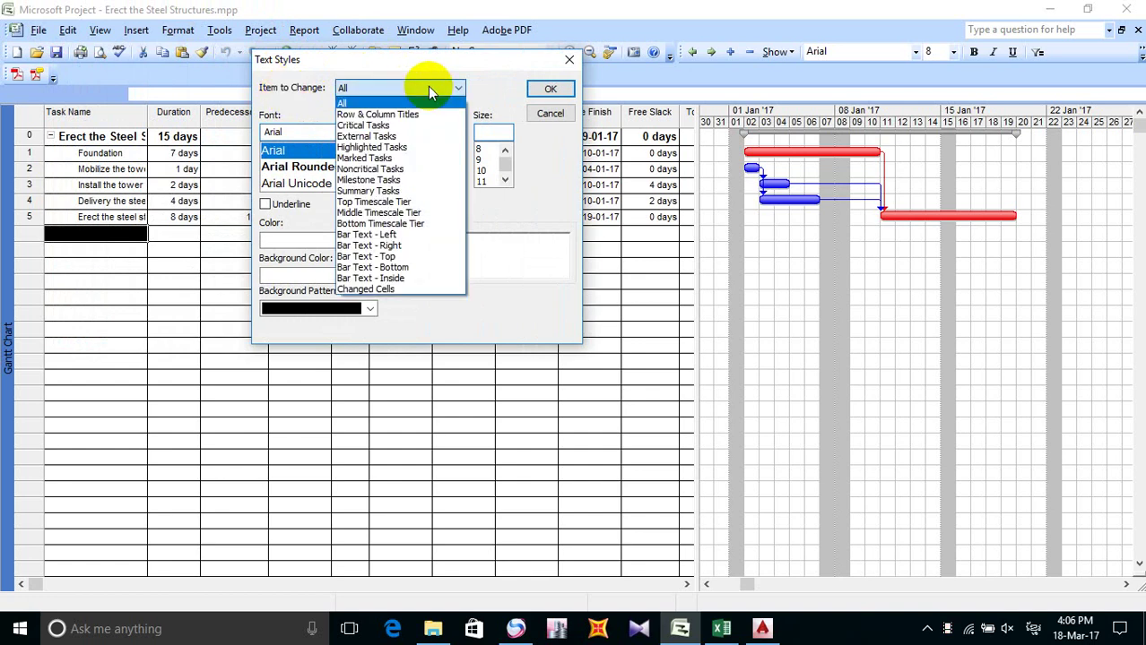
{"action": "left_click", "coordinate": [399, 125]}
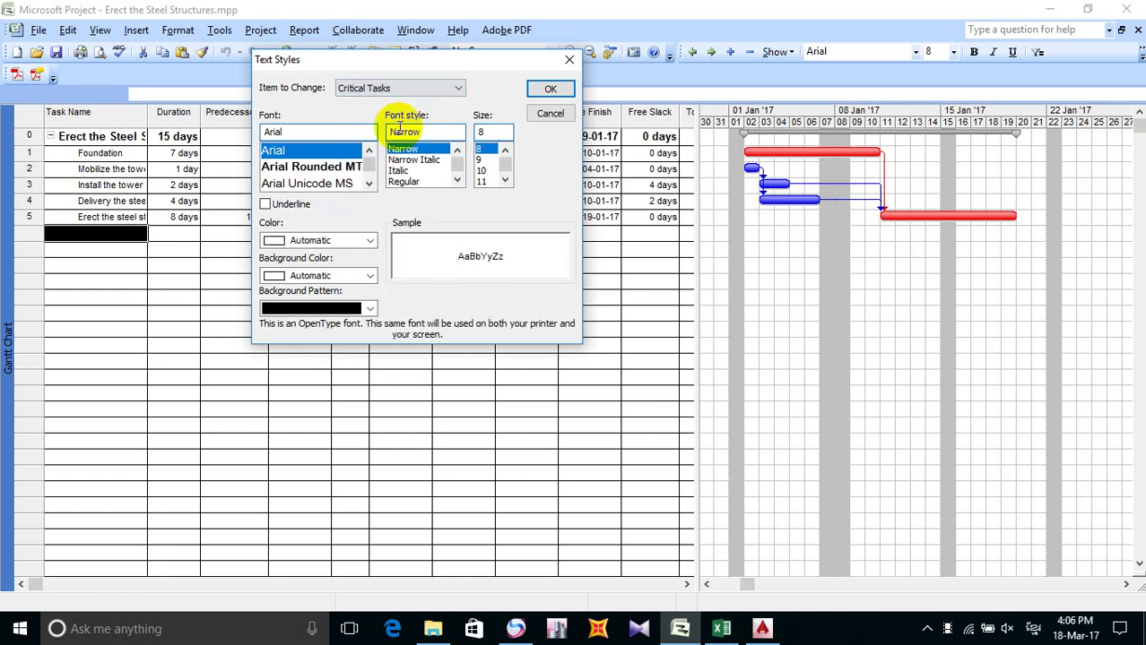
{"action": "left_click", "coordinate": [366, 309]}
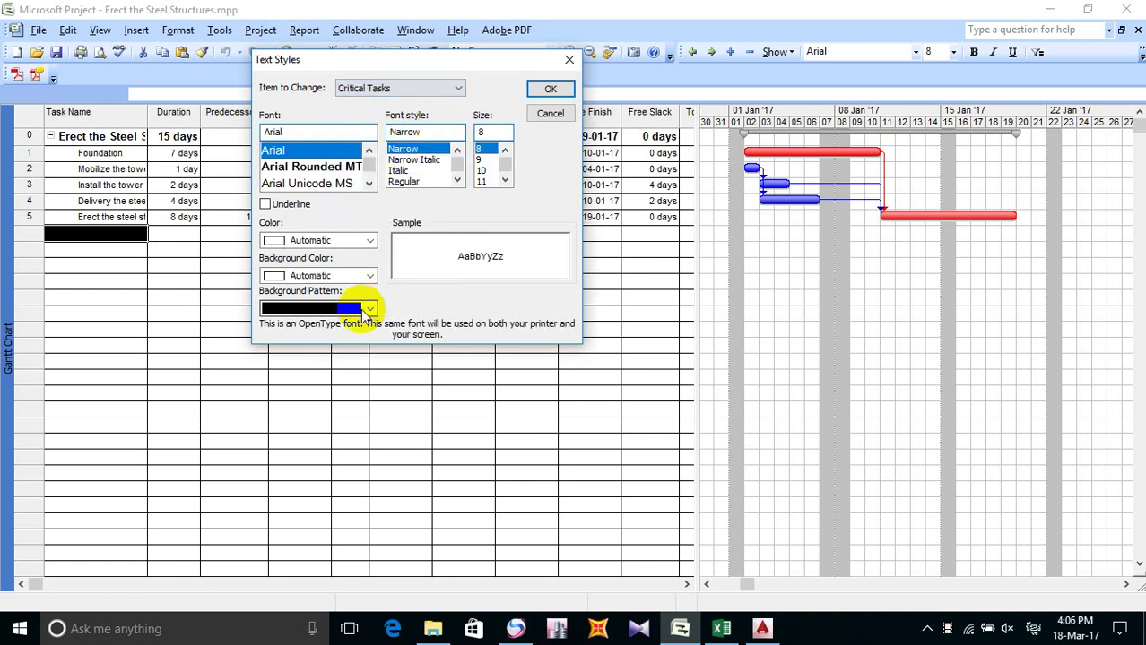
{"action": "left_click", "coordinate": [366, 240]}
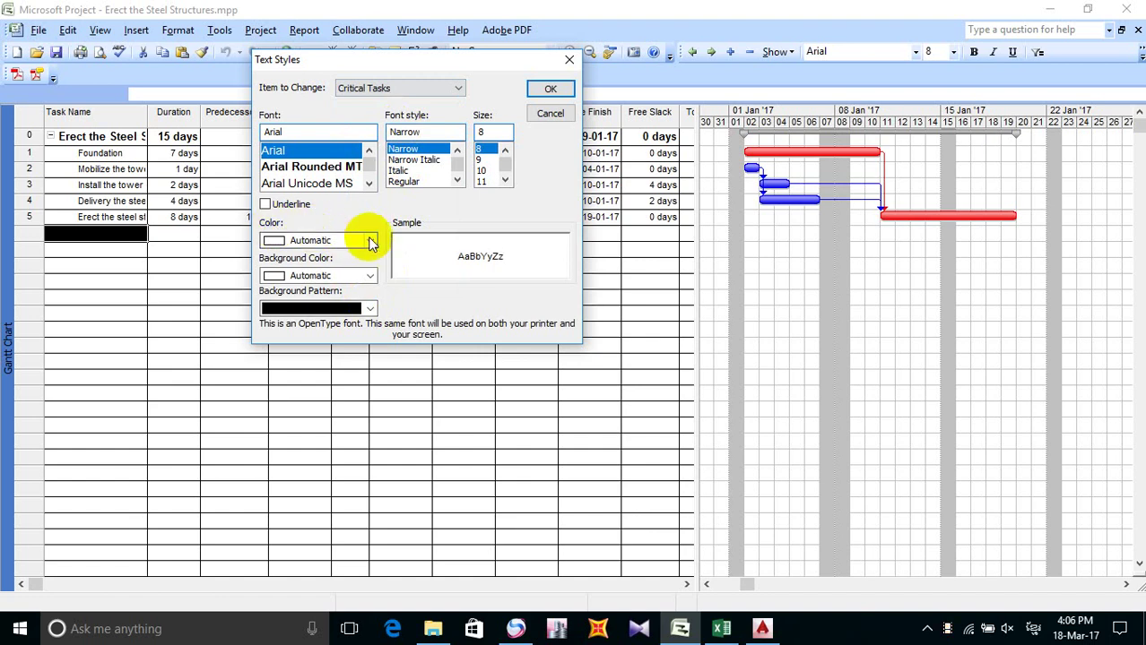
{"action": "left_click", "coordinate": [370, 240]}
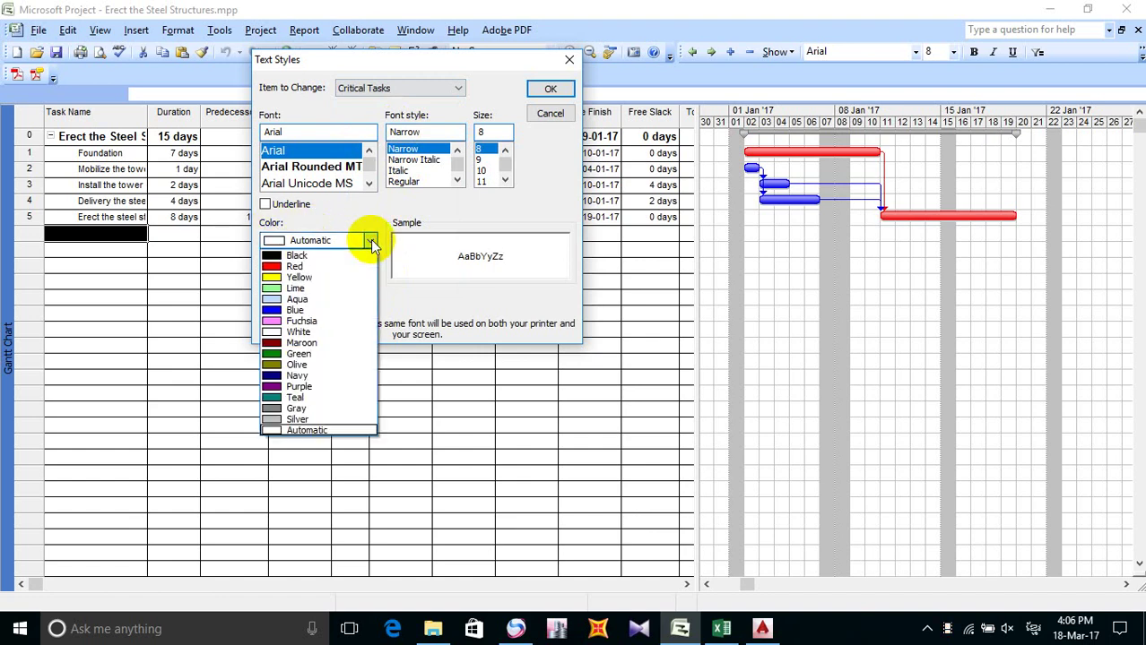
{"action": "left_click", "coordinate": [309, 267]}
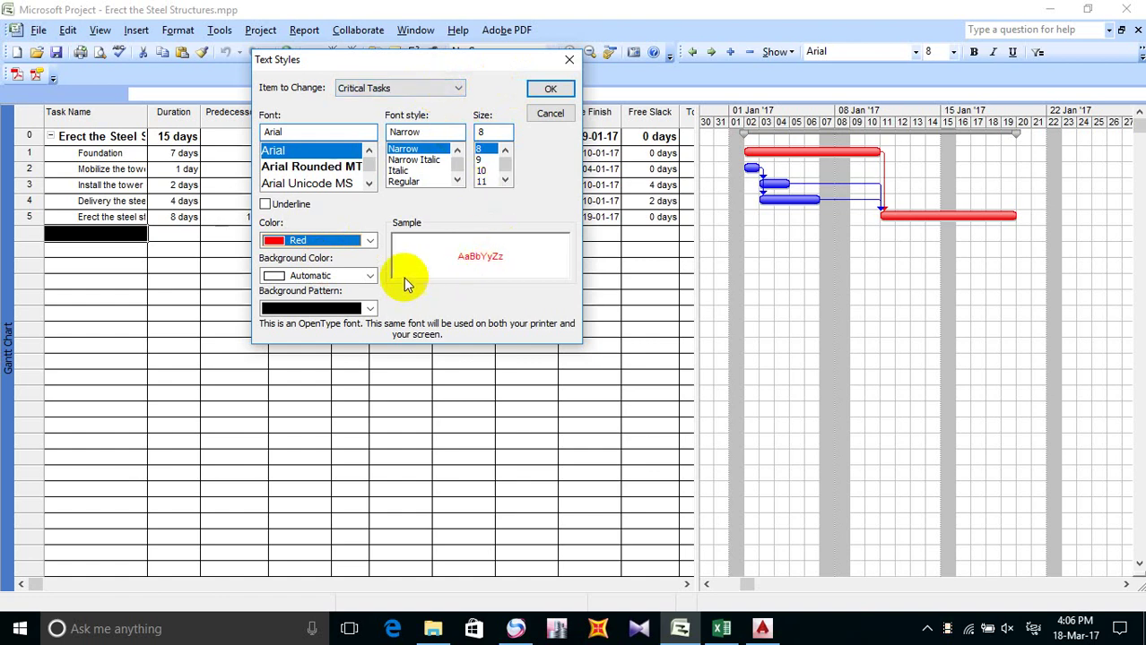
{"action": "left_click", "coordinate": [553, 89]}
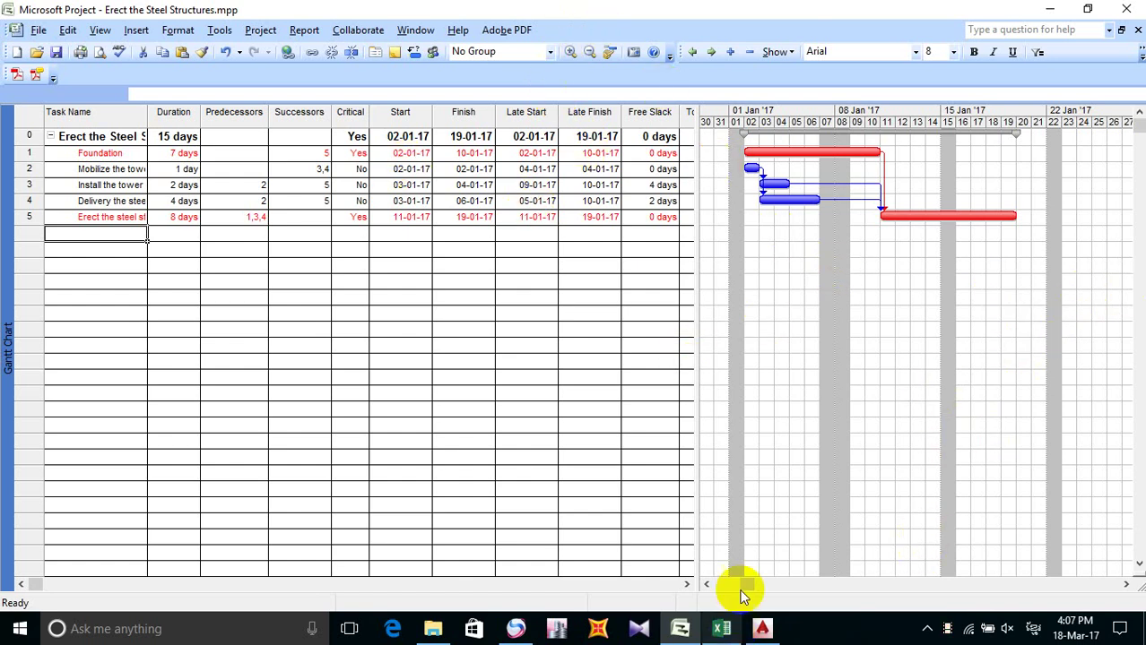
Step: Switch to Excel and enter "17. ឲ្យ MOP គណនាច្បាស់លាស់" in cell B137 of the Solution sheet
{"action": "left_click", "coordinate": [731, 639]}
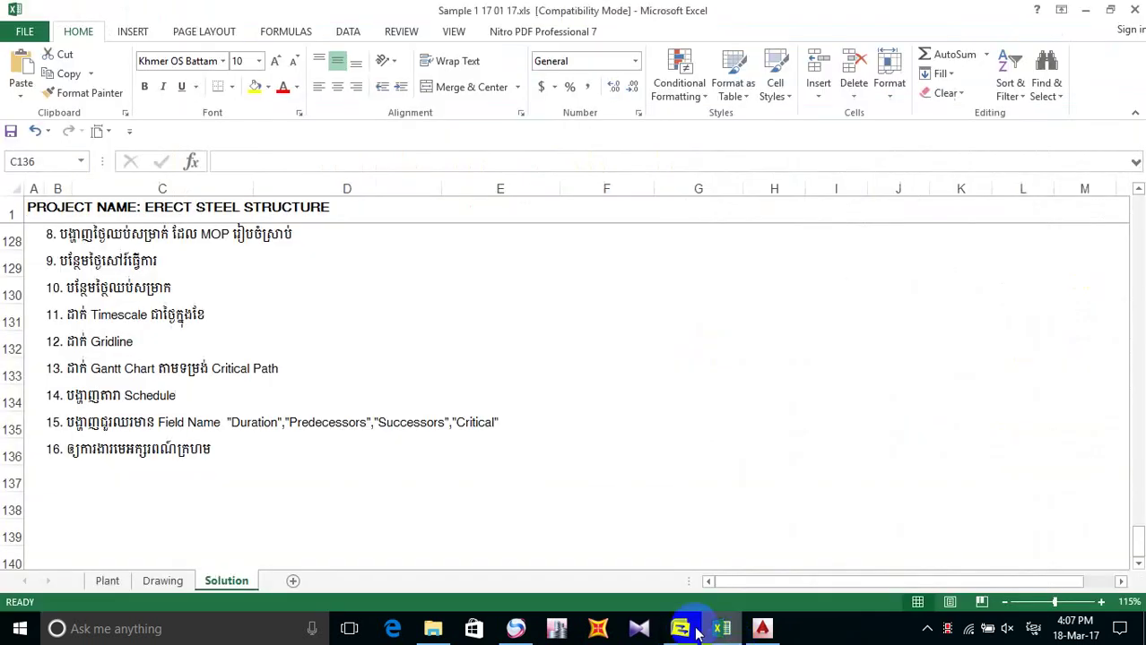
{"action": "left_click", "coordinate": [63, 474]}
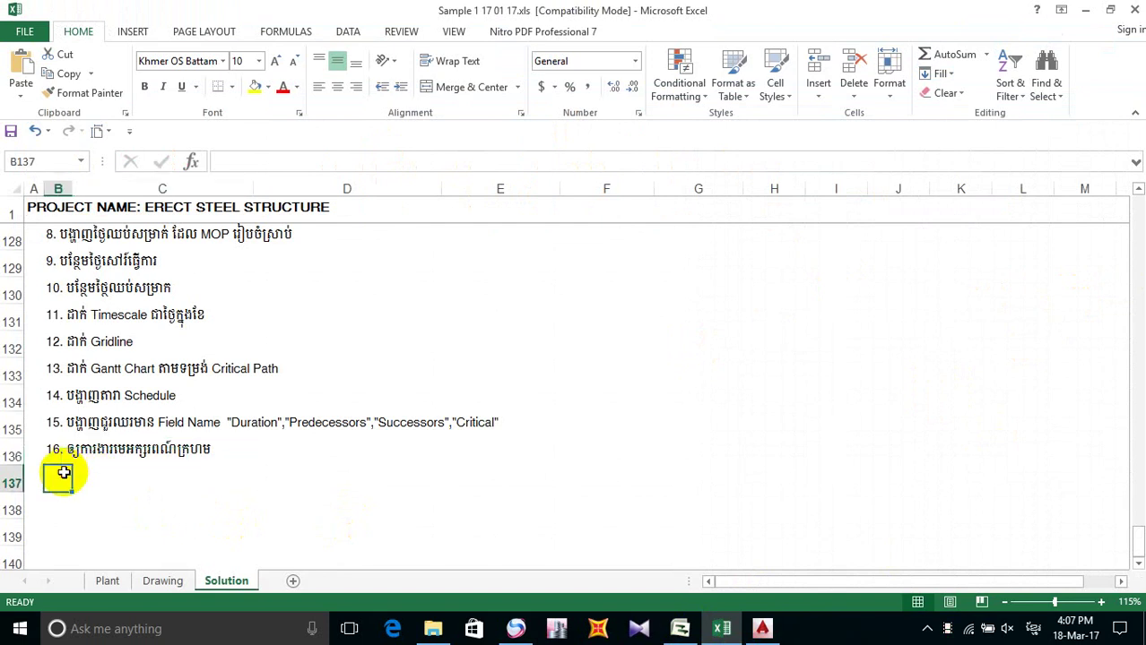
{"action": "type", "text": "17"}
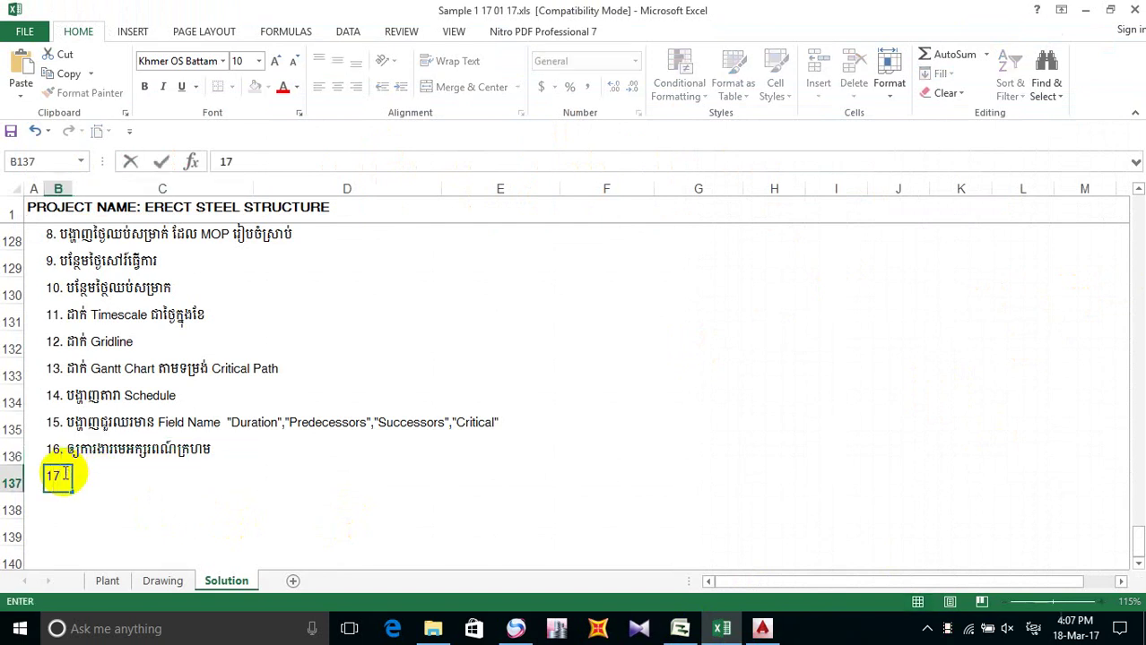
{"action": "type", "text": ". ើ"}
{"action": "type", "text": "ឡើ"}
{"action": "key", "text": "alt+shift"}
{"action": "type", "text": "M"}
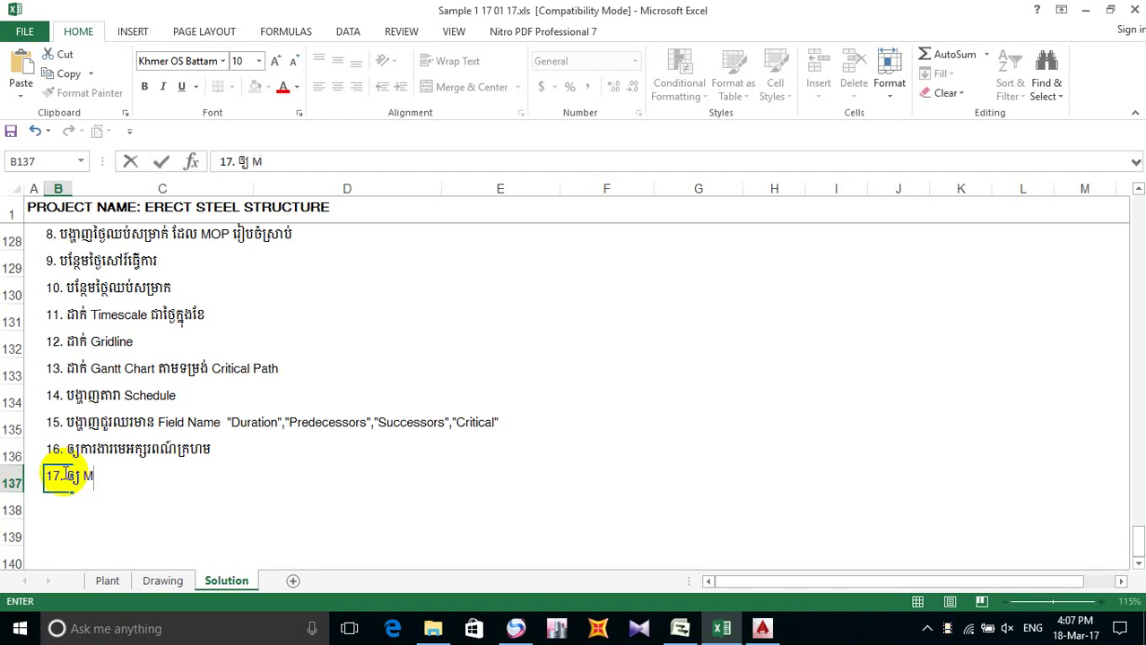
{"action": "type", "text": "OP"}
{"action": "key", "text": "alt+shift"}
{"action": "type", "text": "គន"}
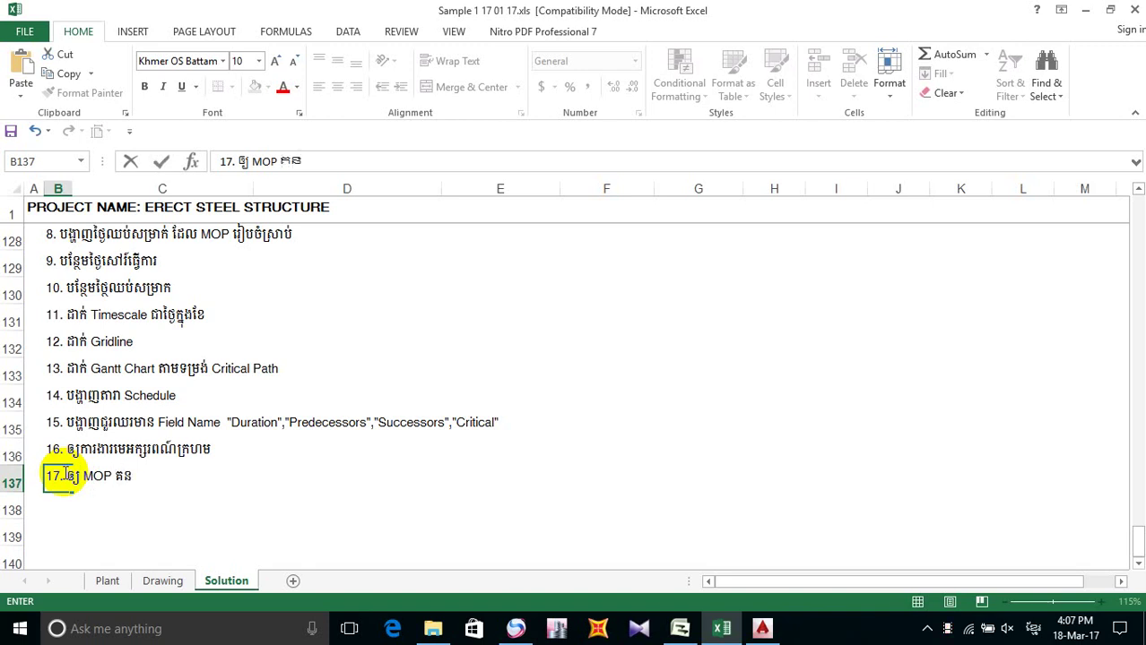
{"action": "key", "text": "BackSpace"}
{"action": "type", "text": "ណនាច"}
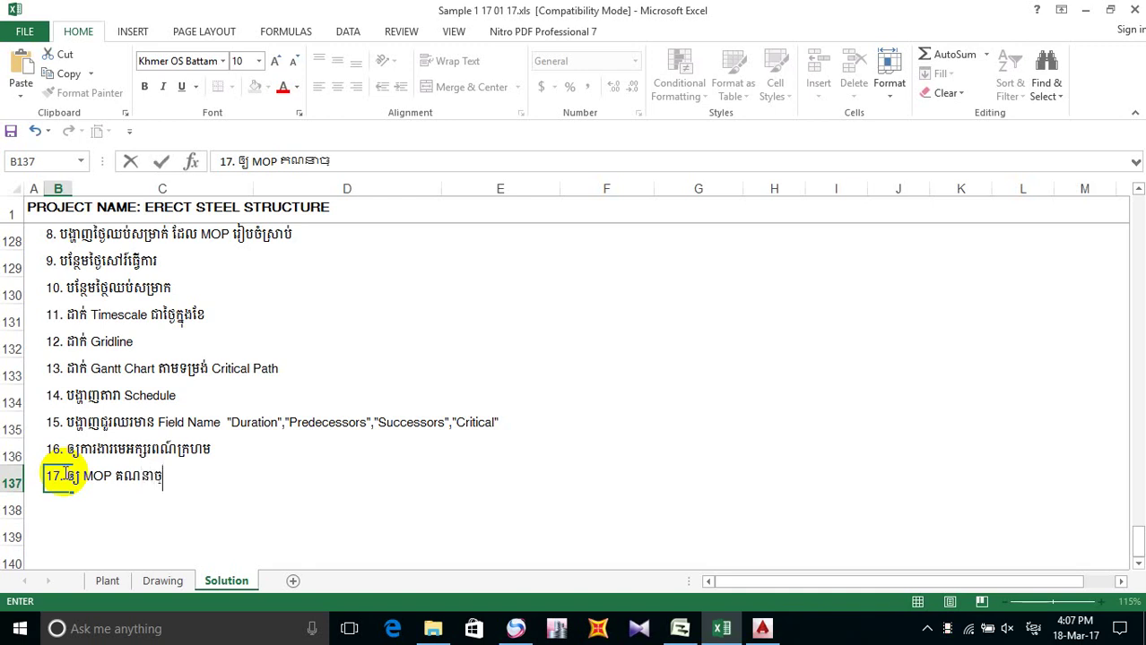
{"action": "type", "text": "្បាស់លា"}
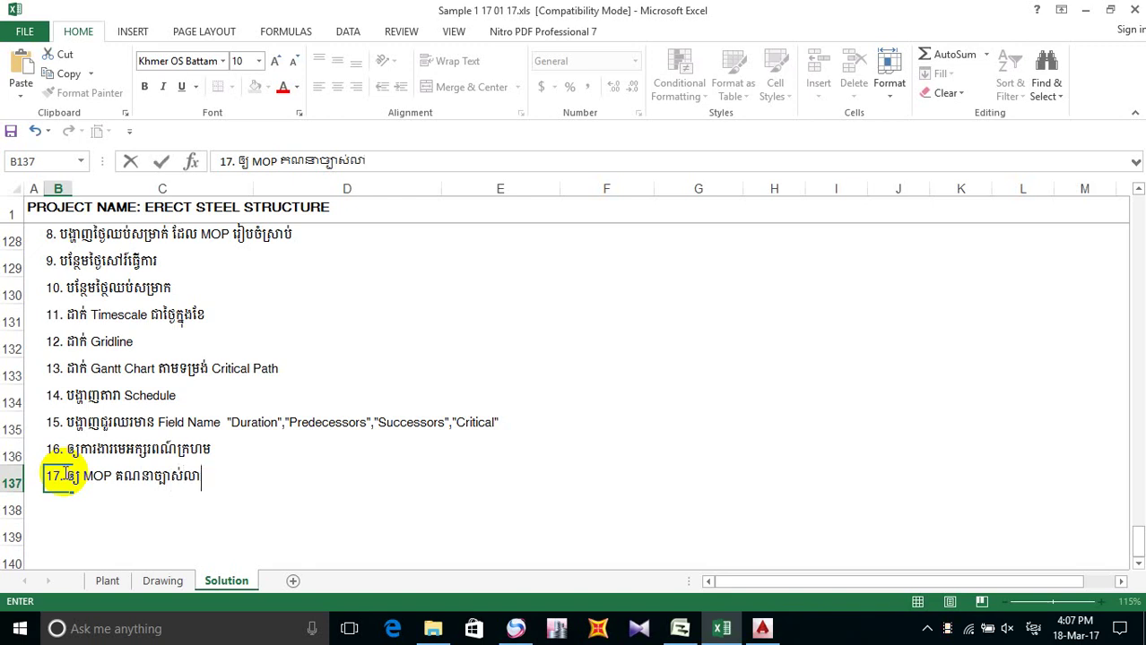
{"action": "type", "text": "ស់"}
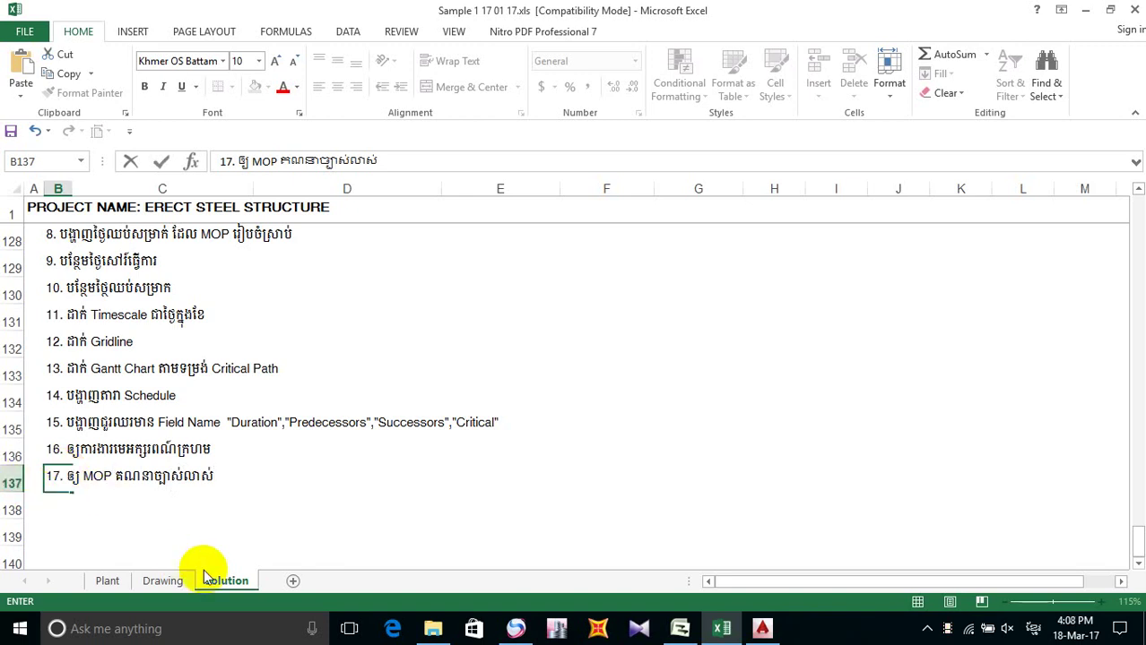
{"action": "left_click", "coordinate": [282, 498]}
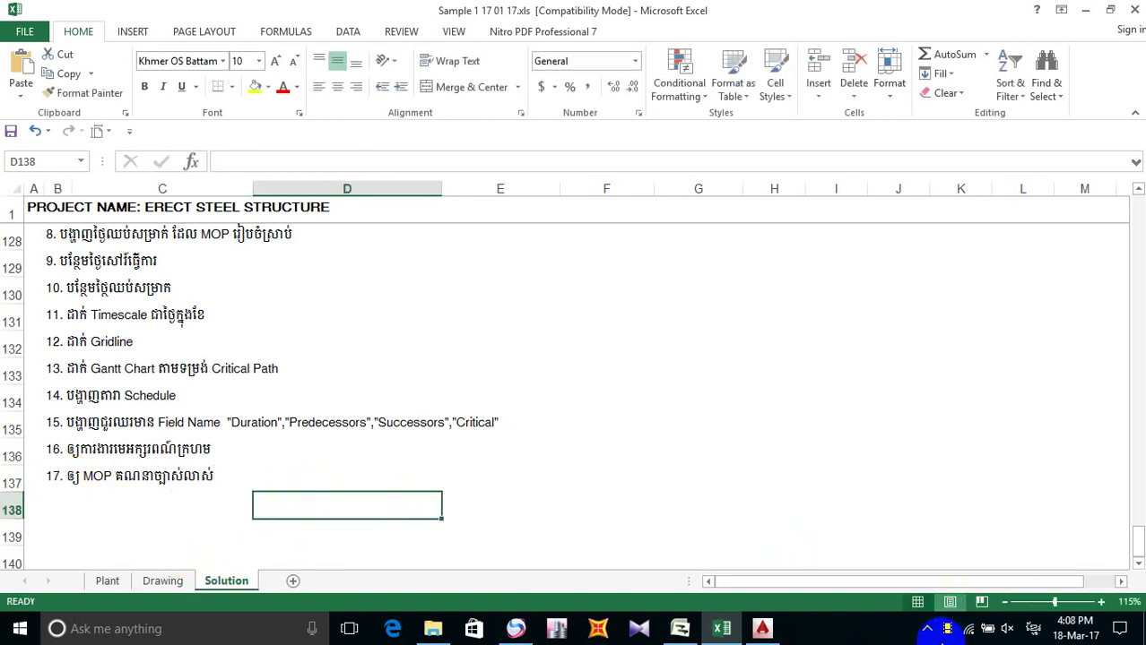
{"action": "left_click", "coordinate": [946, 629]}
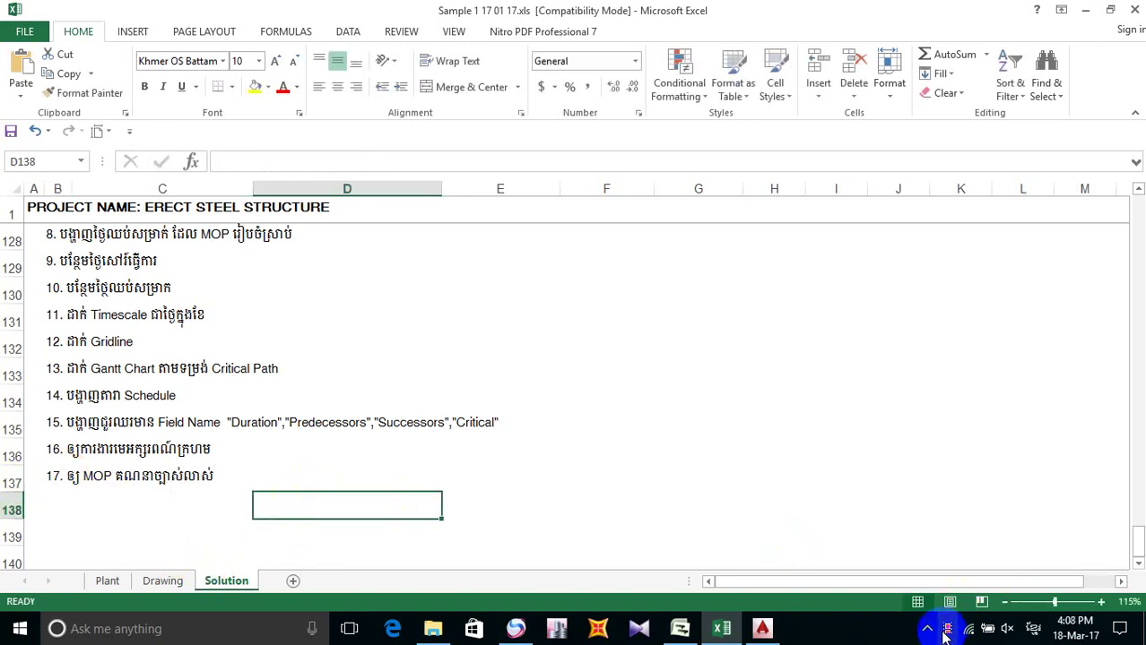
Step: Switch to Microsoft Project and recalculate all open projects from the Calculation options, keeping the other options as they are
{"action": "left_click", "coordinate": [679, 628]}
{"action": "left_click", "coordinate": [307, 30]}
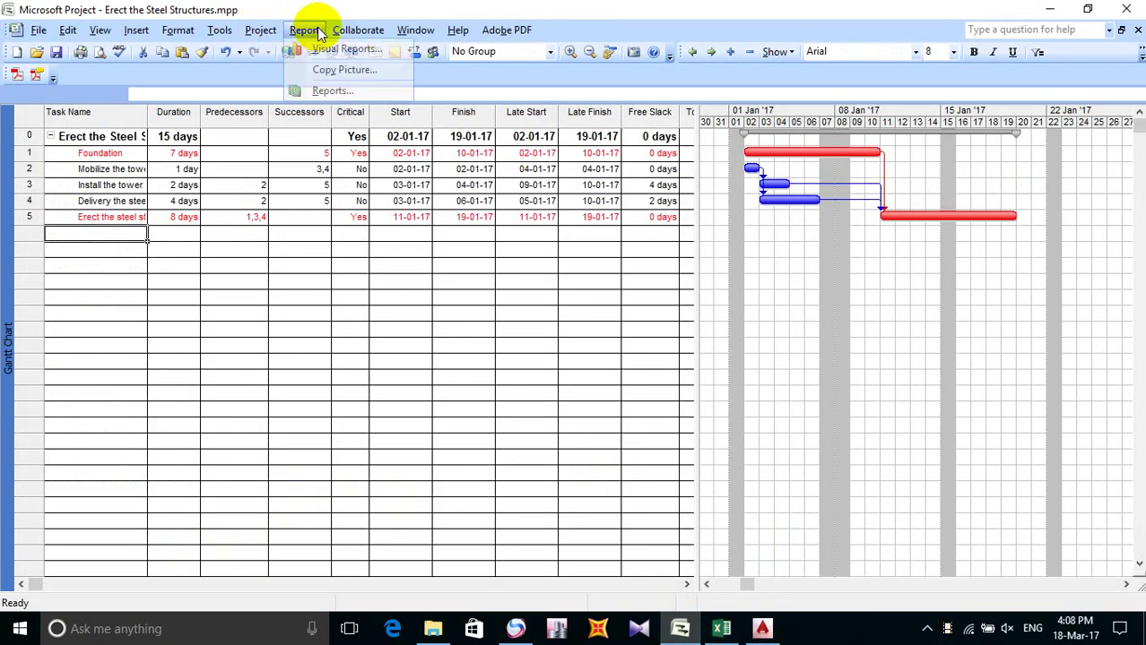
{"action": "mouse_move", "coordinate": [221, 33]}
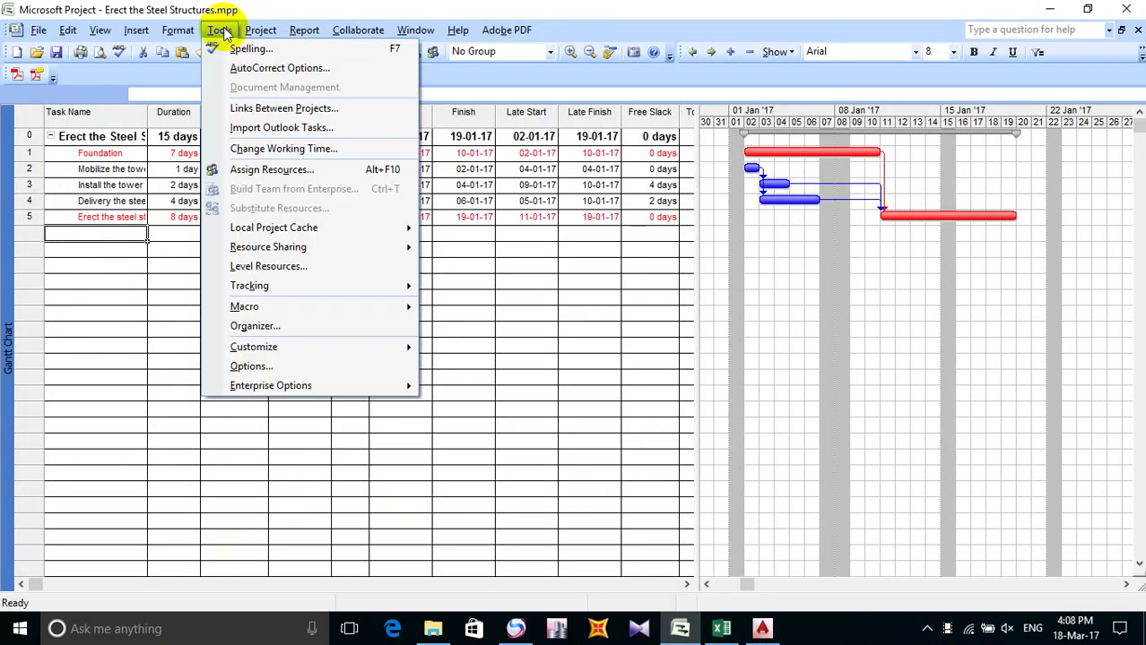
{"action": "left_click", "coordinate": [310, 369]}
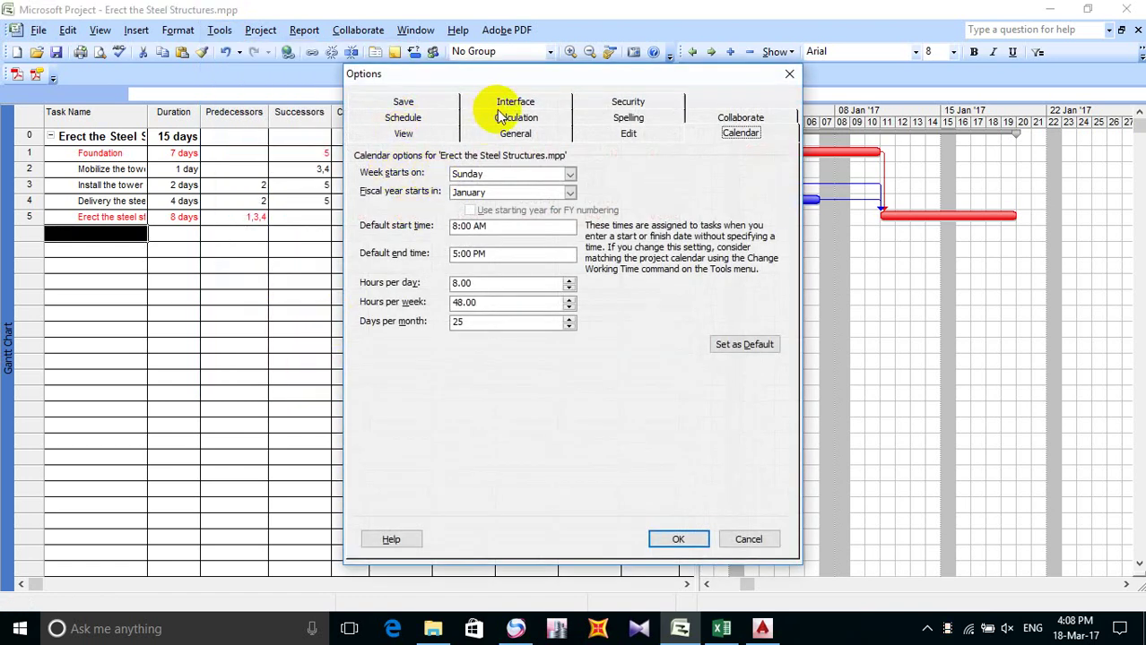
{"action": "left_click", "coordinate": [540, 123]}
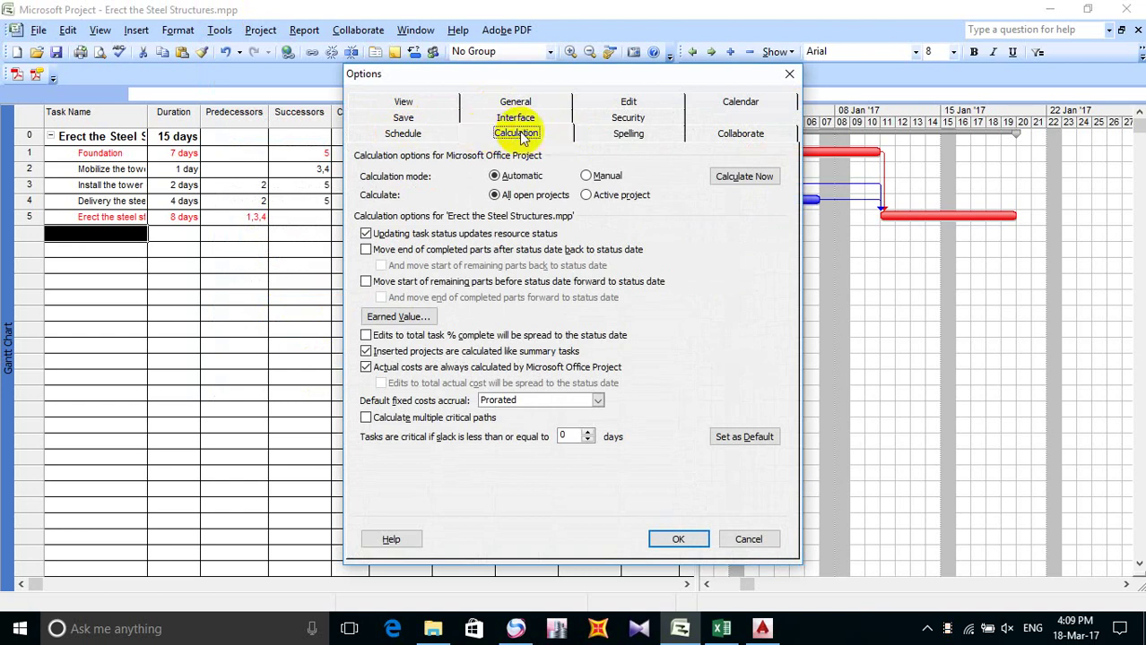
{"action": "left_click", "coordinate": [742, 179]}
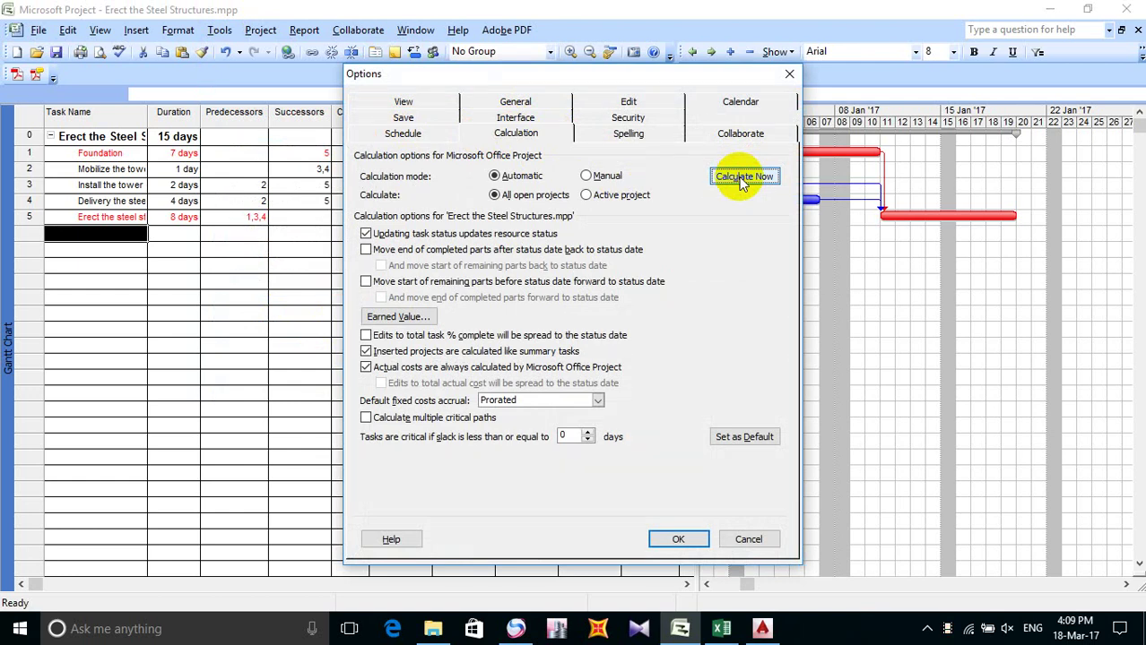
{"action": "left_click", "coordinate": [677, 538]}
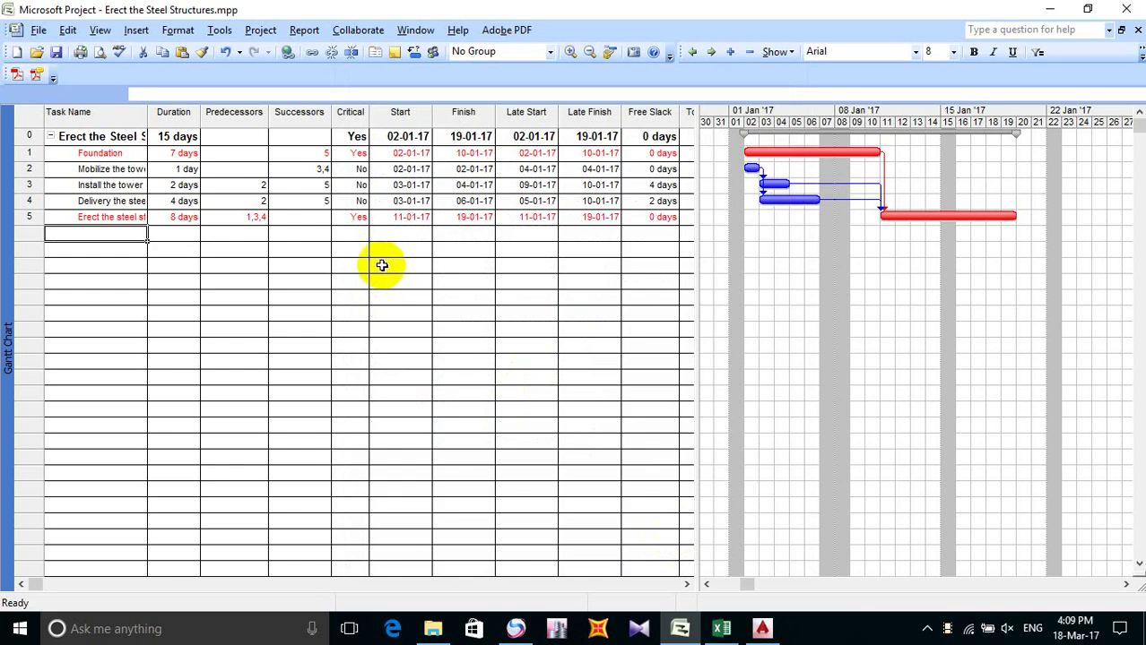
Step: Switch to Excel and examine the January calendar and the Start & Finish network diagram in the Solution sheet
{"action": "left_click", "coordinate": [722, 629]}
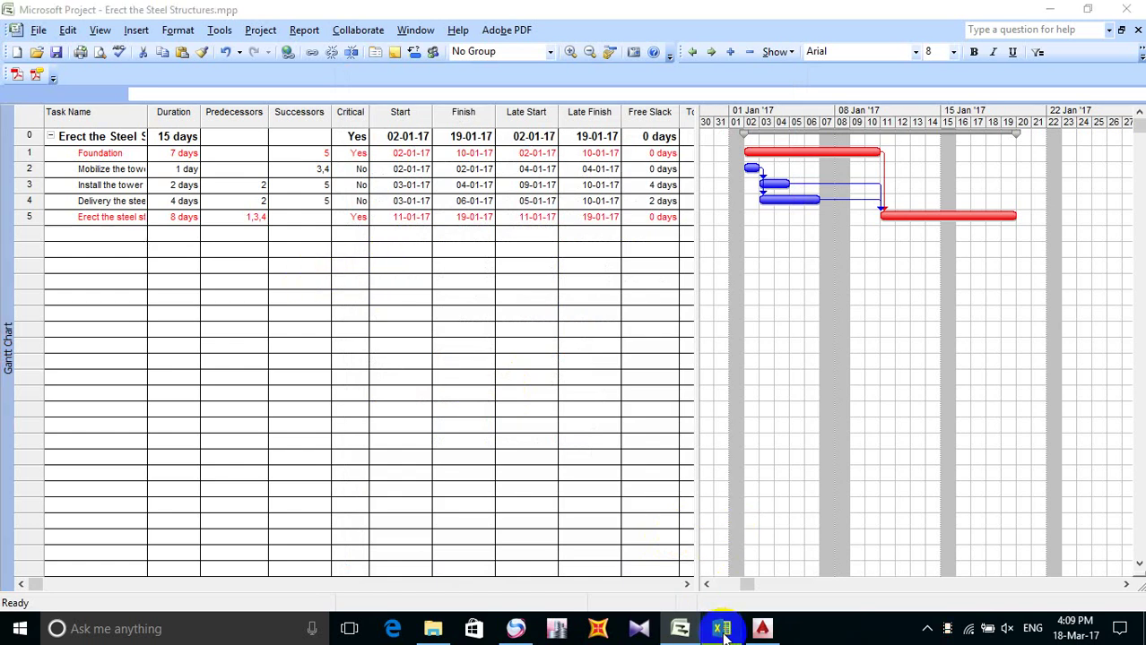
{"action": "scroll", "coordinate": [265, 362], "scroll_direction": "up", "scroll_amount": 18}
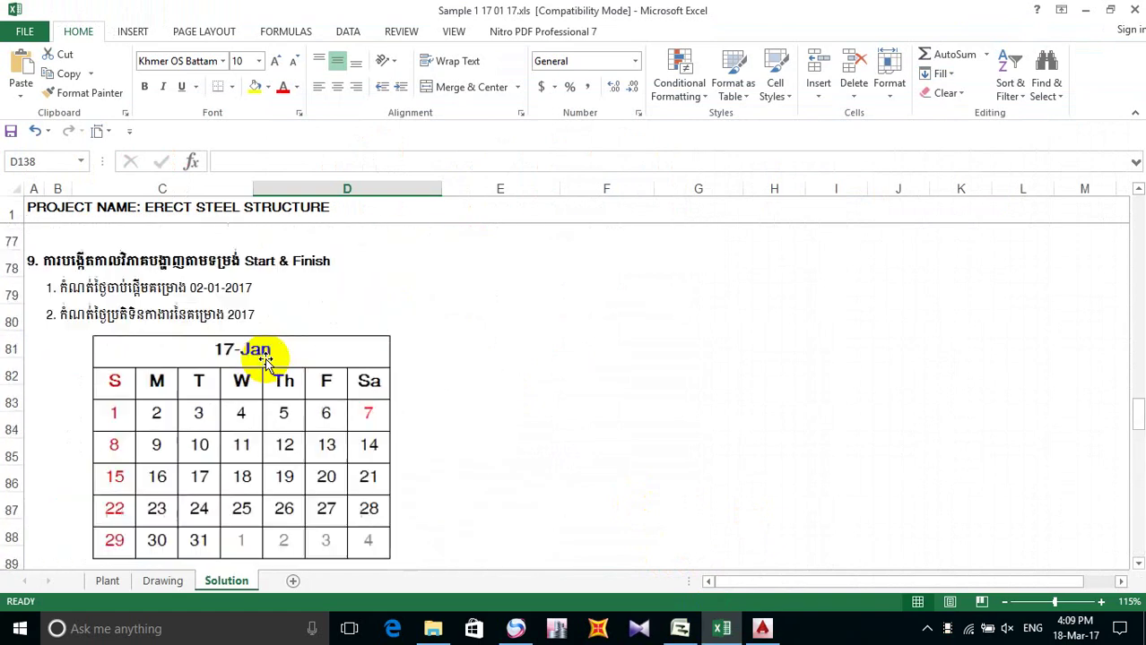
{"action": "scroll", "coordinate": [299, 355], "scroll_direction": "down", "scroll_amount": 6}
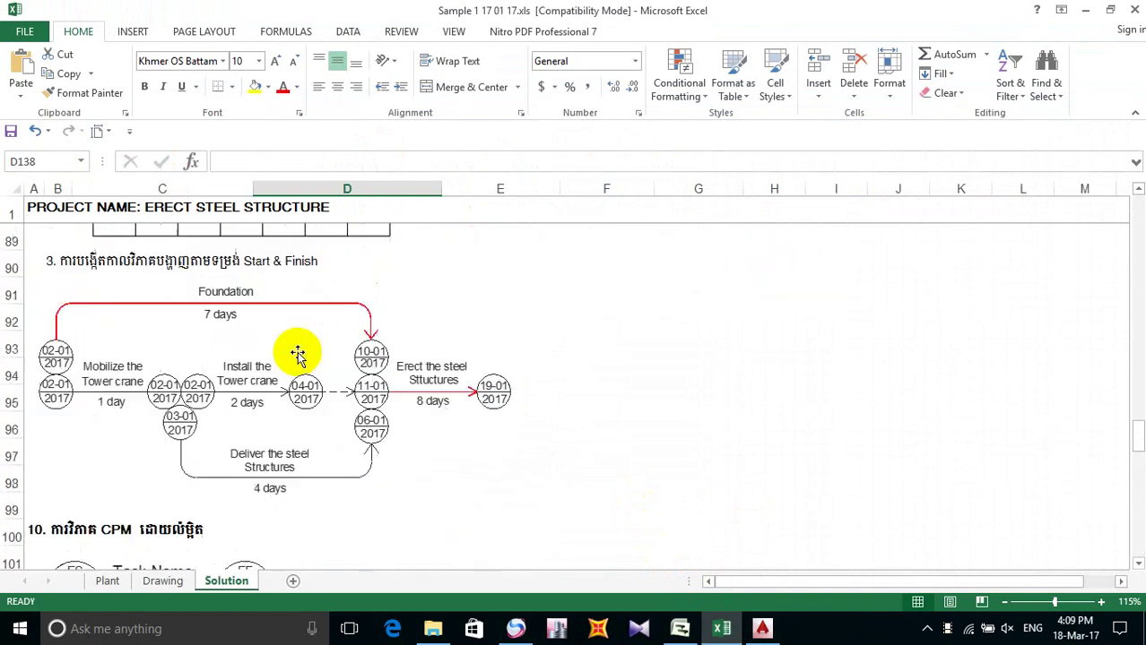
{"action": "scroll", "coordinate": [299, 355], "scroll_direction": "up", "scroll_amount": 1}
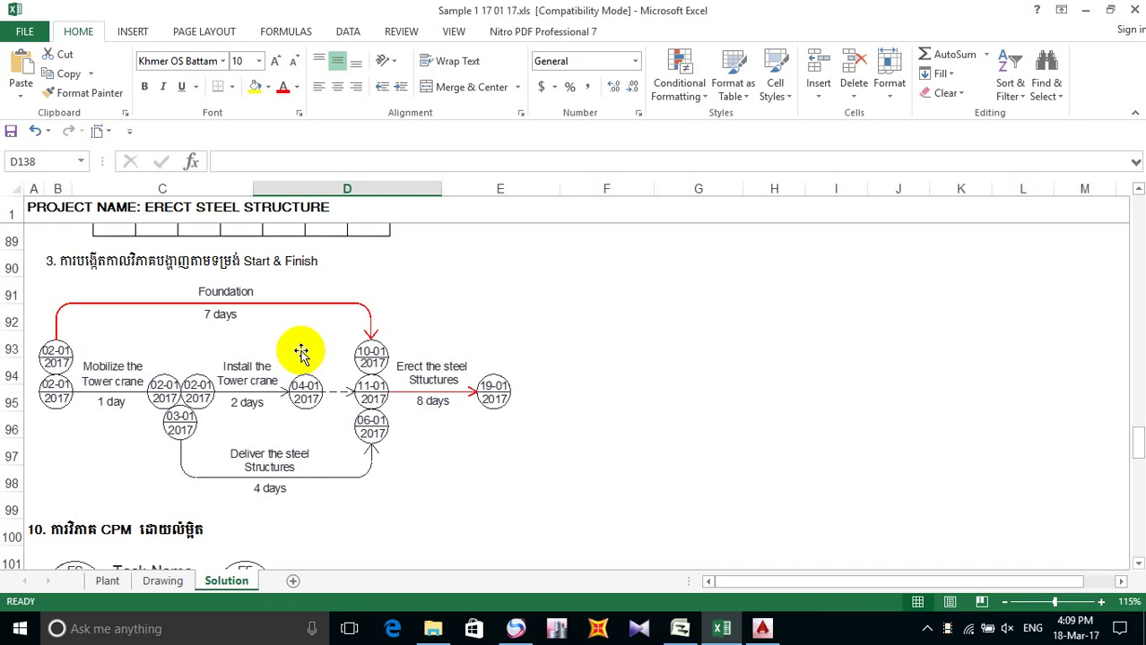
Step: Switch to Microsoft Project and set up a Copy Picture of task rows 0 to 5, starting the timescale at 01-01-17
{"action": "left_click", "coordinate": [679, 631]}
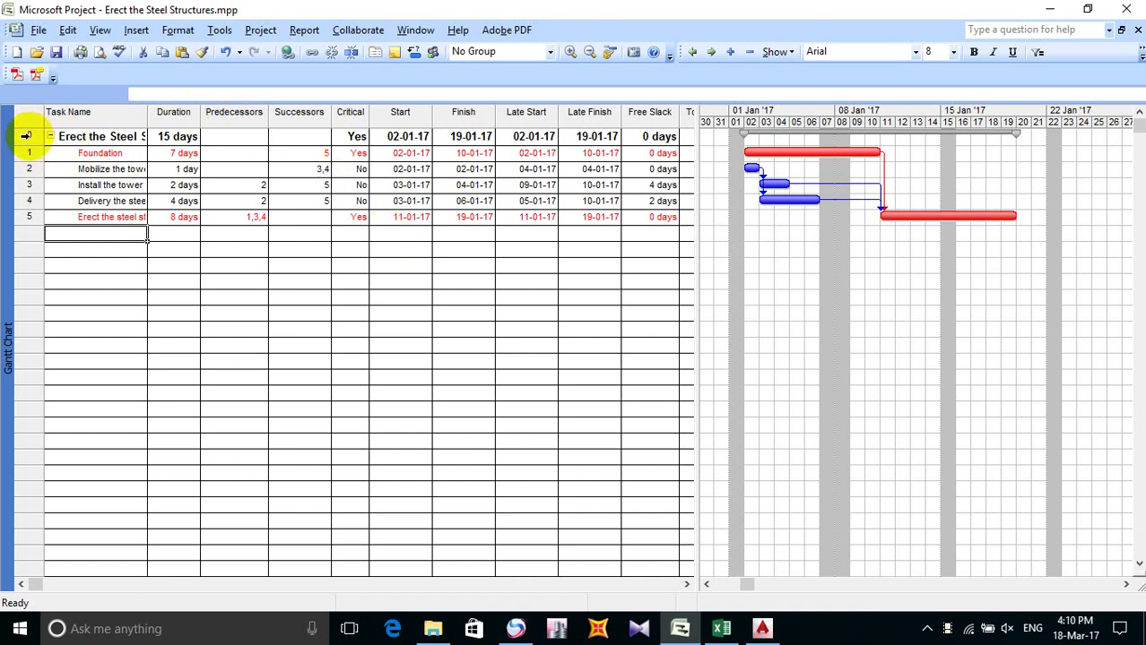
{"action": "left_click_drag", "start_coordinate": [26, 135], "coordinate": [48, 215]}
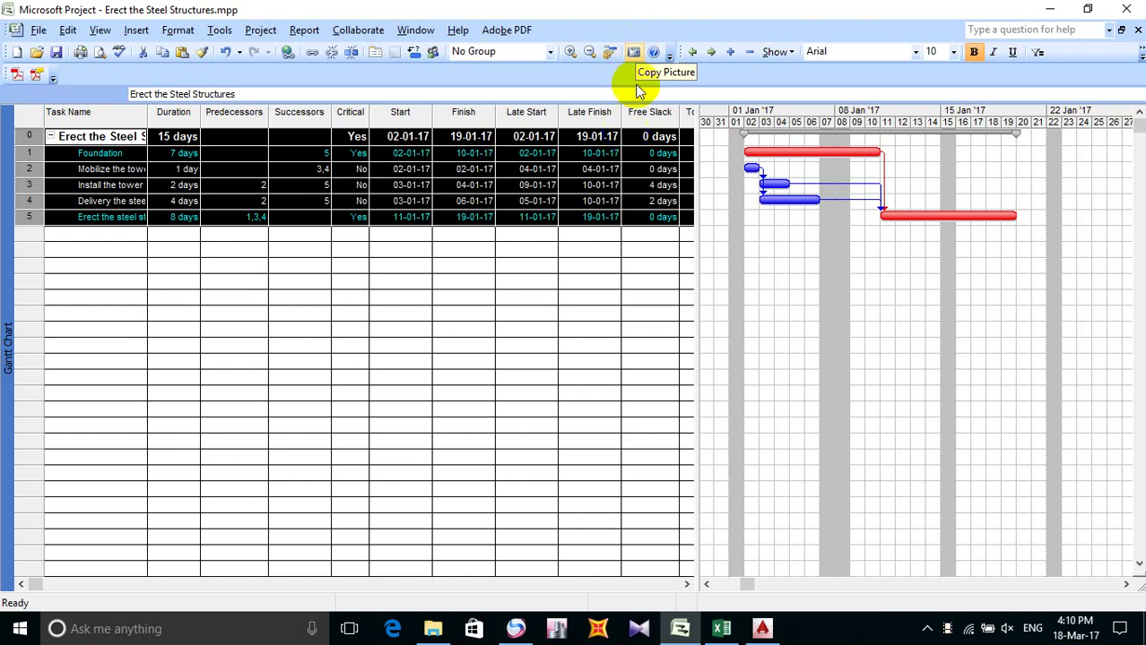
{"action": "left_click", "coordinate": [633, 53]}
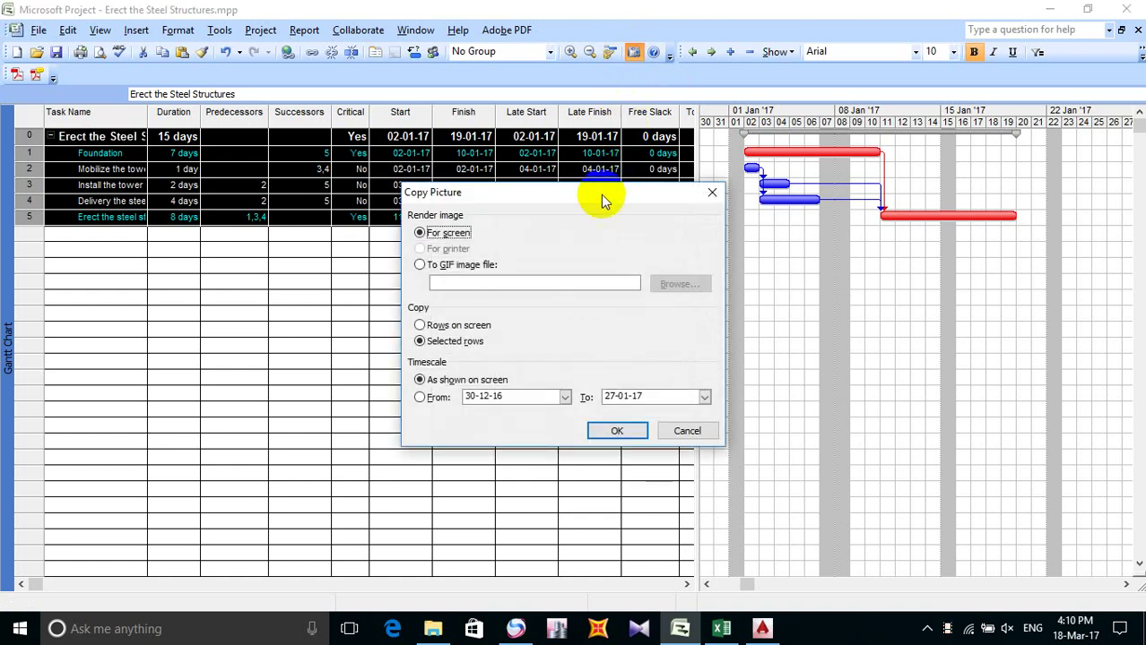
{"action": "left_click_drag", "start_coordinate": [584, 204], "coordinate": [412, 219]}
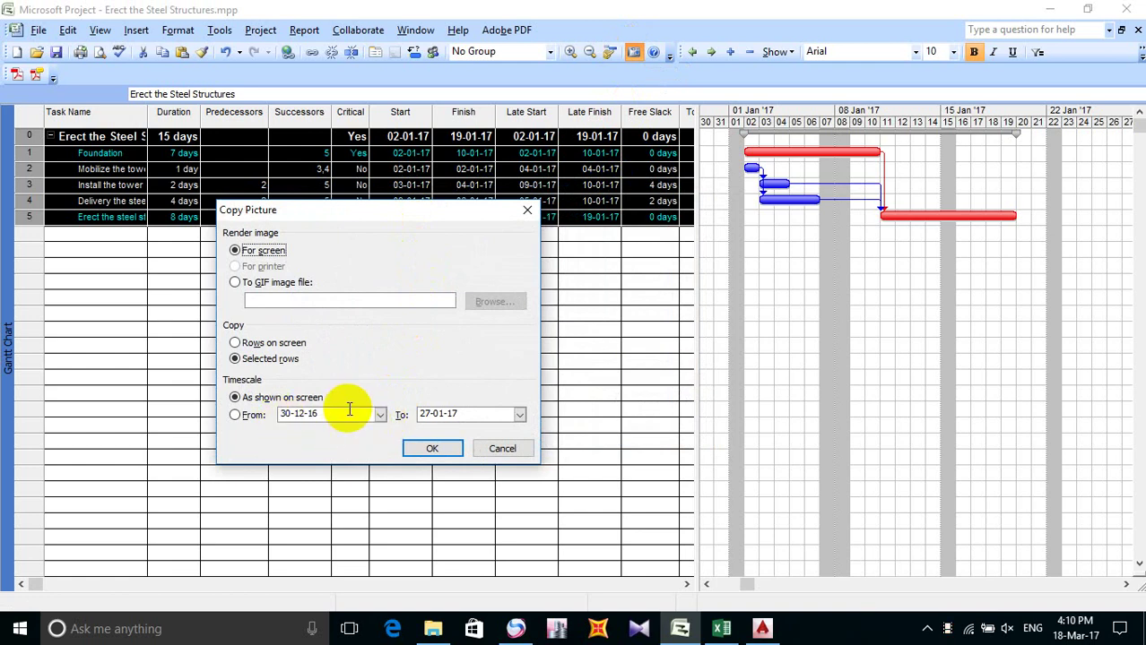
{"action": "left_click", "coordinate": [380, 416]}
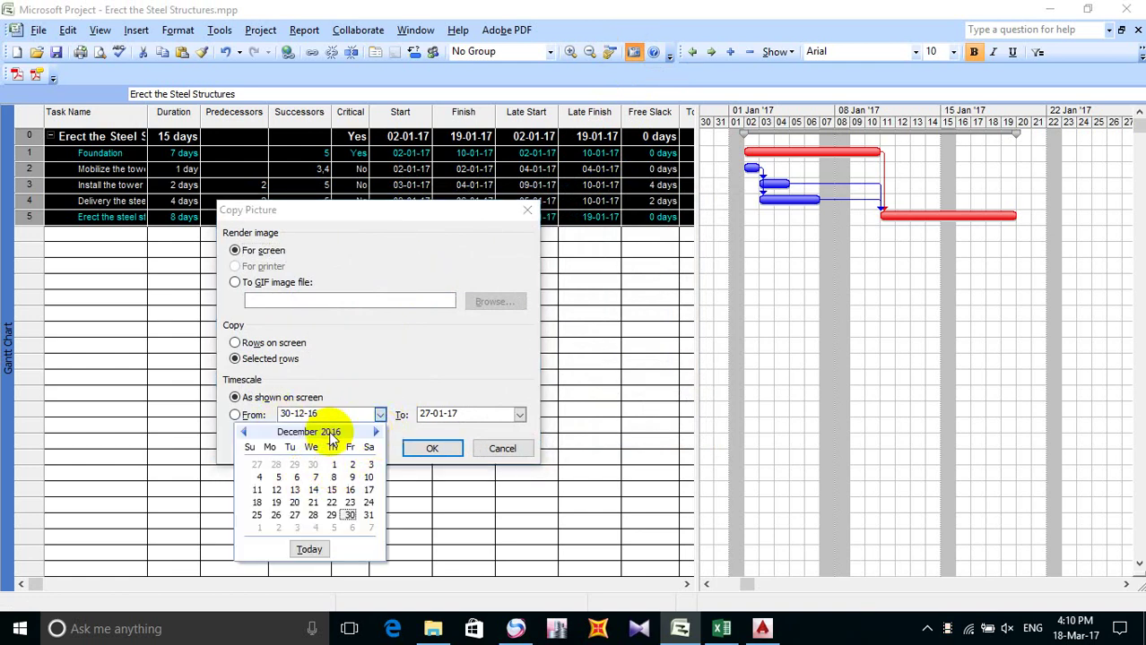
{"action": "left_click", "coordinate": [245, 433]}
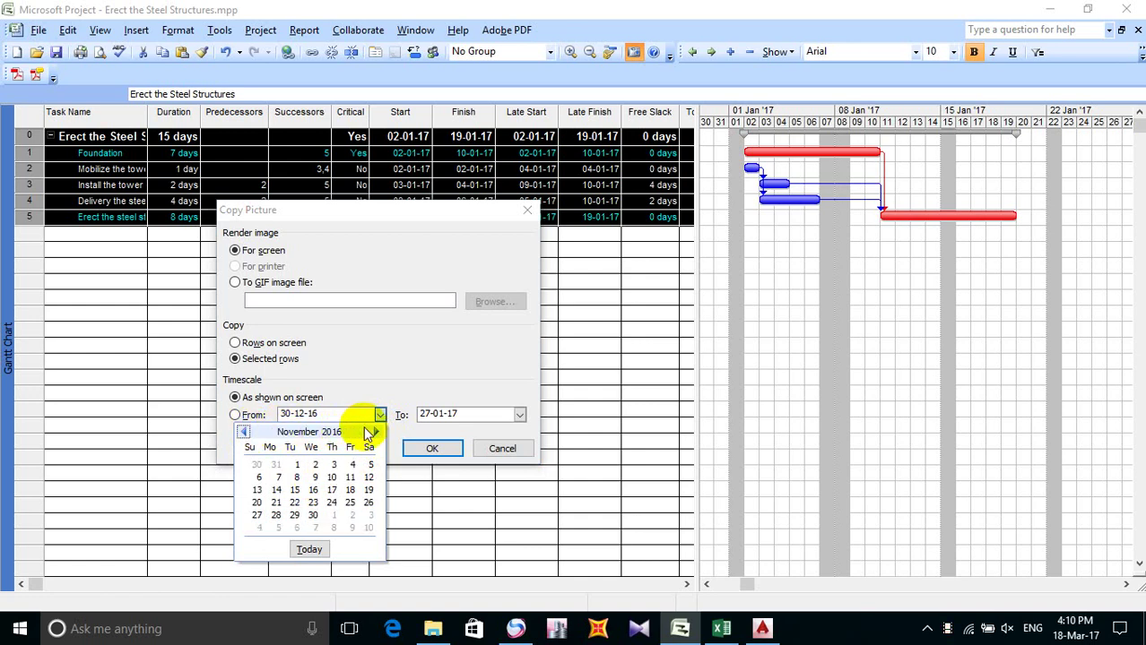
{"action": "left_click", "coordinate": [376, 433]}
{"action": "left_click", "coordinate": [376, 433]}
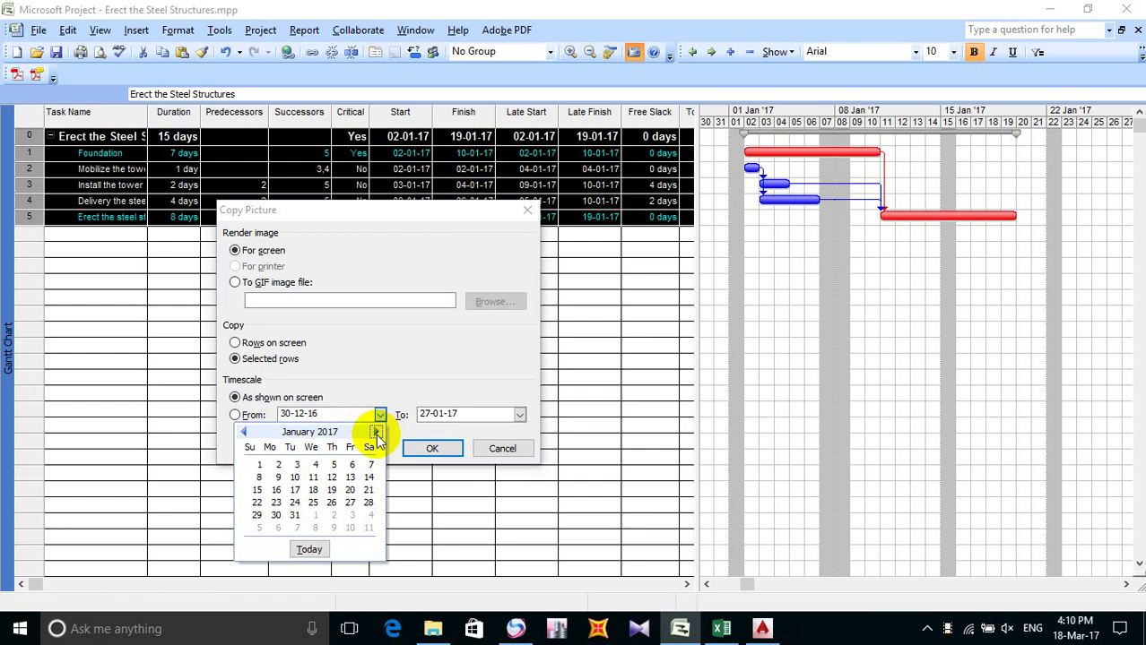
{"action": "left_click", "coordinate": [376, 434]}
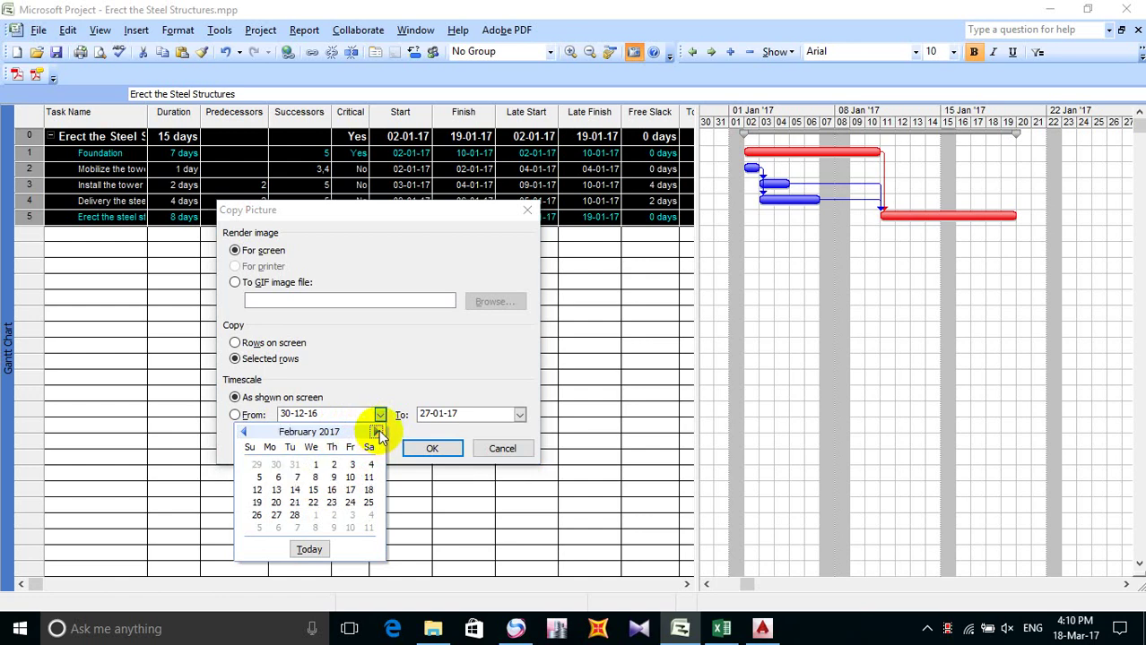
{"action": "left_click", "coordinate": [243, 432]}
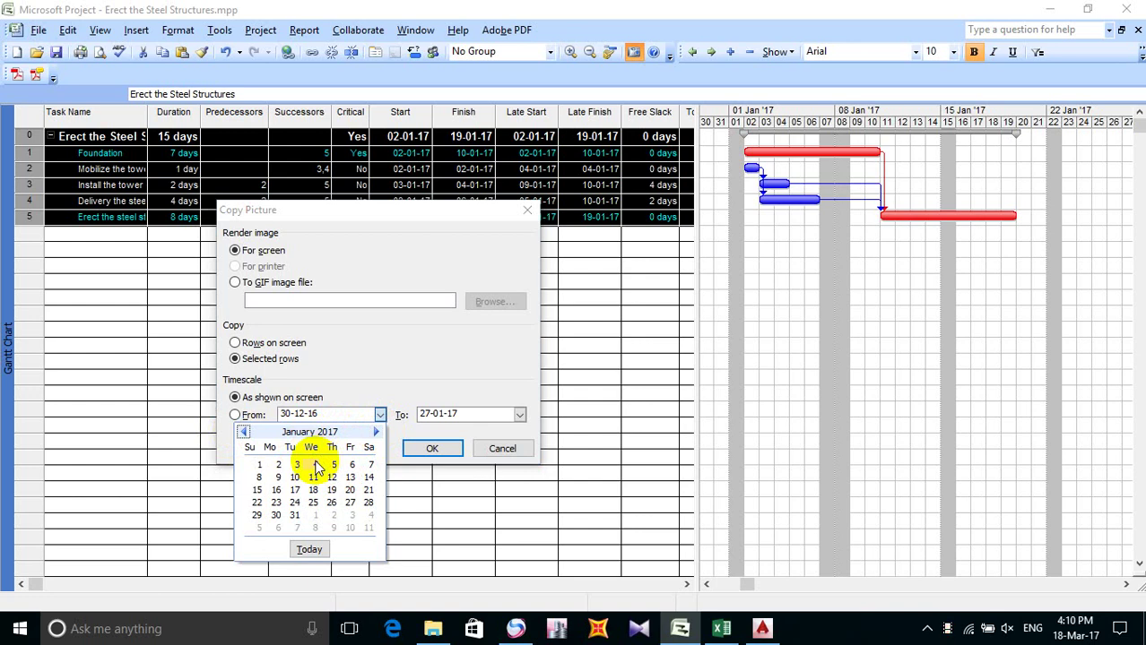
{"action": "left_click", "coordinate": [258, 464]}
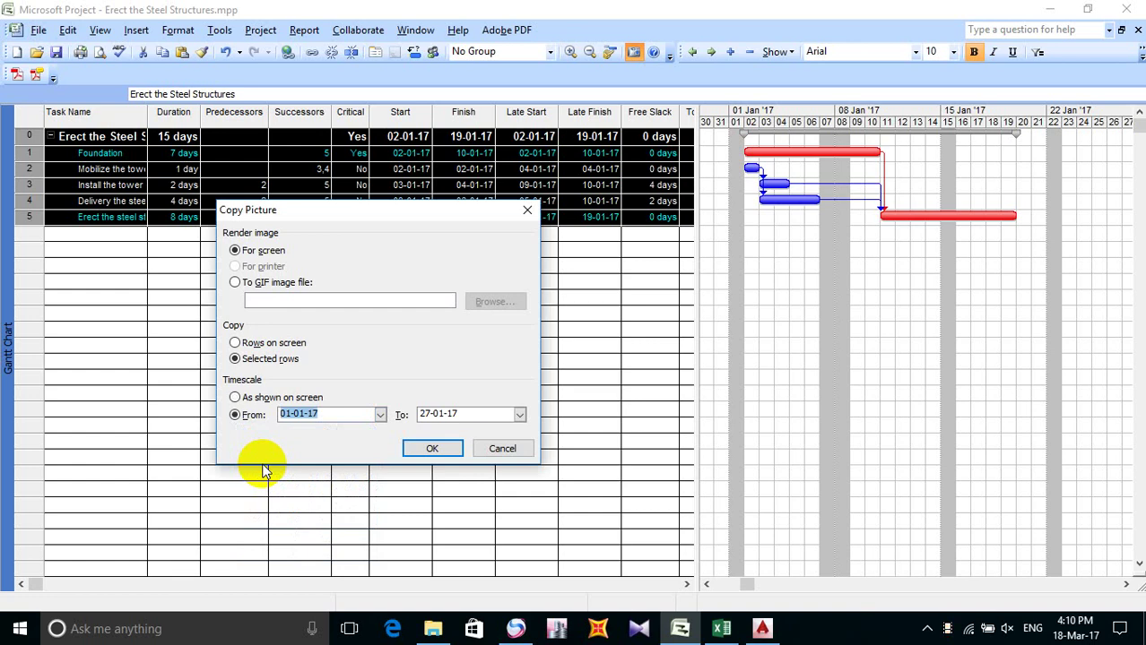
Step: Set the picture's timescale end date to 21-01-17 and copy the selected rows for screen
{"action": "left_click", "coordinate": [519, 415]}
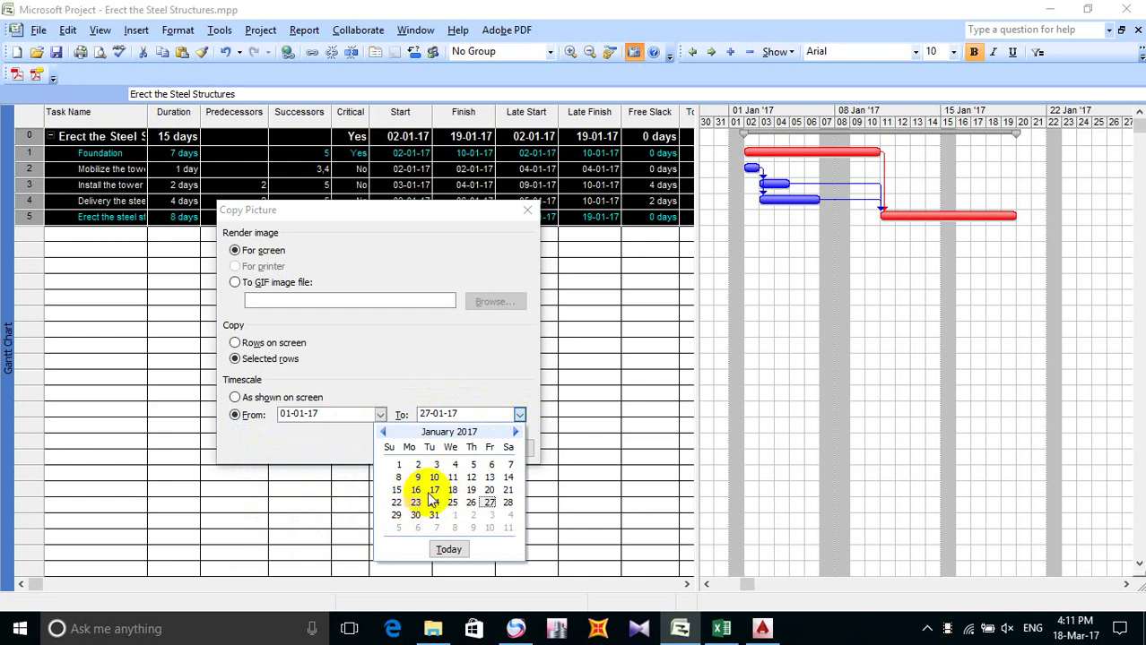
{"action": "left_click", "coordinate": [508, 490]}
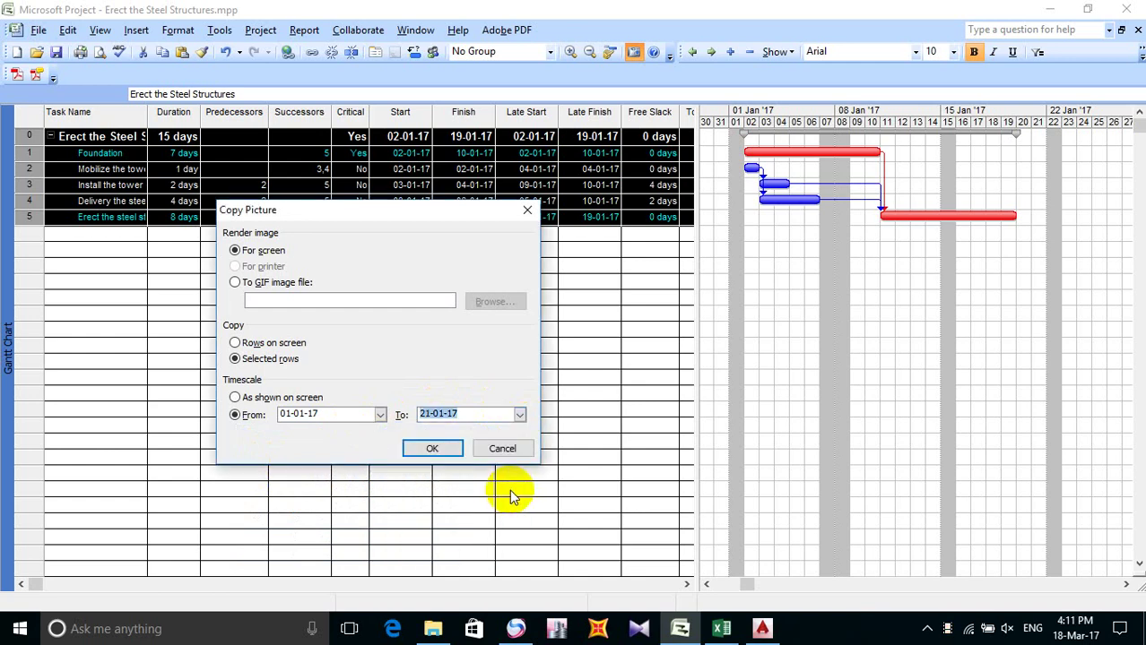
{"action": "left_click", "coordinate": [439, 449]}
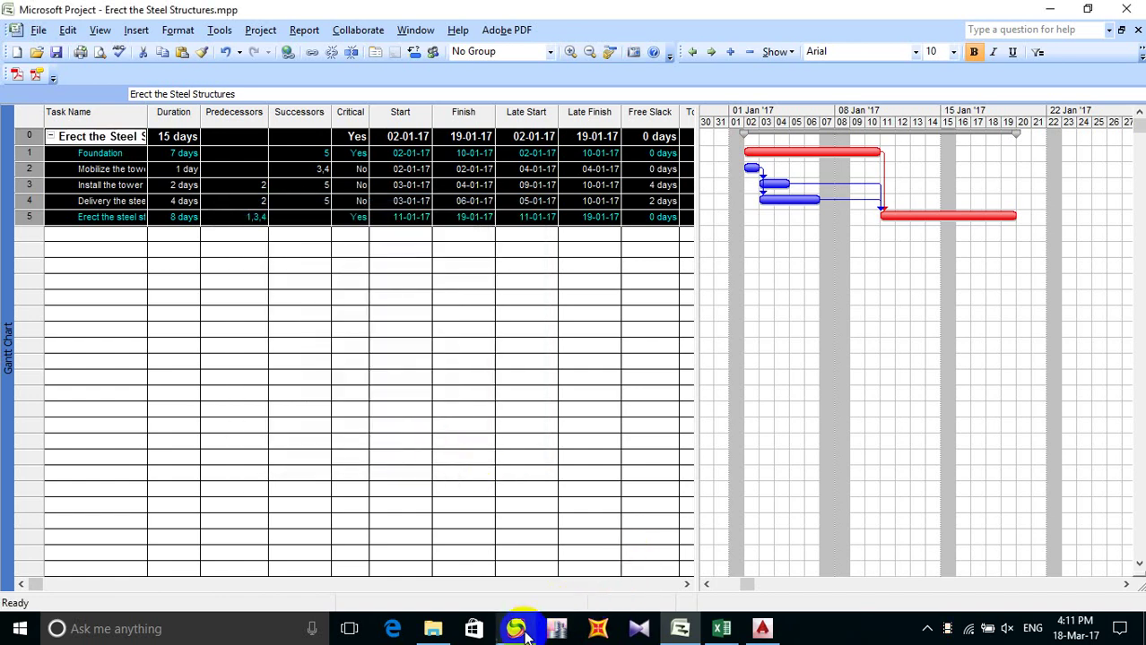
Step: Switch to Excel and paste the schedule picture at cell B138 of the Solution sheet, below item 17
{"action": "left_click", "coordinate": [722, 630]}
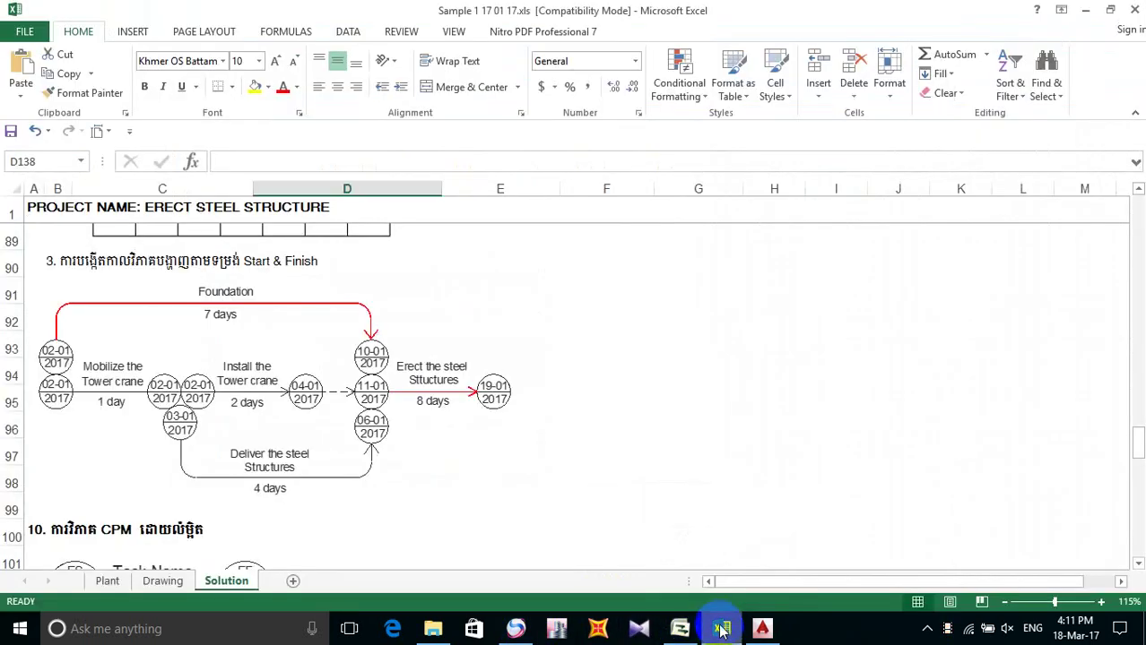
{"action": "scroll", "coordinate": [367, 433], "scroll_direction": "down", "scroll_amount": 7}
{"action": "scroll", "coordinate": [366, 433], "scroll_direction": "down", "scroll_amount": 12}
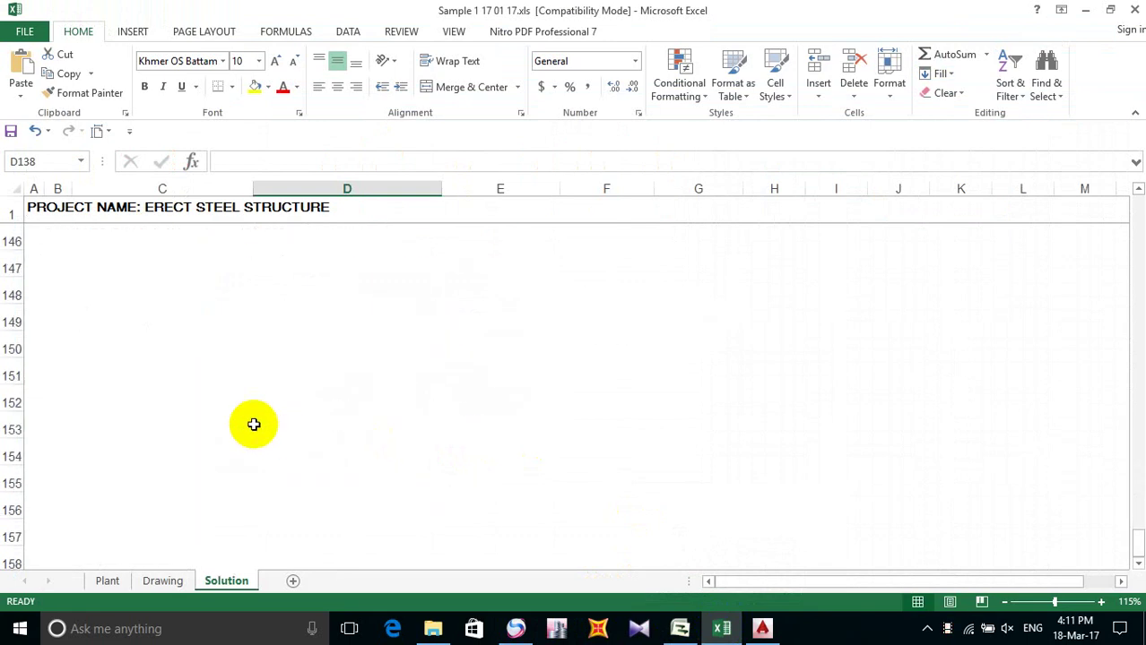
{"action": "scroll", "coordinate": [252, 422], "scroll_direction": "up", "scroll_amount": 4}
{"action": "left_click", "coordinate": [54, 348]}
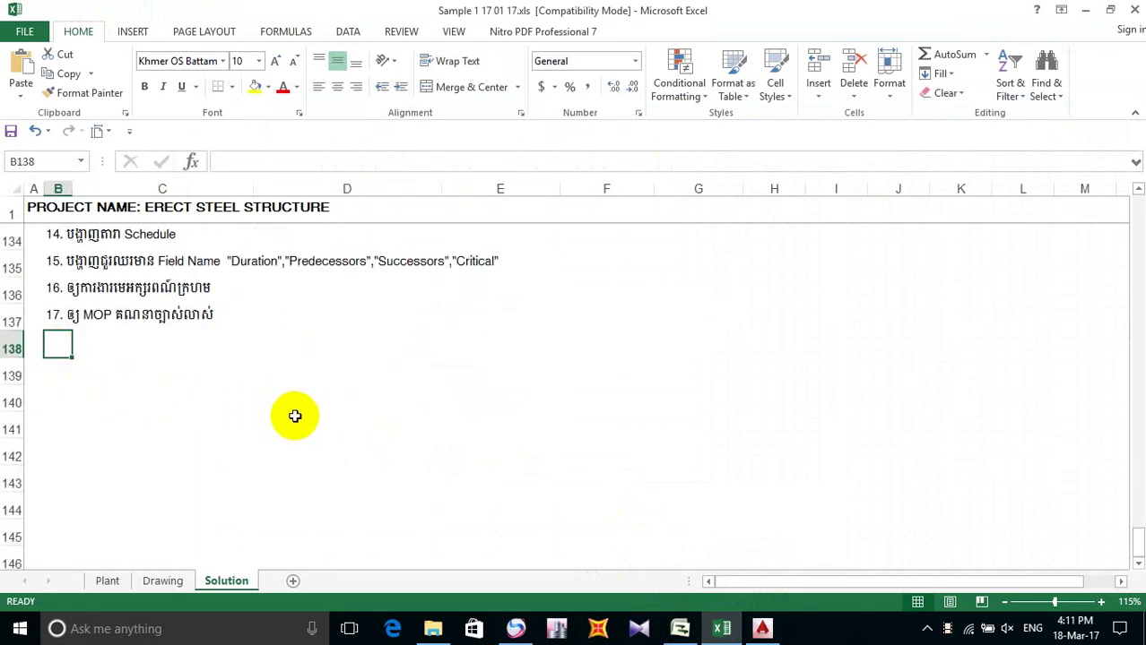
{"action": "key", "text": "ctrl+v"}
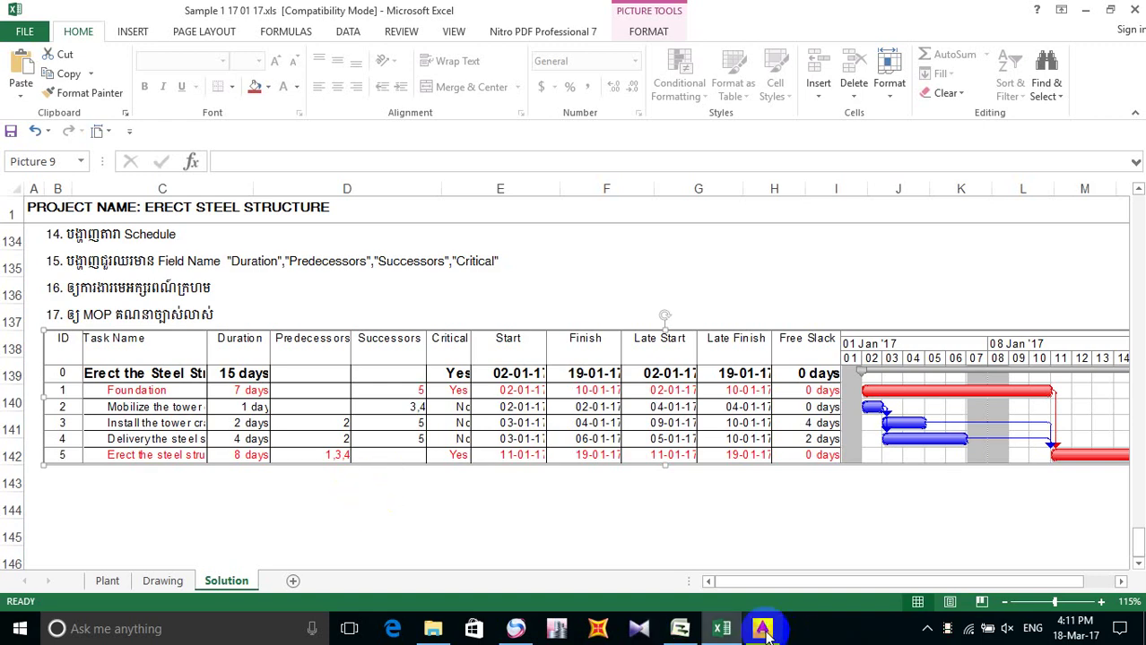
Step: Start the next list item in cell B144 of the Excel Solution sheet with the text "18. បង្ហាញ"
{"action": "left_click", "coordinate": [680, 629]}
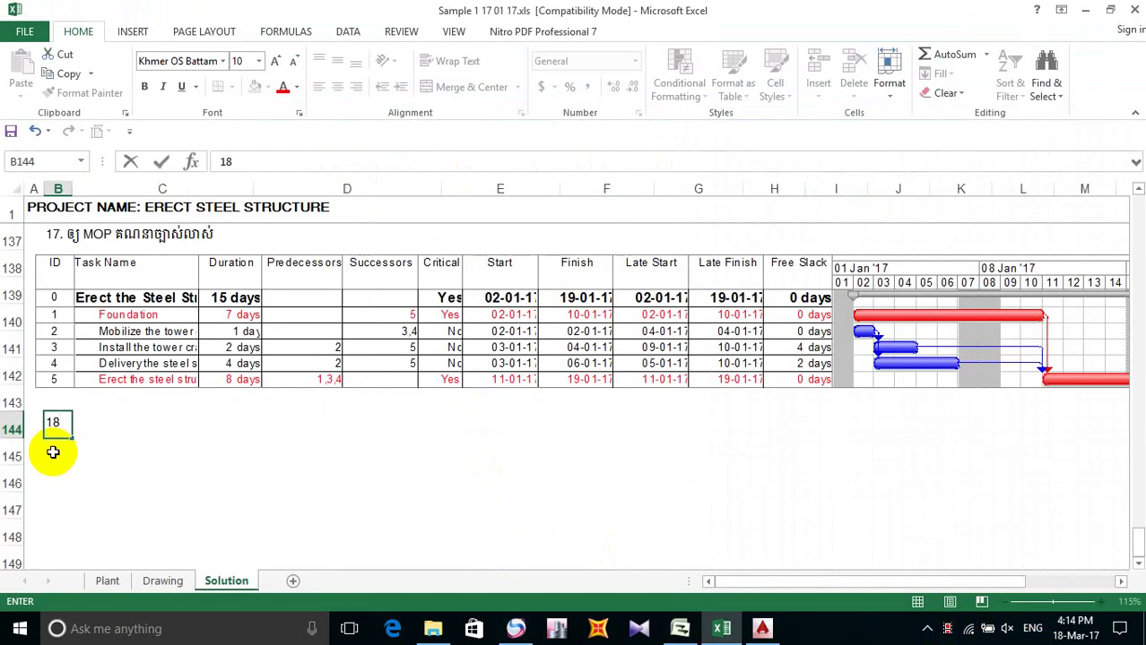
{"action": "type", "text": "."}
{"action": "type", "text": " ប"}
{"action": "type", "text": "ង្គ"}
{"action": "type", "text": "ញ"}
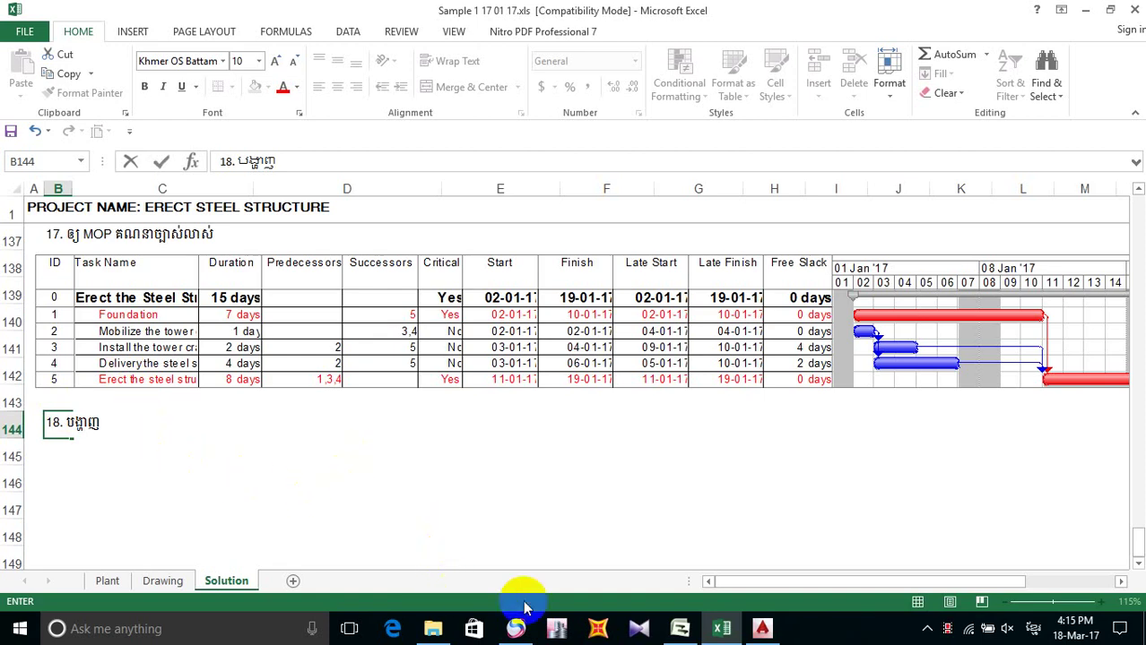
Step: Switch to Microsoft Project and examine the steel structure tasks in the Network Diagram view
{"action": "left_click", "coordinate": [680, 627]}
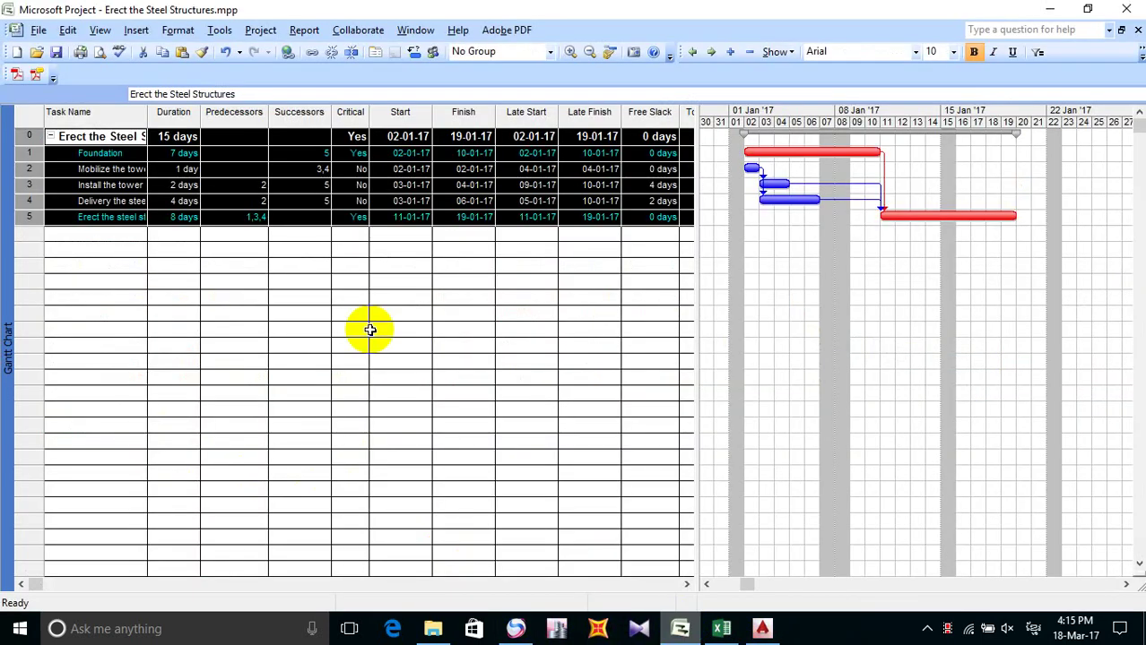
{"action": "left_click", "coordinate": [99, 31]}
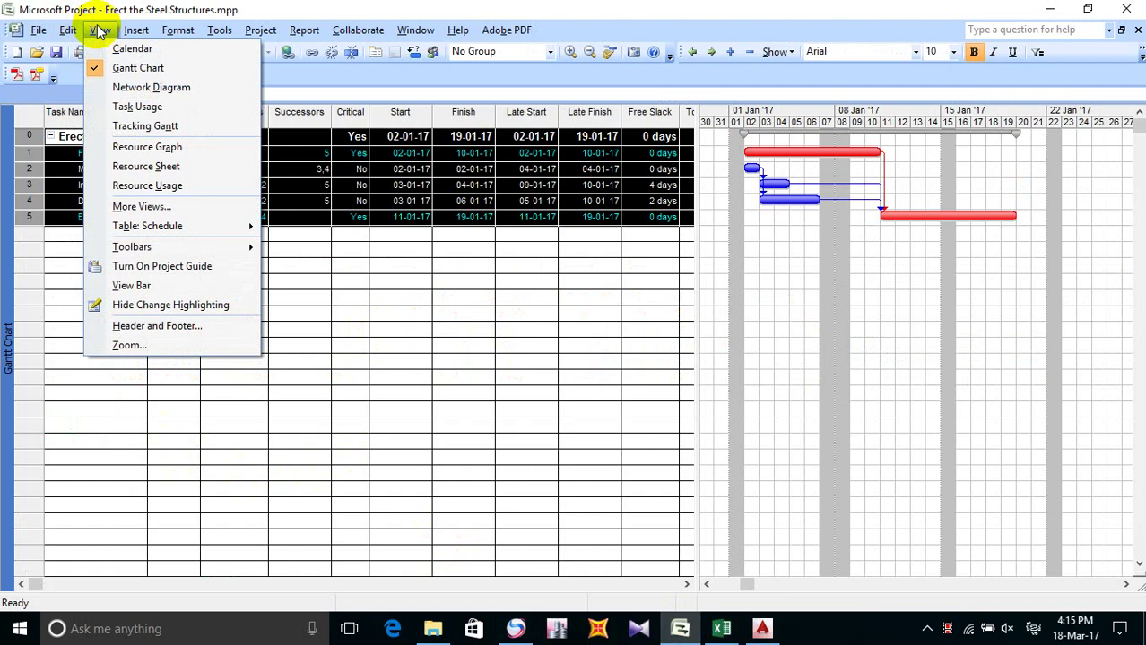
{"action": "left_click", "coordinate": [152, 87]}
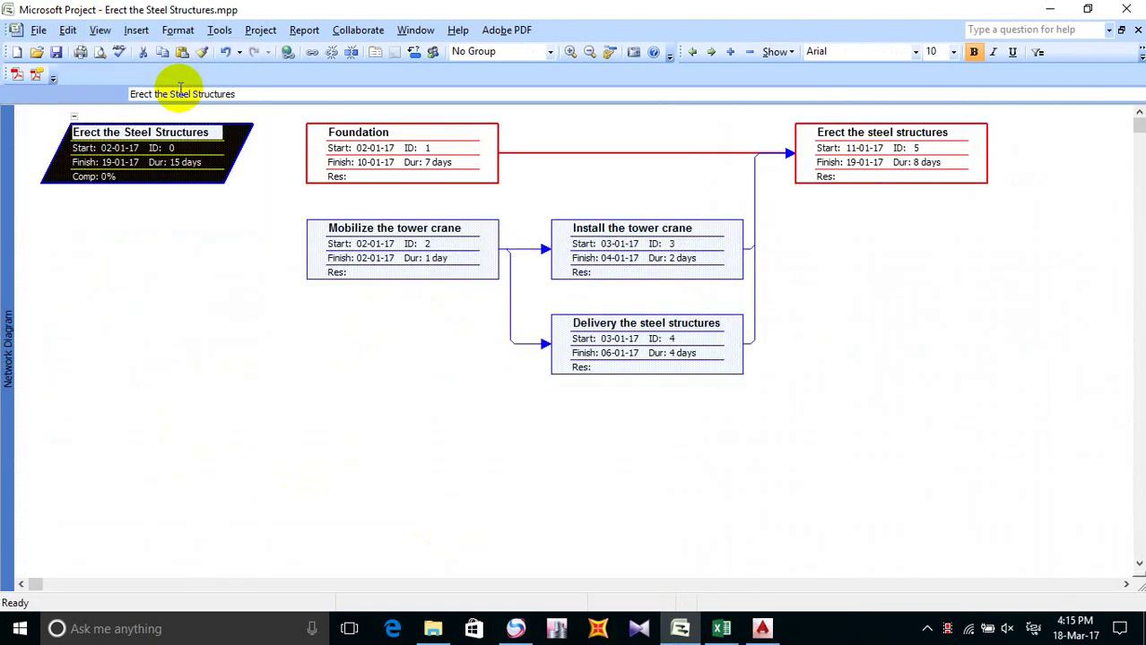
{"action": "scroll", "coordinate": [240, 215], "scroll_direction": "down", "scroll_amount": 2}
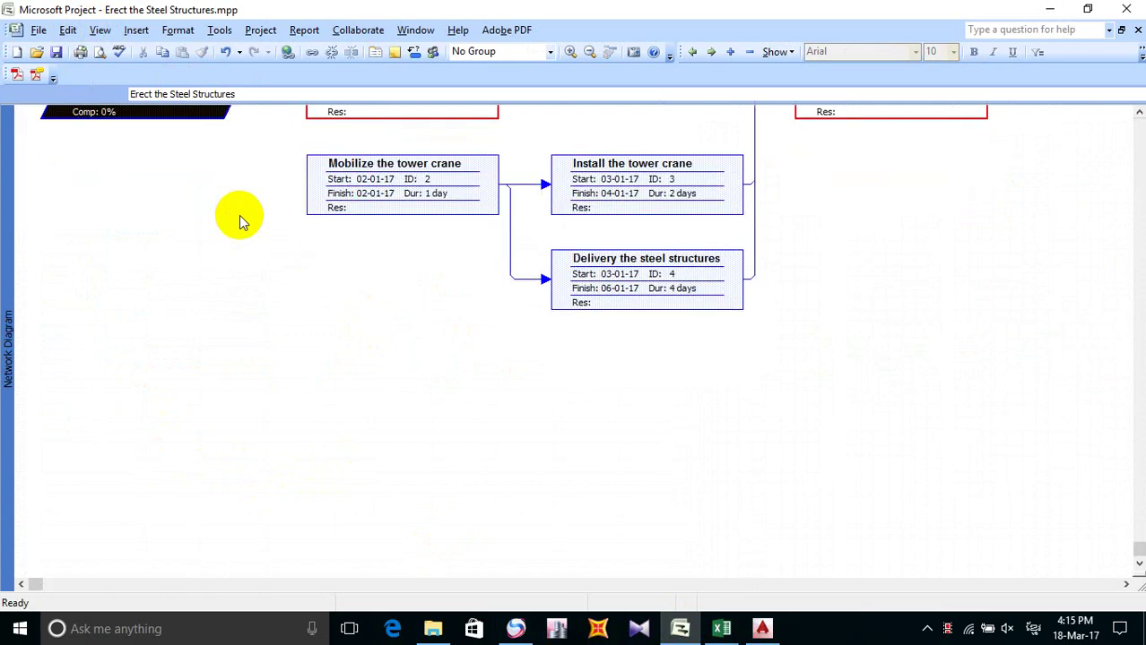
{"action": "scroll", "coordinate": [239, 215], "scroll_direction": "up", "scroll_amount": 2}
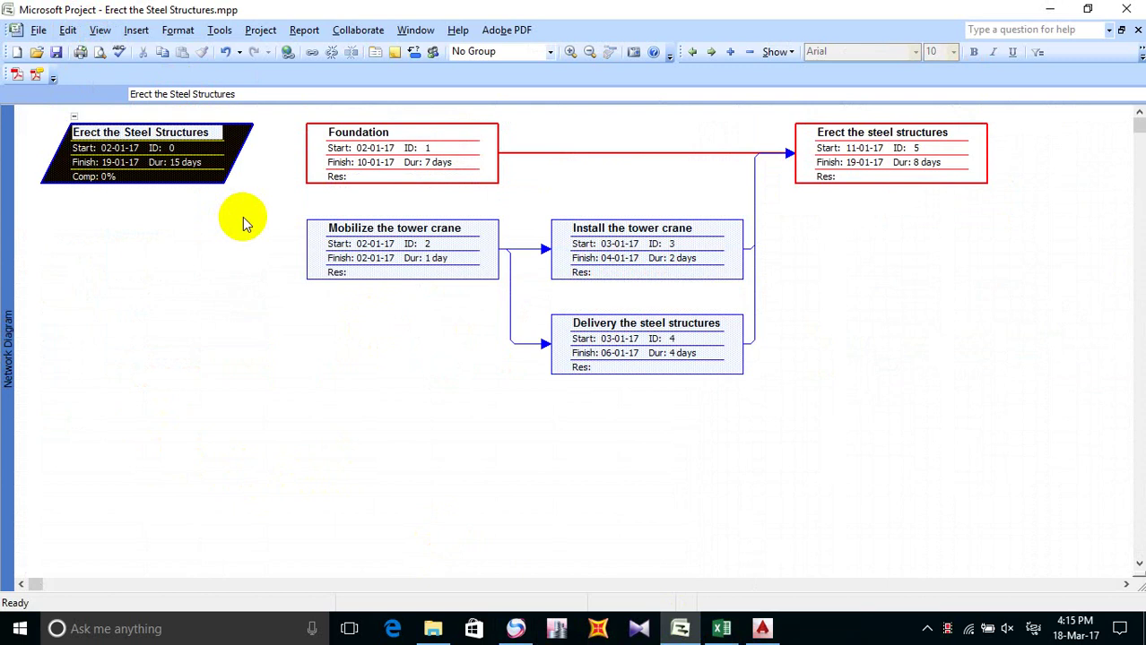
{"action": "left_click", "coordinate": [36, 30]}
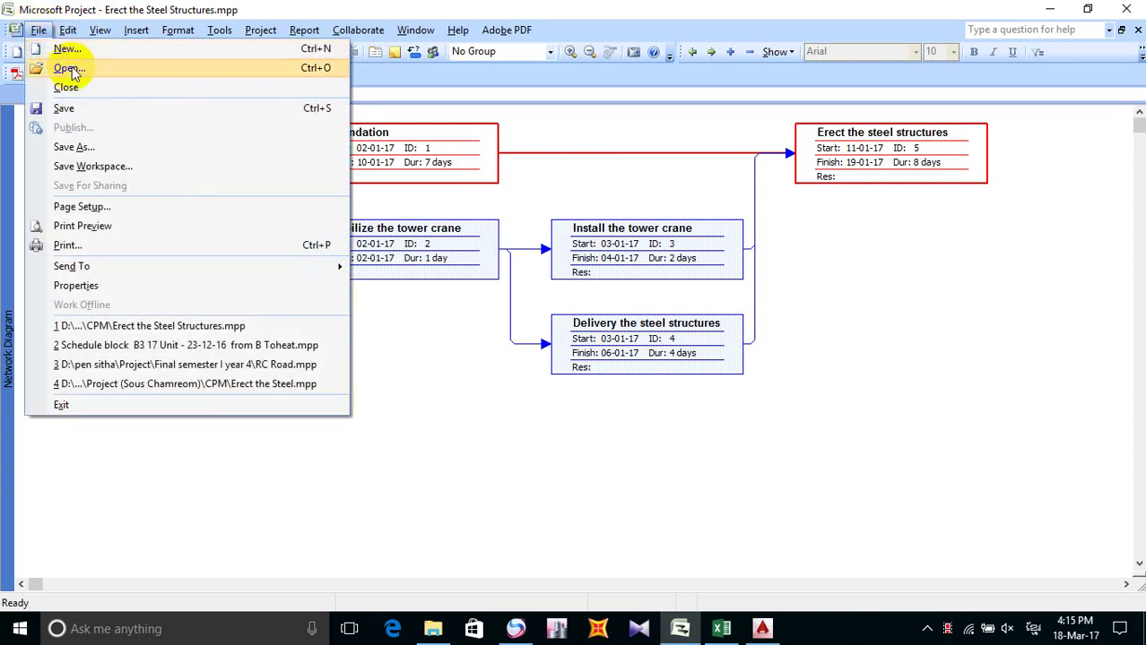
{"action": "left_click", "coordinate": [399, 403]}
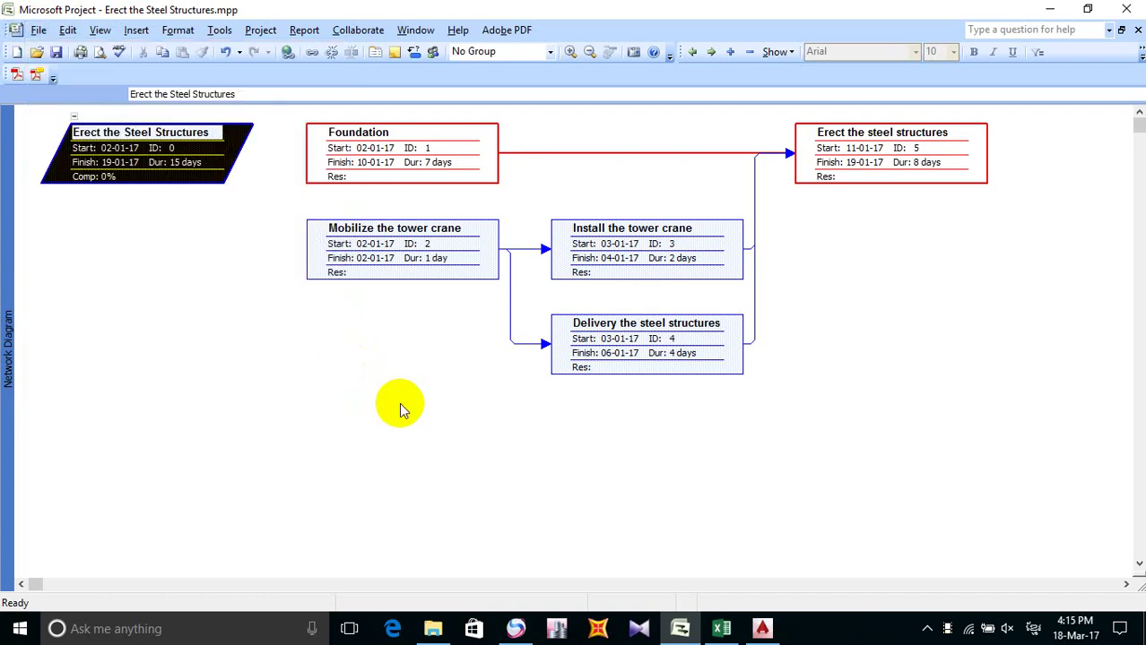
Step: Return the project to the Gantt Chart view and deselect the summary task
{"action": "left_click", "coordinate": [101, 30]}
{"action": "left_click", "coordinate": [108, 70]}
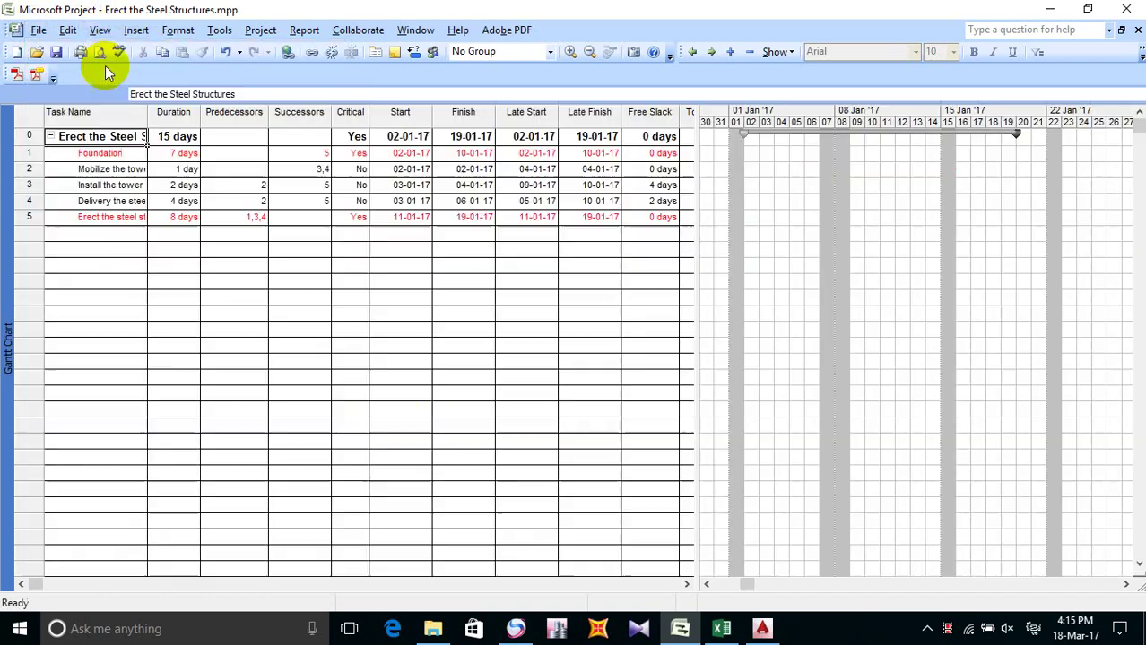
{"action": "left_click", "coordinate": [185, 266]}
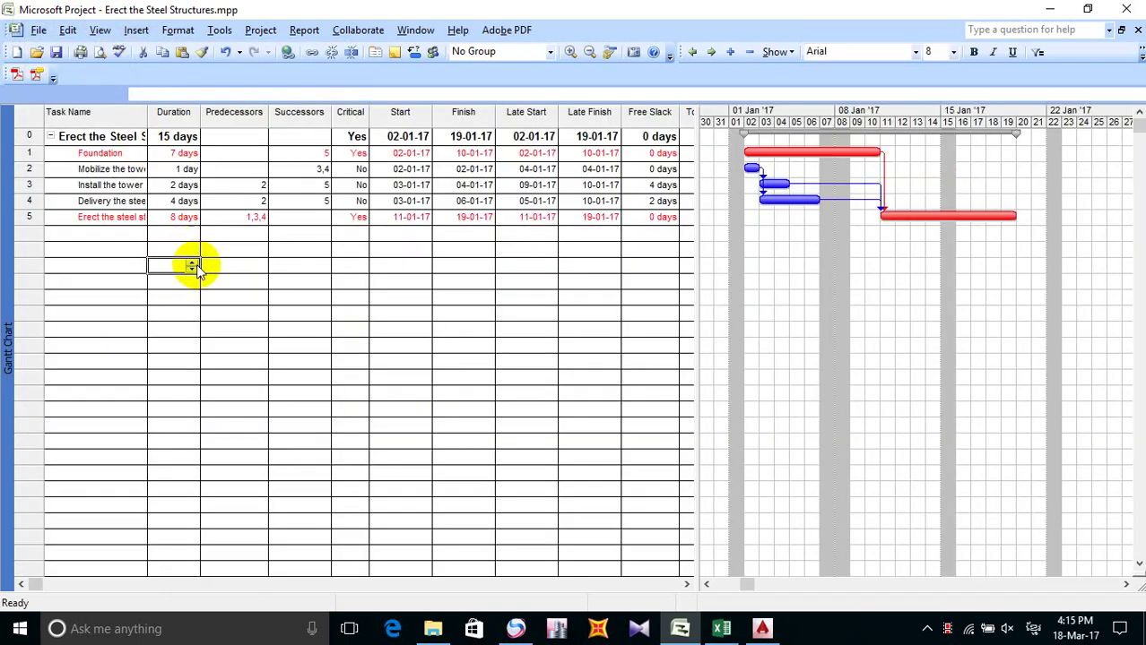
{"action": "left_click", "coordinate": [299, 298]}
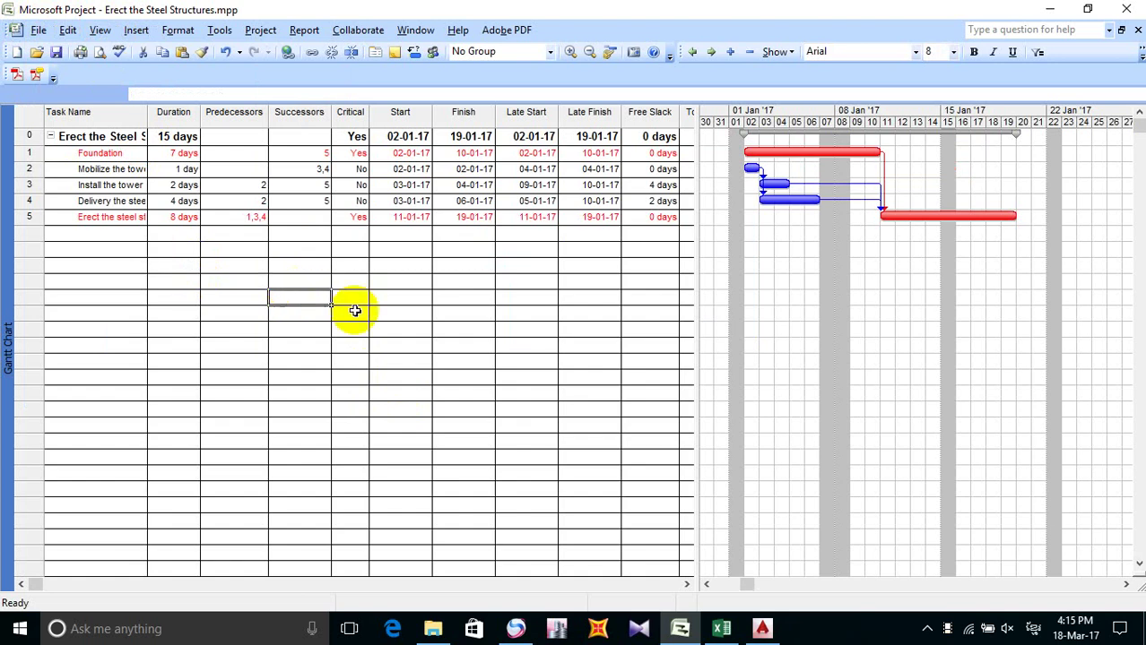
Step: Switch to Excel and add "Network Diagram" to the end of the item 18 text in cell B144
{"action": "left_click", "coordinate": [721, 629]}
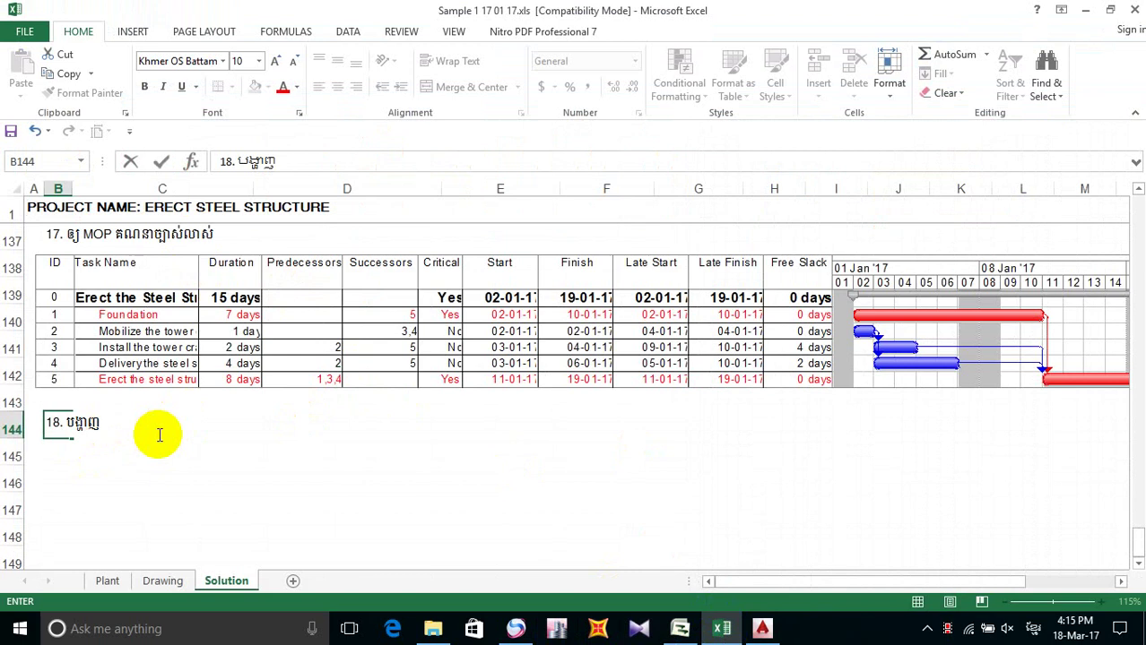
{"action": "key", "text": "BackSpace"}
{"action": "key", "text": "alt+shift"}
{"action": "type", "text": "Network Dia"}
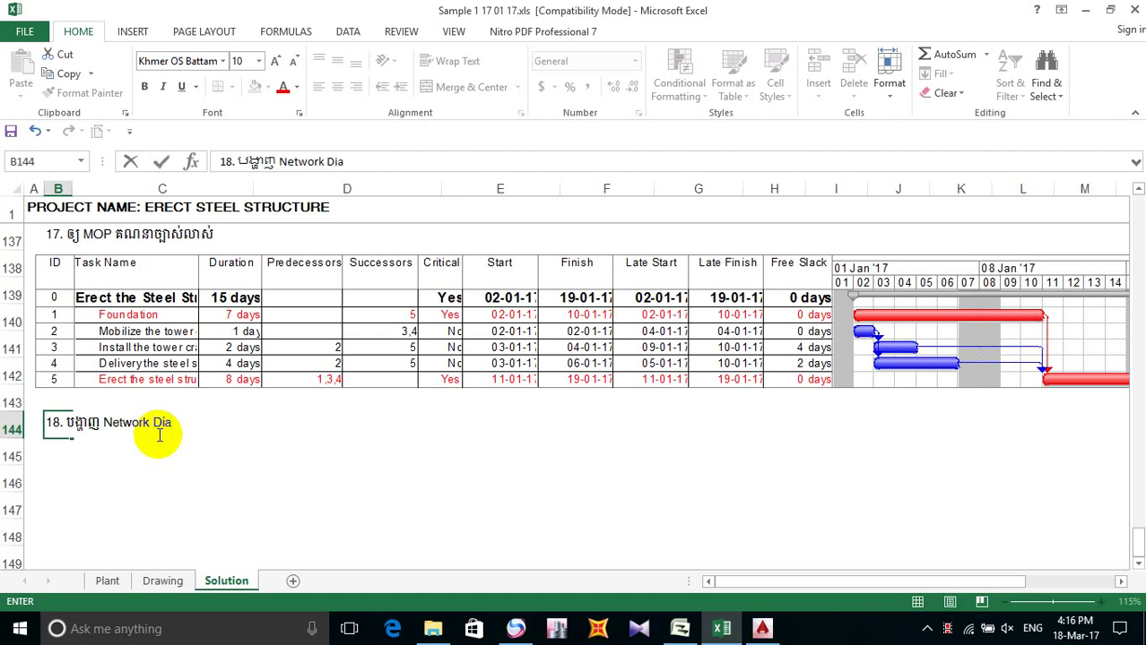
{"action": "type", "text": "gram"}
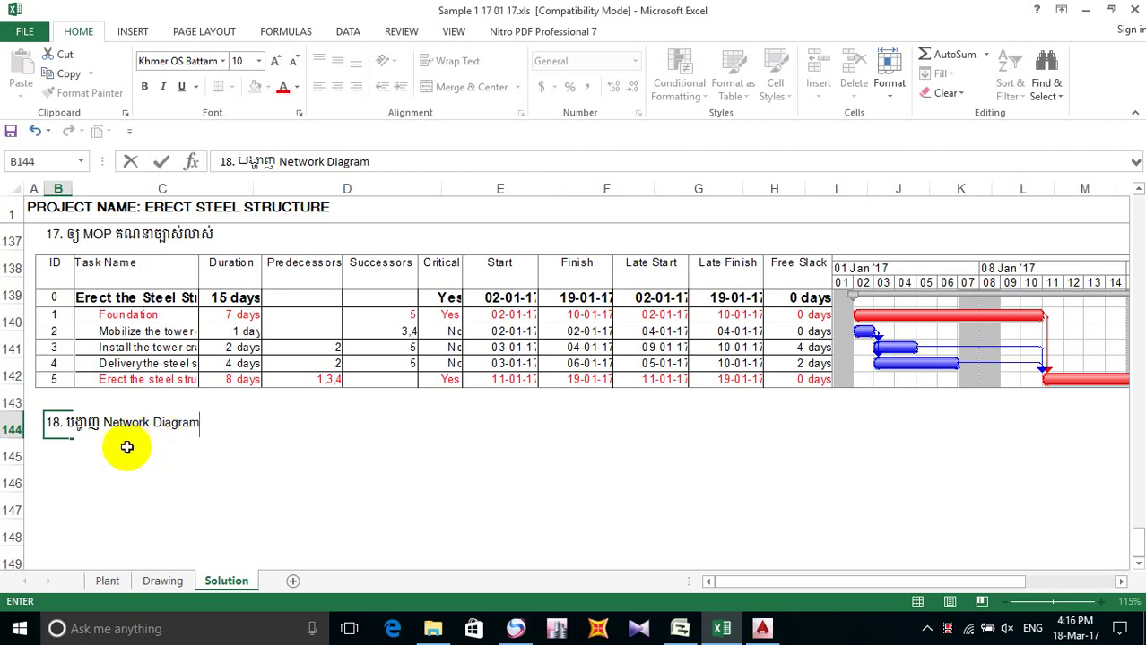
Step: Insert "សន្លឹក" directly after "បង្ហាញ" in cell B144, before "Network Diagram"
{"action": "left_click", "coordinate": [99, 423]}
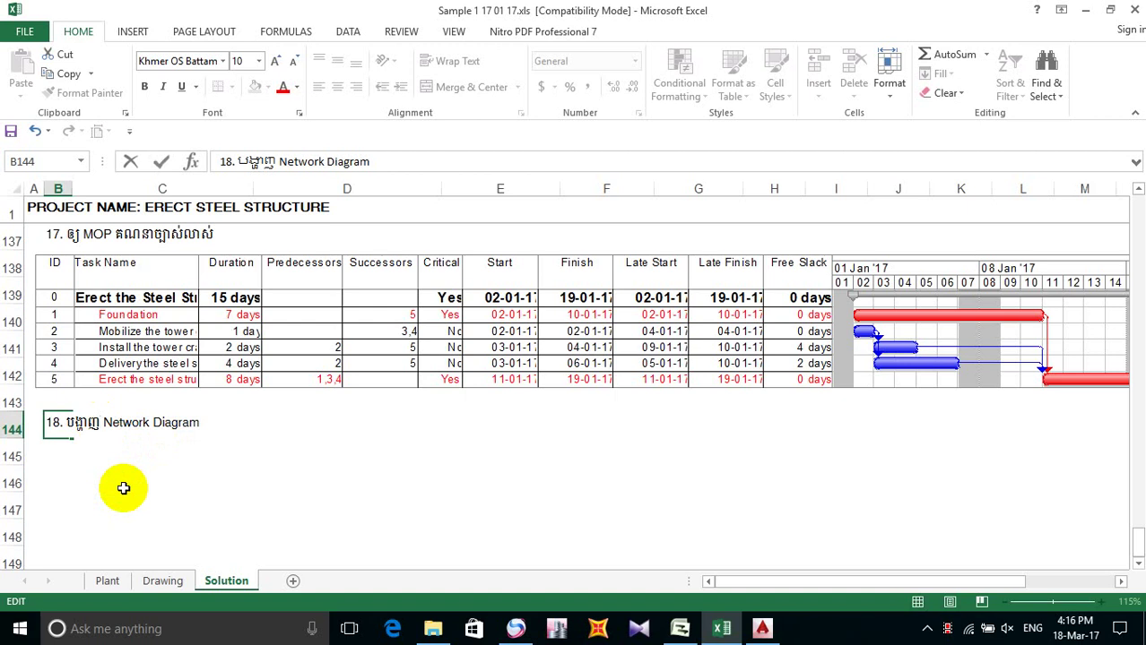
{"action": "type", "text": "សន"}
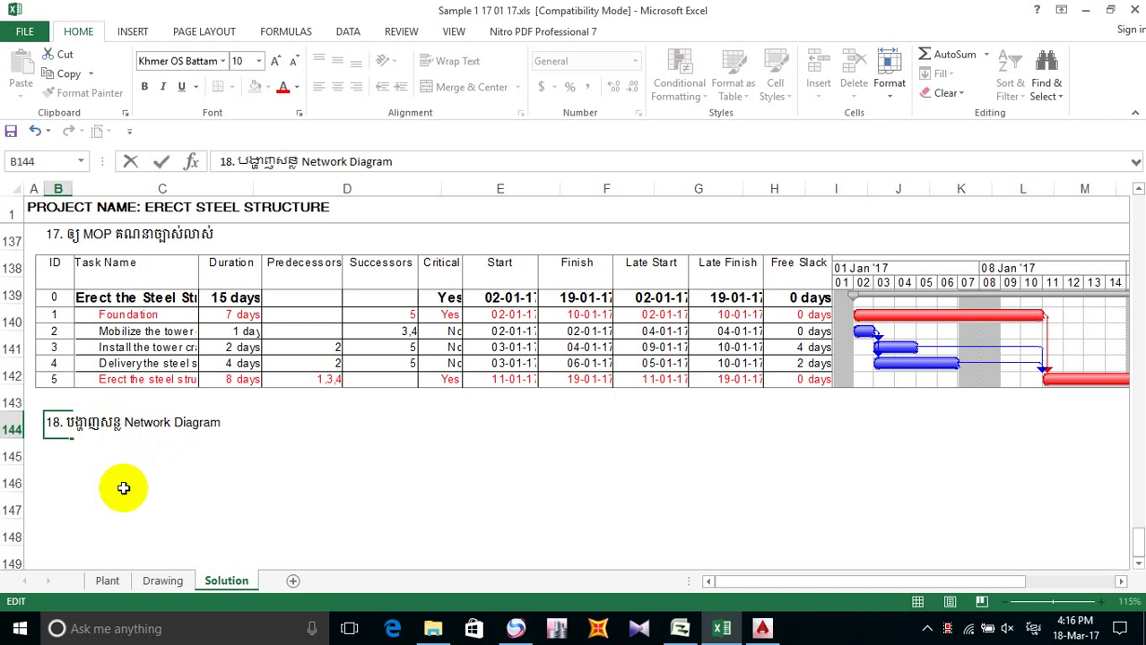
{"action": "type", "text": "្លឹក"}
{"action": "key", "text": "BackSpace"}
{"action": "type", "text": "ក"}
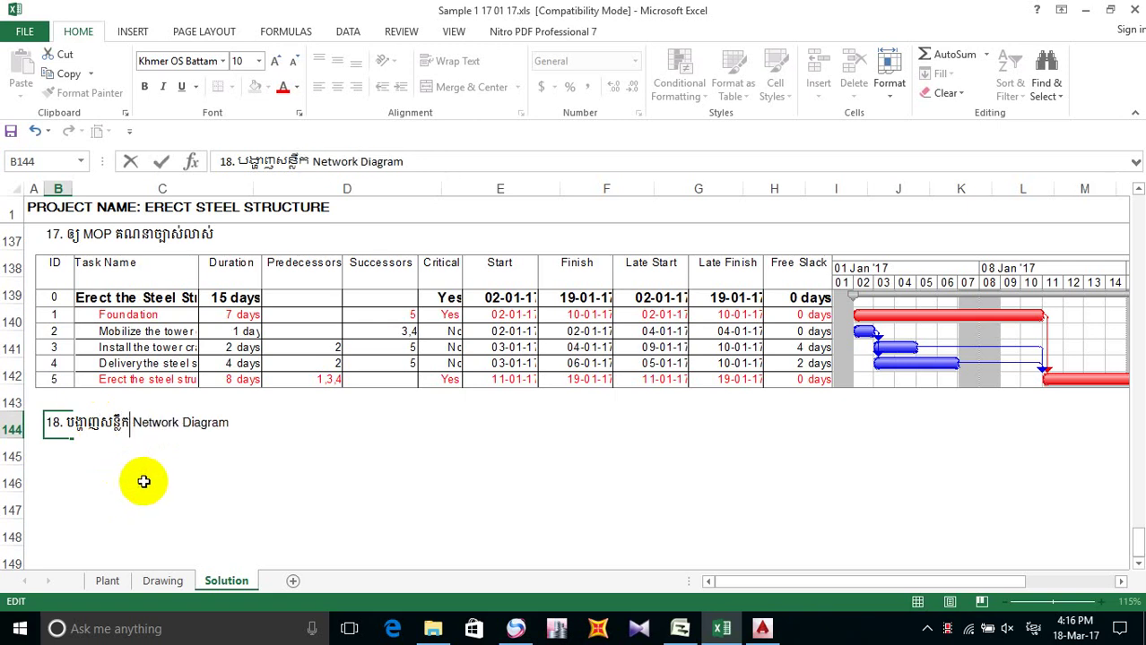
Step: Finish editing the item 18 text in cell B144 and save the workbook
{"action": "left_click", "coordinate": [143, 481]}
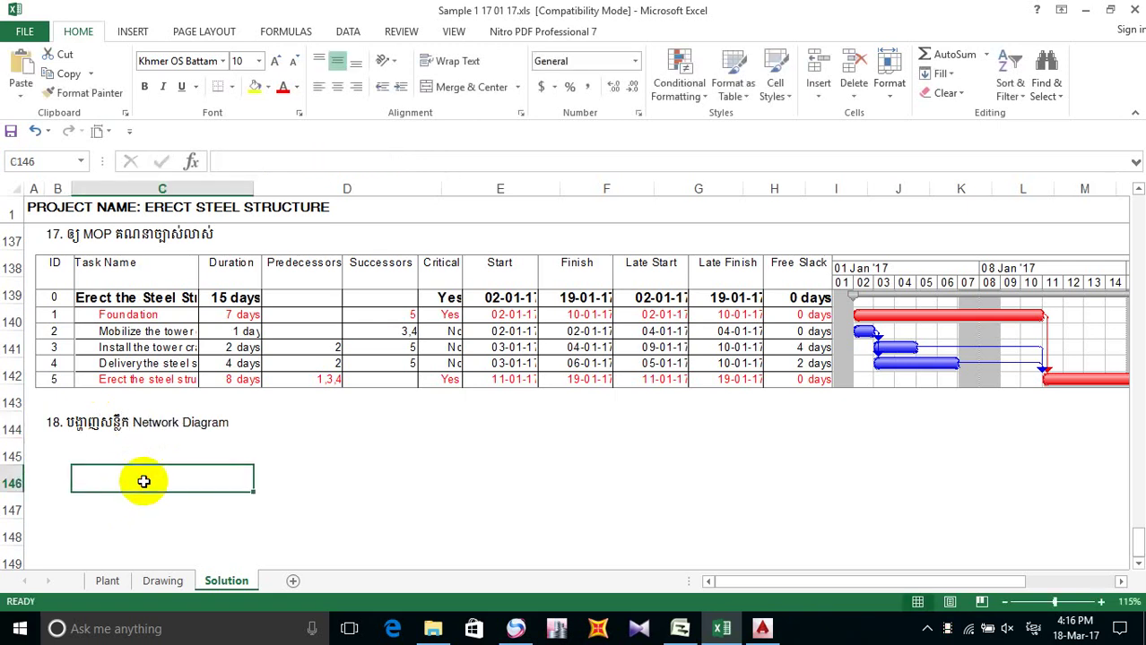
{"action": "left_click", "coordinate": [285, 429]}
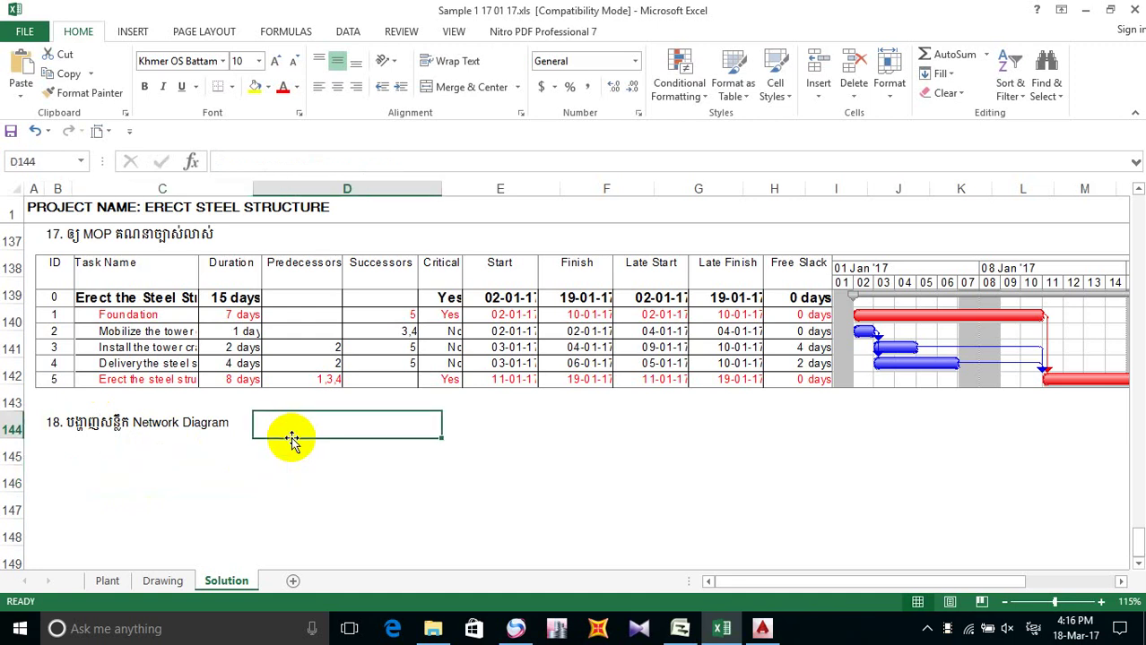
{"action": "left_click", "coordinate": [12, 133]}
{"action": "left_click", "coordinate": [11, 132]}
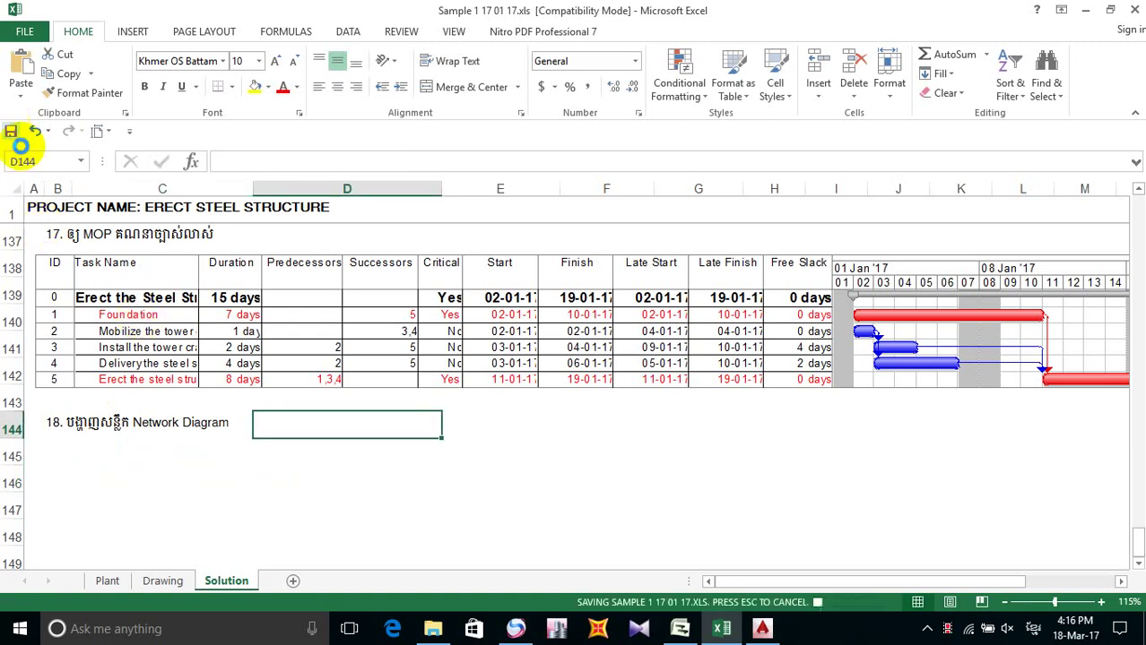
{"action": "left_click", "coordinate": [947, 628]}
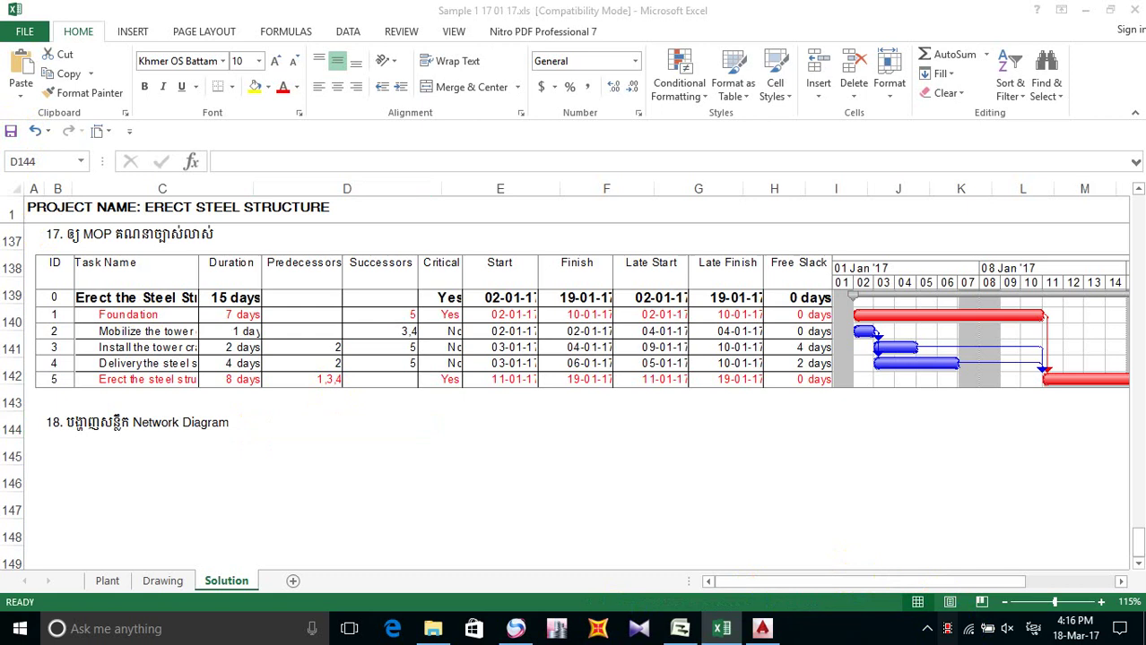
Step: Delete the schedule picture below item 17 on the Solution sheet
{"action": "left_click", "coordinate": [592, 330]}
{"action": "left_click", "coordinate": [565, 333]}
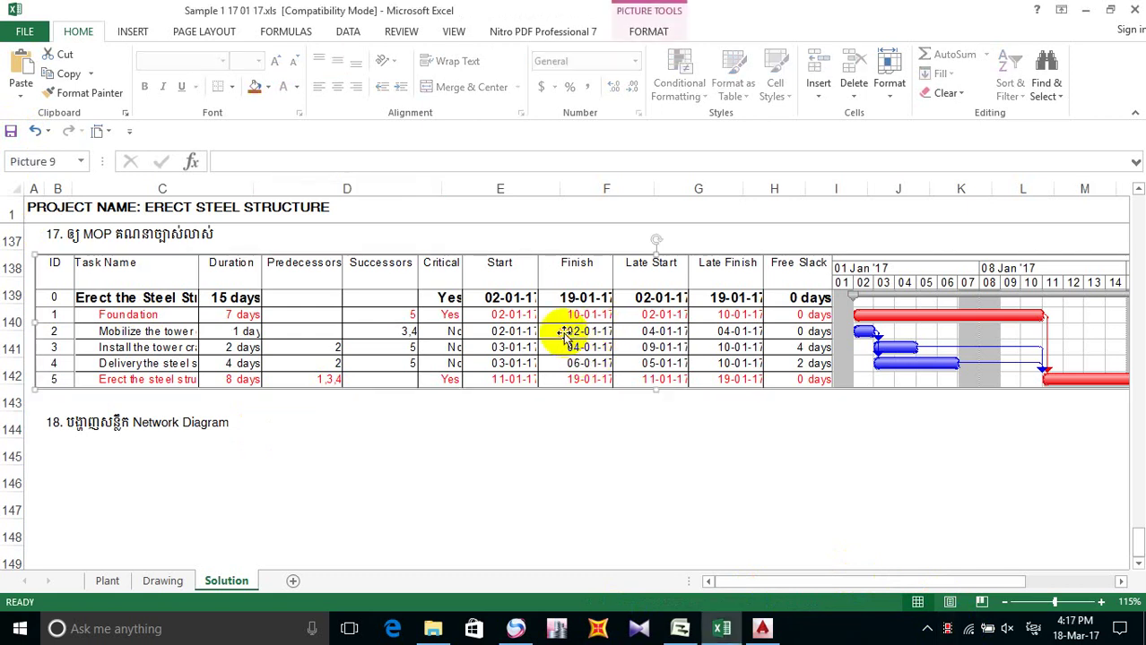
{"action": "key", "text": "Delete"}
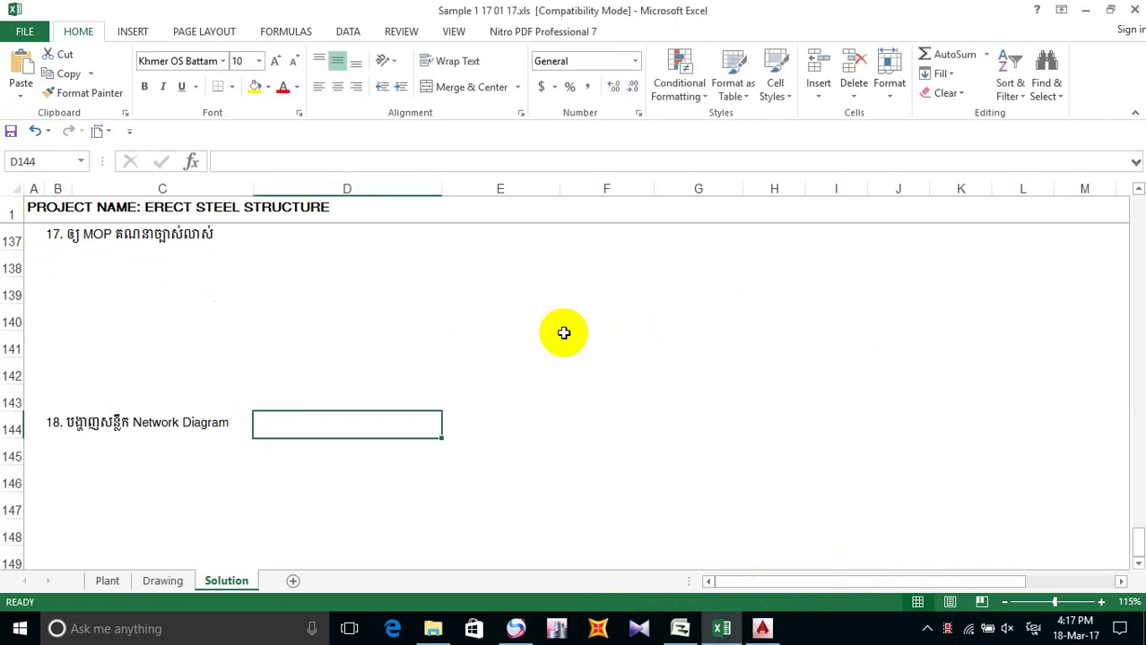
Step: Switch to Microsoft Project, widen the Task Name column to fit the task names, and slightly narrow the Start column
{"action": "left_click", "coordinate": [681, 631]}
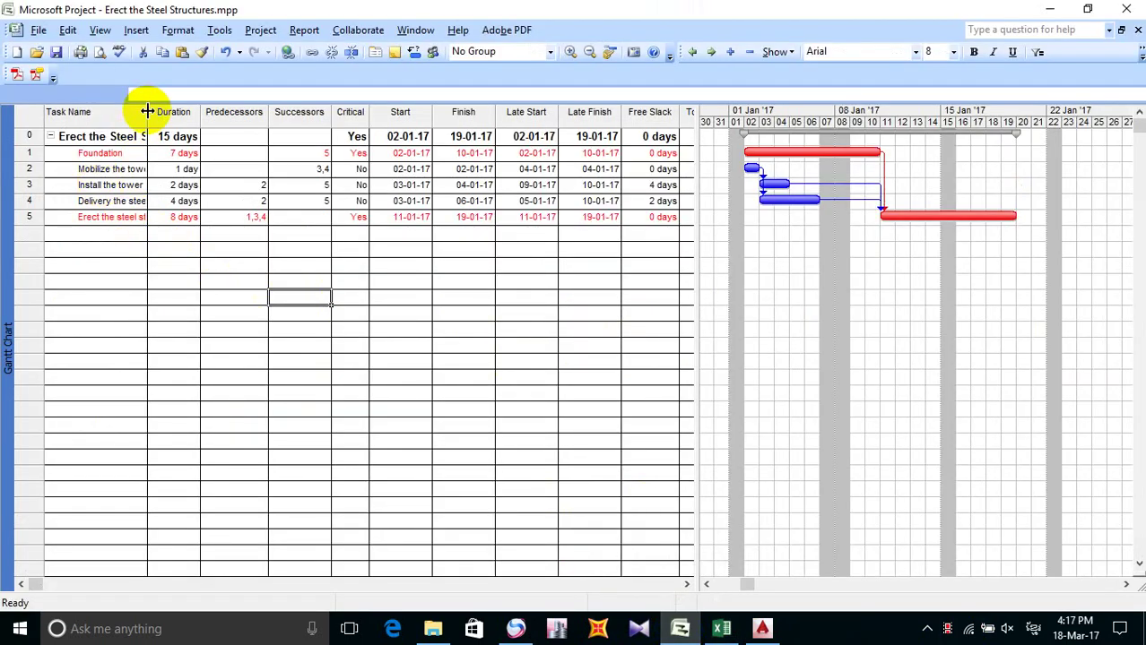
{"action": "left_click_drag", "start_coordinate": [147, 111], "coordinate": [195, 116]}
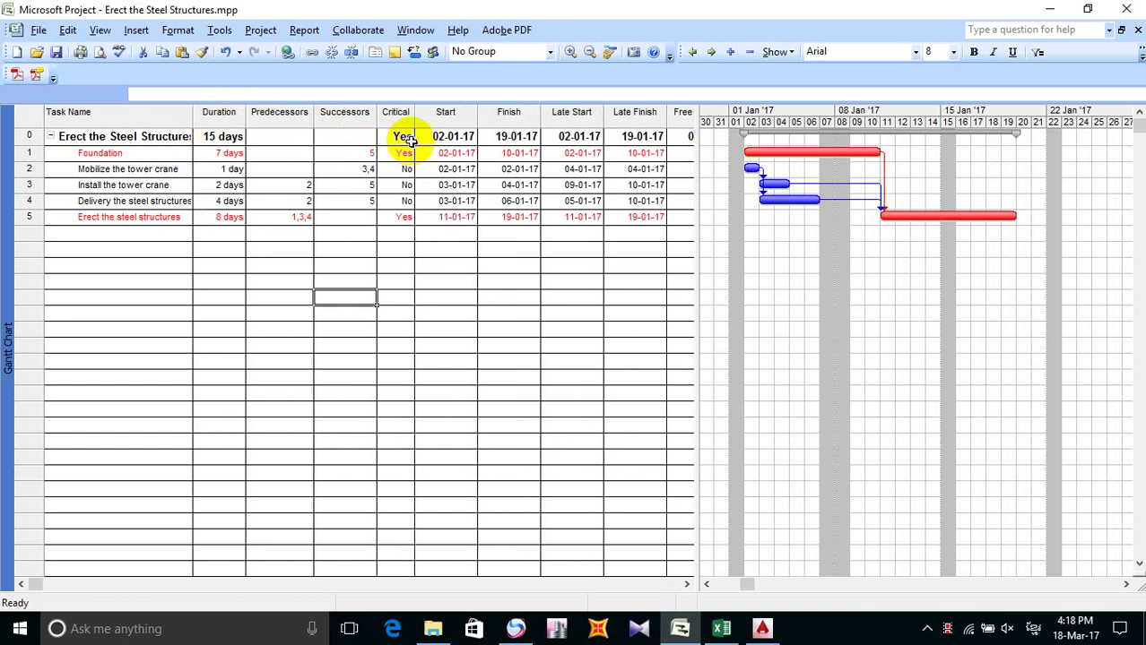
{"action": "left_click_drag", "start_coordinate": [477, 114], "coordinate": [474, 114]}
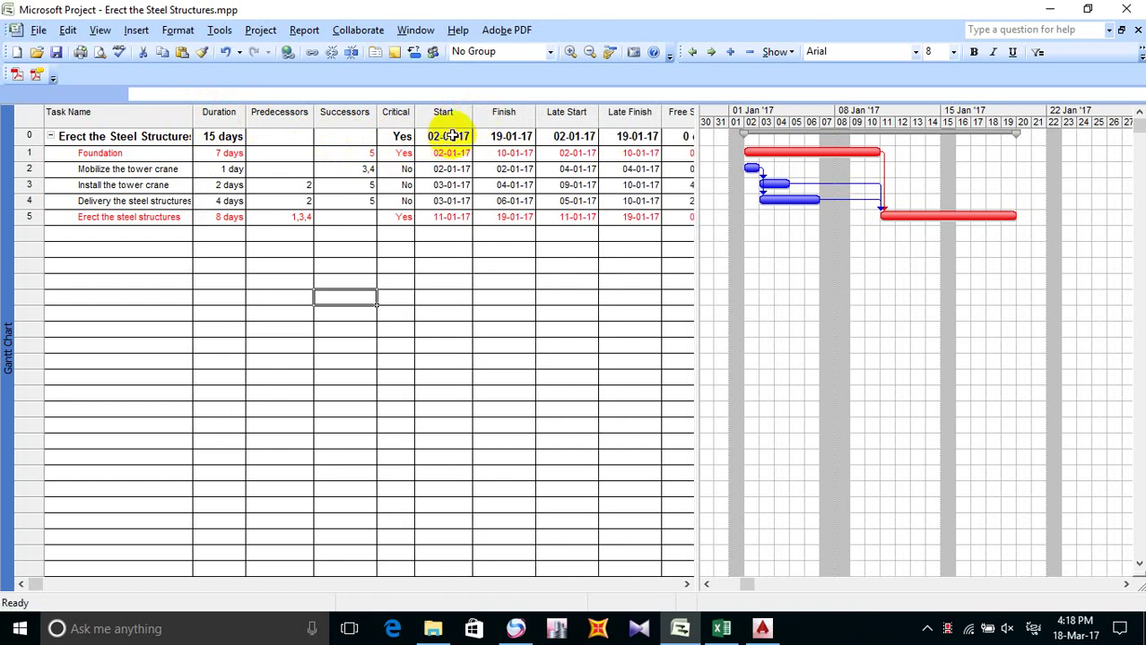
Step: Reduce the Start column's width in its column definition and apply Best Fit
{"action": "left_click", "coordinate": [458, 114]}
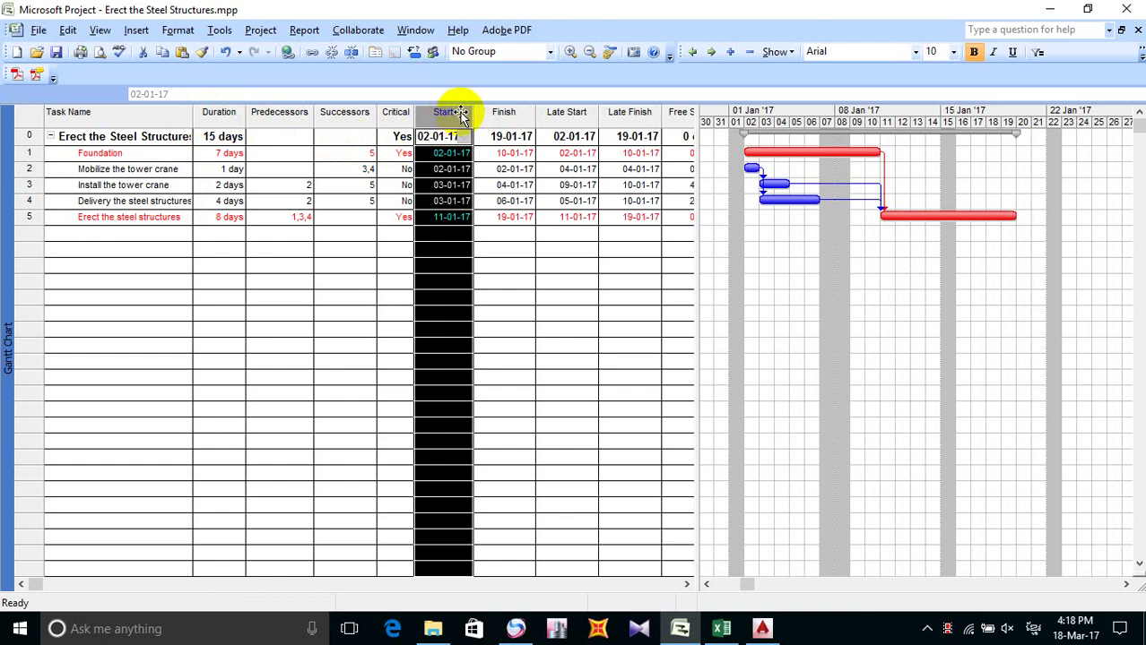
{"action": "double_click", "coordinate": [460, 114]}
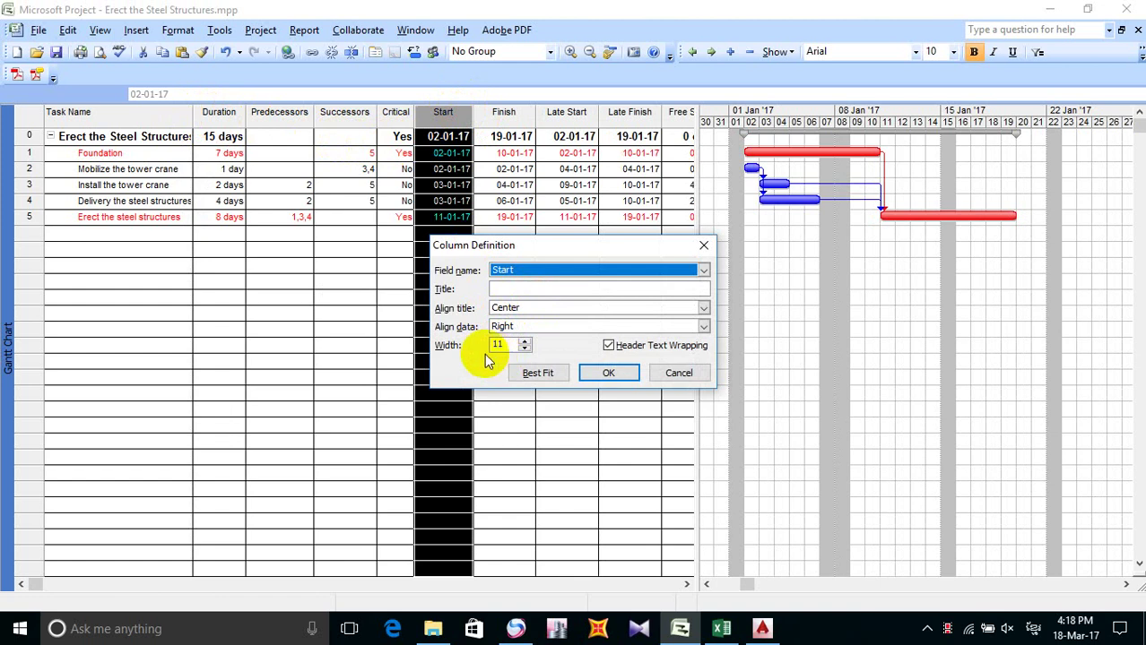
{"action": "left_click", "coordinate": [524, 349]}
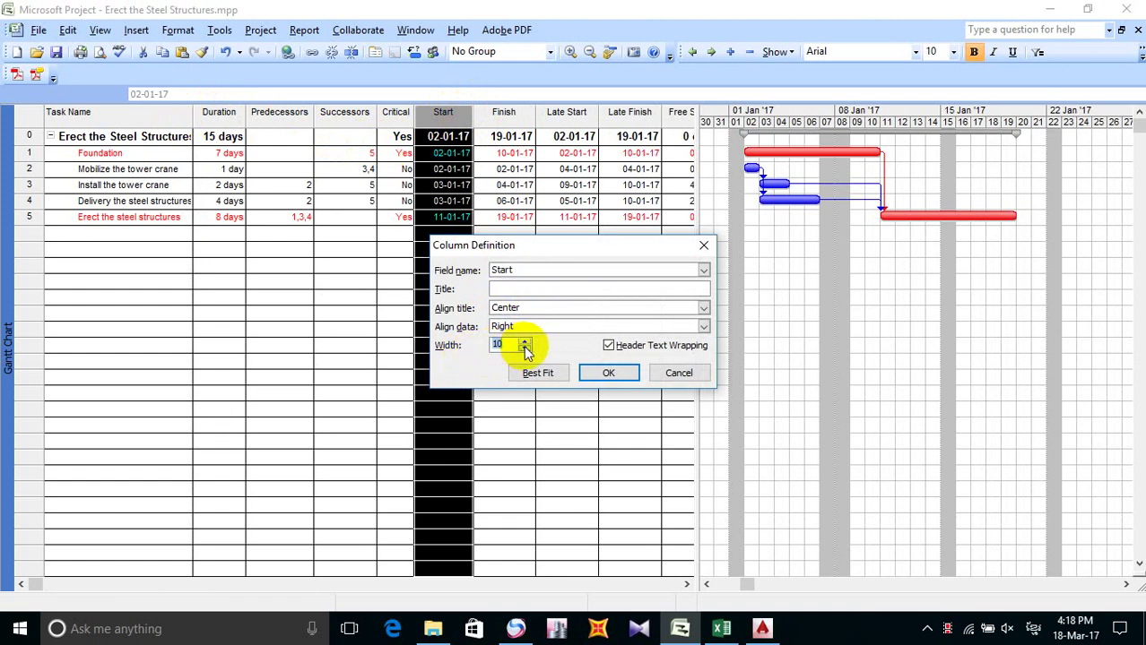
{"action": "left_click", "coordinate": [525, 350]}
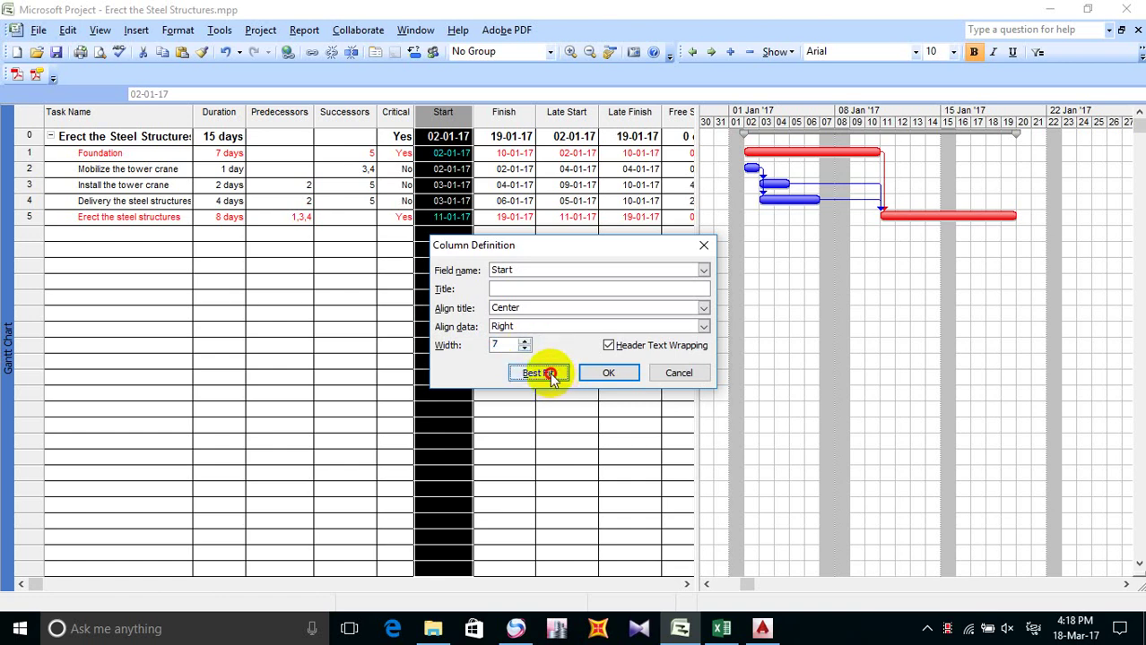
{"action": "left_click", "coordinate": [538, 374]}
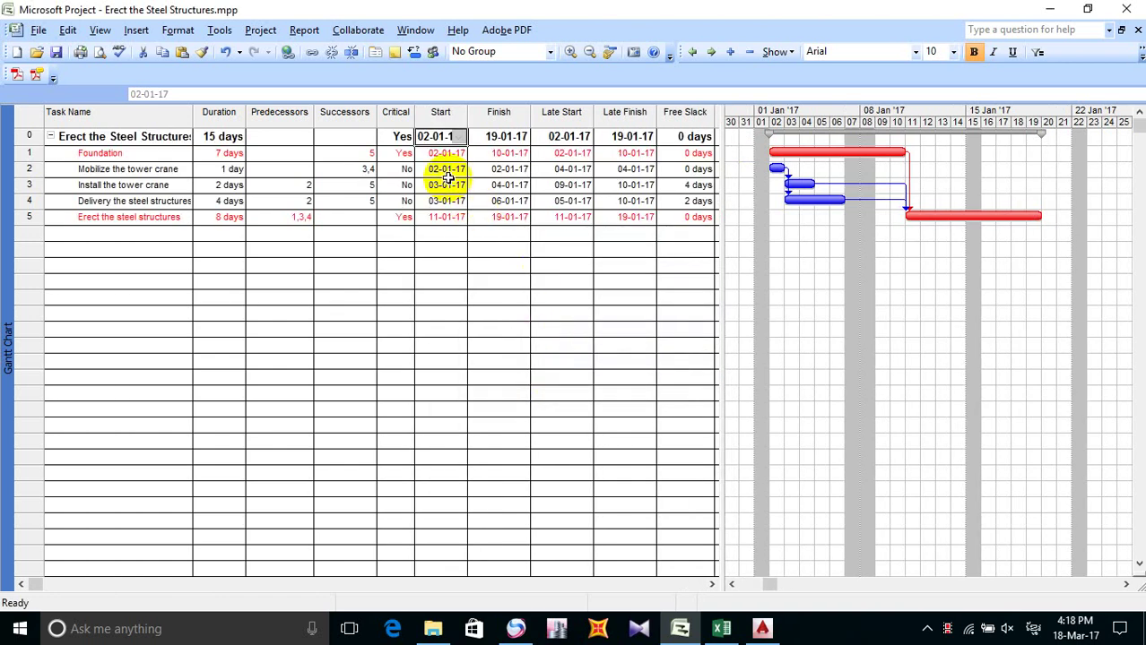
Step: Narrow the Start column to about the width of the individual task dates
{"action": "left_click", "coordinate": [460, 114]}
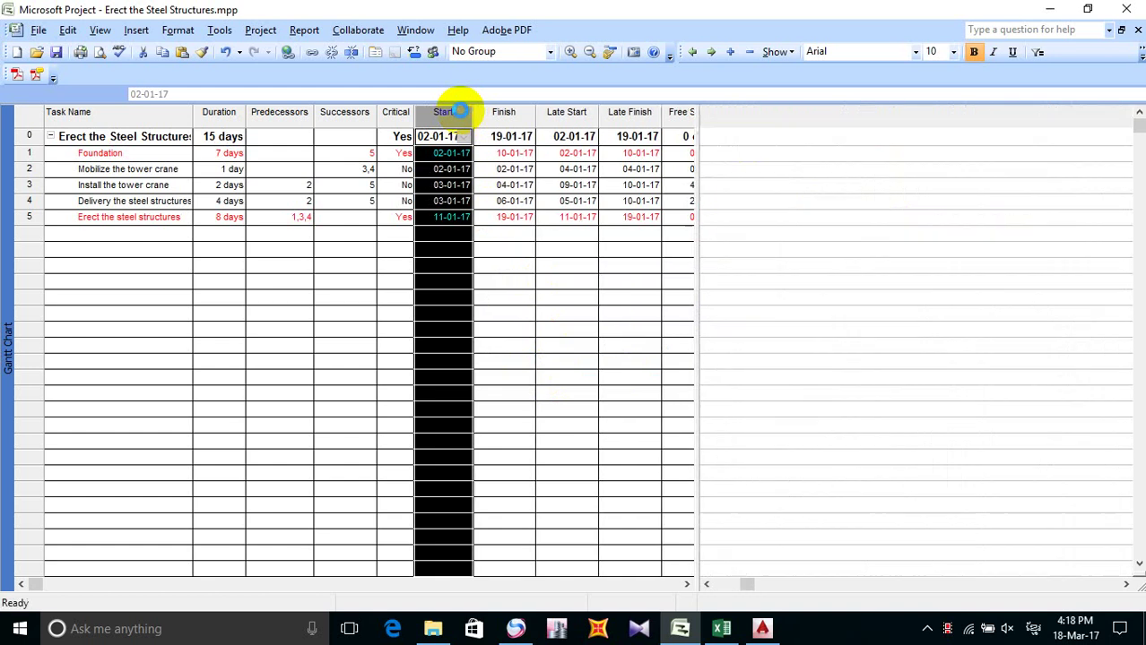
{"action": "left_click", "coordinate": [453, 203]}
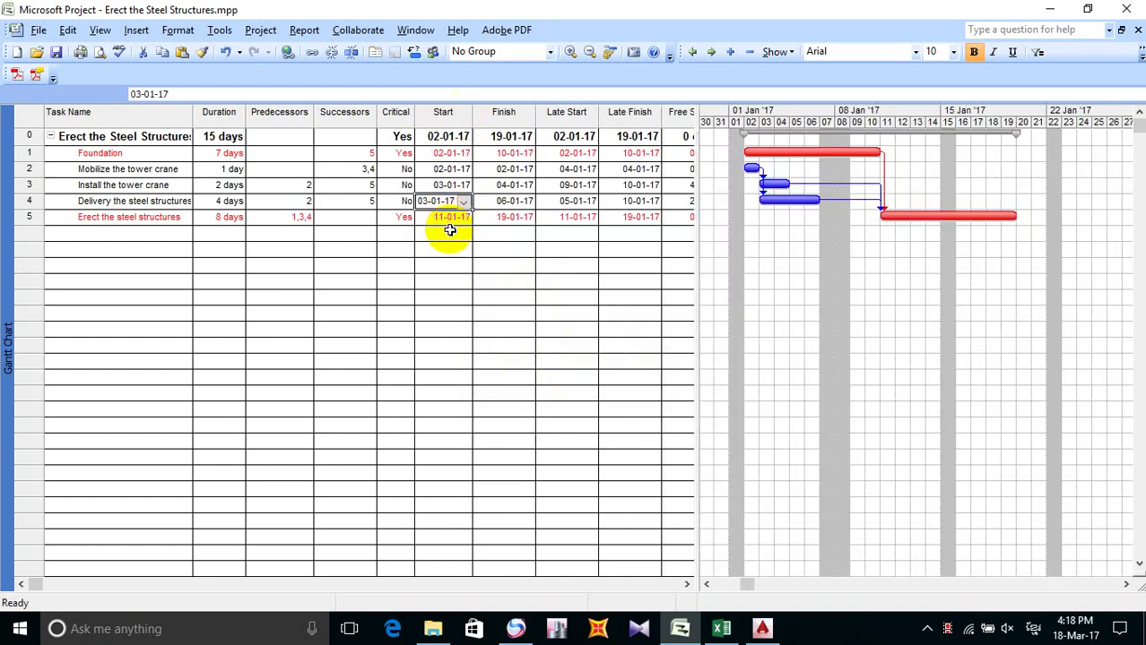
{"action": "left_click", "coordinate": [459, 154]}
{"action": "left_click", "coordinate": [460, 281]}
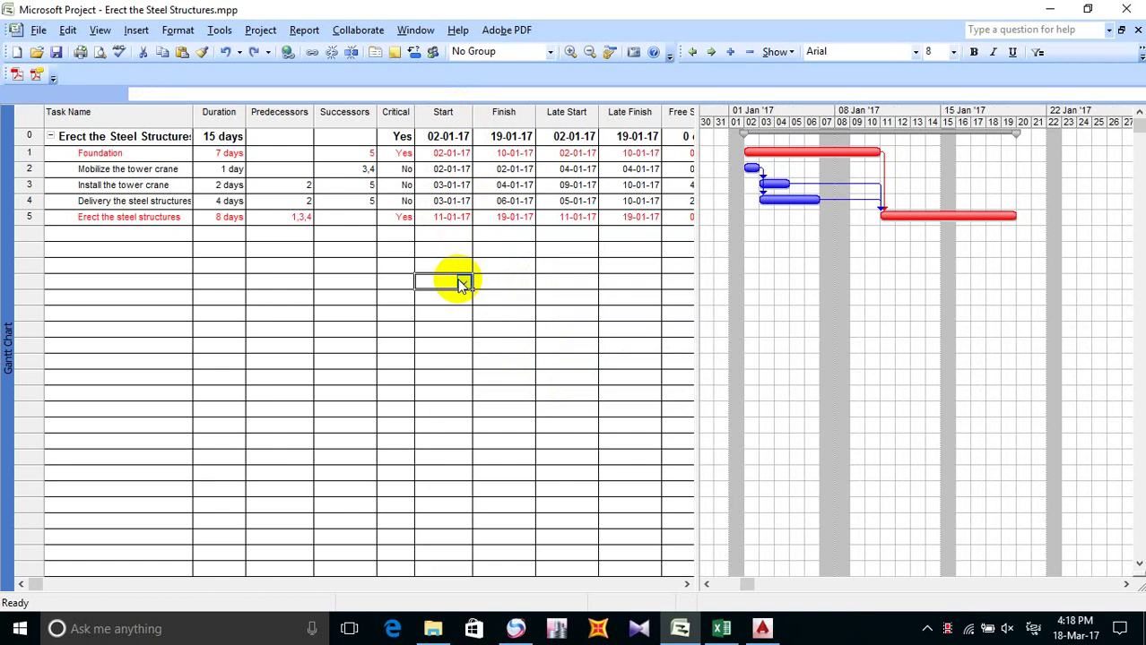
{"action": "left_click_drag", "start_coordinate": [471, 114], "coordinate": [458, 110]}
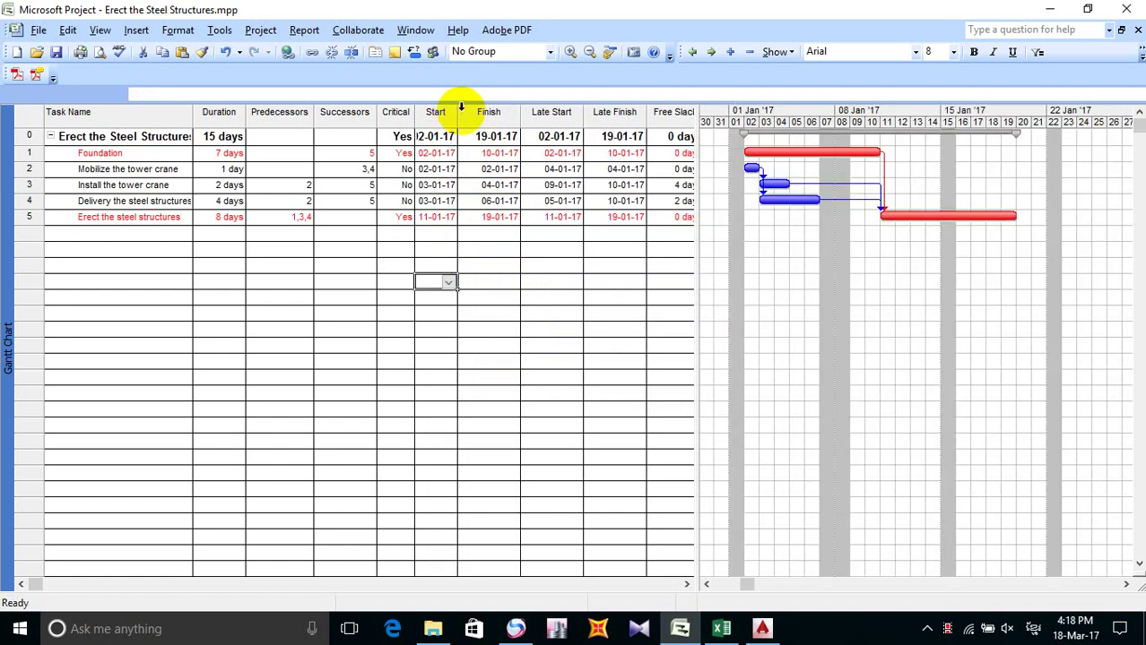
{"action": "left_click", "coordinate": [462, 111]}
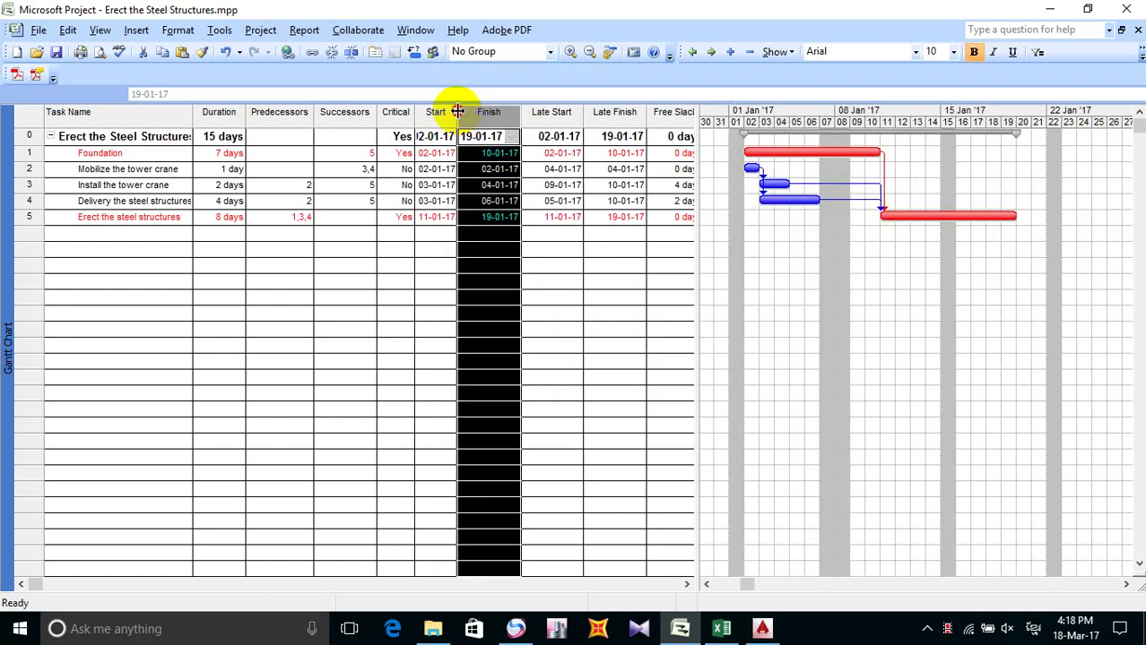
{"action": "left_click", "coordinate": [406, 154]}
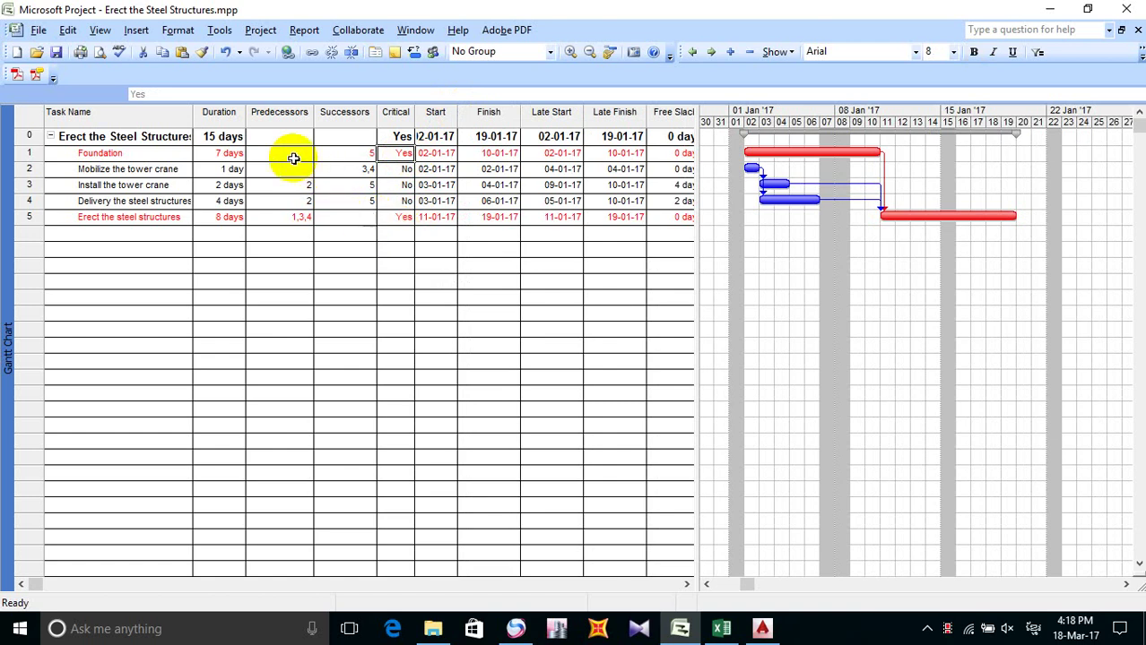
Step: Set the data alignment of the Duration column to Center
{"action": "left_click", "coordinate": [300, 112]}
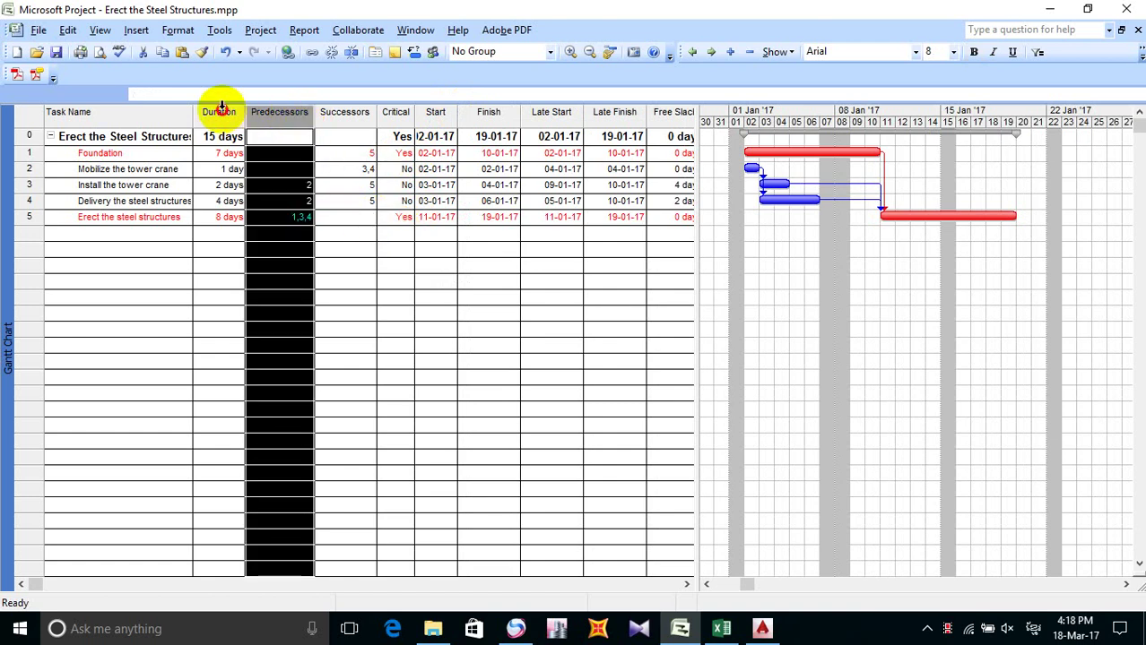
{"action": "left_click", "coordinate": [221, 112]}
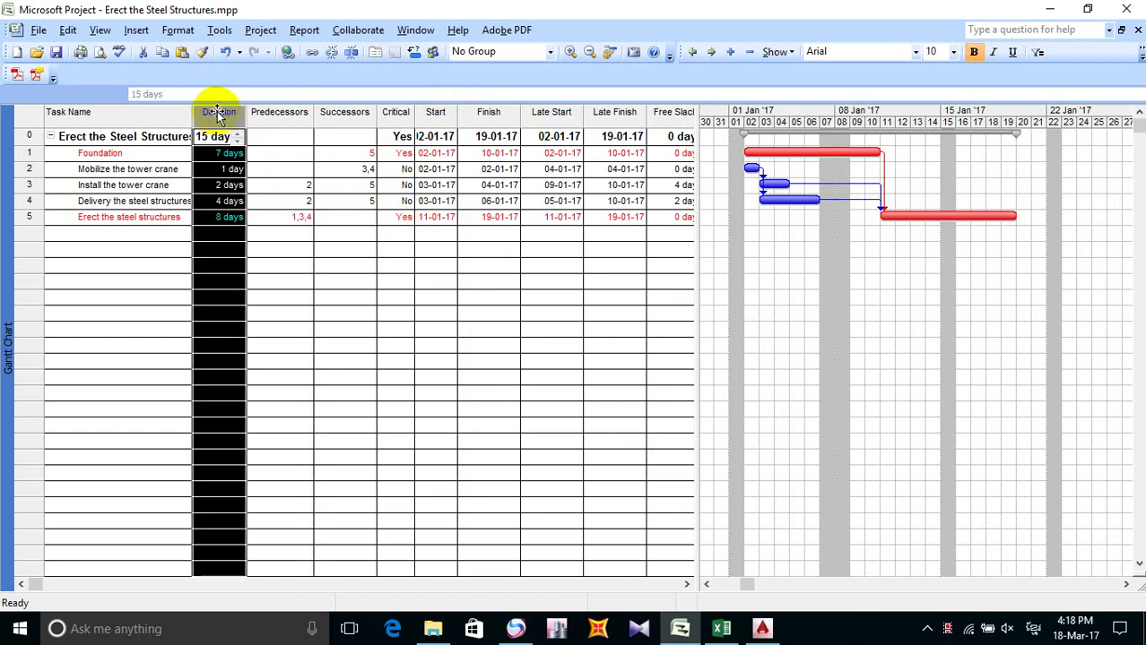
{"action": "double_click", "coordinate": [217, 112]}
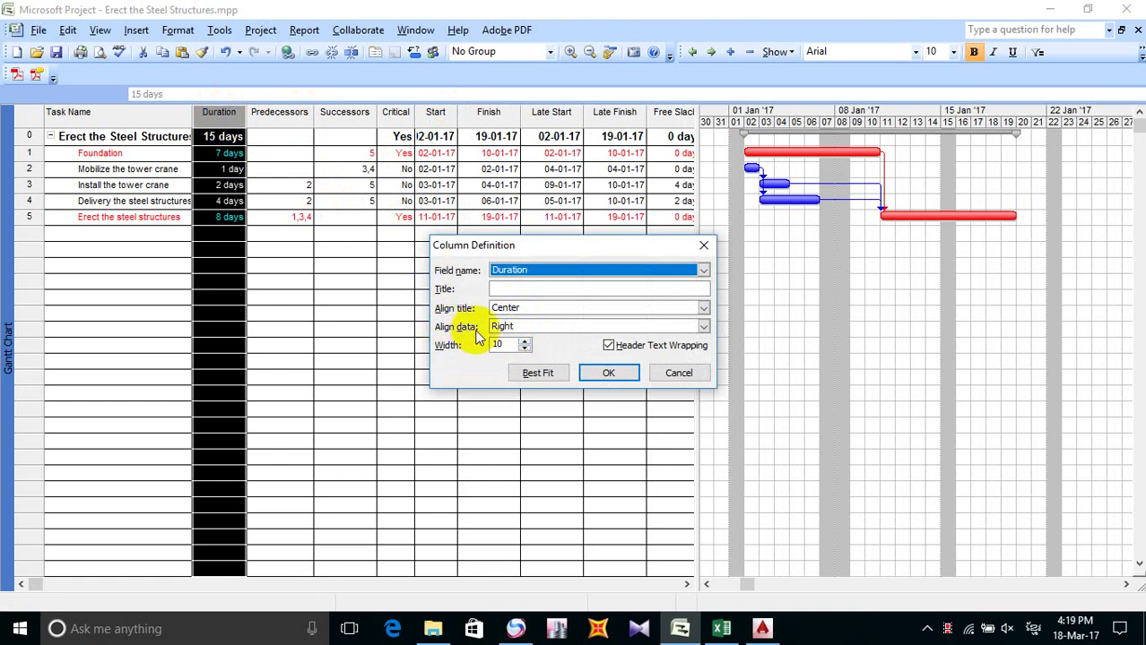
{"action": "left_click", "coordinate": [703, 327]}
{"action": "left_click", "coordinate": [526, 355]}
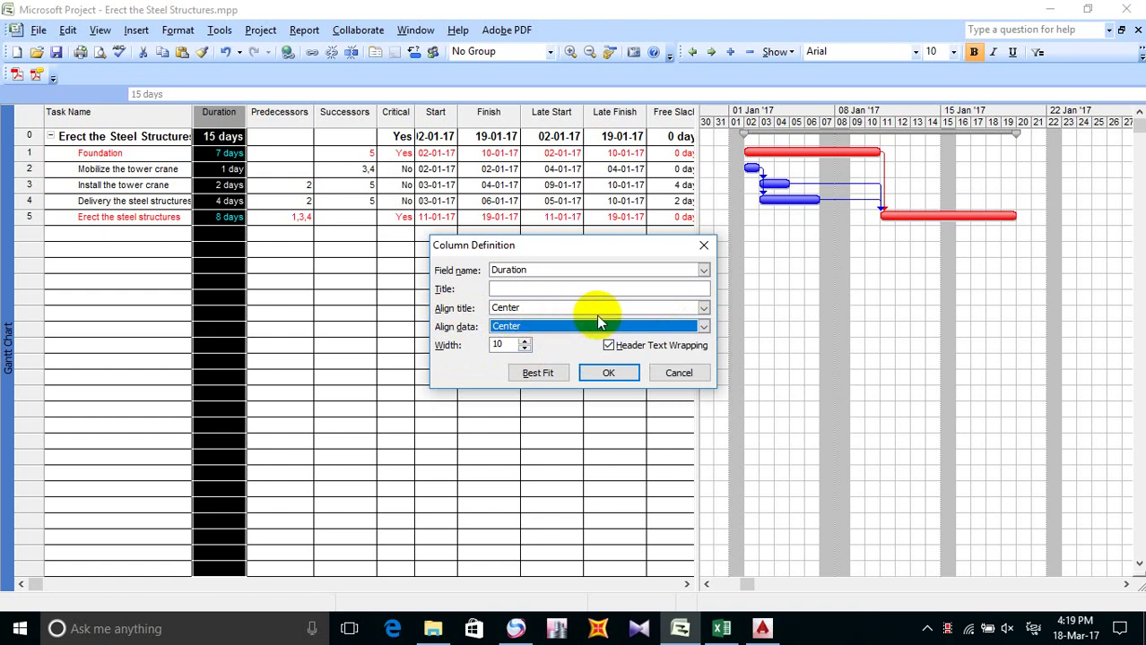
{"action": "left_click", "coordinate": [606, 375]}
Step: Set the data alignment of the Predecessors column to Center
{"action": "left_click", "coordinate": [303, 118]}
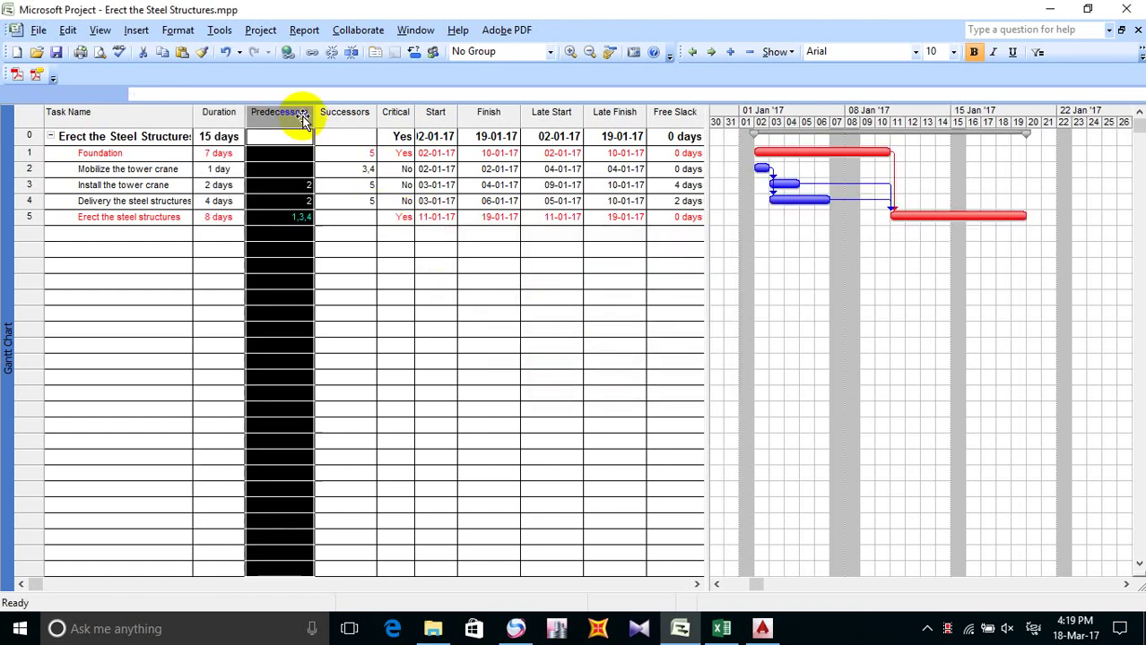
{"action": "right_click", "coordinate": [303, 119]}
{"action": "double_click", "coordinate": [300, 115]}
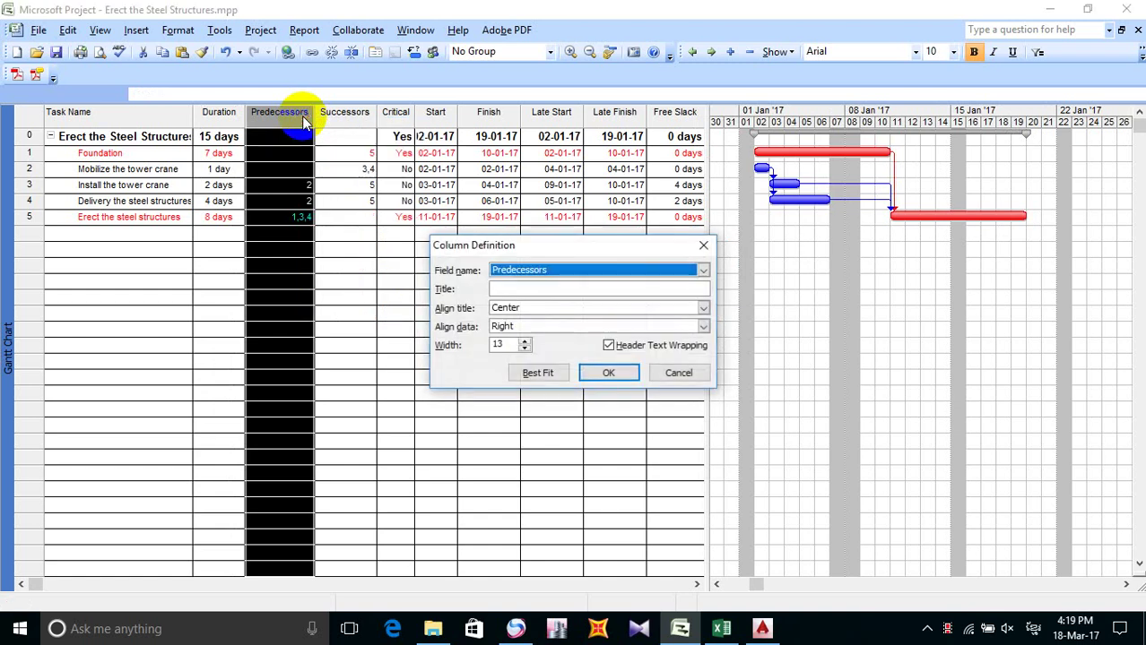
{"action": "left_click", "coordinate": [704, 327]}
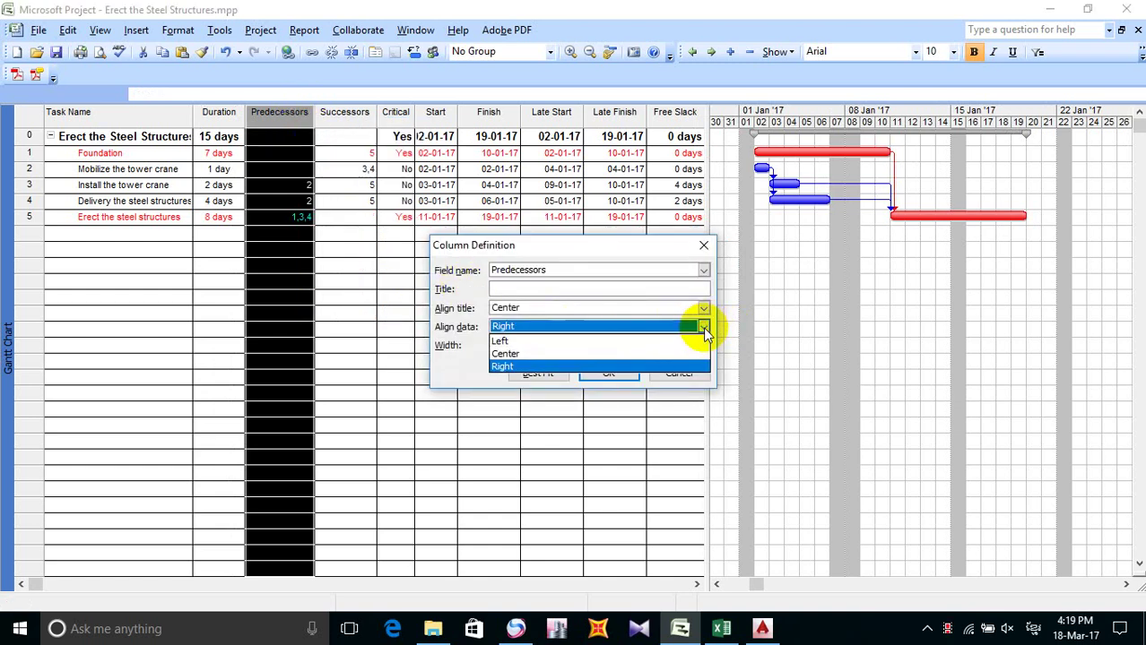
{"action": "left_click", "coordinate": [535, 354]}
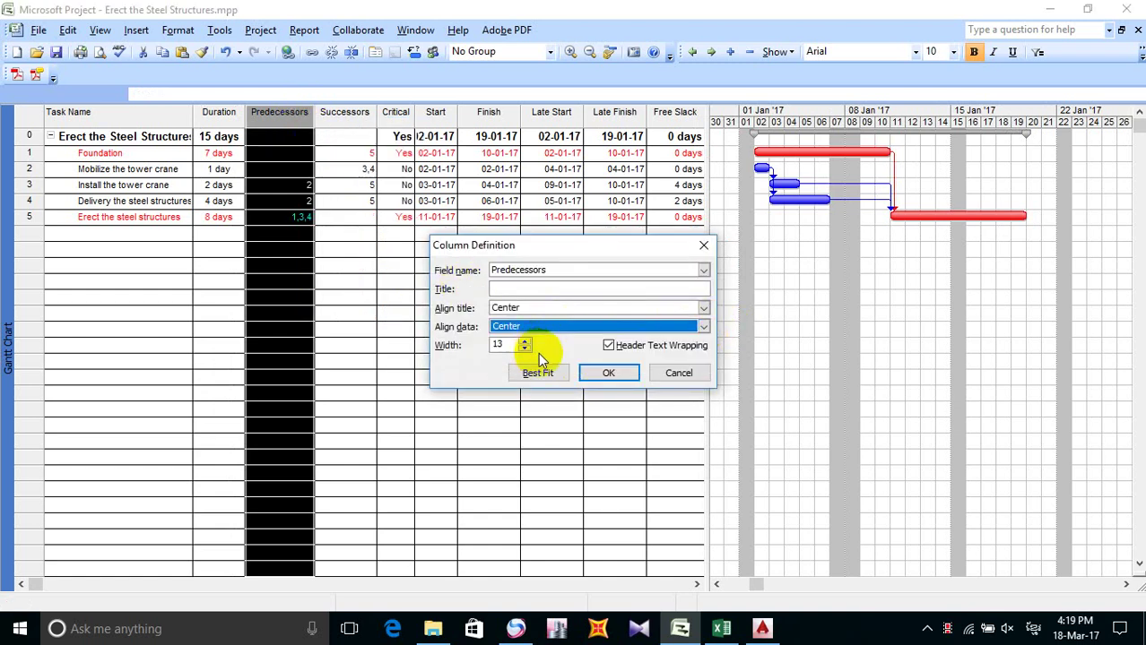
{"action": "left_click", "coordinate": [609, 375]}
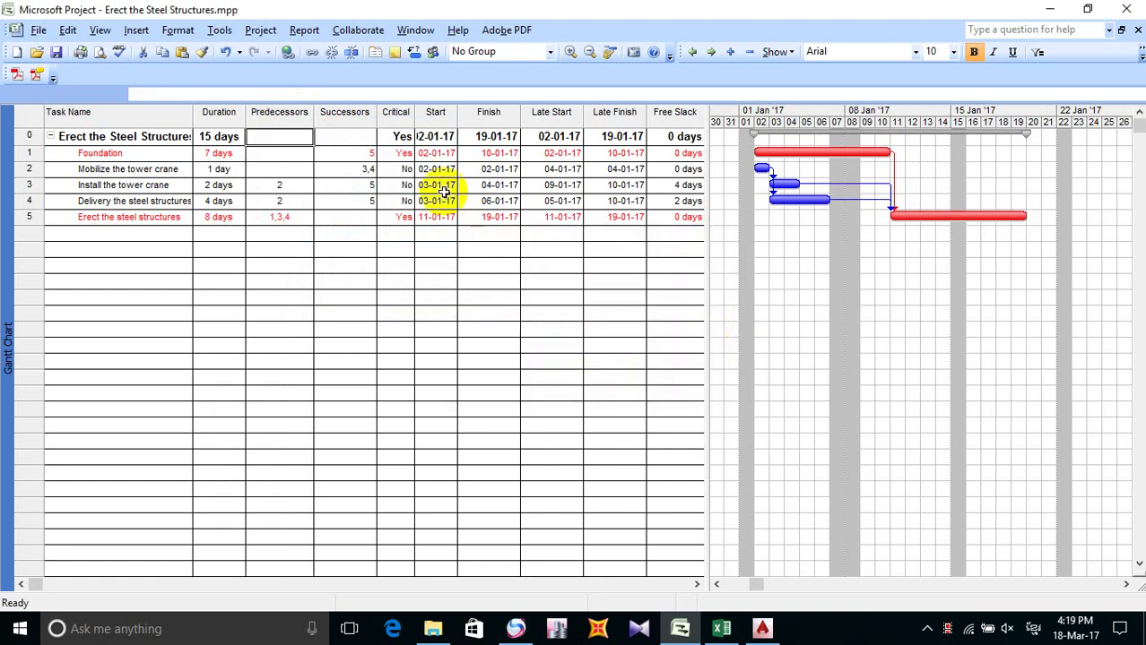
Step: Set the data alignment of the Successors column to Center and apply Best Fit to its width
{"action": "double_click", "coordinate": [368, 115]}
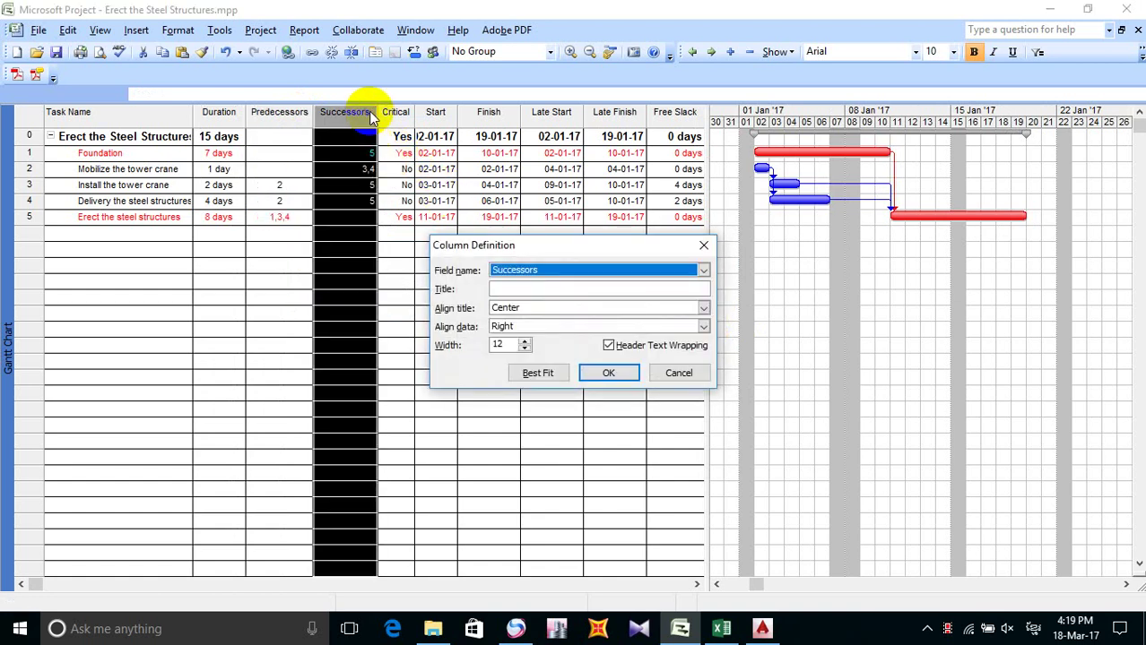
{"action": "left_click", "coordinate": [705, 326]}
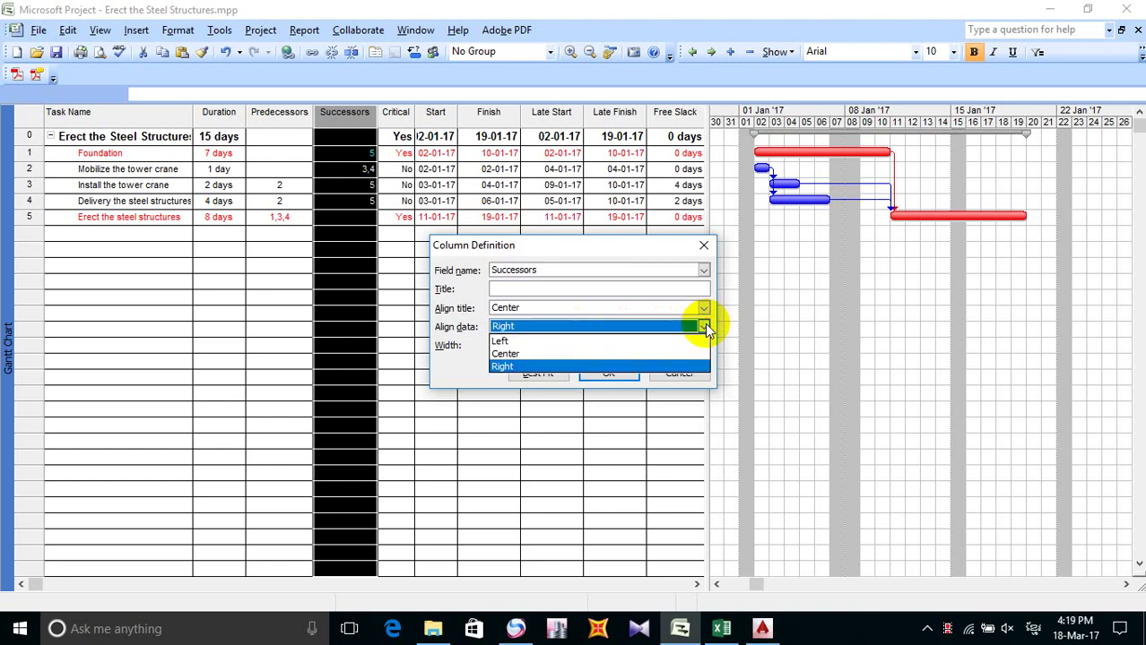
{"action": "left_click", "coordinate": [556, 355]}
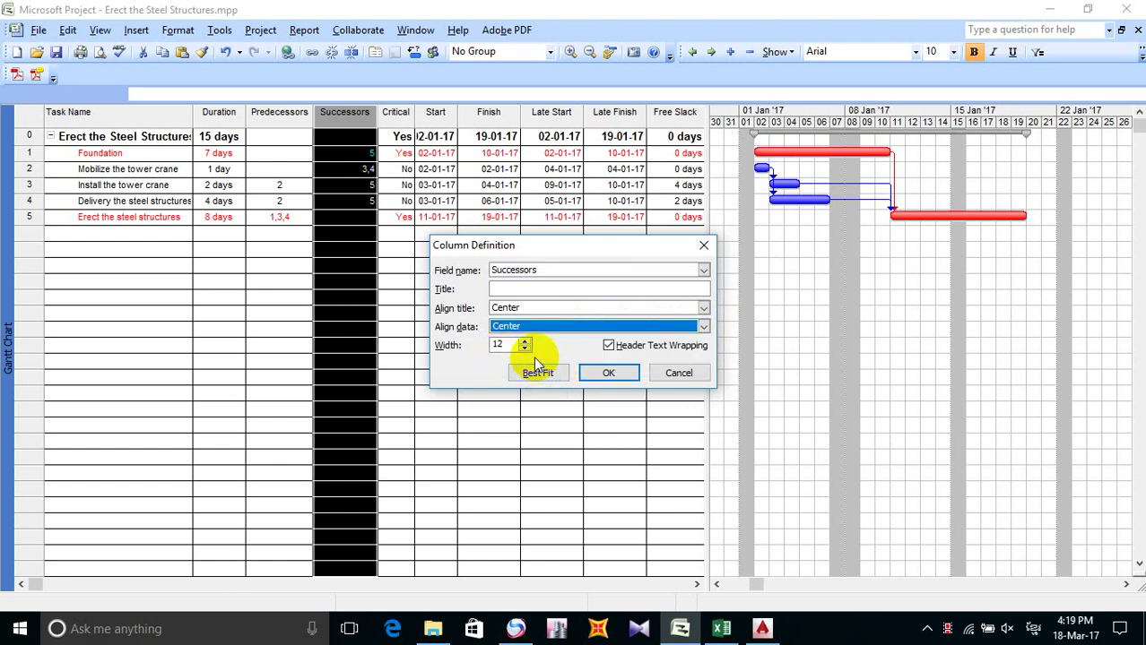
{"action": "left_click", "coordinate": [537, 372]}
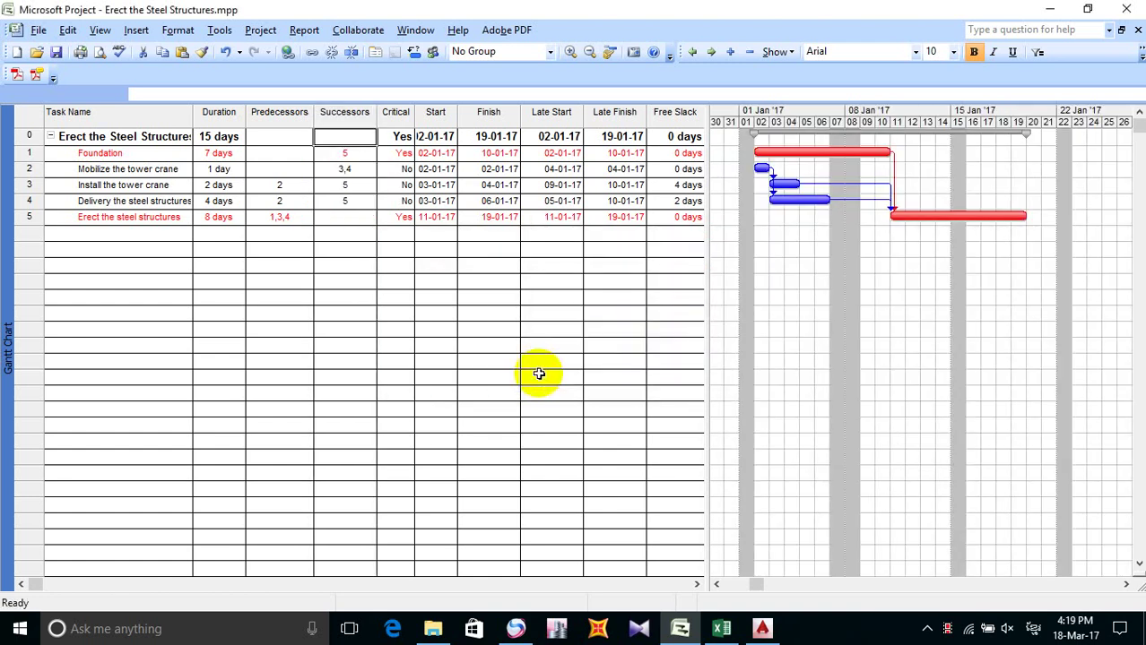
Step: Set the data alignment of the Critical column to Center and apply Best Fit to its width
{"action": "left_click", "coordinate": [397, 115]}
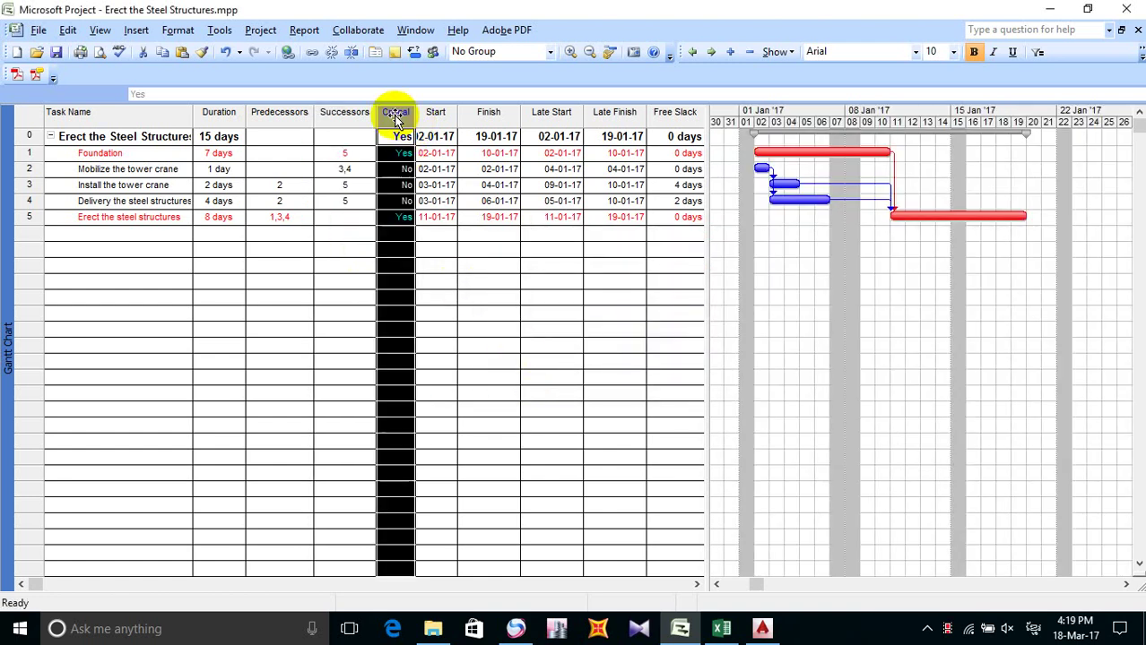
{"action": "right_click", "coordinate": [397, 116]}
{"action": "double_click", "coordinate": [395, 115]}
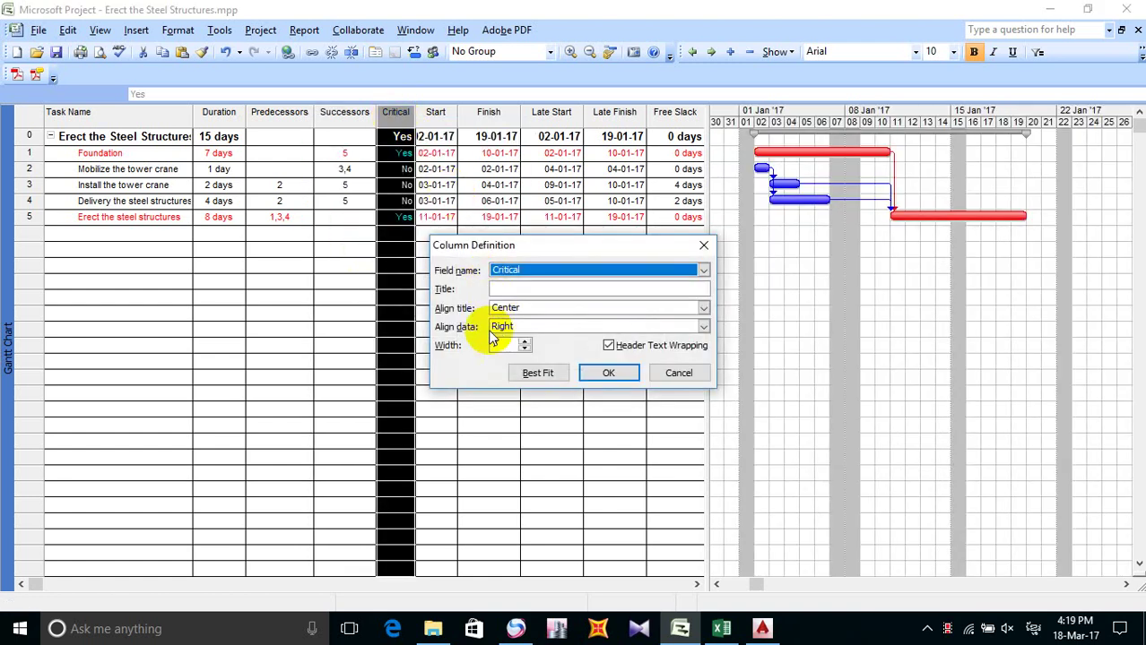
{"action": "left_click", "coordinate": [707, 327]}
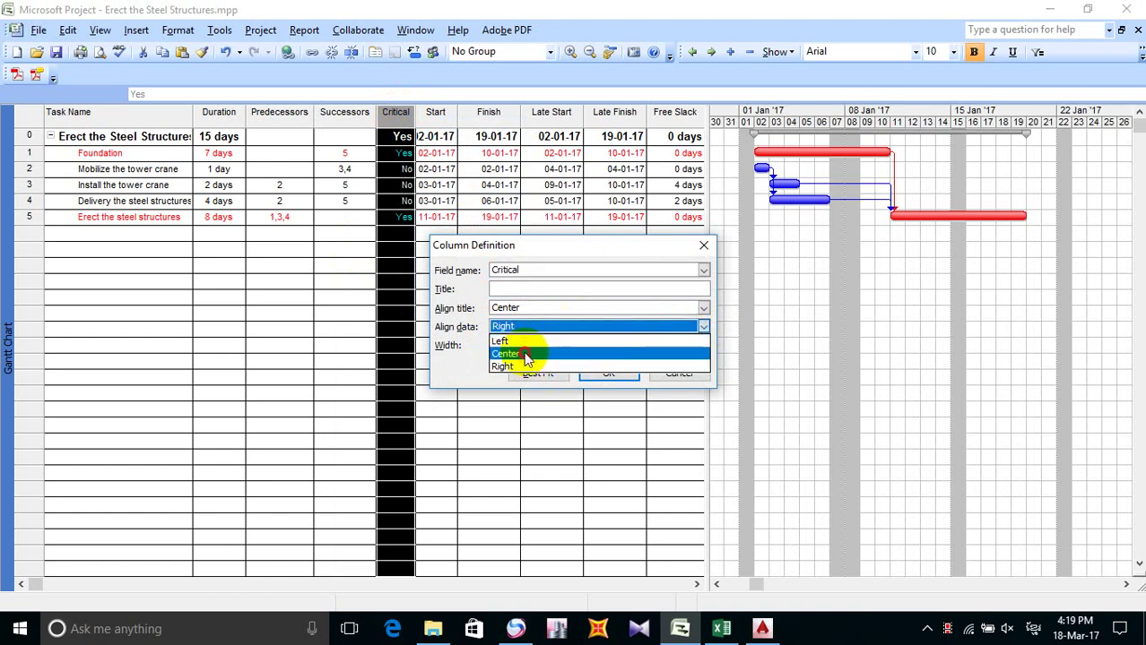
{"action": "left_click", "coordinate": [515, 348]}
{"action": "left_click", "coordinate": [536, 373]}
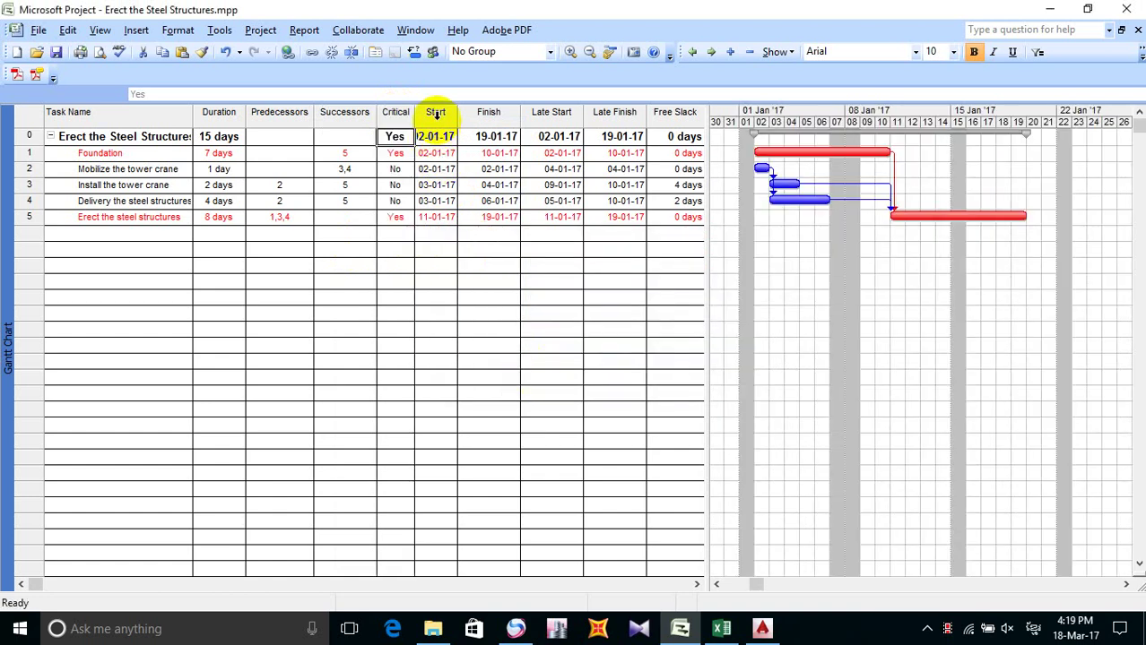
Step: Set the data alignment of the Start column to Center and apply Best Fit to its width
{"action": "left_click", "coordinate": [436, 114]}
{"action": "double_click", "coordinate": [439, 118]}
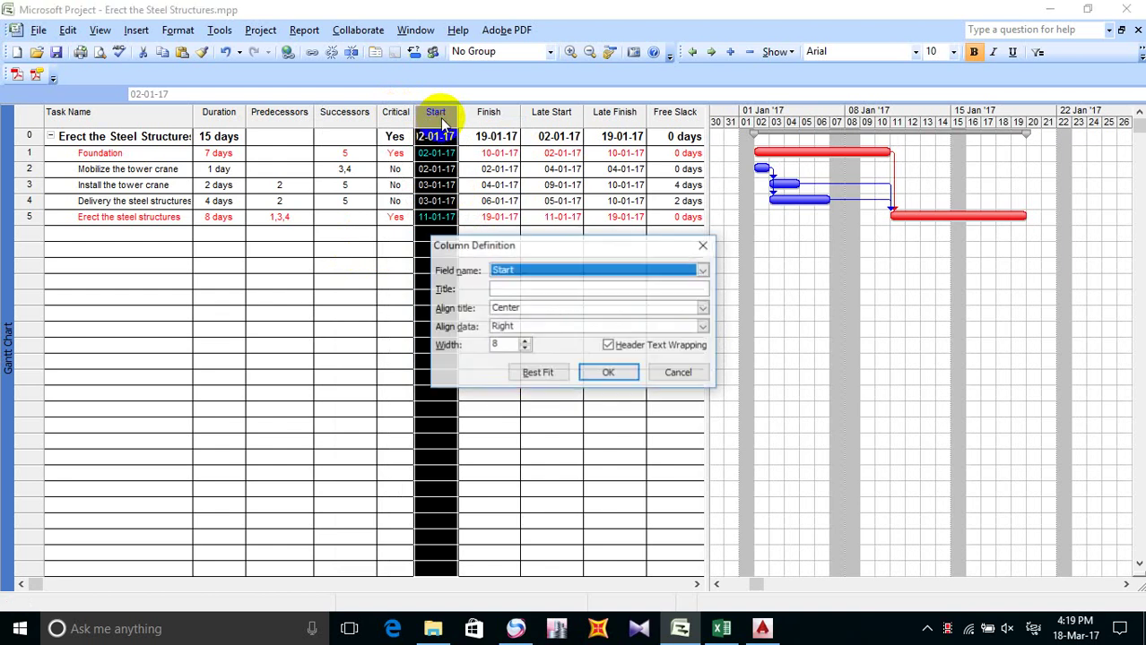
{"action": "left_click", "coordinate": [704, 328]}
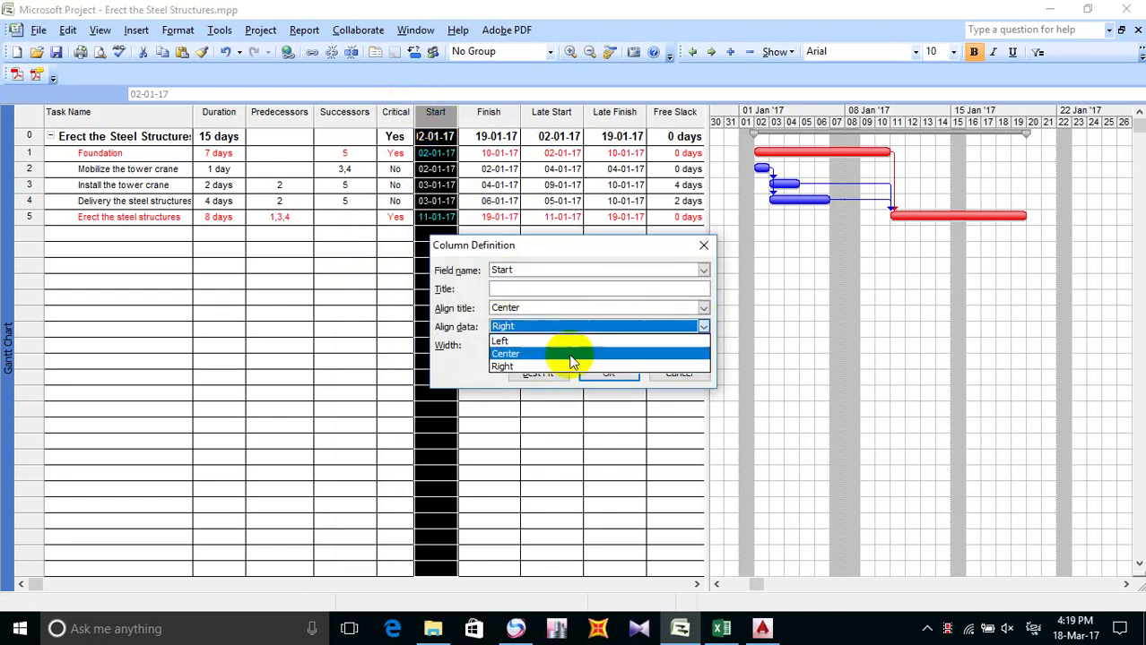
{"action": "left_click", "coordinate": [547, 356]}
{"action": "left_click", "coordinate": [538, 374]}
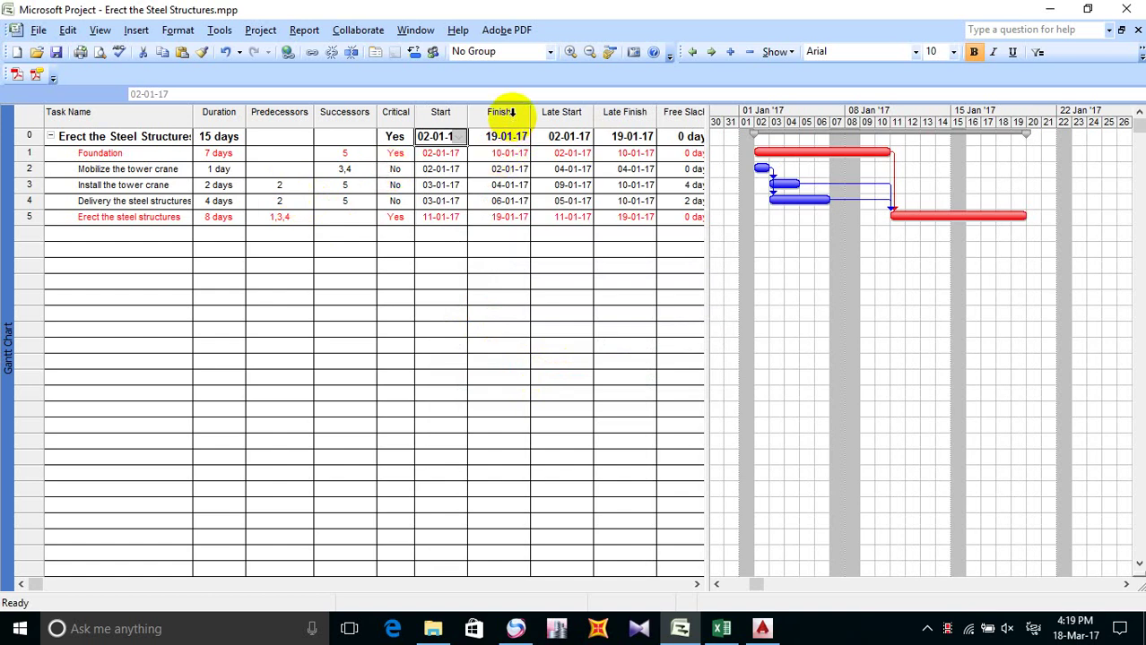
Step: Set the data alignment of the Finish column to Center and apply Best Fit to its width
{"action": "left_click", "coordinate": [509, 114]}
{"action": "double_click", "coordinate": [509, 115]}
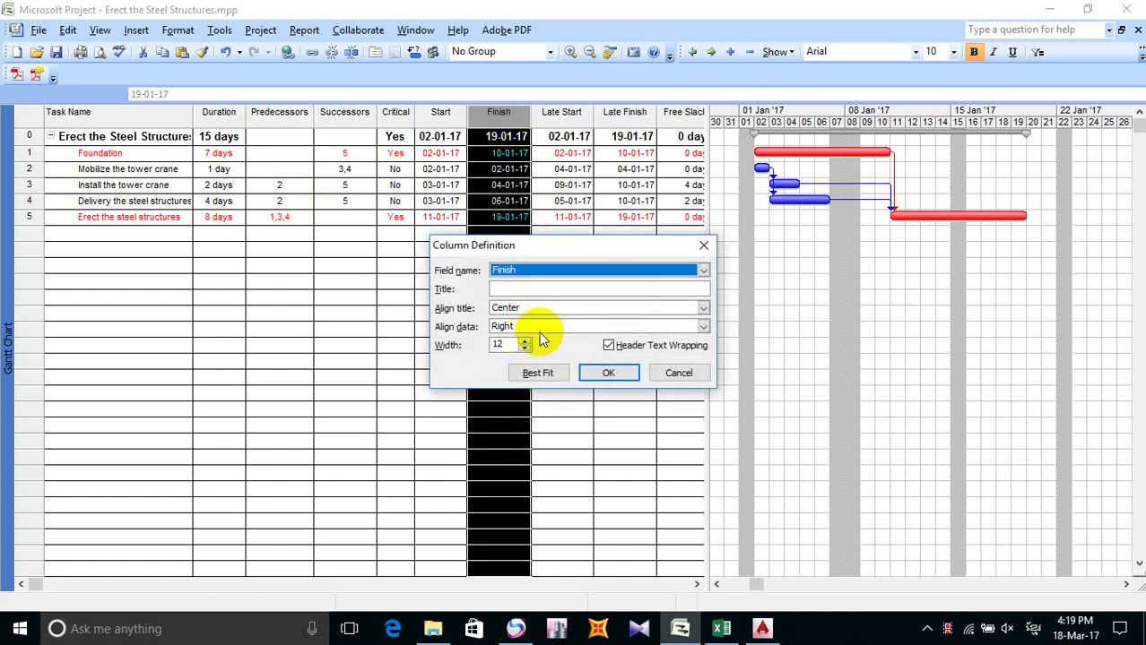
{"action": "left_click", "coordinate": [704, 326]}
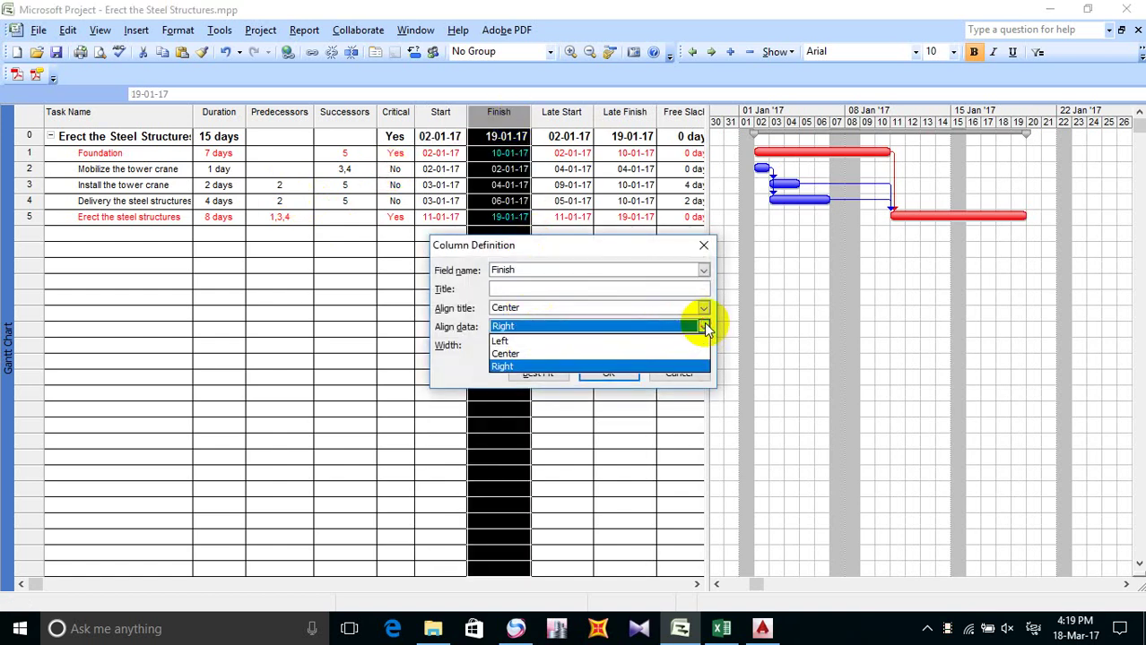
{"action": "left_click", "coordinate": [547, 352]}
{"action": "left_click", "coordinate": [542, 373]}
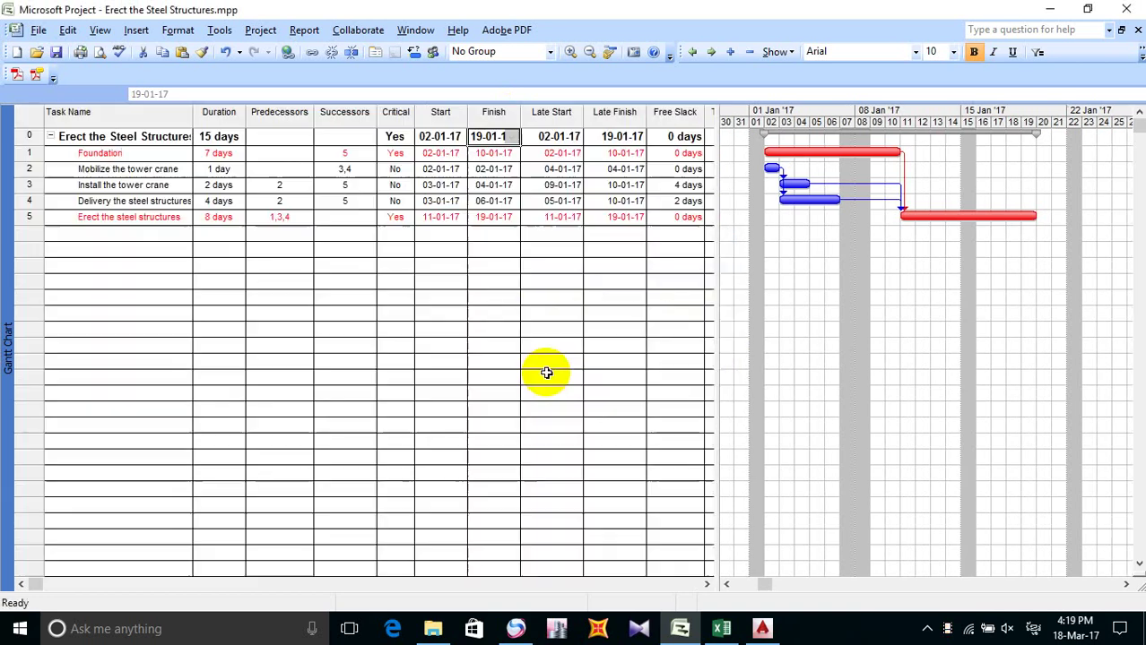
Step: Set the data alignment of the Late Start column to Center and apply Best Fit to its width
{"action": "double_click", "coordinate": [558, 112]}
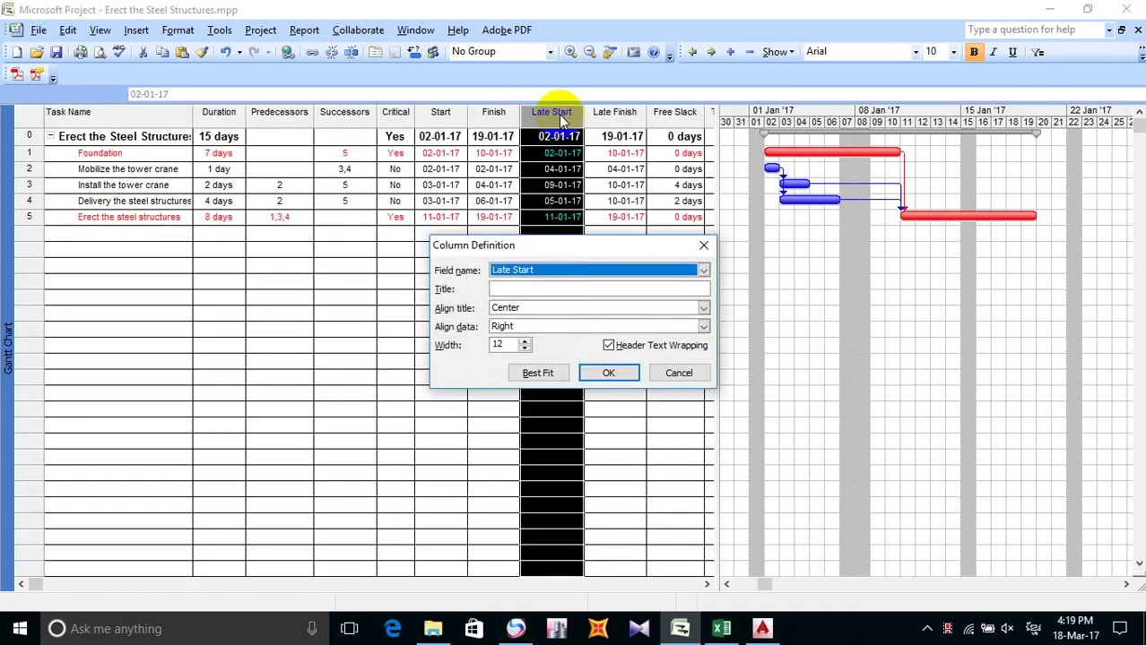
{"action": "left_click", "coordinate": [704, 326]}
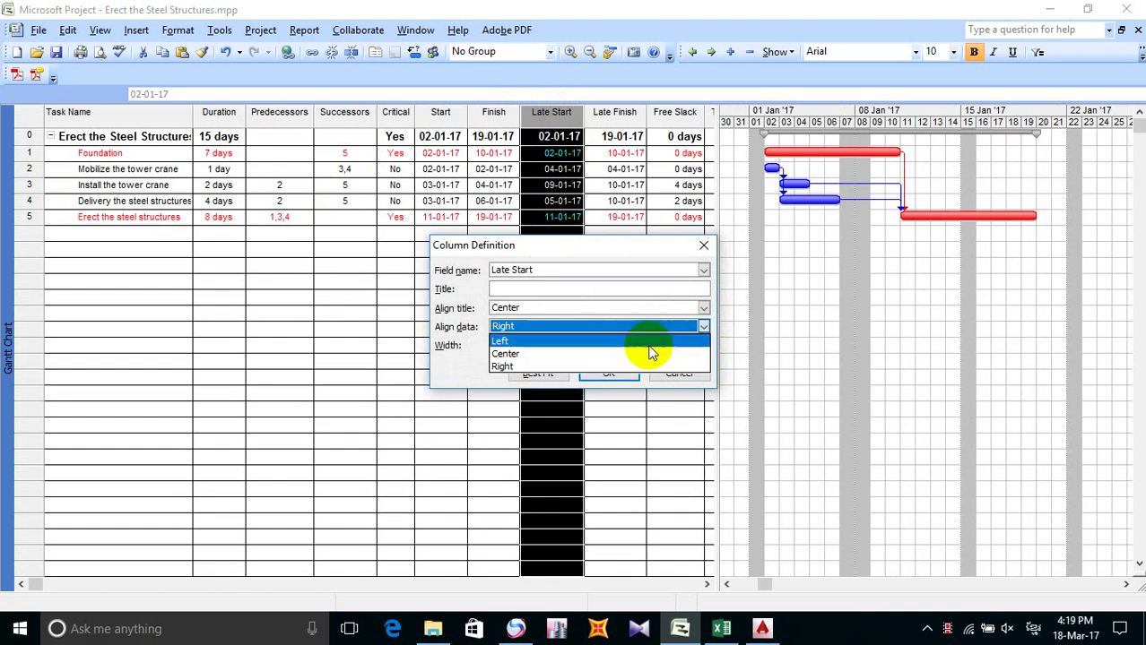
{"action": "left_click", "coordinate": [574, 351]}
{"action": "left_click", "coordinate": [542, 373]}
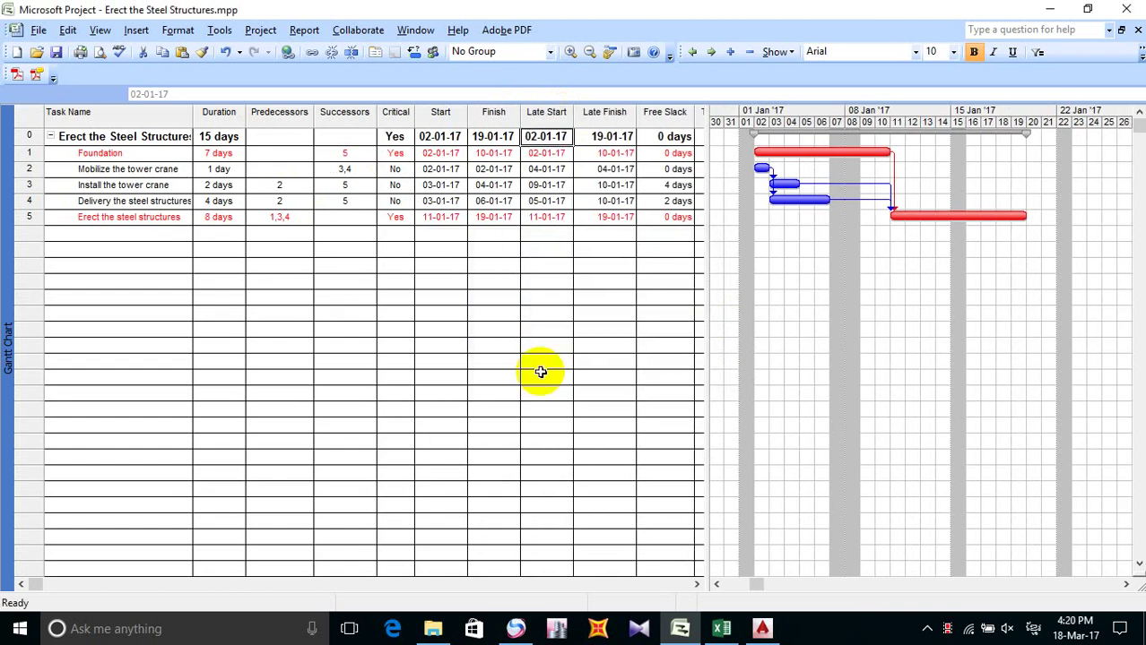
Step: Set the data alignment of the Late Finish column to Center and apply Best Fit to its width
{"action": "double_click", "coordinate": [612, 112]}
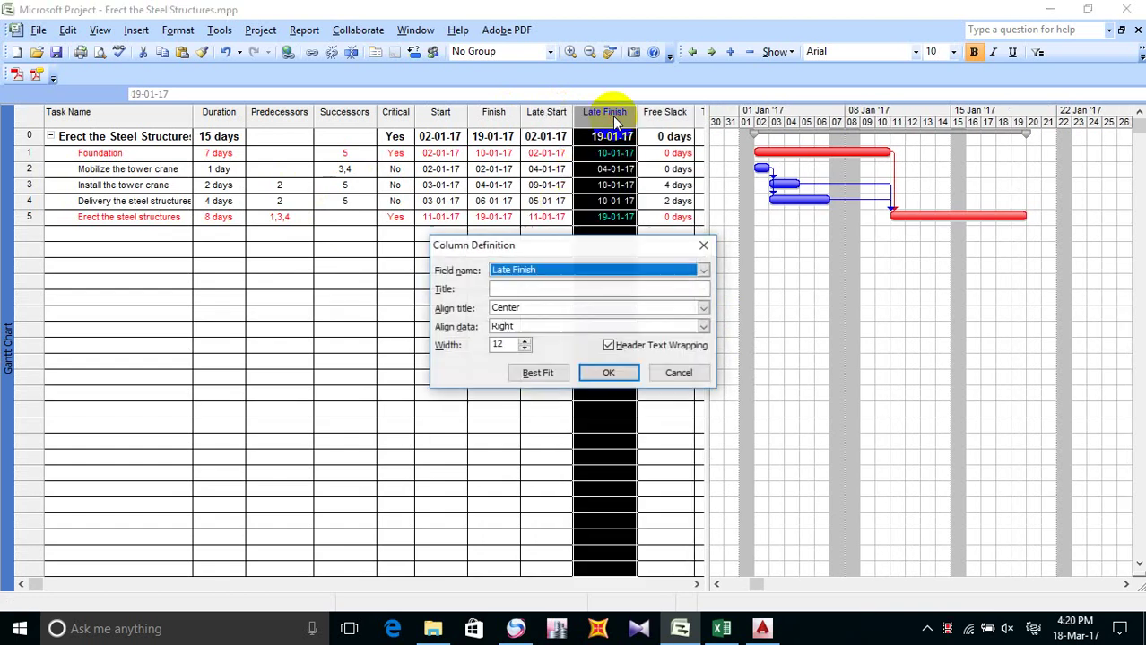
{"action": "left_click", "coordinate": [704, 326]}
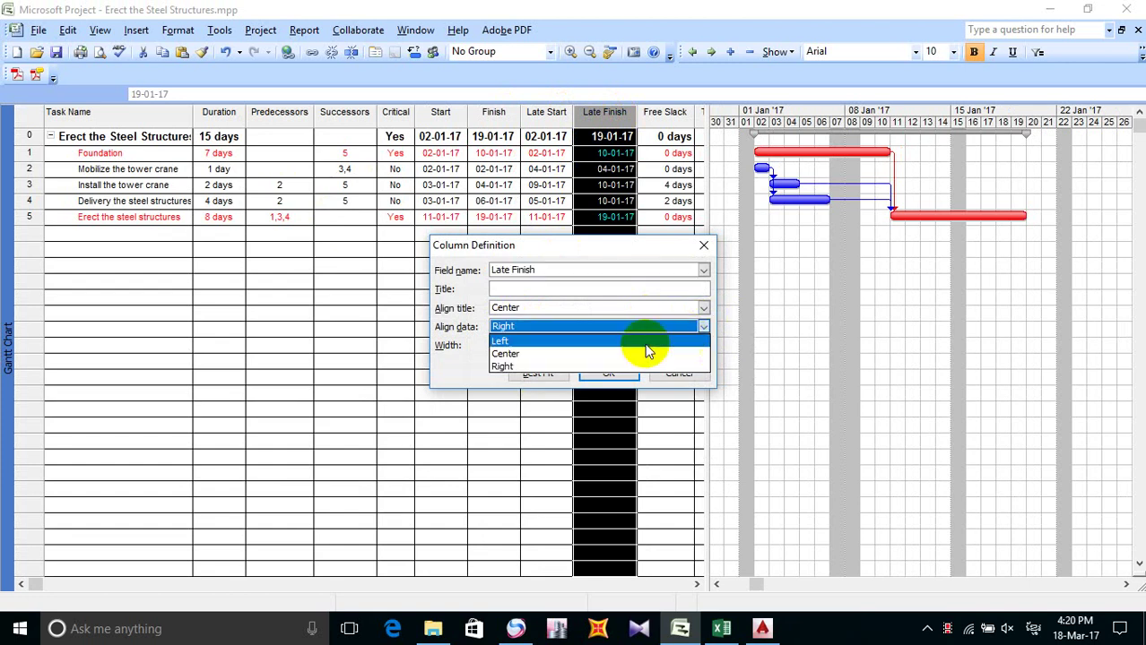
{"action": "left_click", "coordinate": [587, 351]}
{"action": "left_click", "coordinate": [542, 373]}
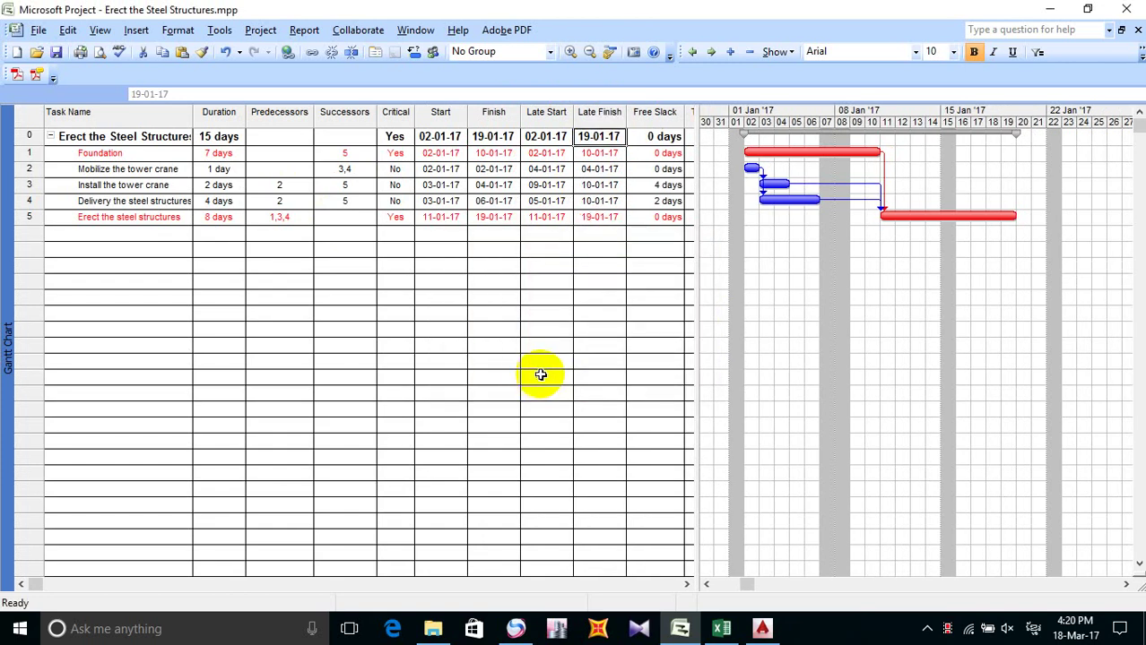
Step: Set the data alignment of the Free Slack column to Center and apply Best Fit to its width
{"action": "double_click", "coordinate": [664, 112]}
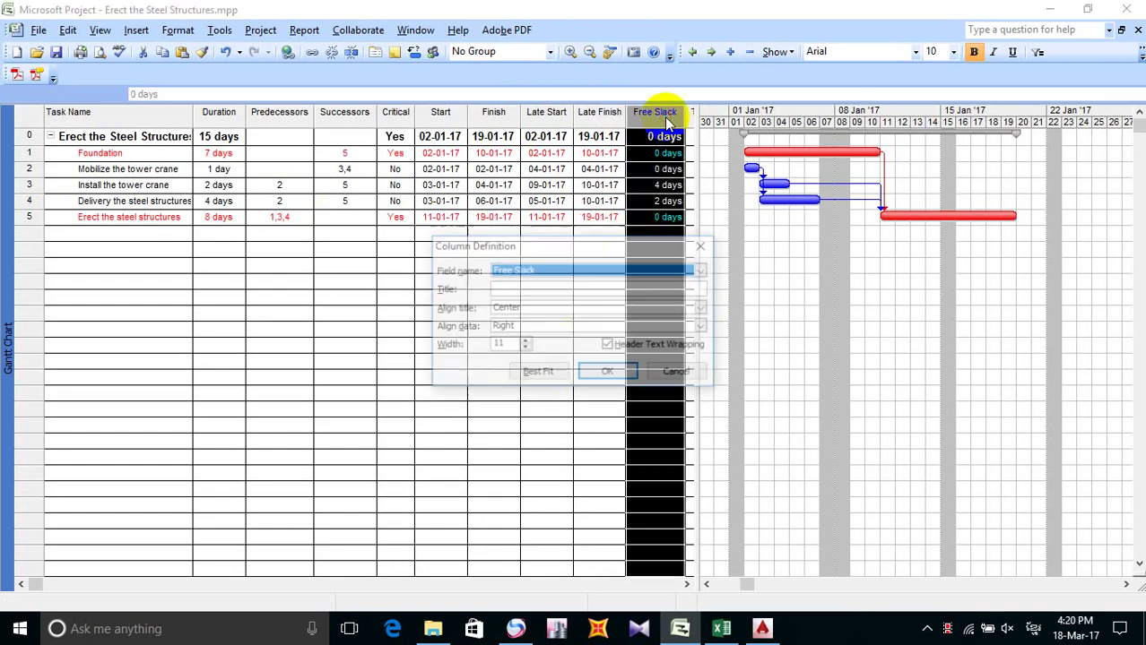
{"action": "left_click", "coordinate": [704, 326]}
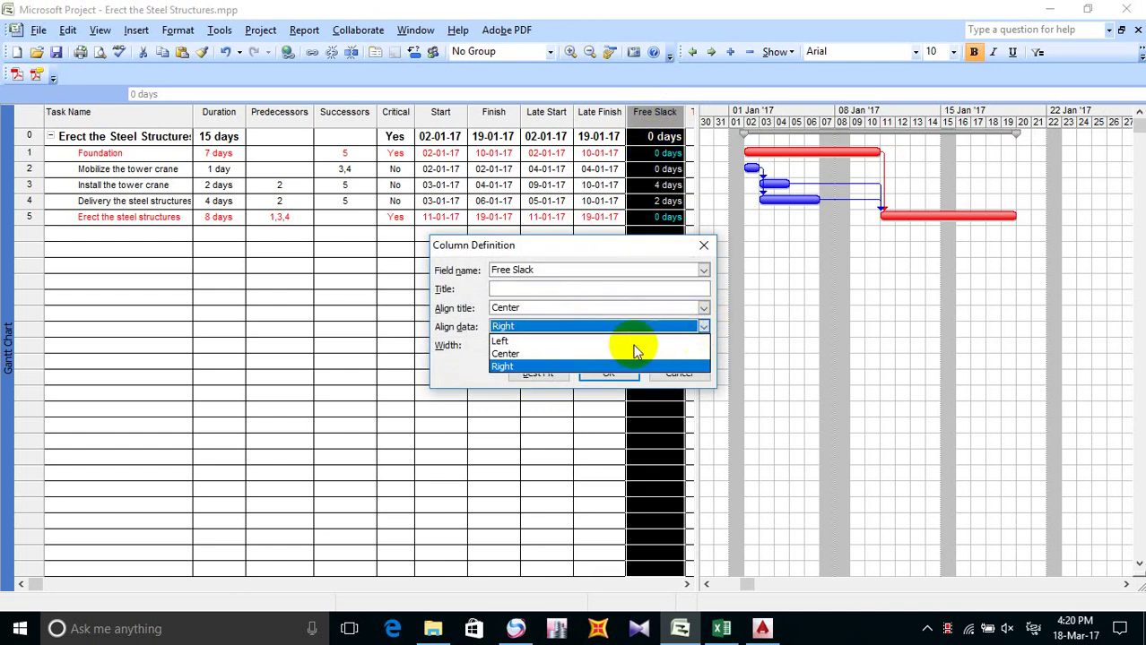
{"action": "left_click", "coordinate": [556, 355]}
{"action": "left_click", "coordinate": [536, 373]}
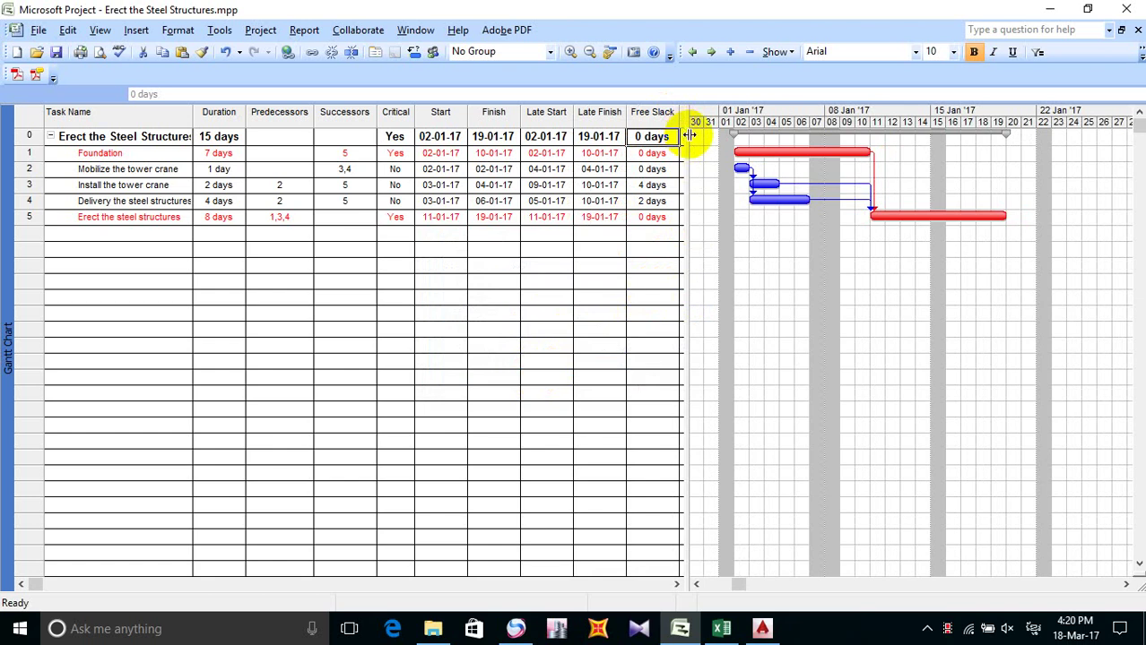
Step: Widen the table area to include the full Total Slack column and set that column's data alignment to Center
{"action": "left_click_drag", "start_coordinate": [688, 134], "coordinate": [738, 152]}
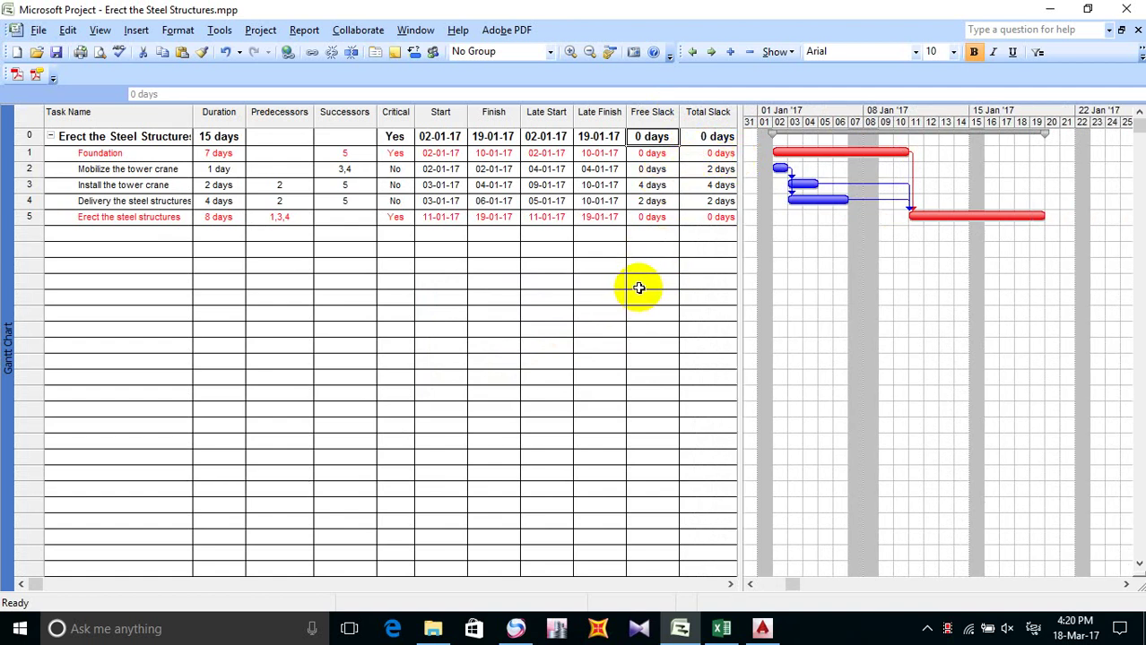
{"action": "left_click", "coordinate": [723, 113]}
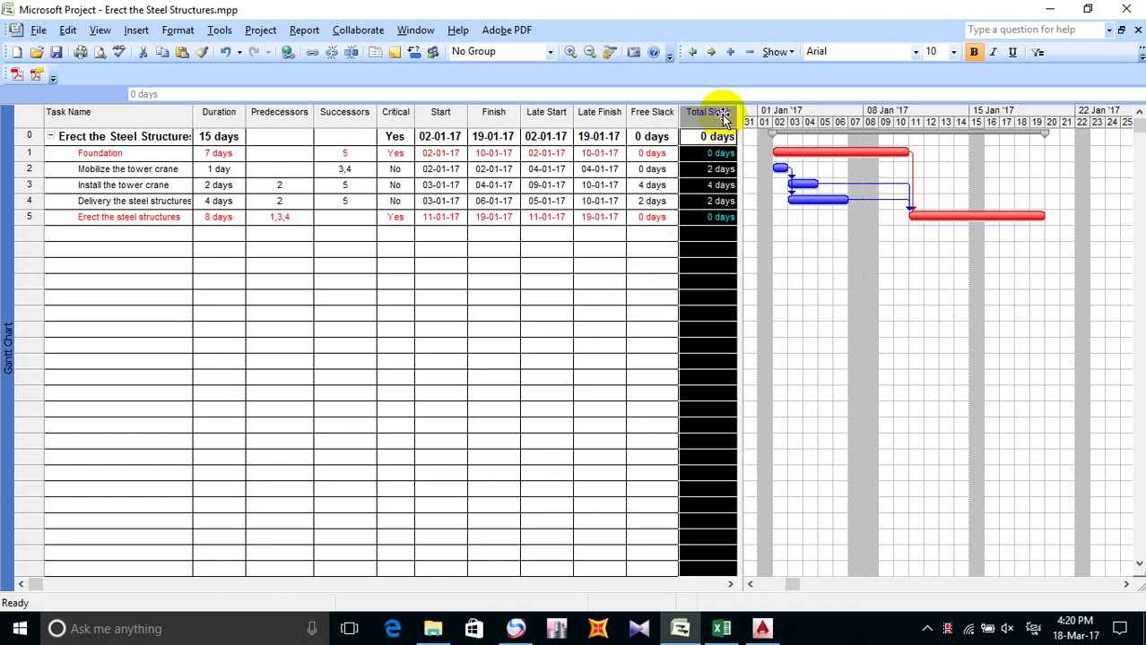
{"action": "double_click", "coordinate": [721, 115]}
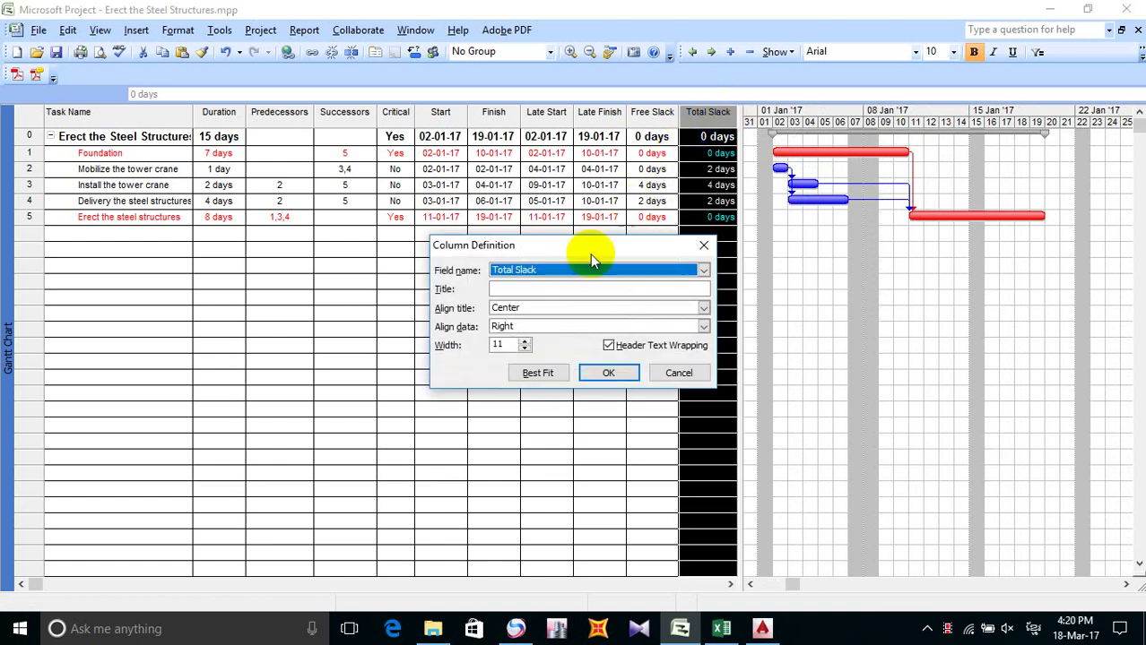
{"action": "left_click", "coordinate": [703, 326]}
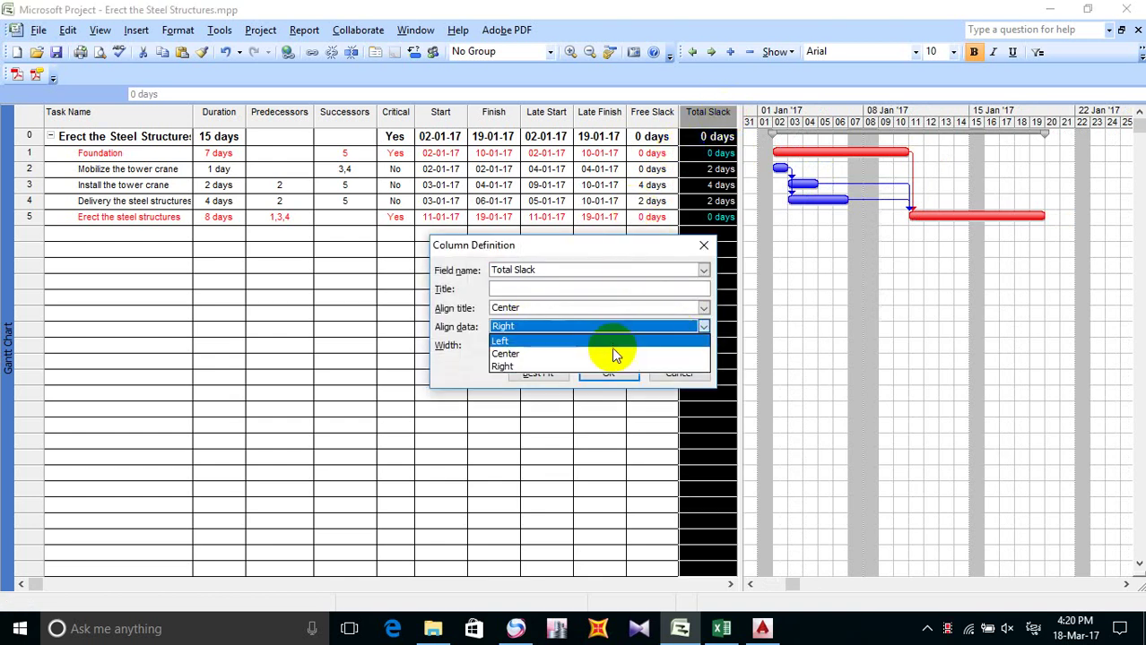
{"action": "left_click", "coordinate": [604, 354]}
{"action": "left_click", "coordinate": [603, 373]}
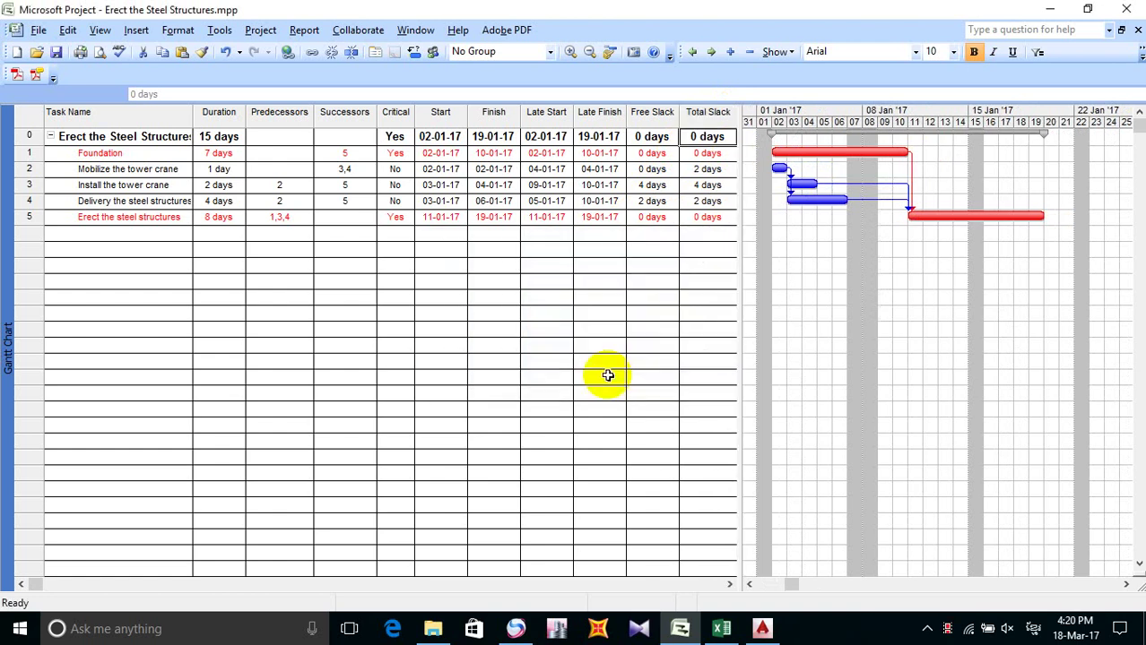
Step: Try setting both the title alignment and the data alignment of the Task Name column to Center
{"action": "left_click", "coordinate": [171, 113]}
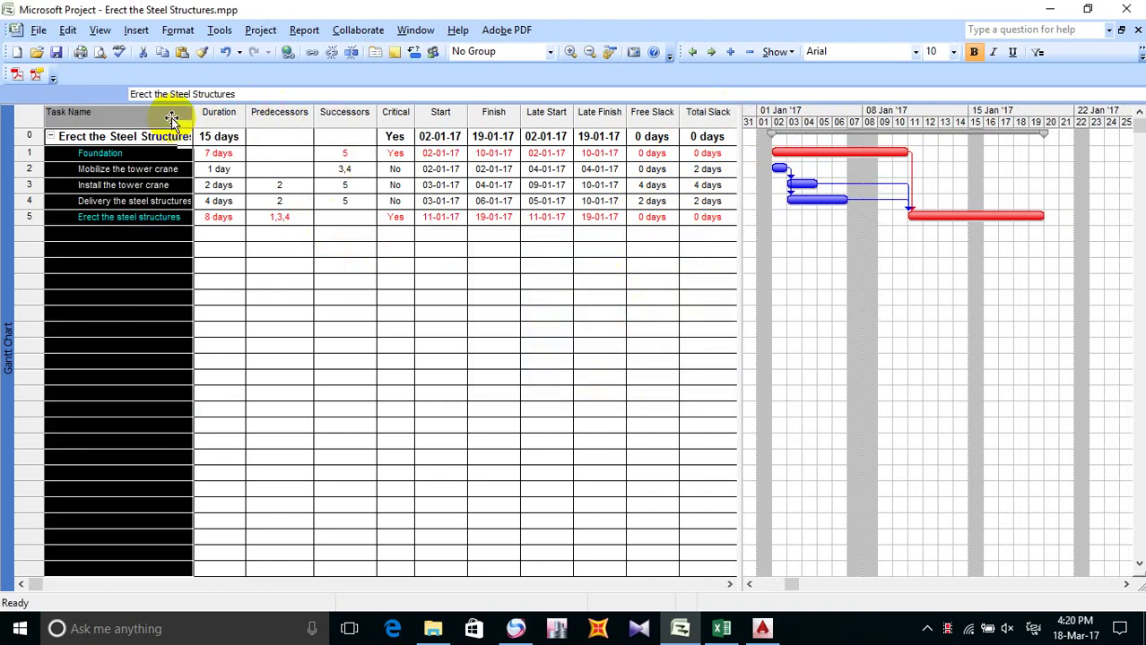
{"action": "double_click", "coordinate": [157, 111]}
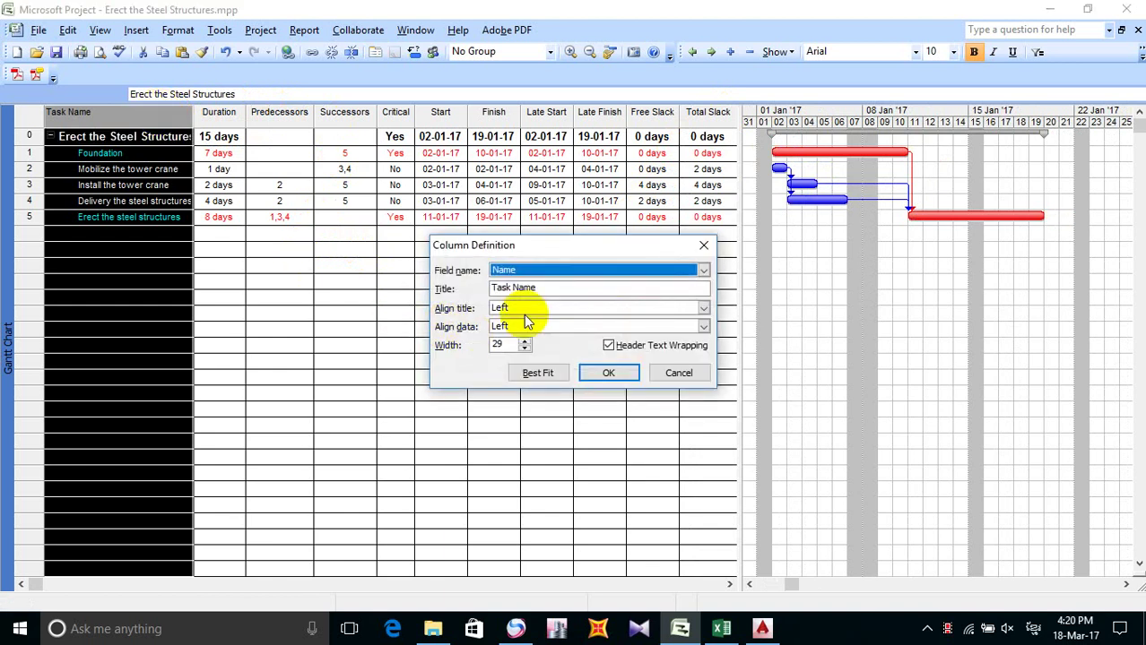
{"action": "left_click", "coordinate": [703, 308]}
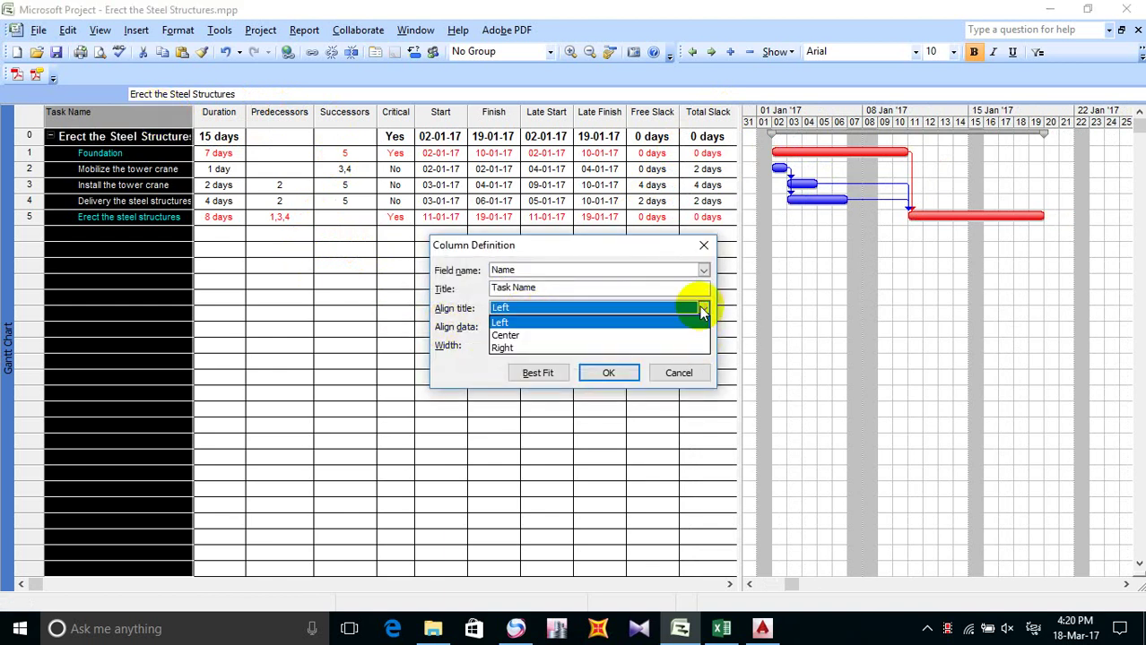
{"action": "left_click", "coordinate": [617, 336]}
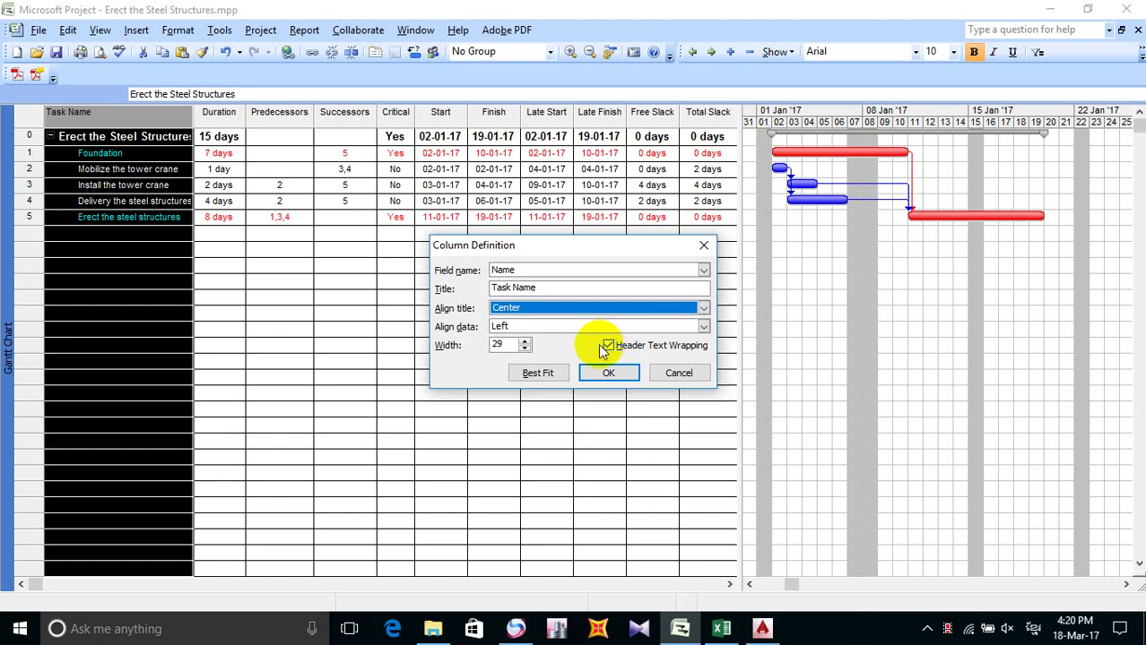
{"action": "left_click", "coordinate": [705, 308]}
{"action": "left_click", "coordinate": [705, 307]}
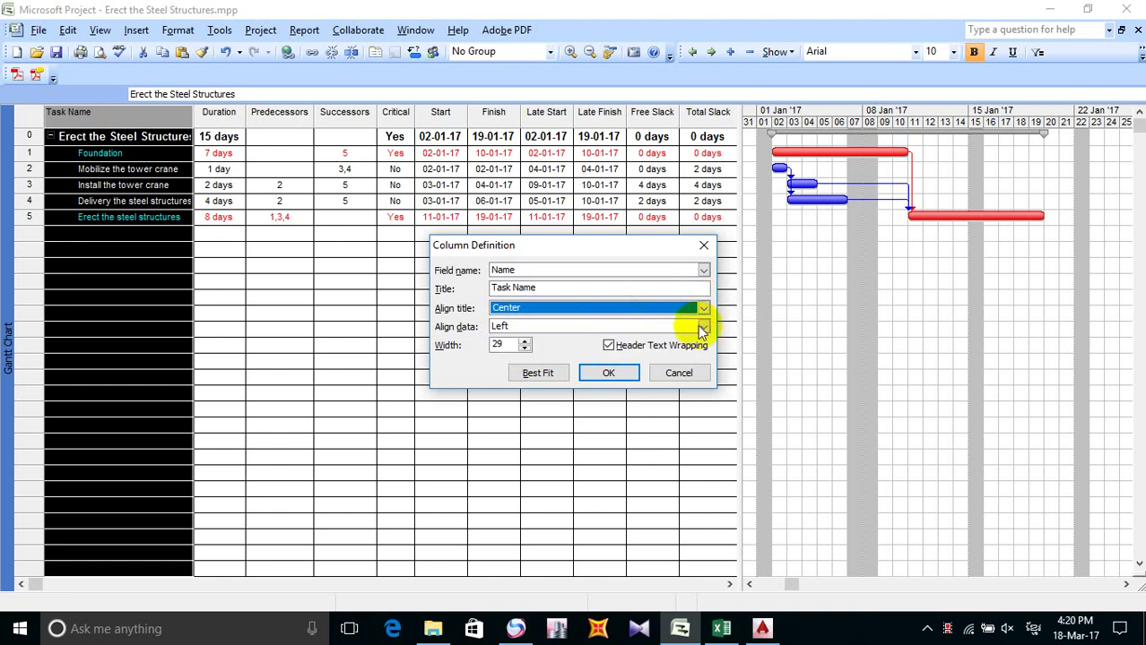
{"action": "left_click", "coordinate": [704, 327]}
{"action": "left_click", "coordinate": [615, 354]}
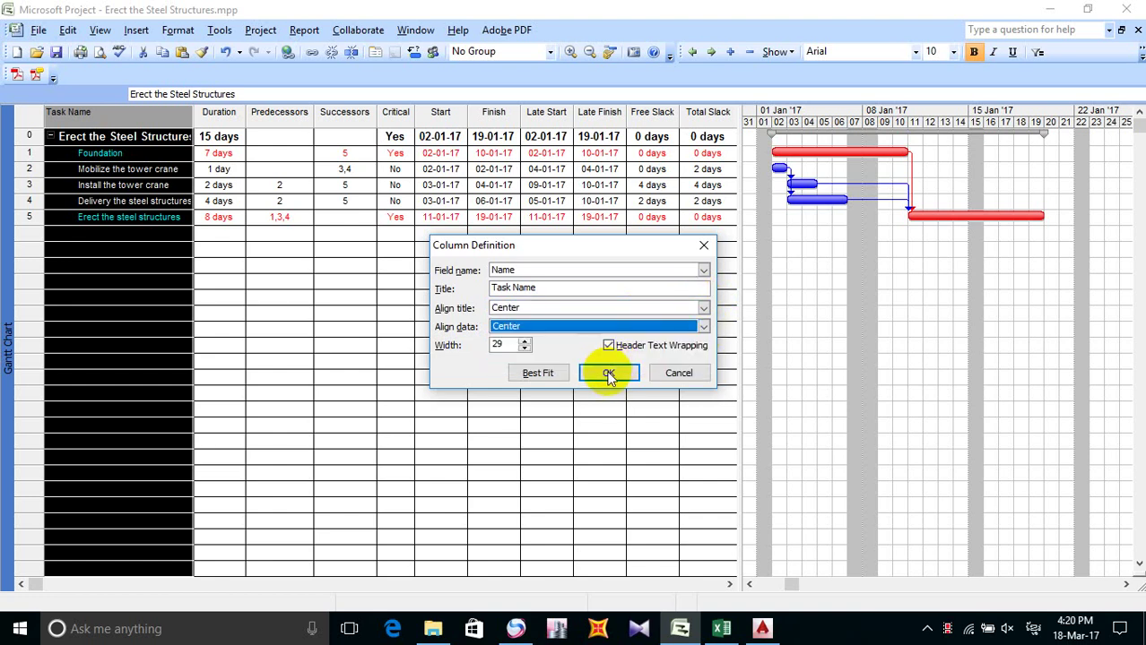
{"action": "left_click", "coordinate": [607, 374]}
{"action": "left_click", "coordinate": [125, 185]}
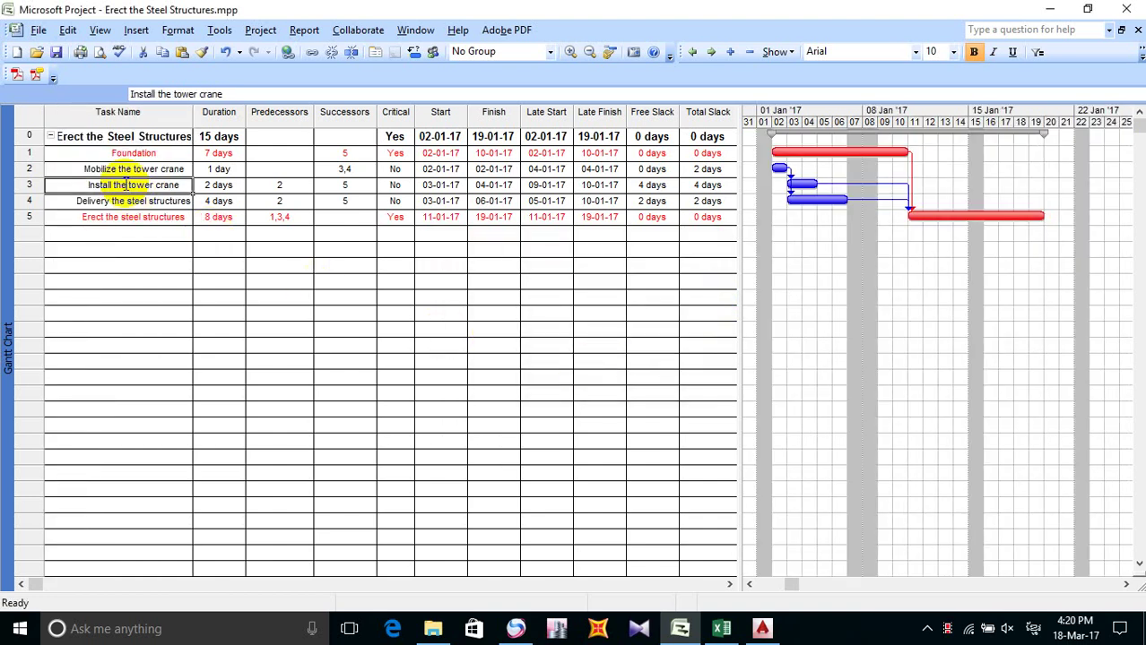
Step: Set the title alignment and the data alignment of the Task Name column back to Left
{"action": "double_click", "coordinate": [156, 113]}
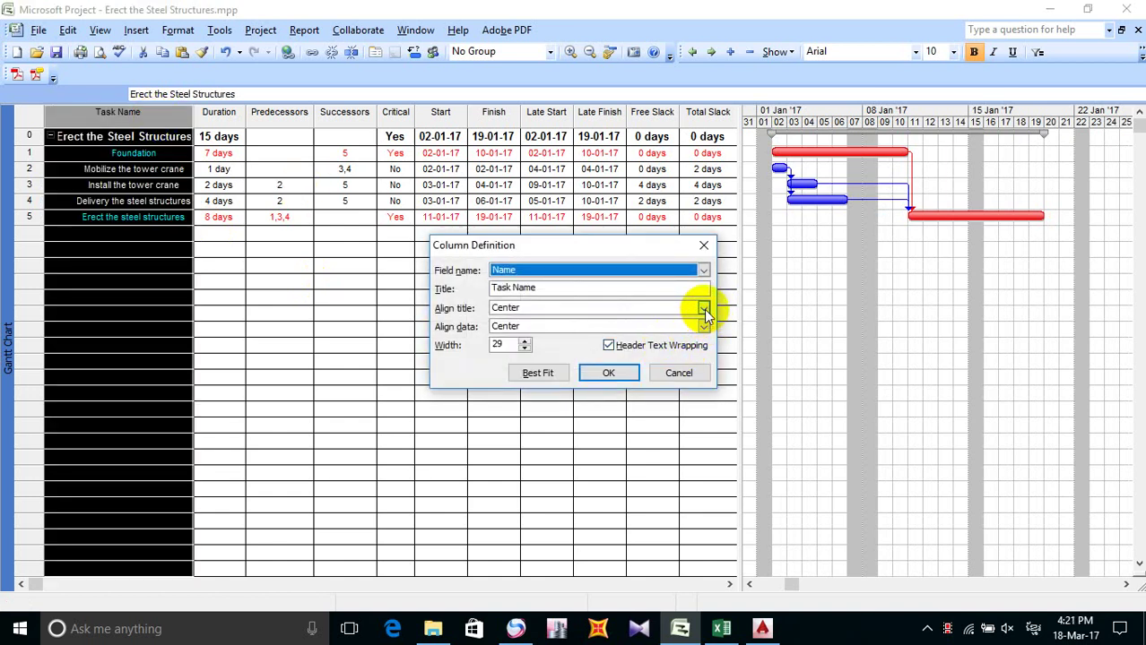
{"action": "left_click", "coordinate": [704, 308]}
{"action": "left_click", "coordinate": [608, 319]}
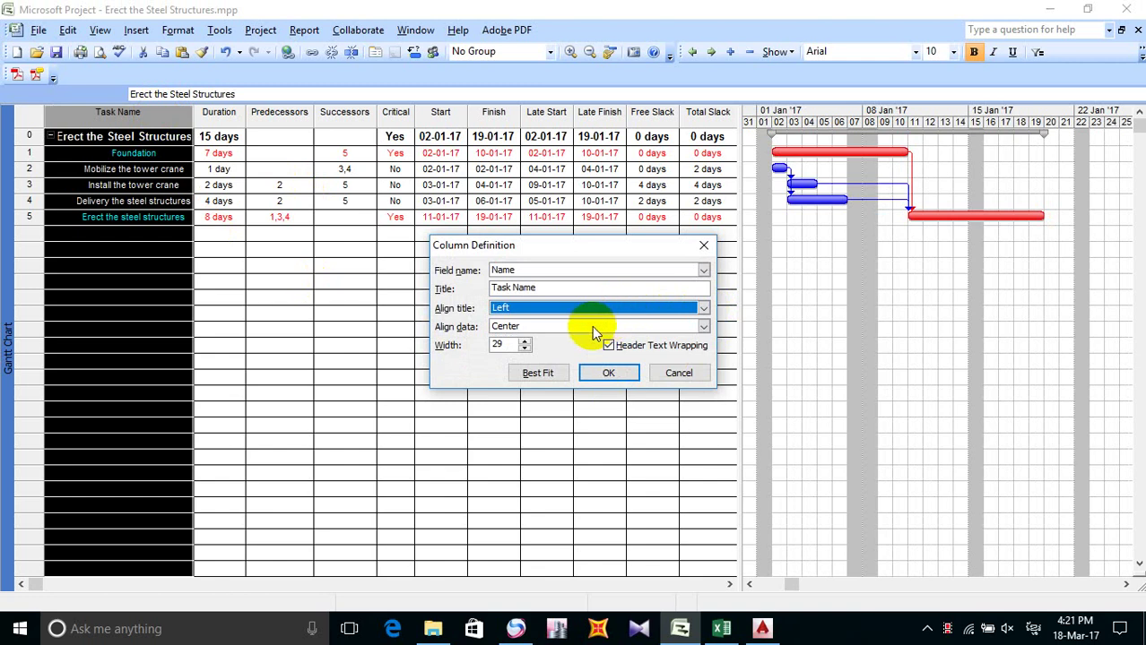
{"action": "left_click", "coordinate": [703, 328]}
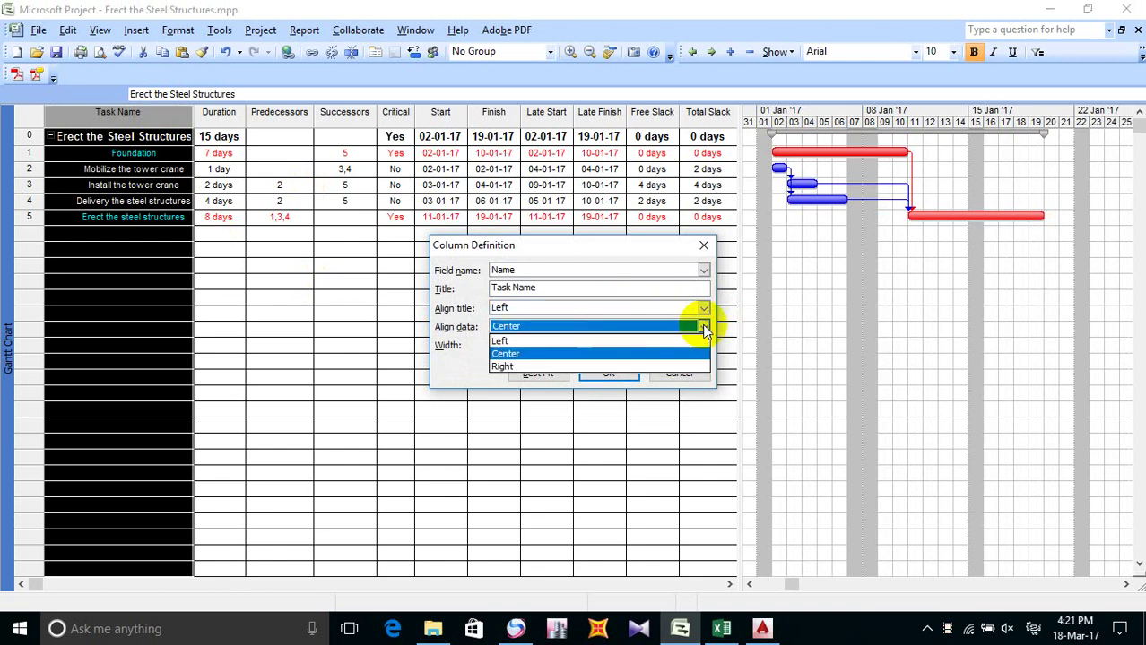
{"action": "left_click", "coordinate": [600, 339]}
{"action": "left_click", "coordinate": [609, 373]}
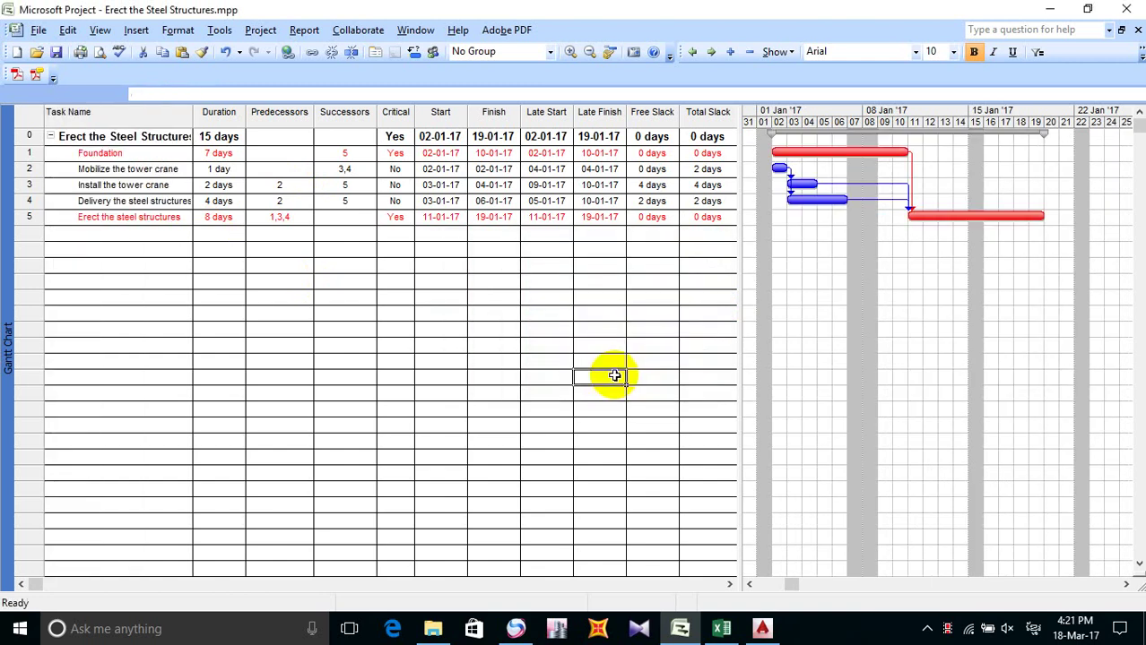
Step: Widen the Task Name column slightly to fit the summary task's name, and extend the table area to show the full Total Slack column
{"action": "left_click", "coordinate": [151, 250]}
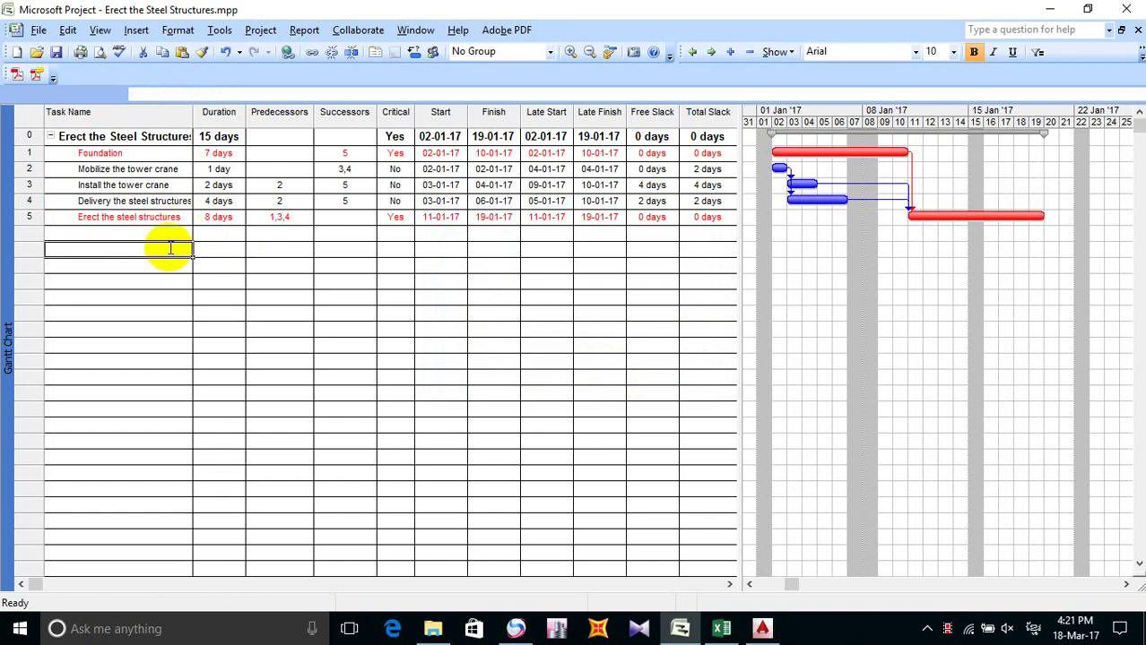
{"action": "left_click", "coordinate": [166, 170]}
{"action": "left_click_drag", "start_coordinate": [192, 119], "coordinate": [199, 118]}
{"action": "left_click", "coordinate": [599, 328]}
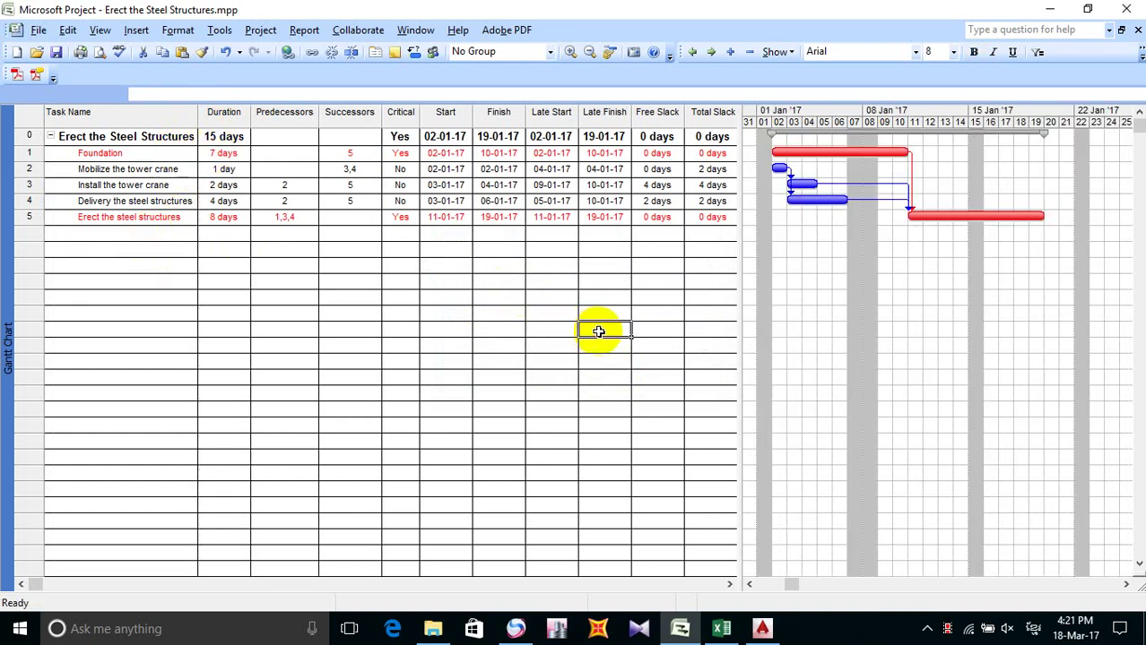
{"action": "mouse_move", "coordinate": [742, 141]}
{"action": "left_mouse_down"}
{"action": "mouse_move", "coordinate": [760, 144]}
{"action": "mouse_move", "coordinate": [749, 140]}
{"action": "left_mouse_up"}
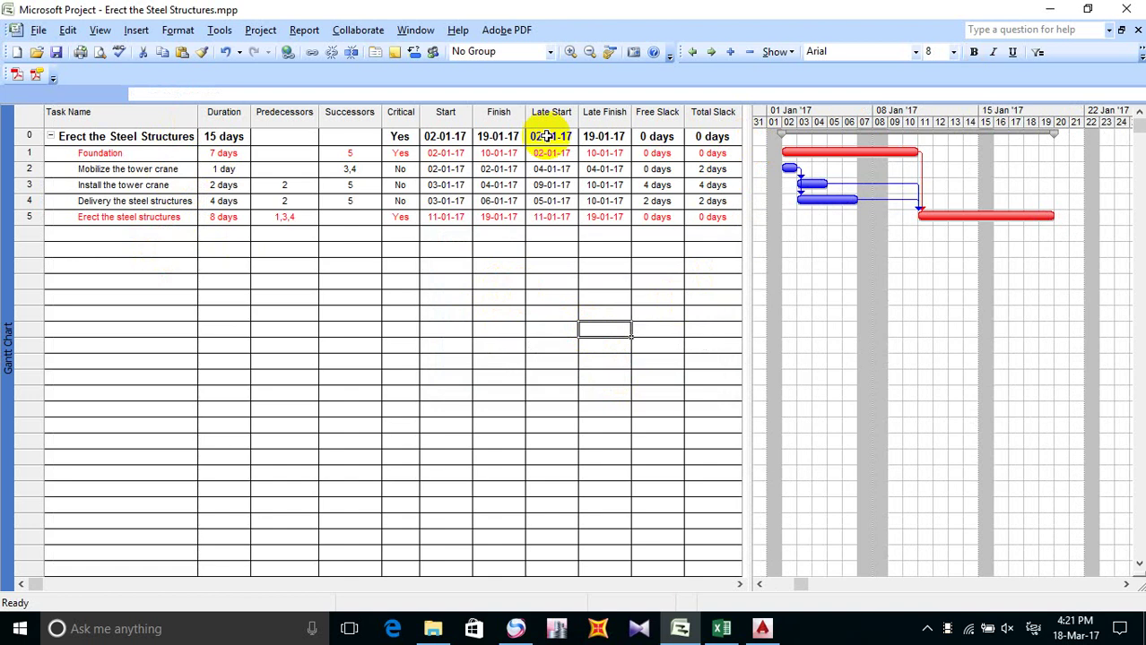
Step: Save the project file and switch the view to the Network Diagram
{"action": "left_click", "coordinate": [56, 52]}
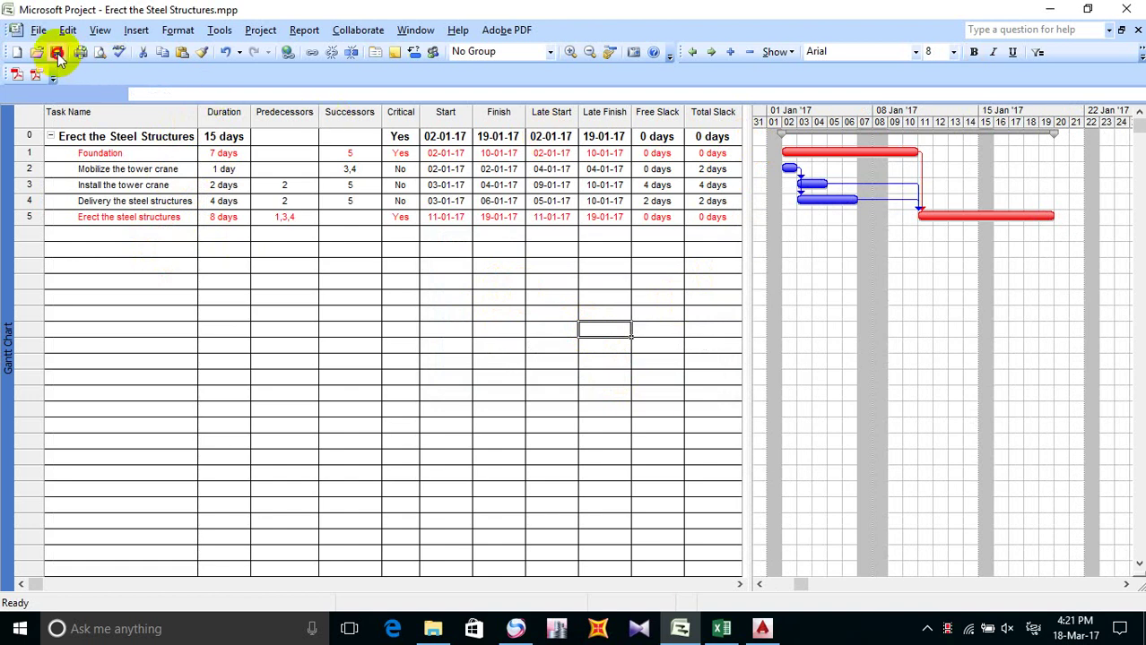
{"action": "left_click", "coordinate": [100, 31]}
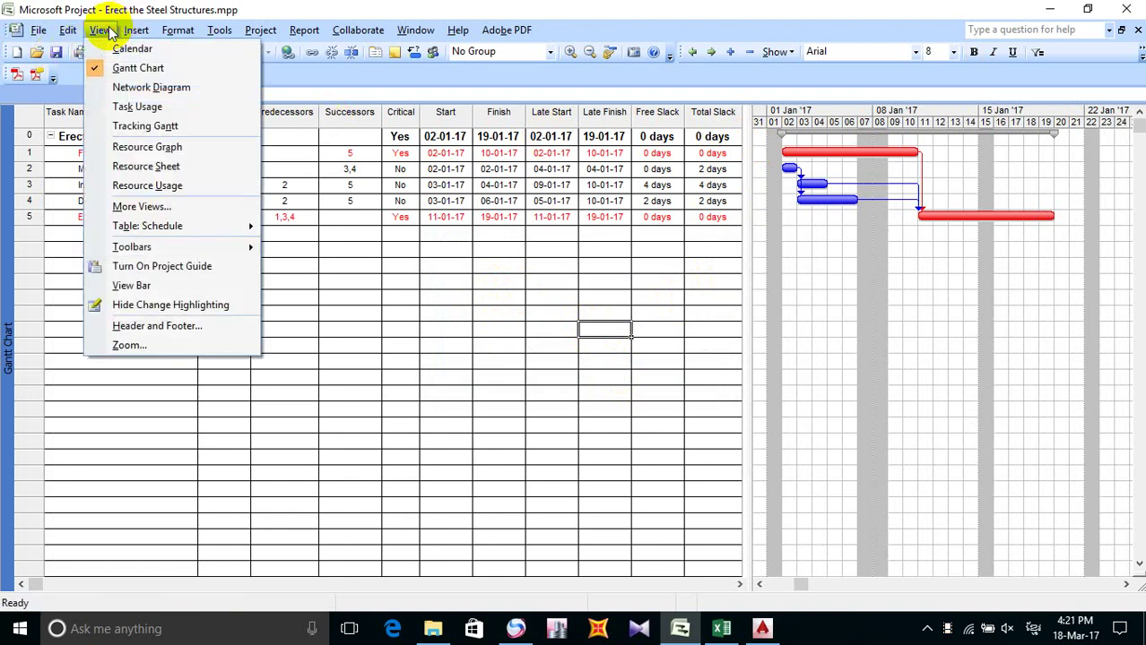
{"action": "left_click", "coordinate": [154, 90]}
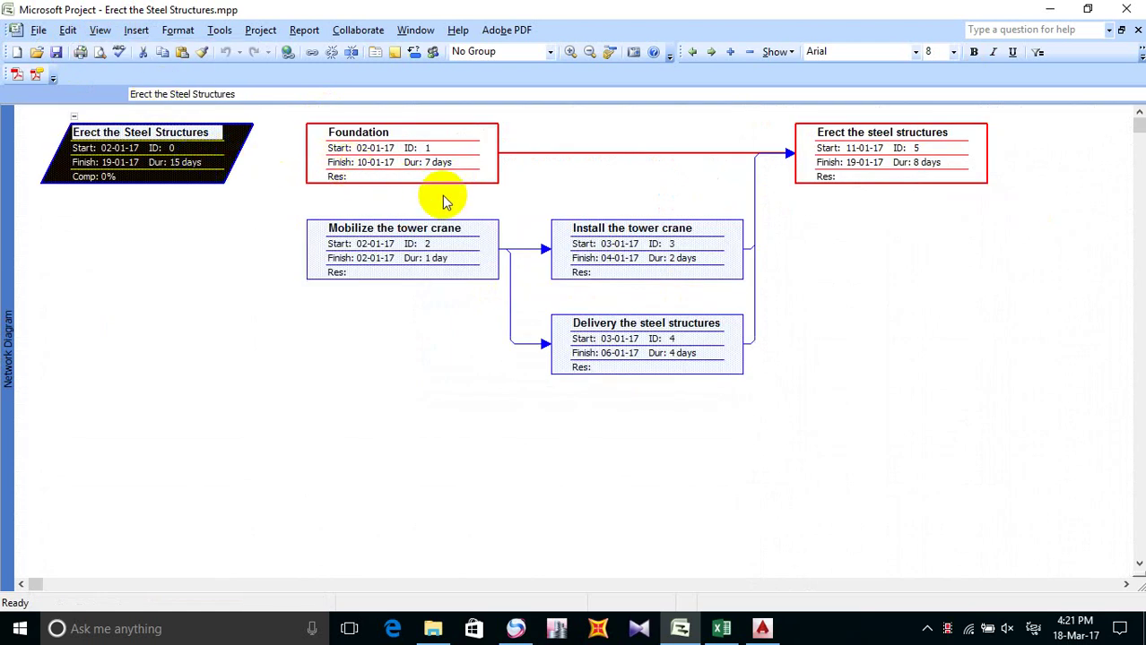